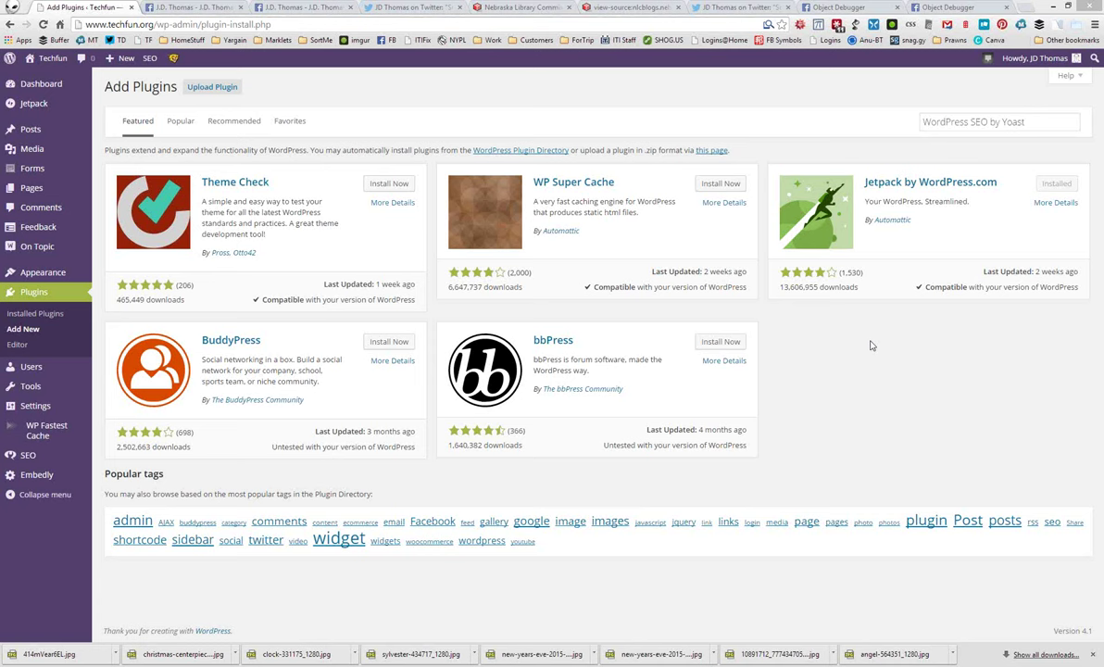
# Search the plugin directory for WordPress SEO by Yoast
pyautogui.click(957, 116)
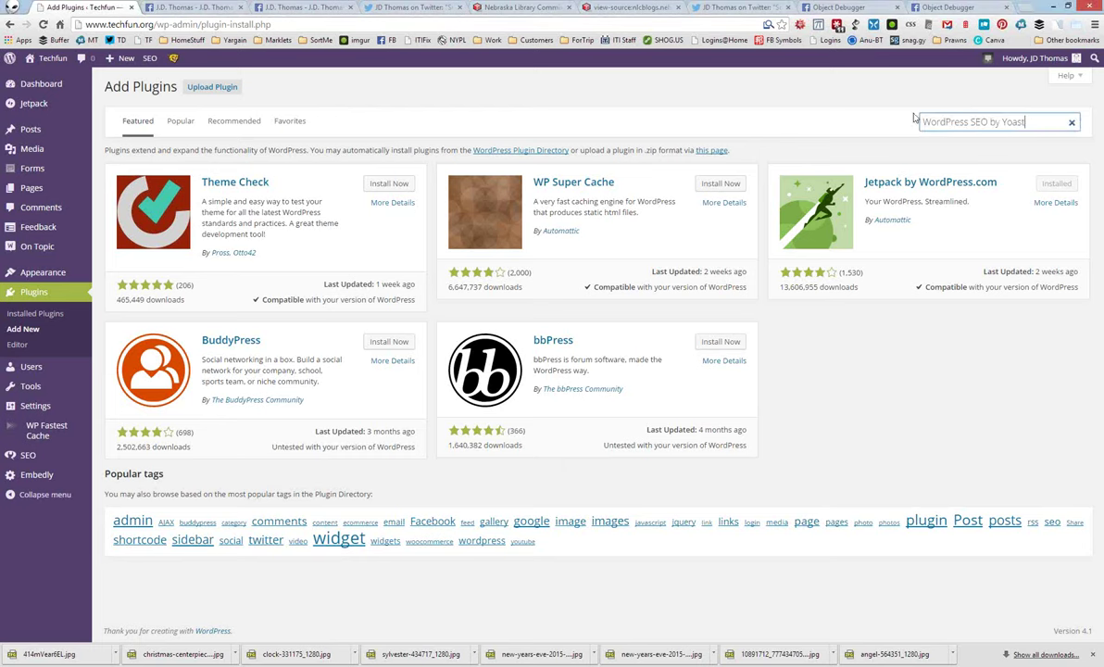
pyautogui.press('Return')
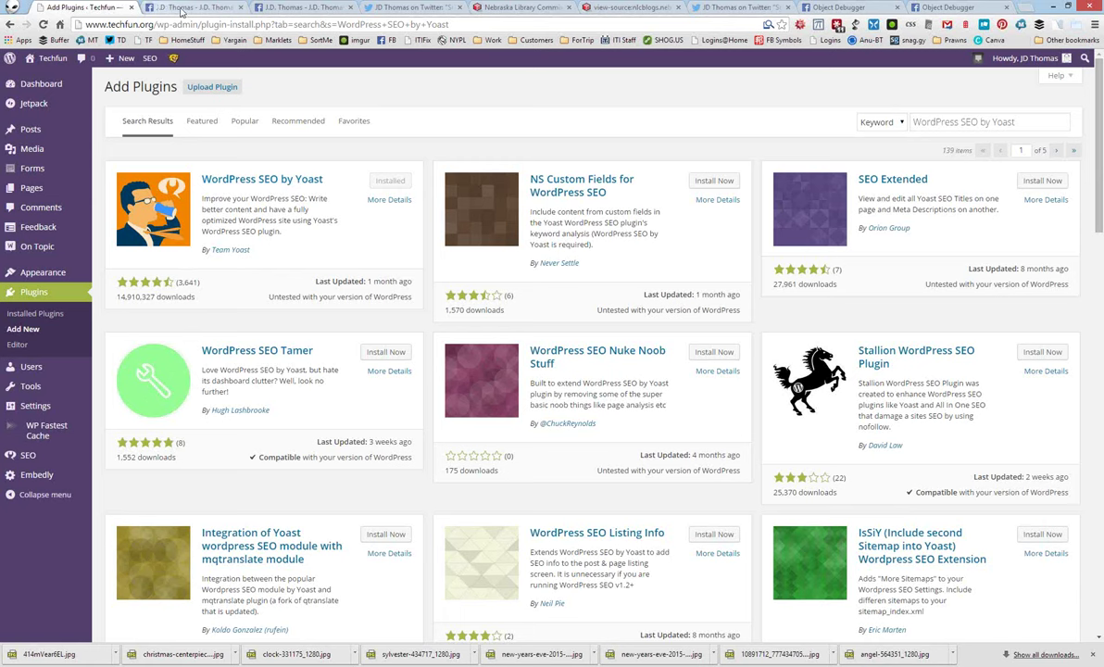
# Switch to the Nebraska Library Commission blog and open the source code of its home page
pyautogui.click(521, 7)
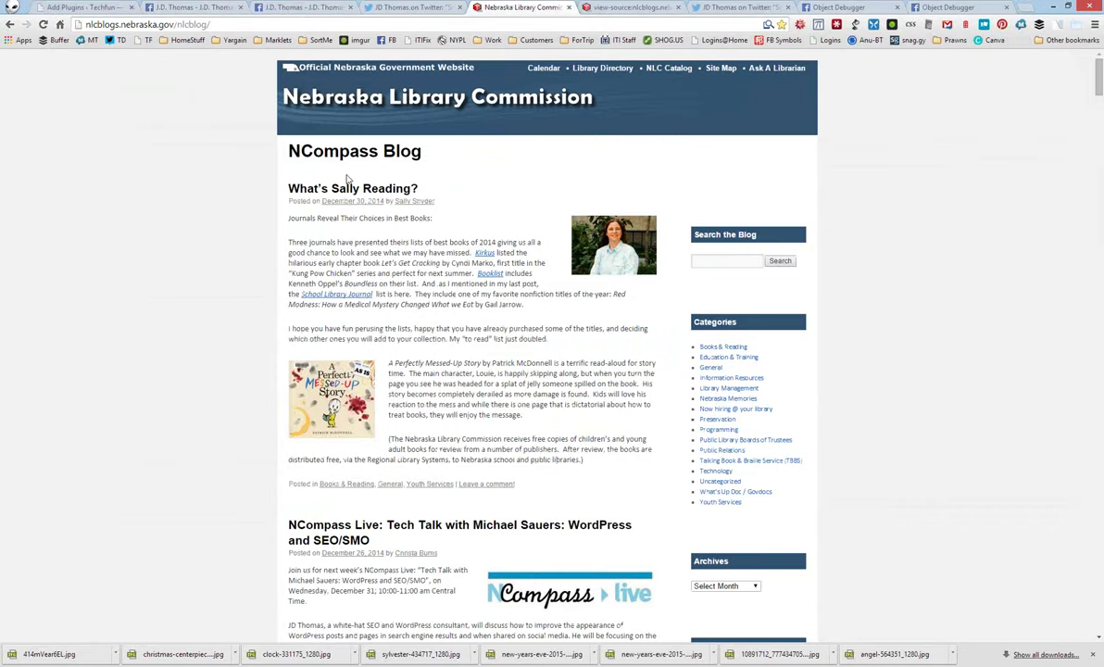
pyautogui.rightClick(337, 226)
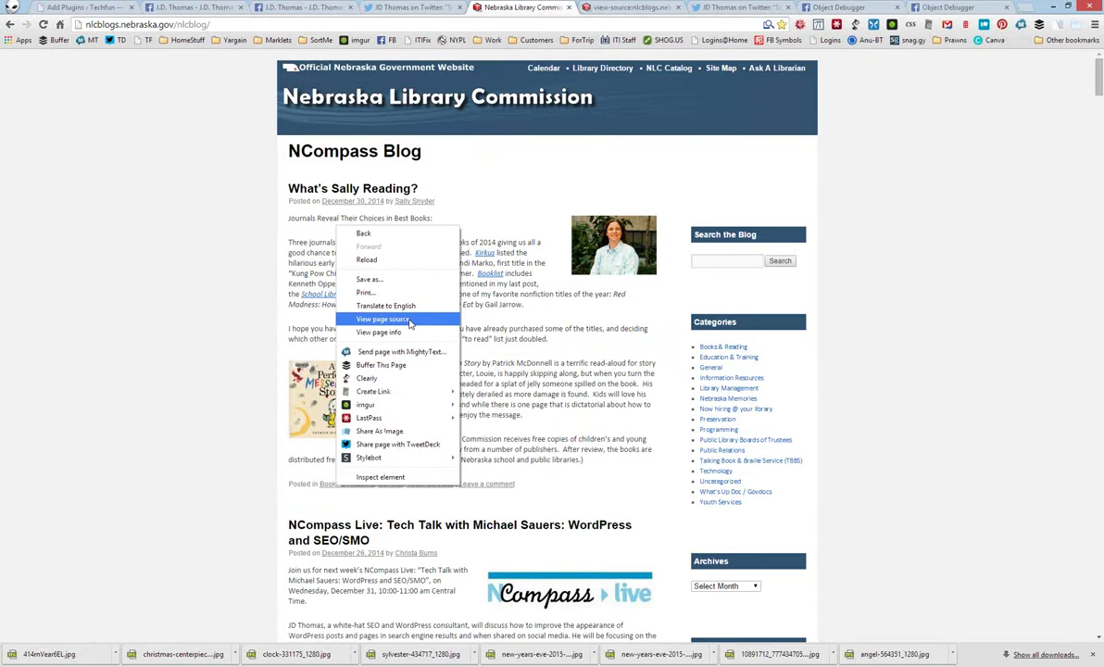
pyautogui.click(410, 321)
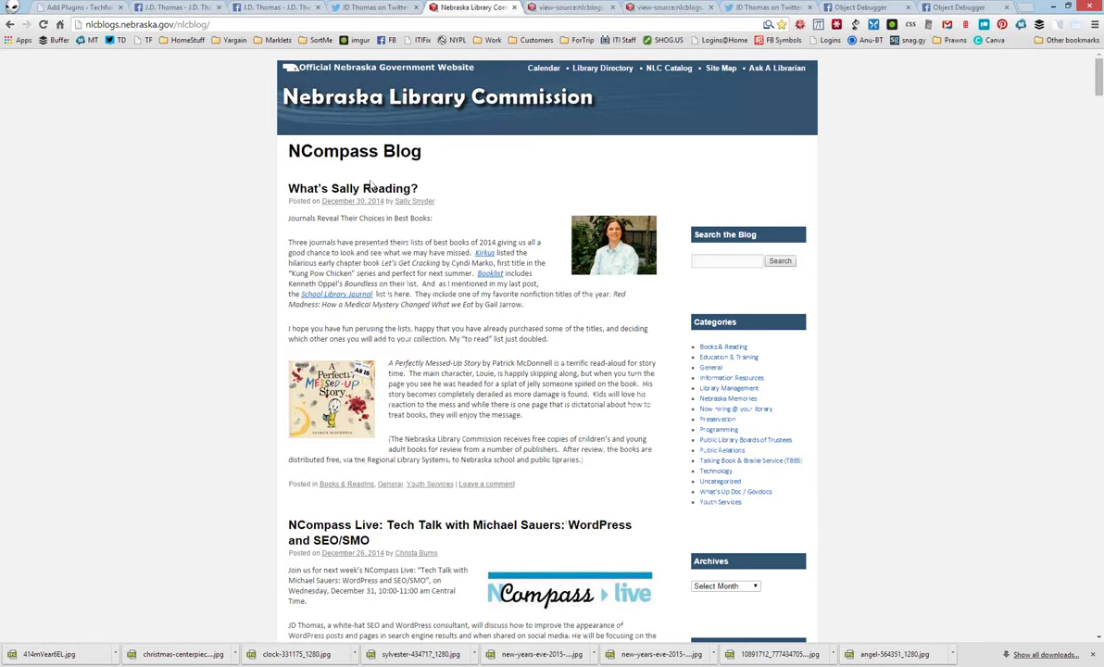
# Open the blog post dated December 30, 2014, examine the Yoast SEO meta tags in its enlarged page source, and close the source
pyautogui.click(369, 191)
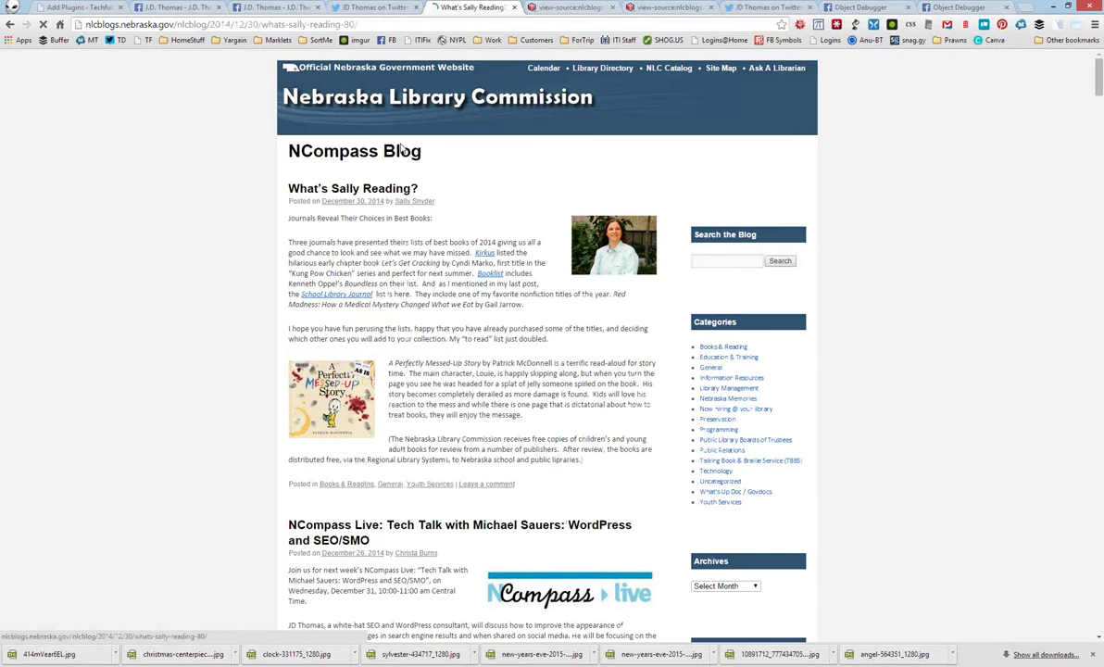
pyautogui.hotkey('ctrl', 'u')
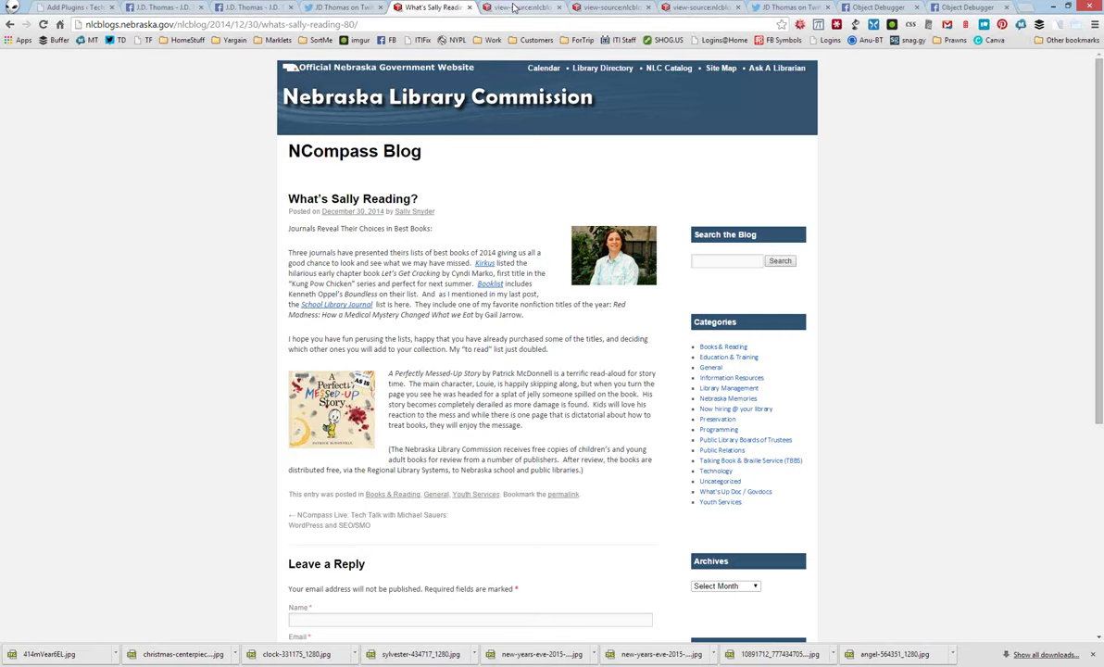
pyautogui.click(515, 7)
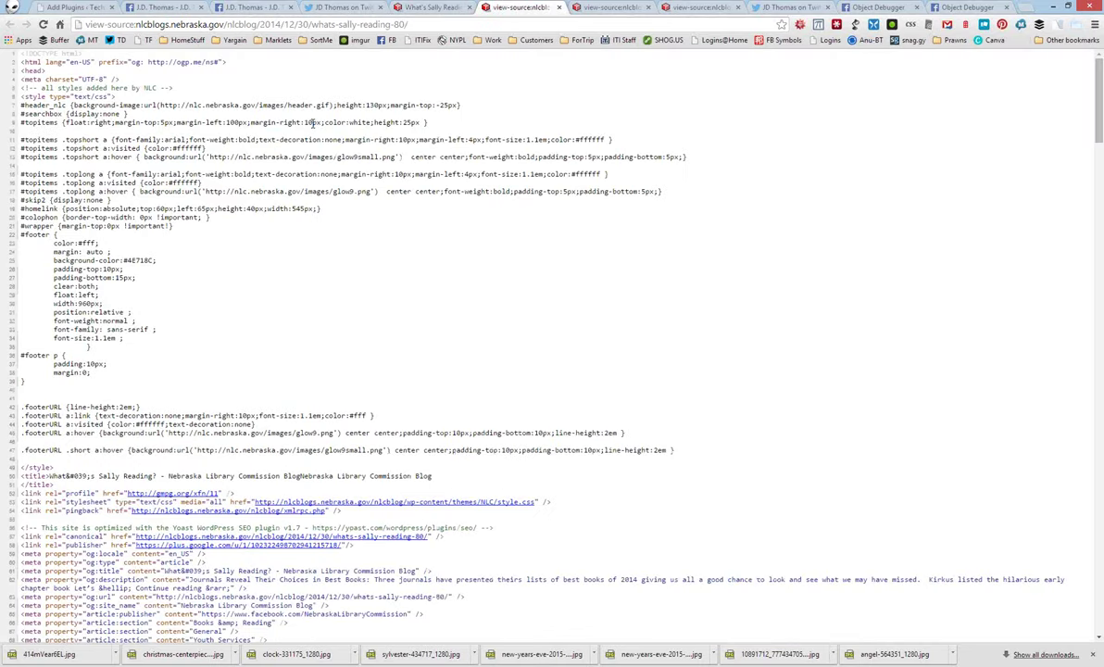
pyautogui.scroll(-5, 217, 317)
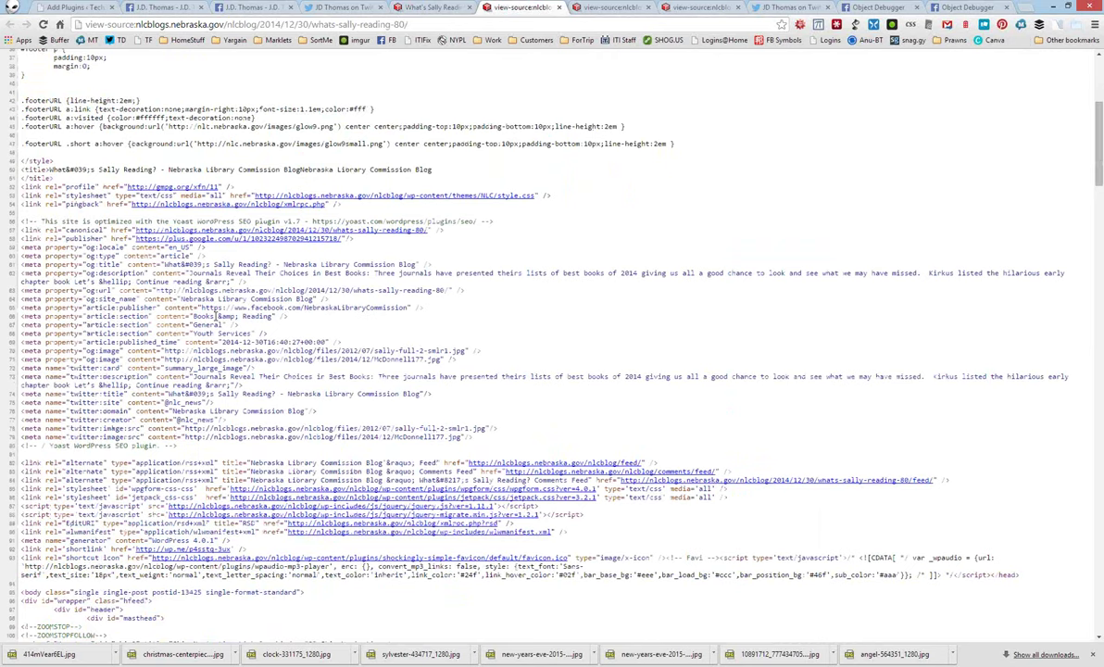
pyautogui.keyDown('ctrl'); pyautogui.scroll(5, 220, 319); pyautogui.keyUp('ctrl')
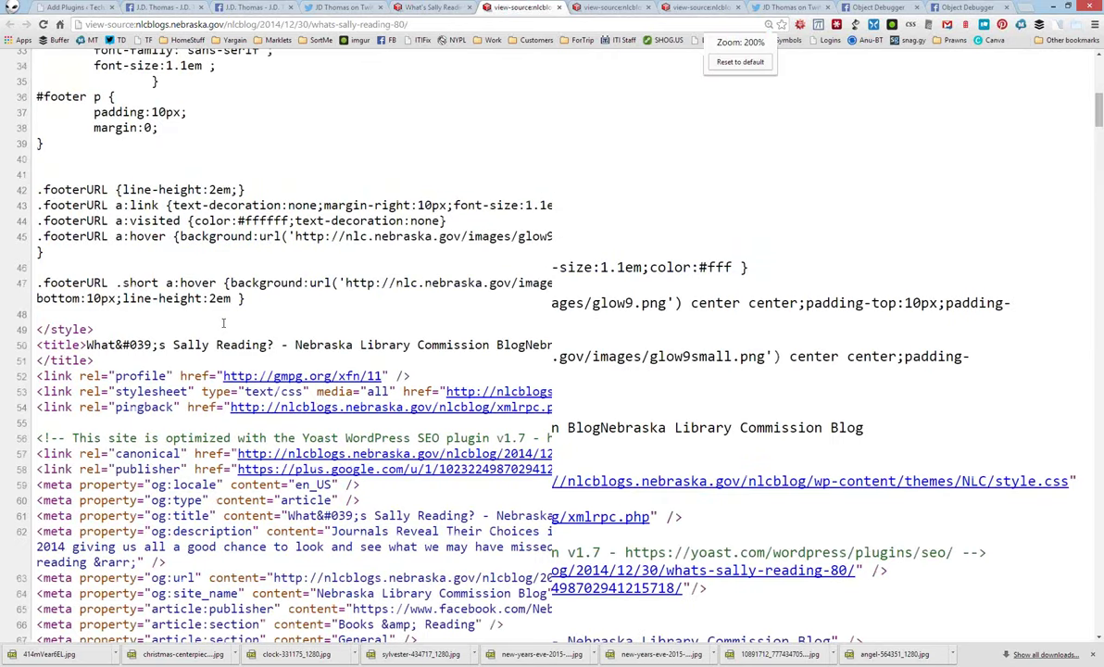
pyautogui.scroll(-5, 223, 322)
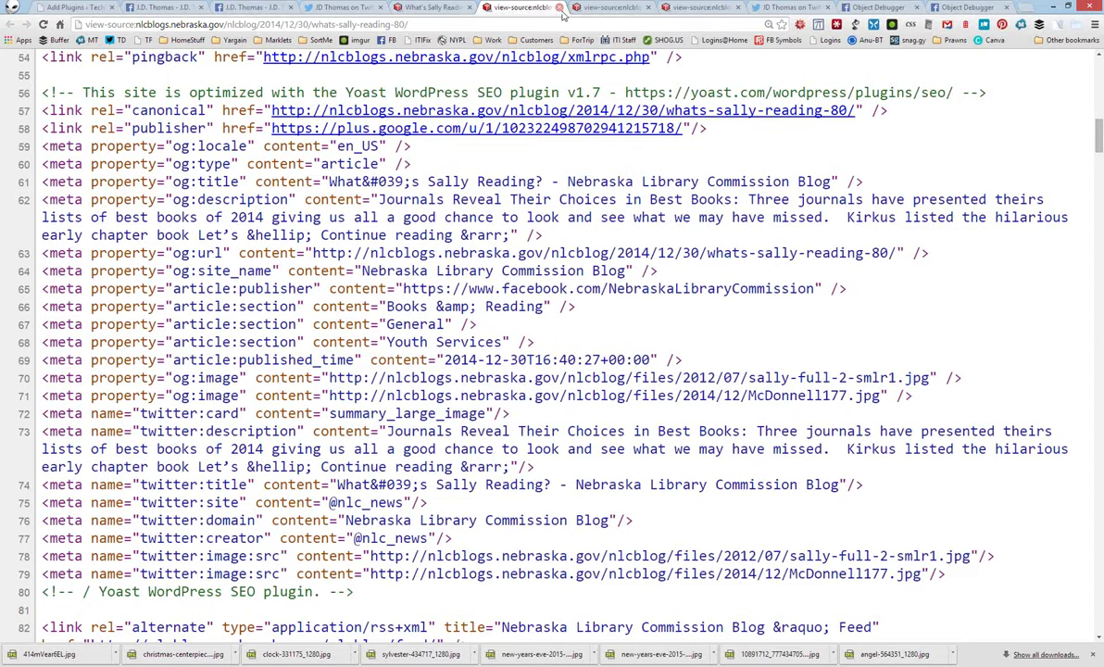
pyautogui.click(560, 7)
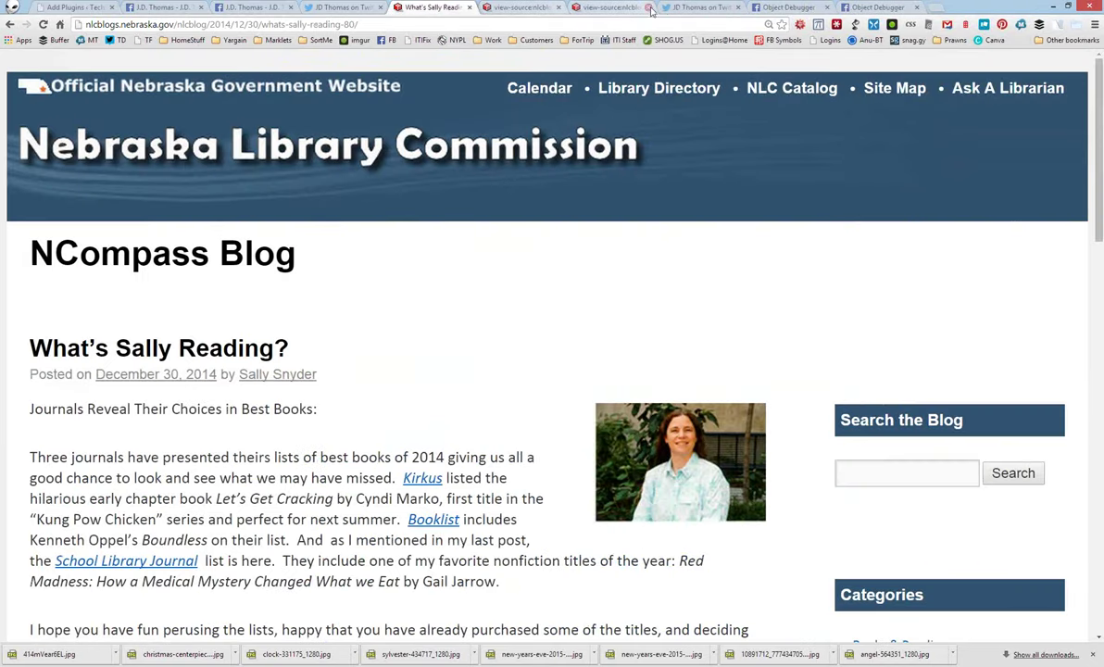
# Compare the Facebook share of the Optimal Facebook Image Sizes article with the Facebook share of the library blog post
pyautogui.click(165, 7)
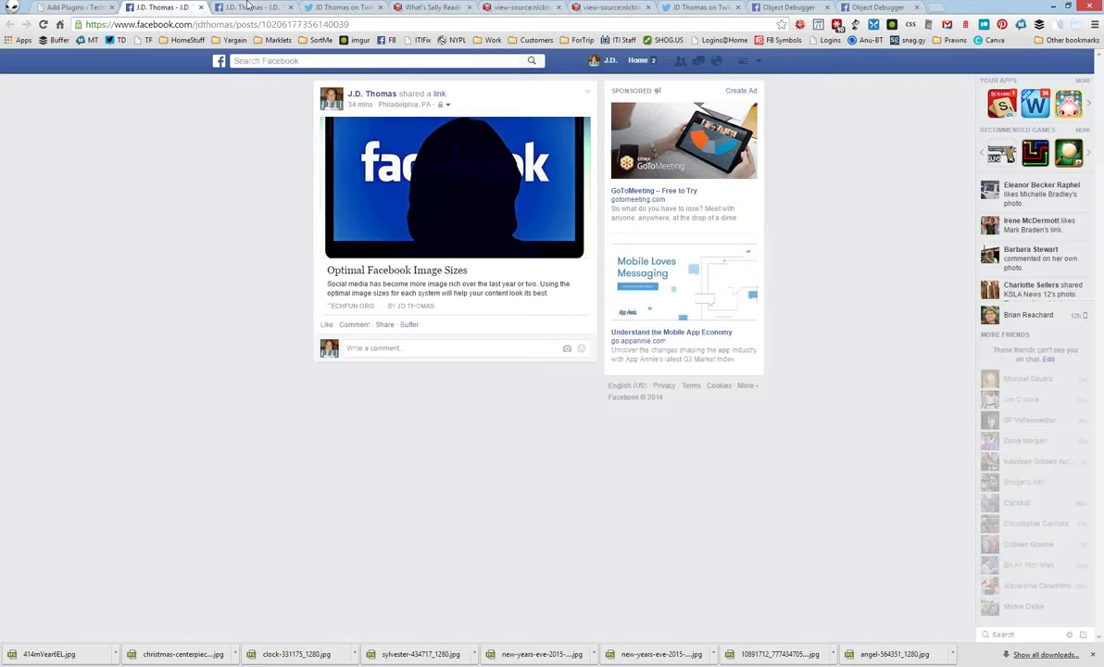
pyautogui.click(251, 7)
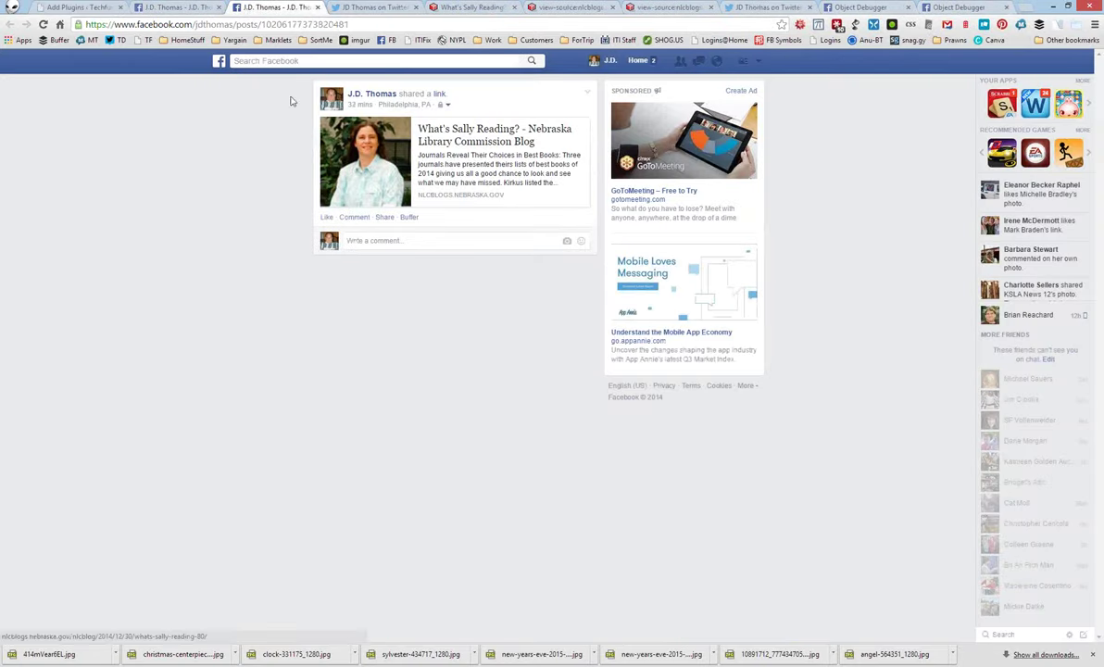
pyautogui.click(174, 7)
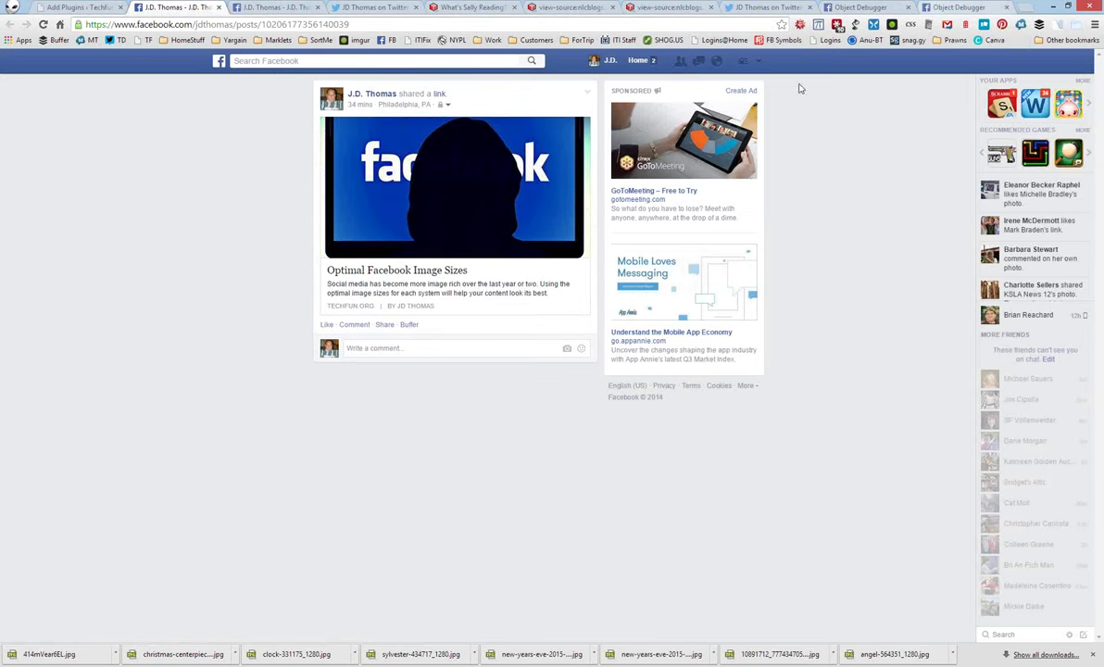
# Return to the library blog post, examine its images and text, and reduce the page zoom to normal size
pyautogui.click(461, 7)
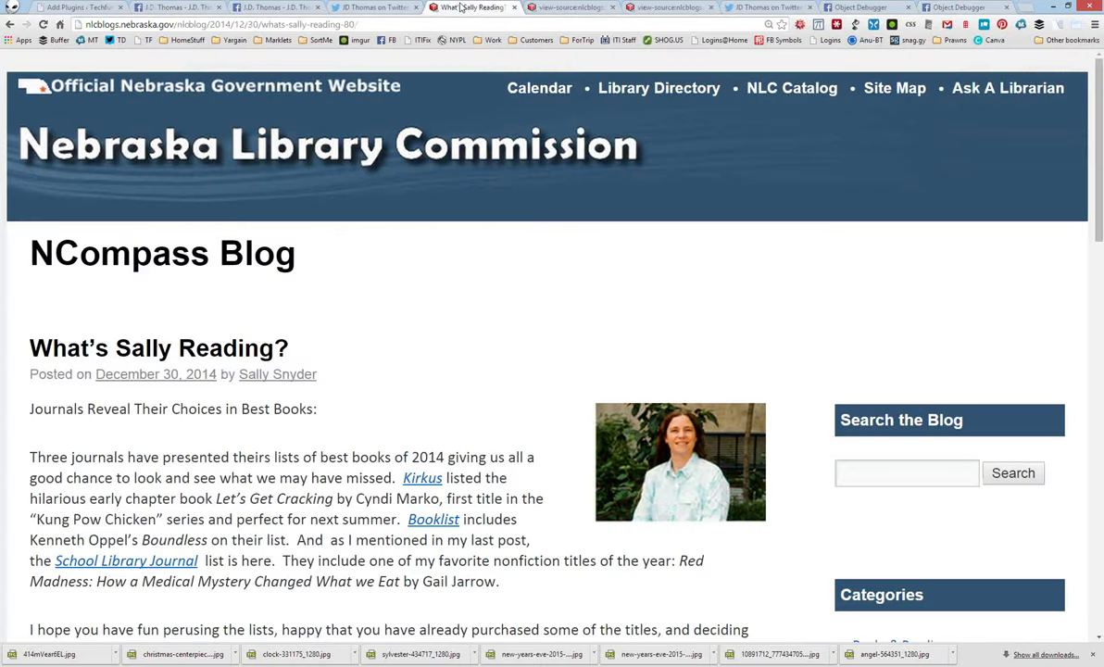
pyautogui.scroll(-2, 450, 374)
pyautogui.scroll(-2, 450, 375)
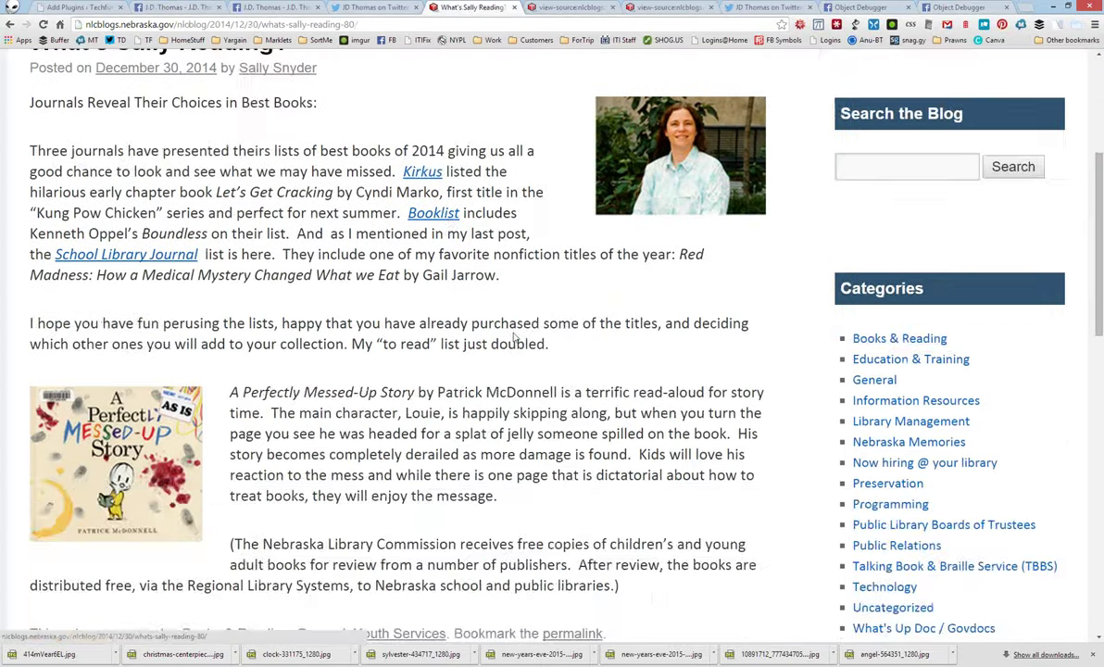
pyautogui.hotkey('ctrl', '-')
pyautogui.hotkey('ctrl', '-')
pyautogui.hotkey('ctrl', '-')
pyautogui.hotkey('ctrl', '-')
pyautogui.hotkey('ctrl', '-')
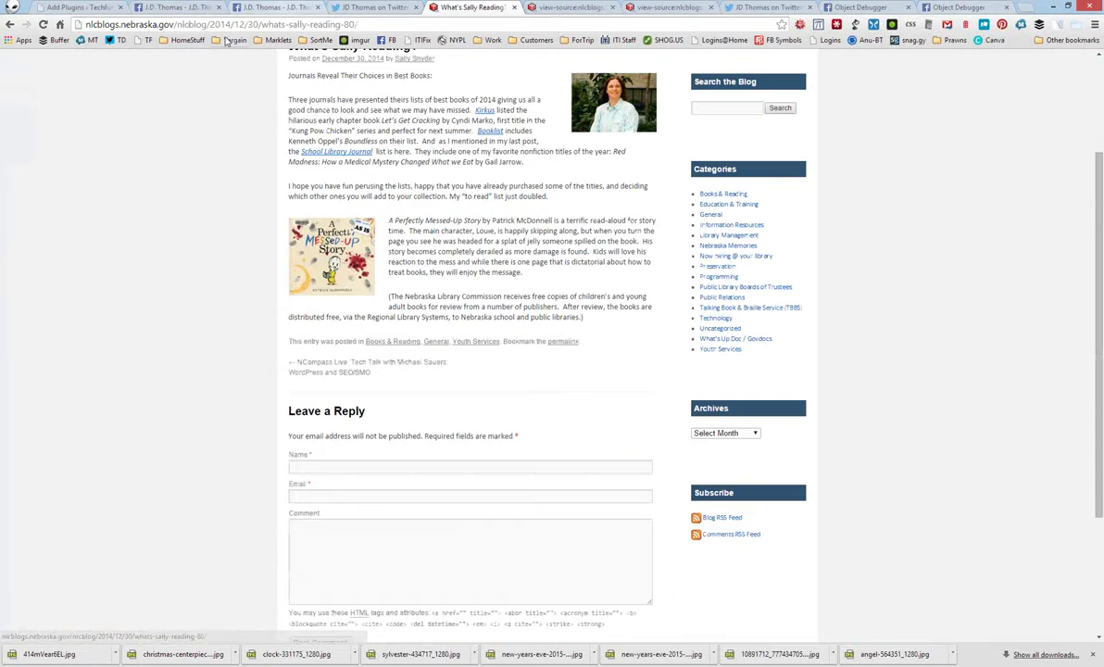
# Check the Facebook share of the library blog post against the original post
pyautogui.click(276, 7)
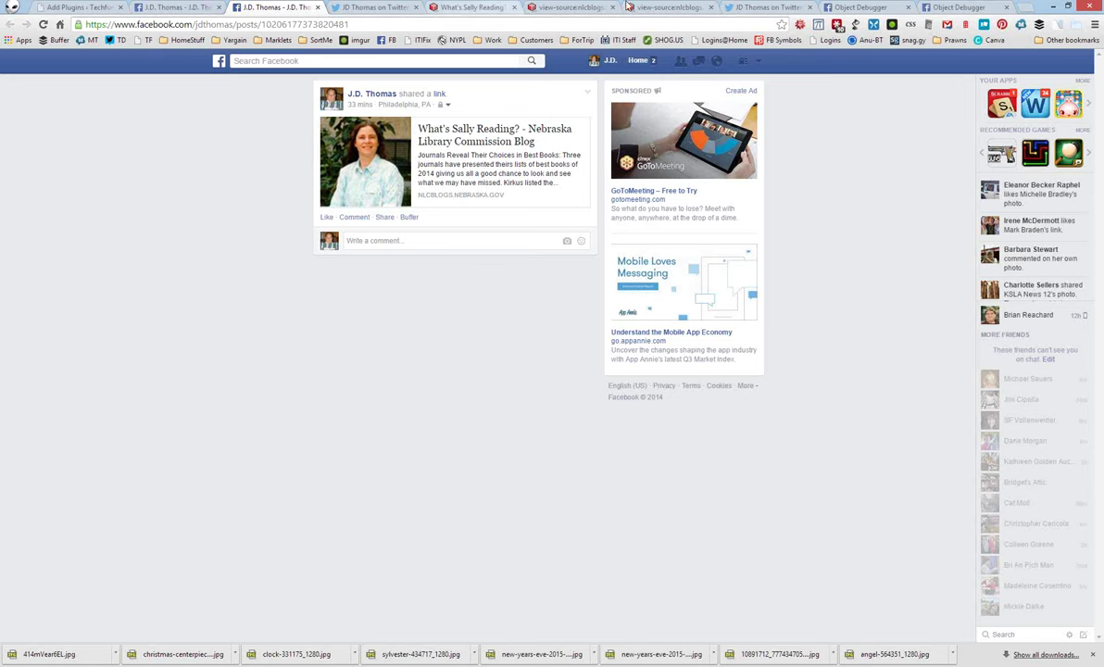
pyautogui.click(938, 9)
pyautogui.click(472, 7)
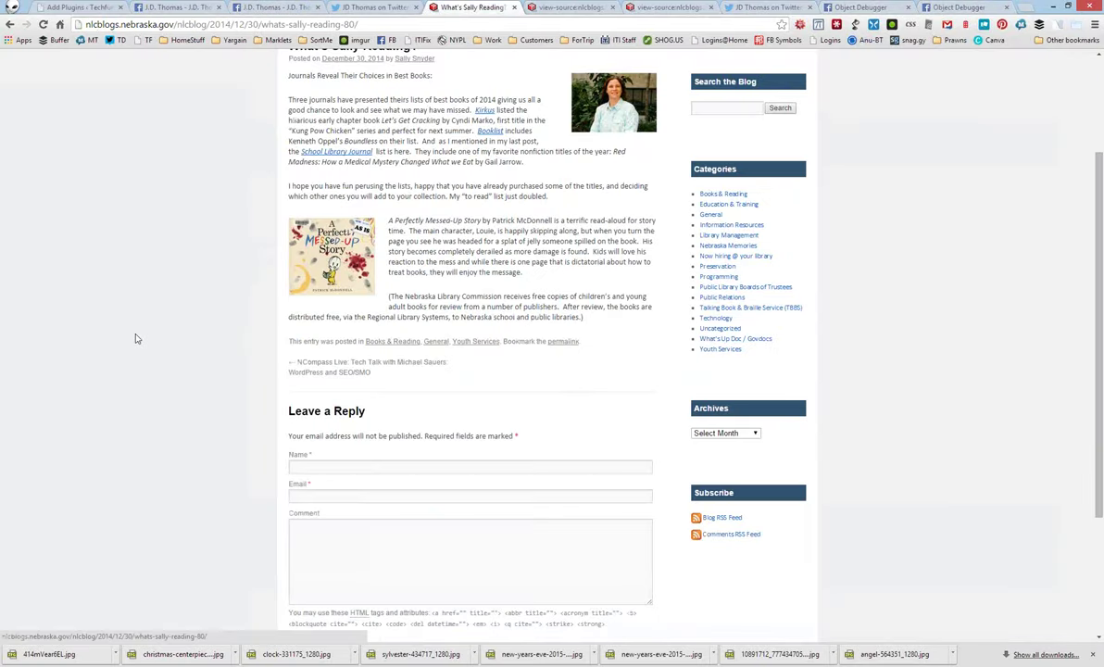
# Go back to the WordPress admin site and open the SEO plugin's Titles & Metas settings
pyautogui.click(90, 6)
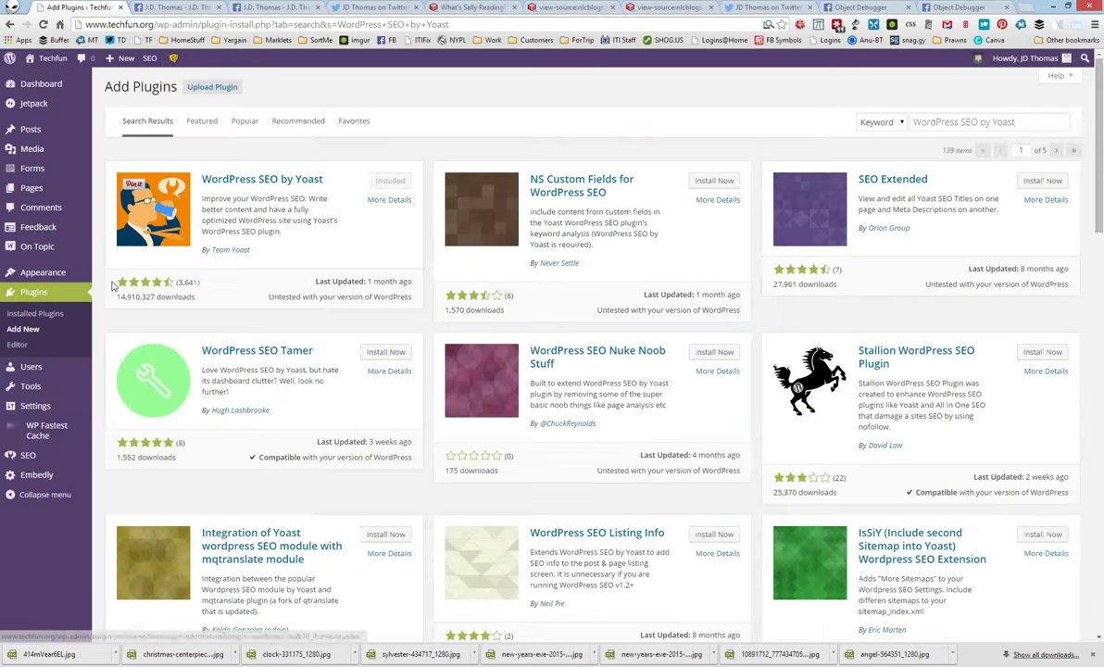
pyautogui.click(35, 460)
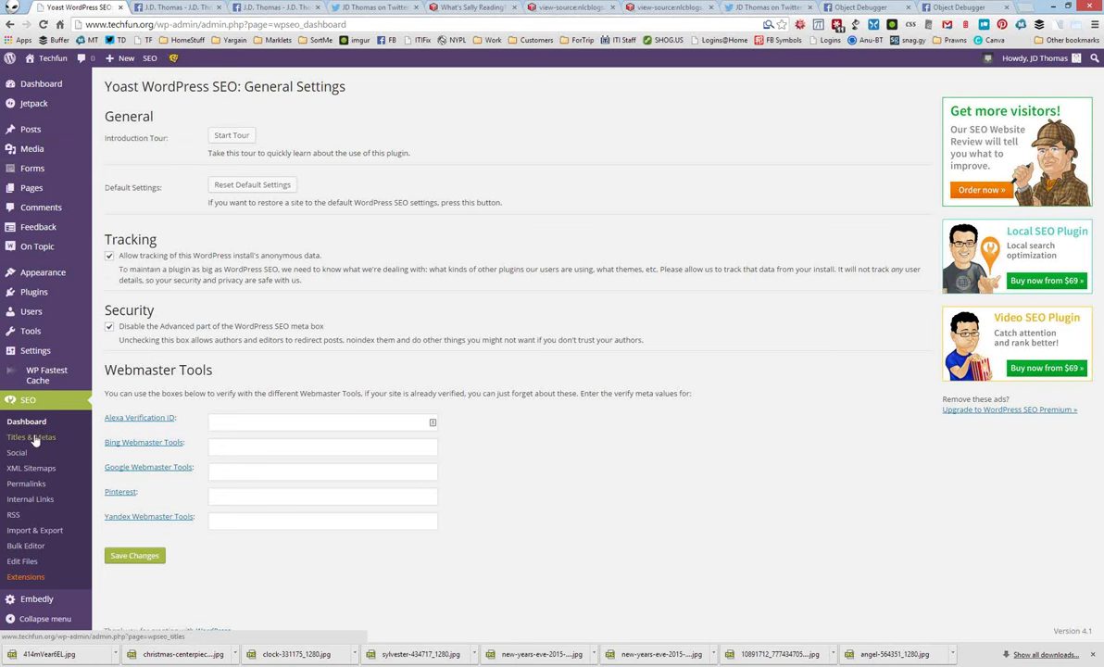
pyautogui.click(35, 438)
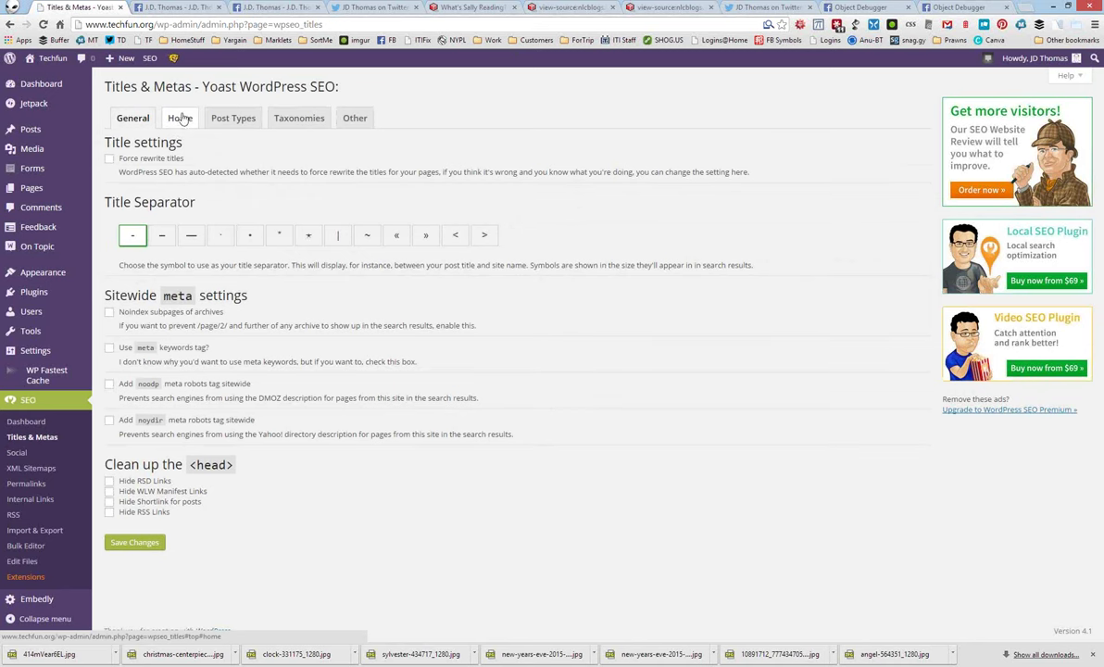
# Go back to the library blog's home page and look over its header and list of posts
pyautogui.click(477, 8)
pyautogui.hotkey('alt', 'Left')
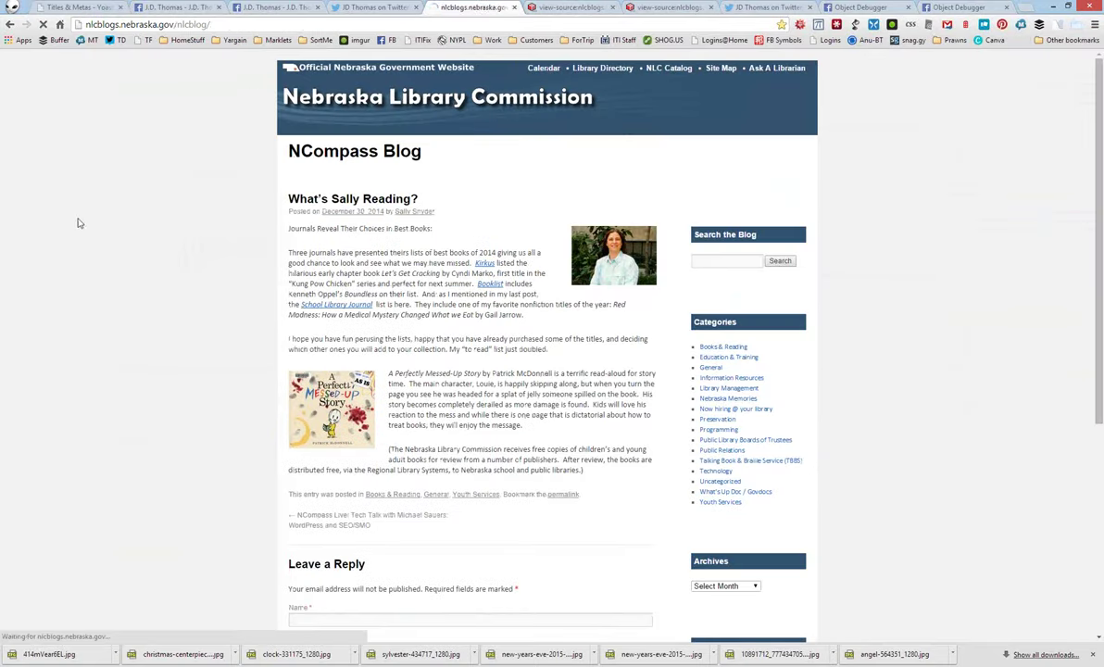
pyautogui.scroll(-2, 155, 183)
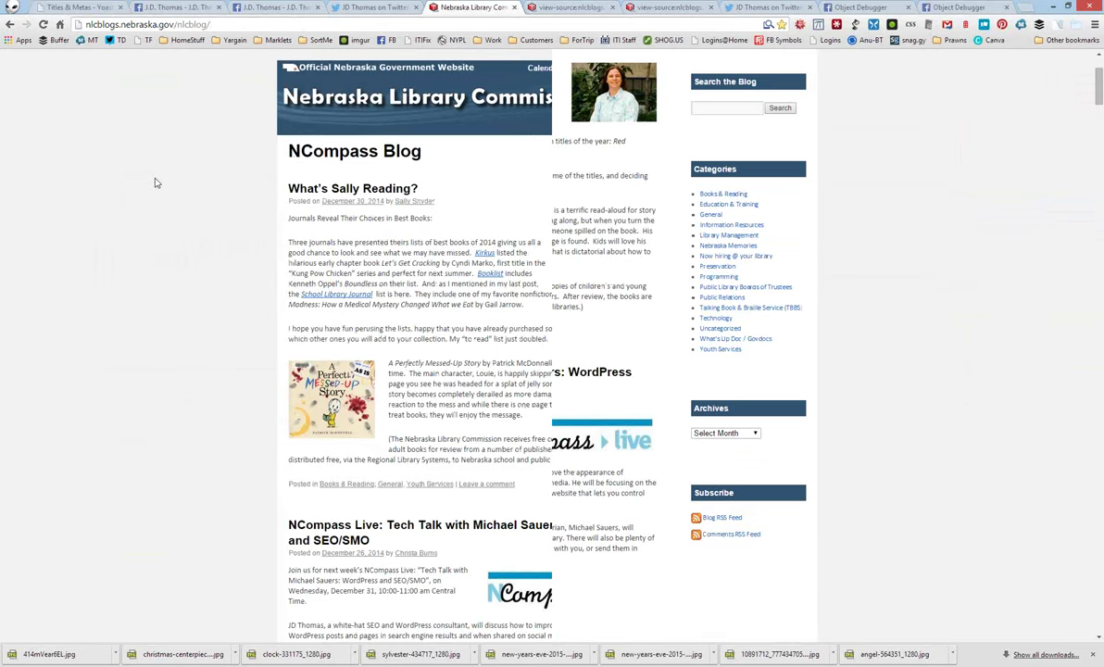
pyautogui.scroll(2, 172, 192)
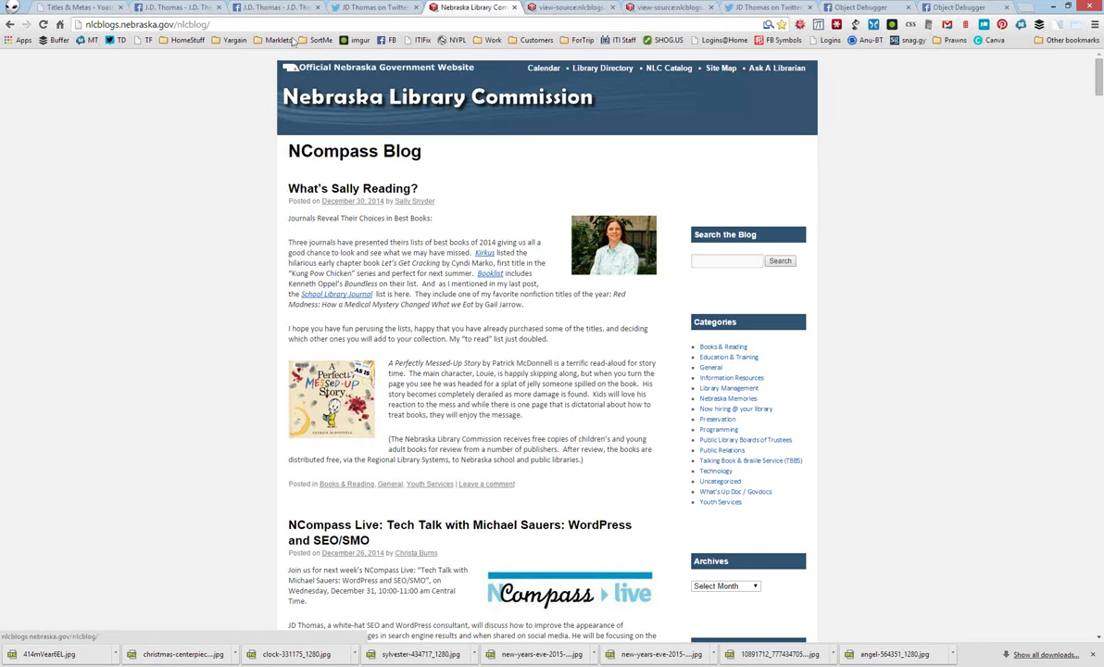
# Show the homepage title and meta settings in Titles & Metas and enlarge the meta description template box to read its full text
pyautogui.click(81, 6)
pyautogui.click(179, 119)
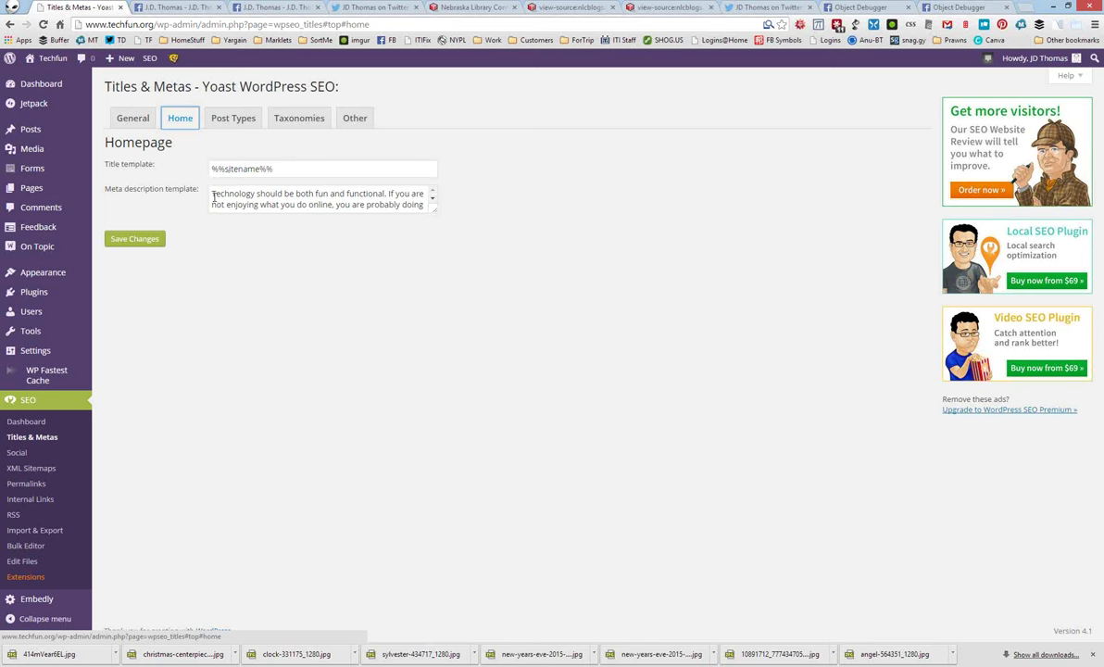
pyautogui.moveTo(432, 209); pyautogui.dragTo(496, 280)
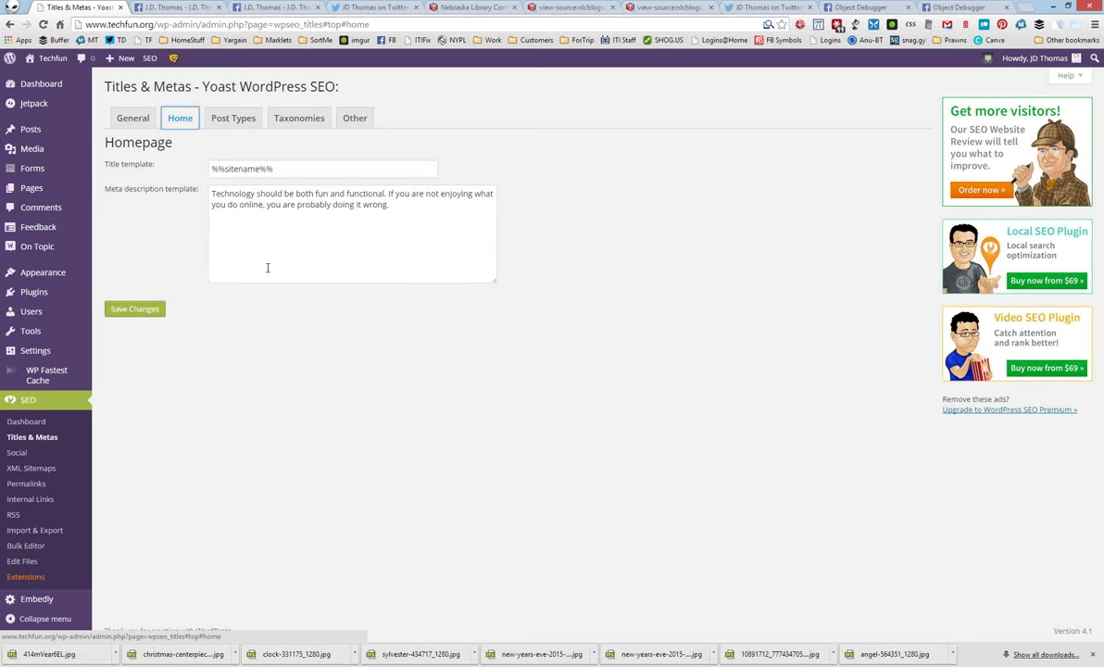
# Examine the Post Types title and meta description templates for posts, pages, media and the WooFramework container
pyautogui.click(235, 126)
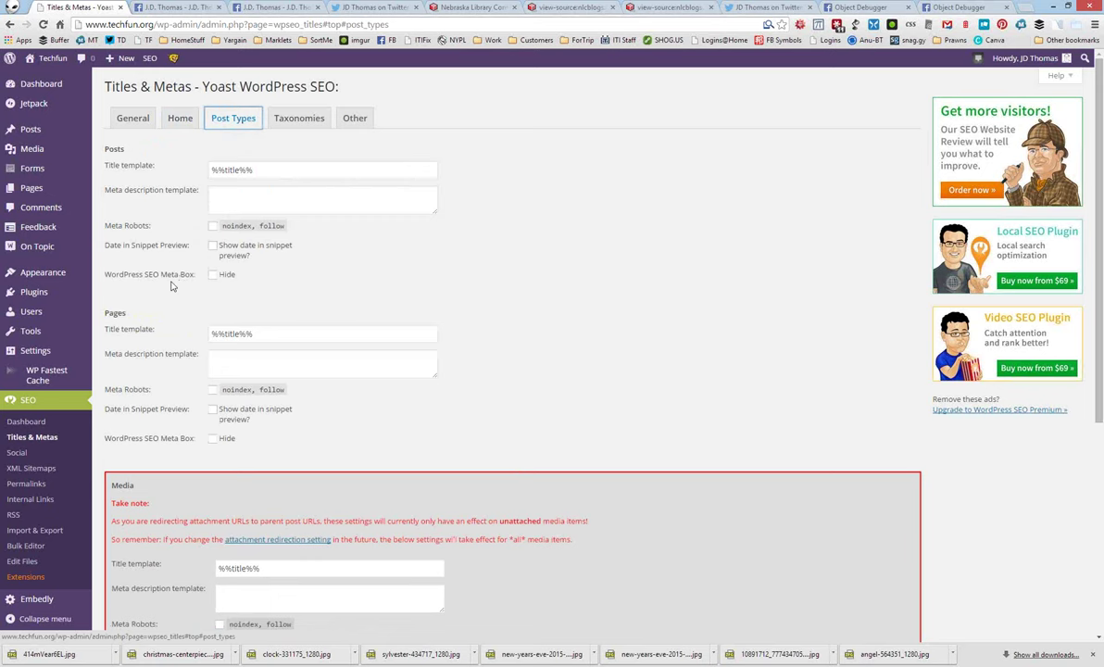
pyautogui.scroll(-2, 170, 286)
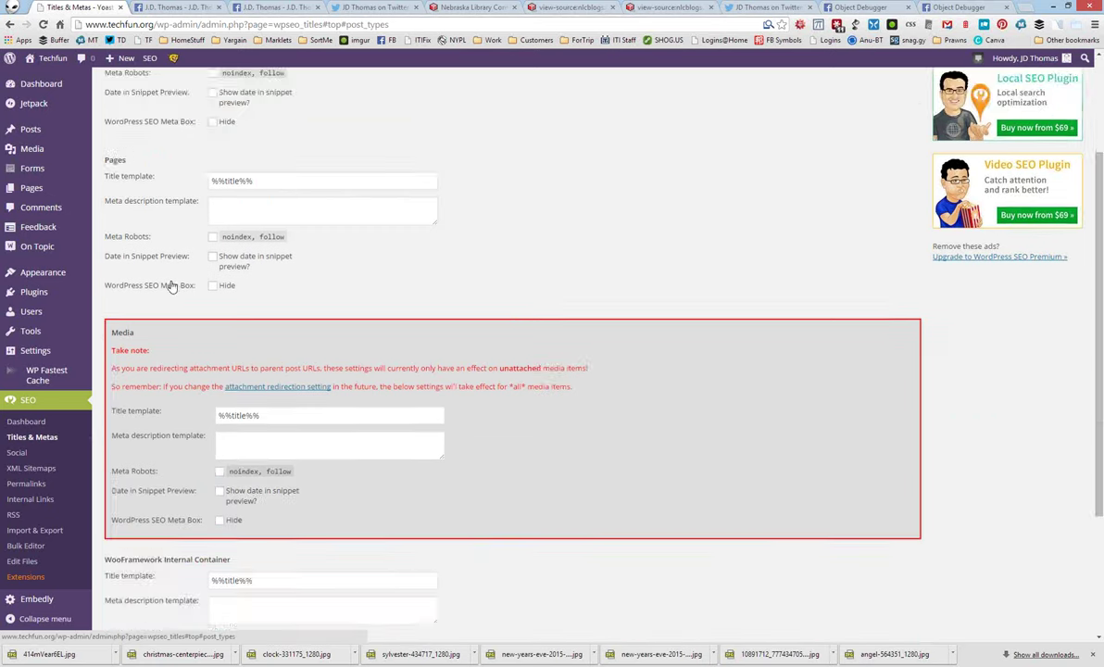
pyautogui.scroll(-2, 170, 287)
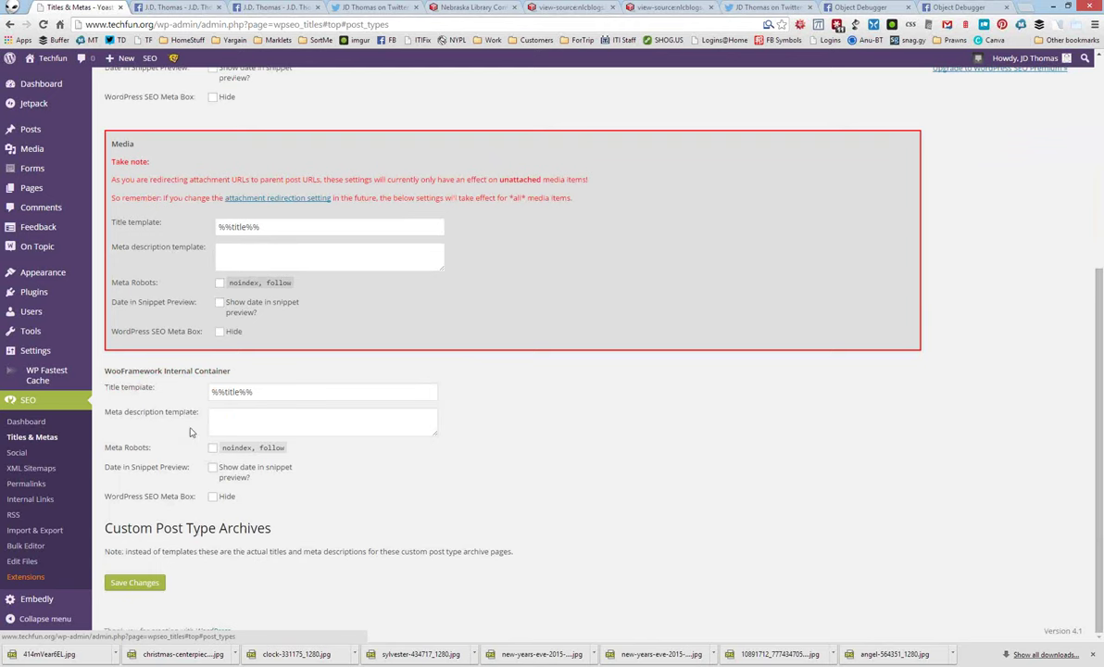
pyautogui.scroll(2, 191, 432)
pyautogui.scroll(4, 191, 432)
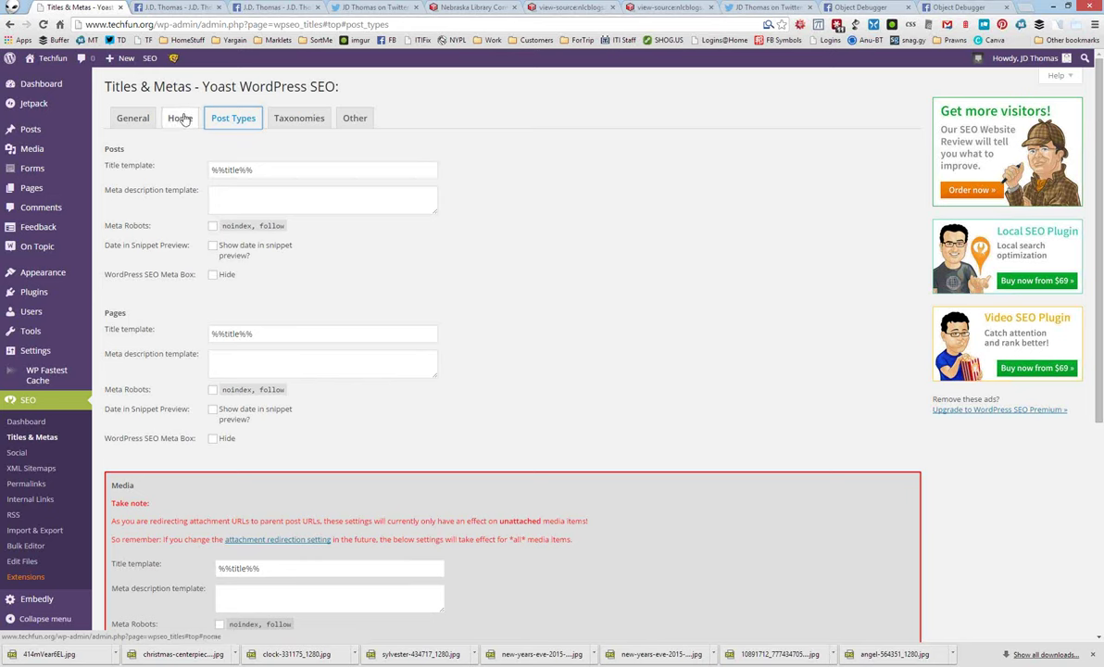
# Open the Basic Variables help for title and meta templates and copy the %%category_description%% variable
pyautogui.click(1054, 78)
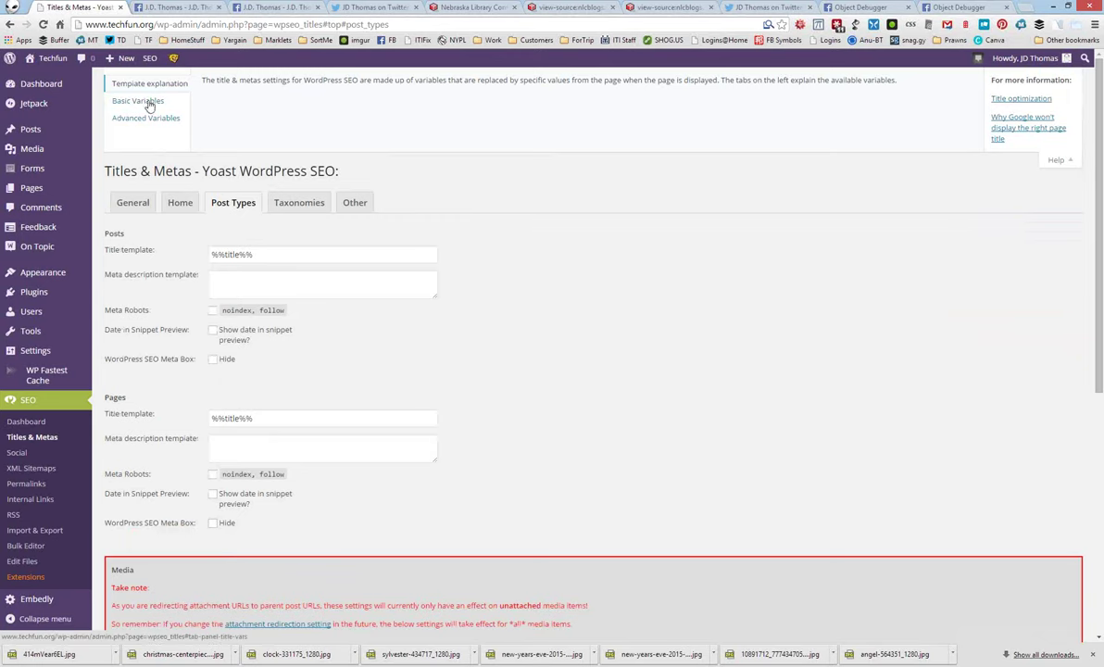
pyautogui.click(149, 102)
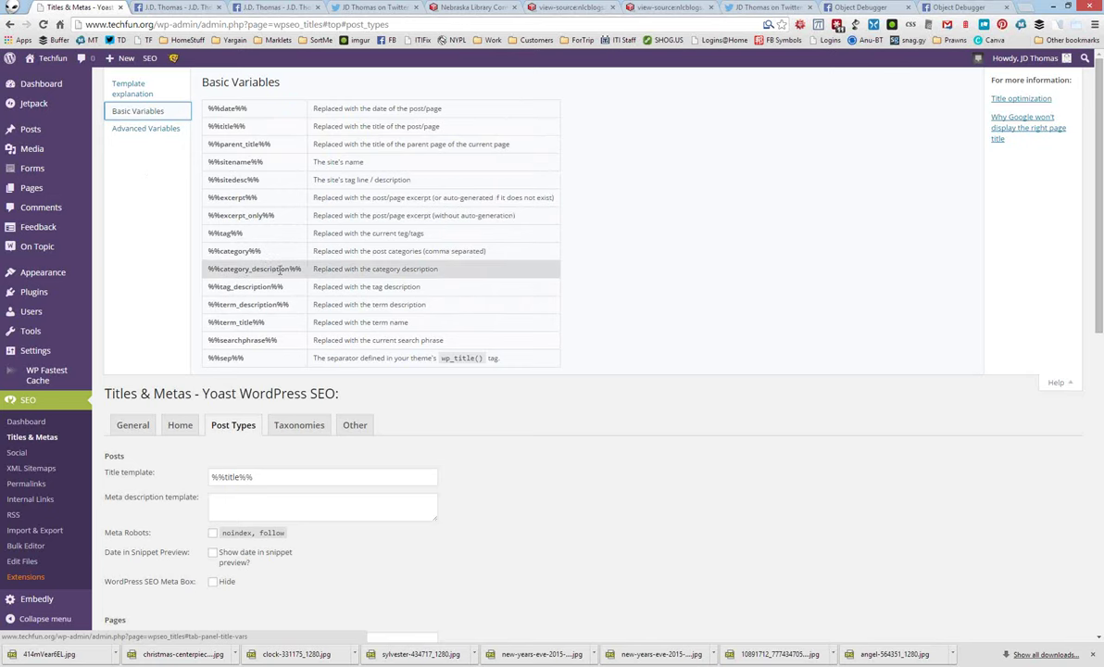
pyautogui.moveTo(301, 268); pyautogui.dragTo(196, 252)
pyautogui.rightClick(192, 252)
pyautogui.click(227, 268)
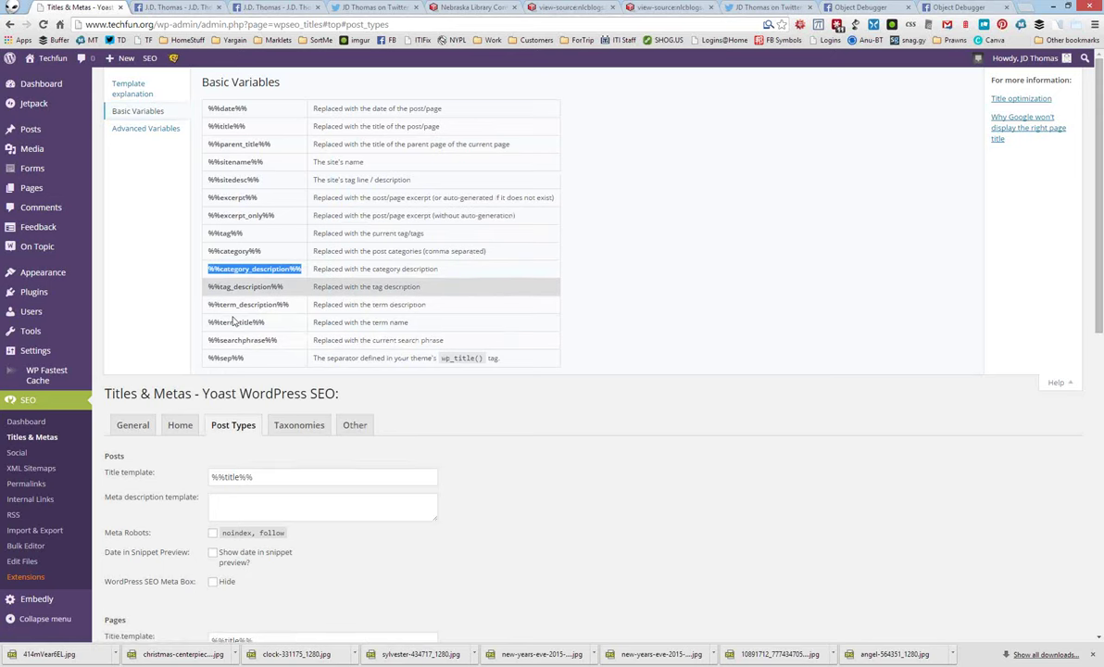
# Set the Posts meta description template to %%category_description%% and save the Titles & Metas changes
pyautogui.click(219, 512)
pyautogui.hotkey('ctrl', 'v')
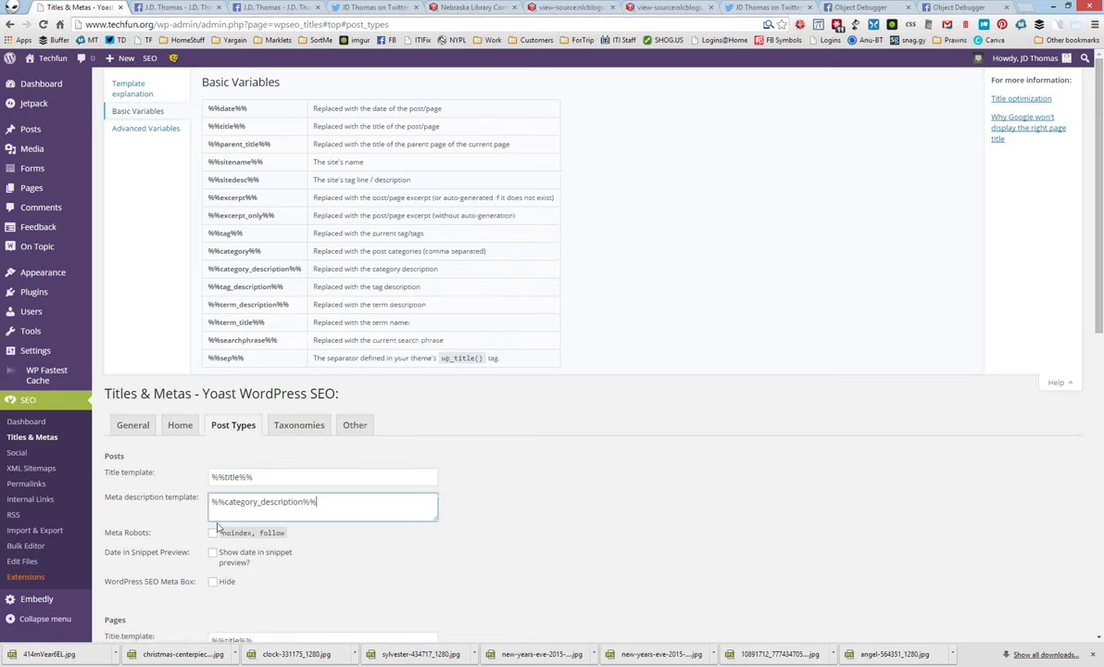
pyautogui.scroll(-3, 461, 522)
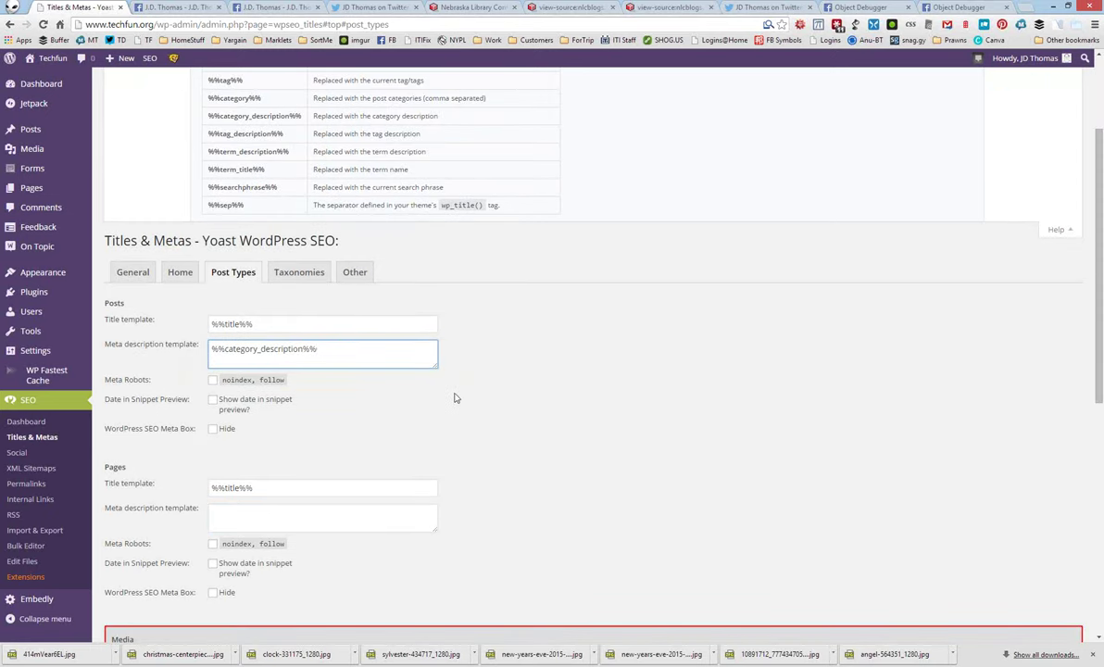
pyautogui.scroll(-2, 456, 382)
pyautogui.scroll(2, 456, 357)
pyautogui.scroll(-2, 173, 343)
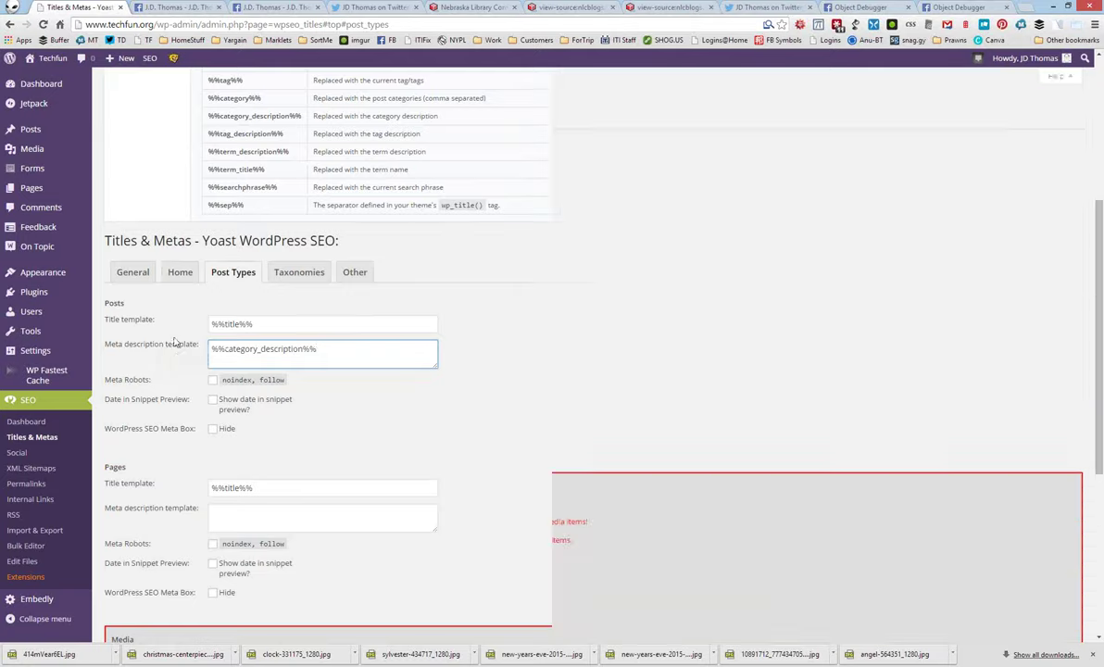
pyautogui.scroll(-2, 174, 343)
pyautogui.scroll(3, 176, 344)
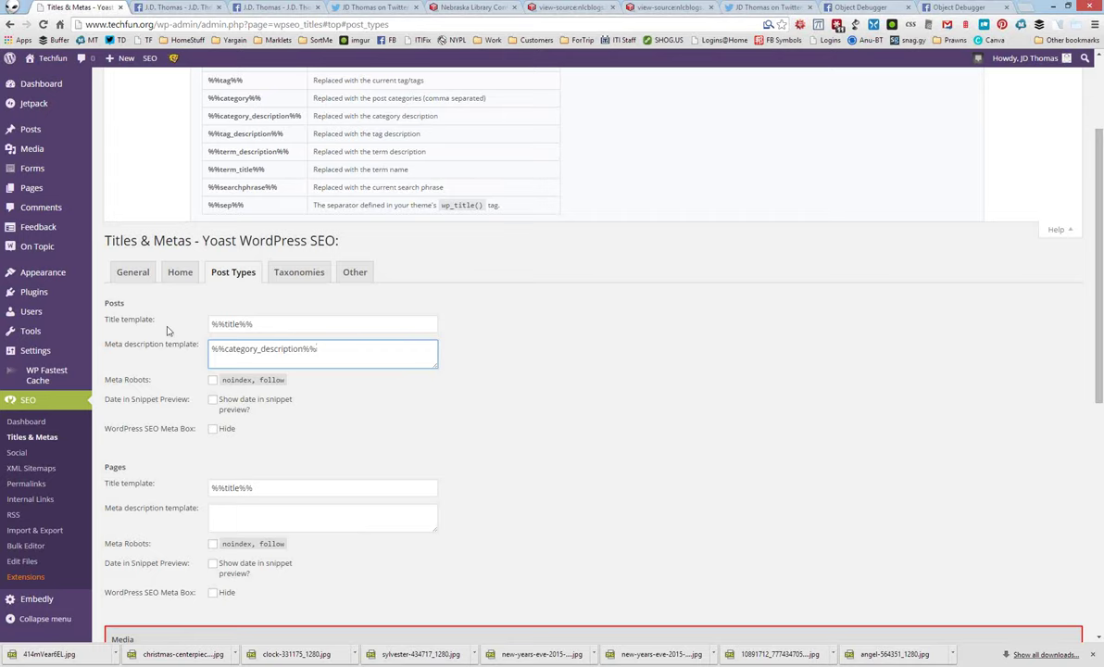
pyautogui.scroll(-2, 167, 331)
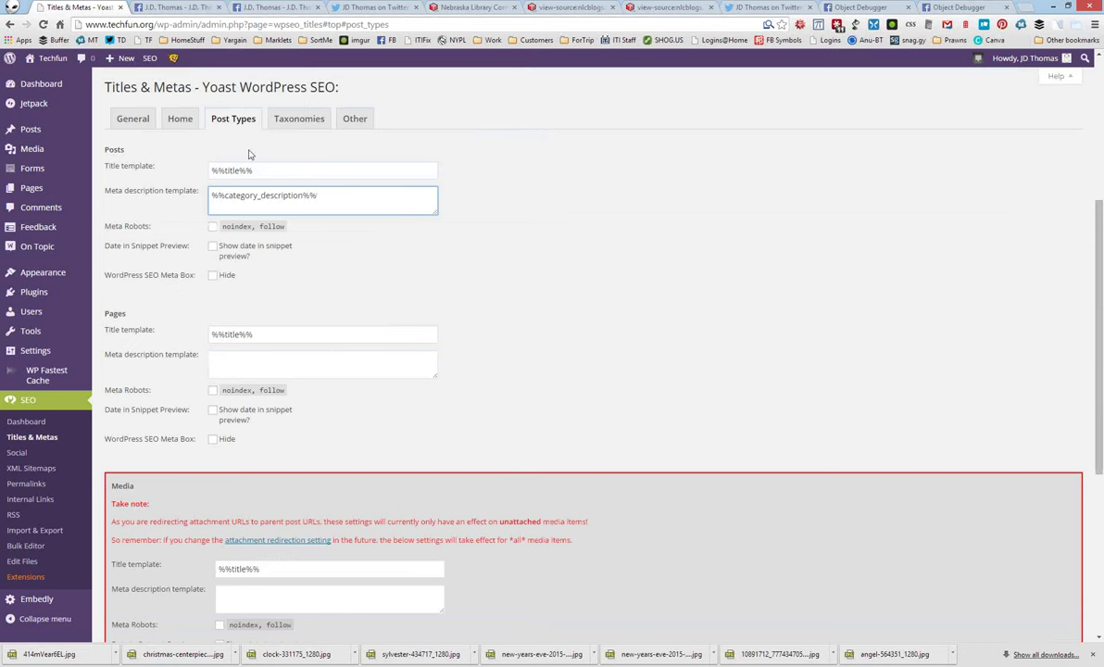
pyautogui.scroll(-5, 207, 333)
pyautogui.click(117, 585)
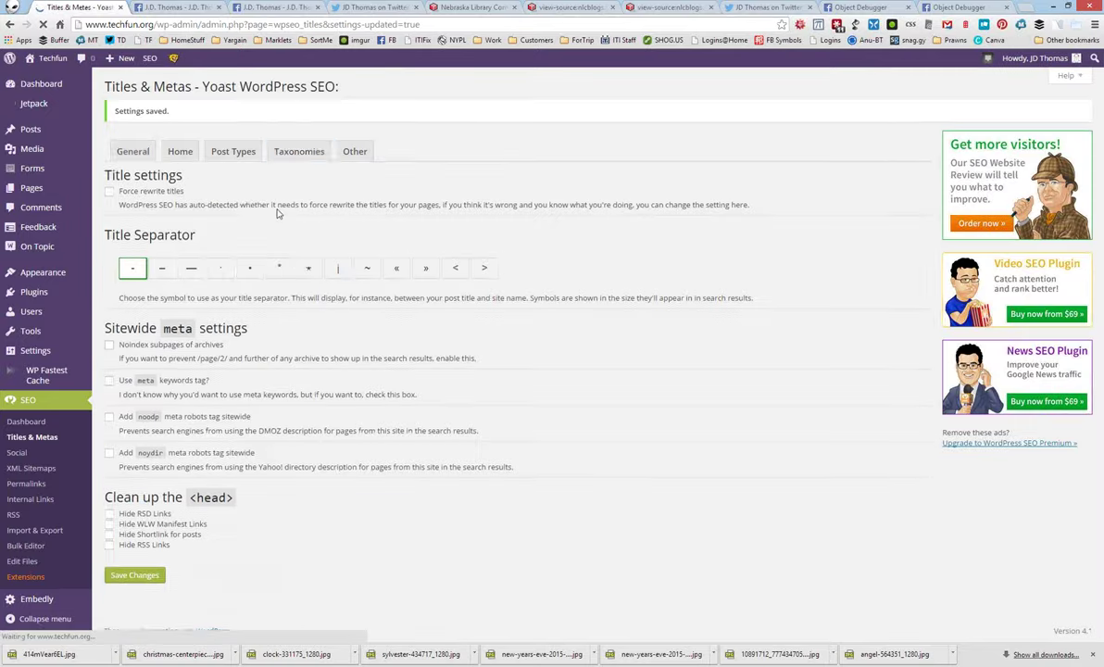
# Review the Taxonomies title and meta templates, and look over the library blog's Education & Training category archive
pyautogui.click(278, 154)
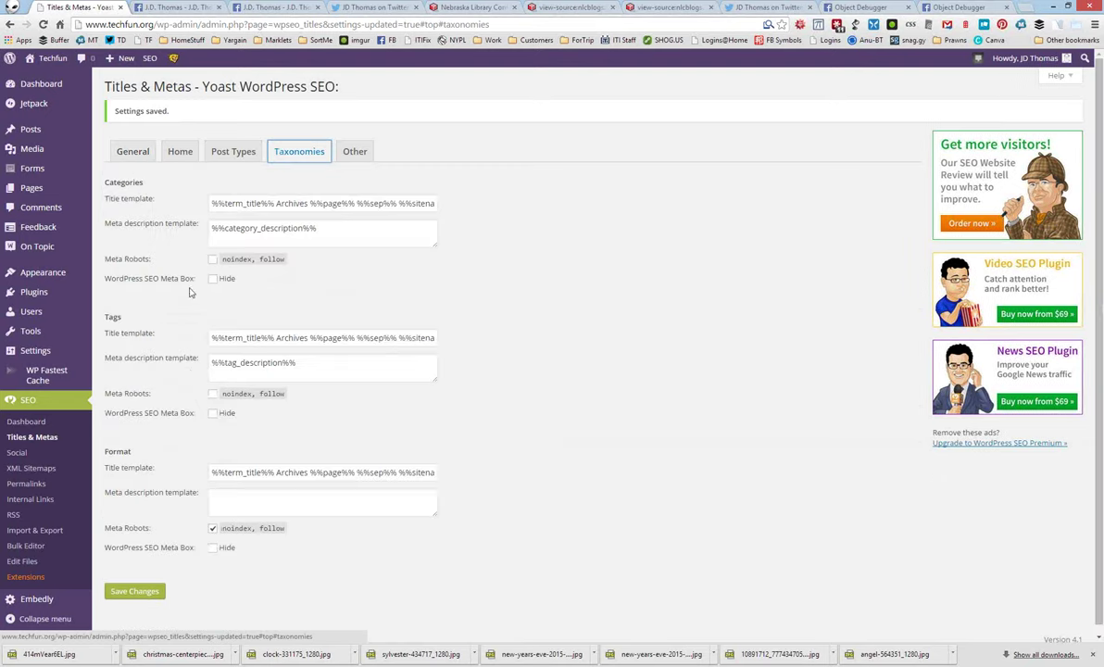
pyautogui.scroll(-1, 192, 375)
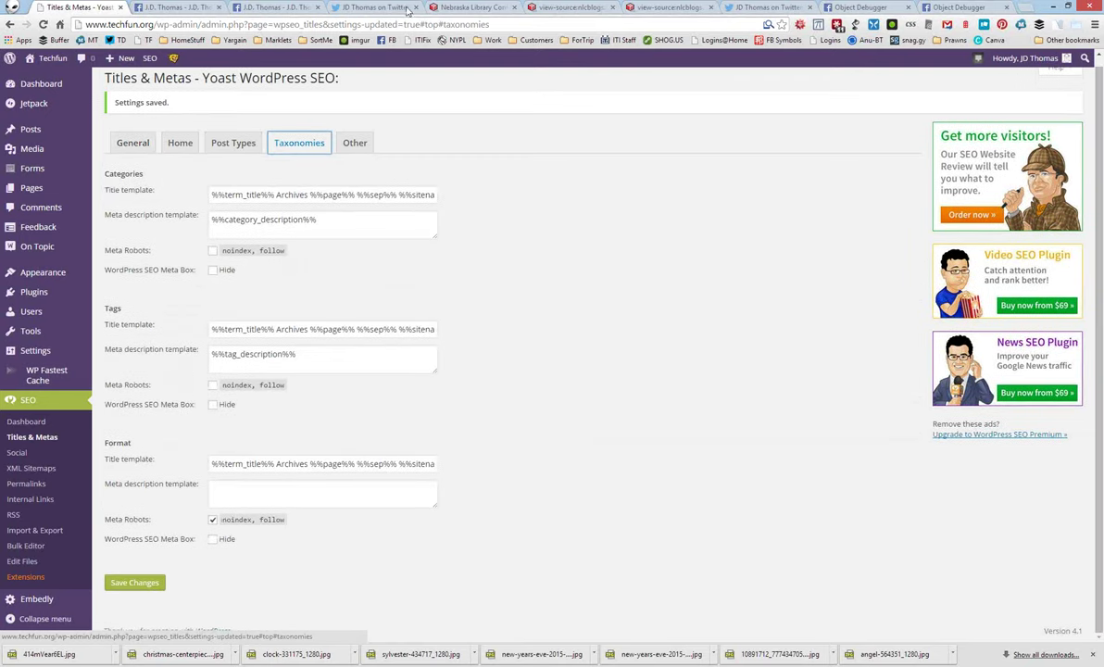
pyautogui.click(472, 7)
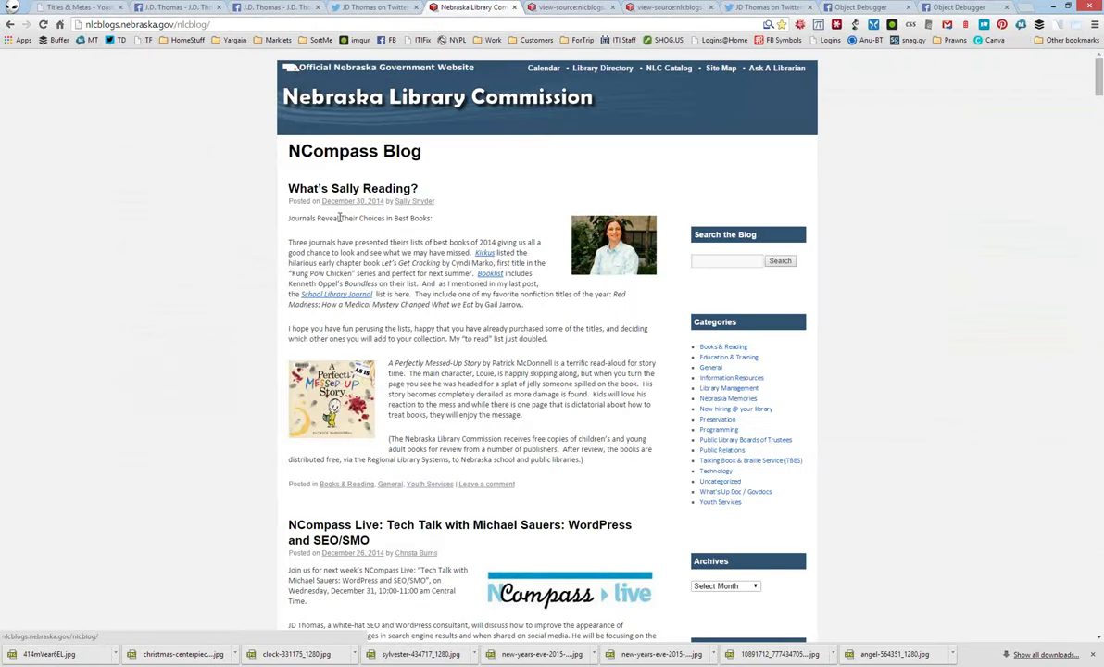
pyautogui.scroll(-3, 340, 218)
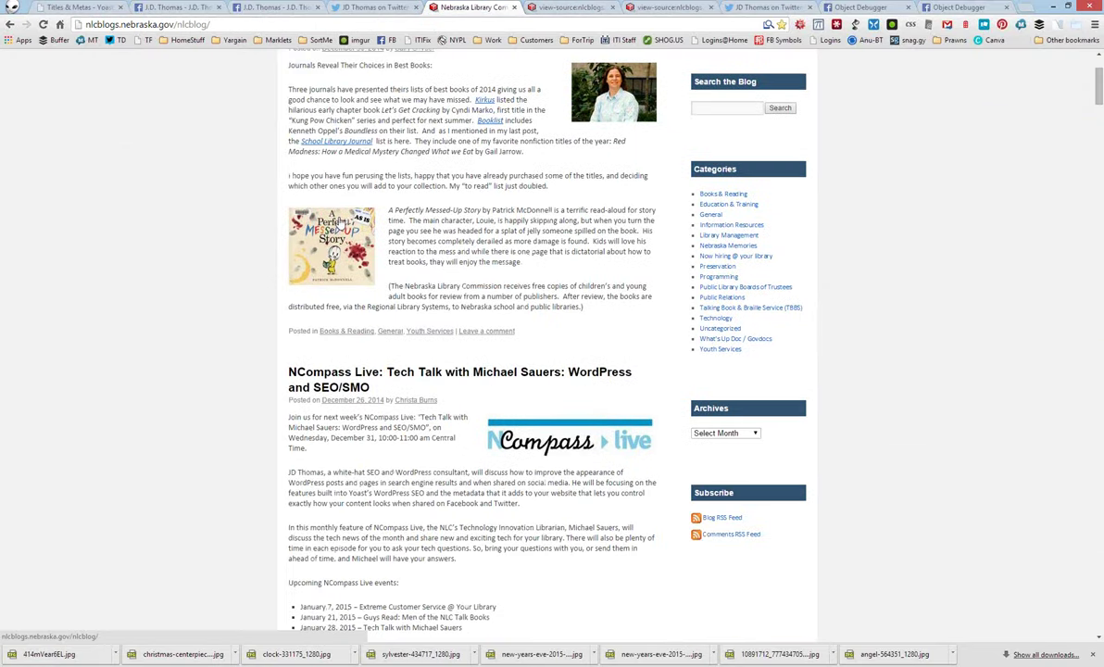
pyautogui.scroll(-6, 342, 224)
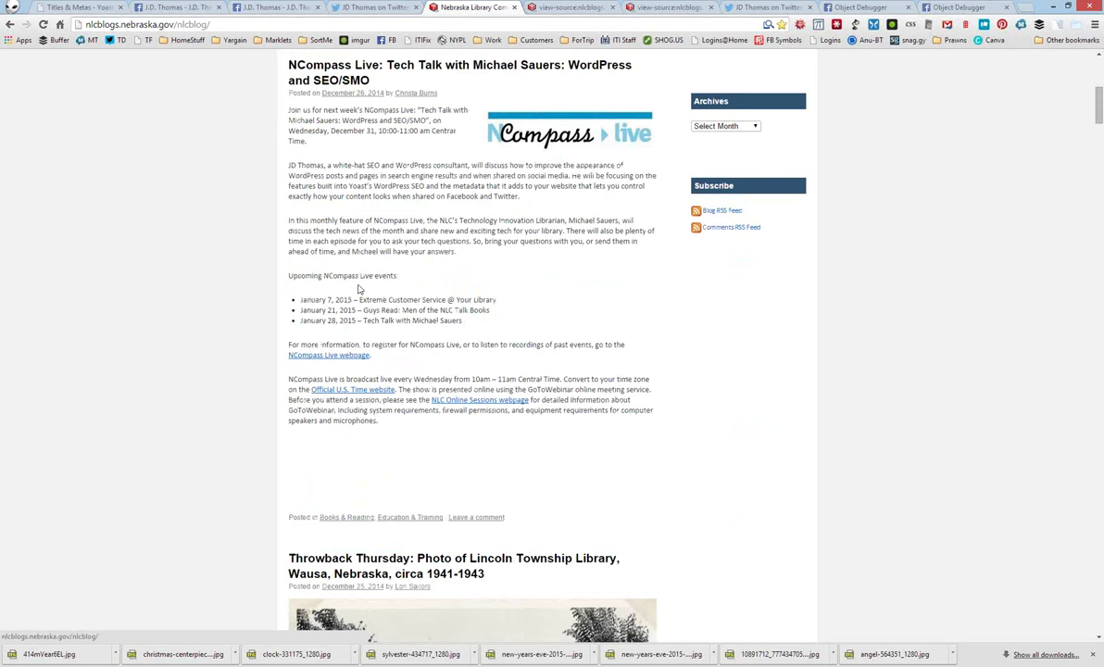
pyautogui.scroll(-3, 359, 289)
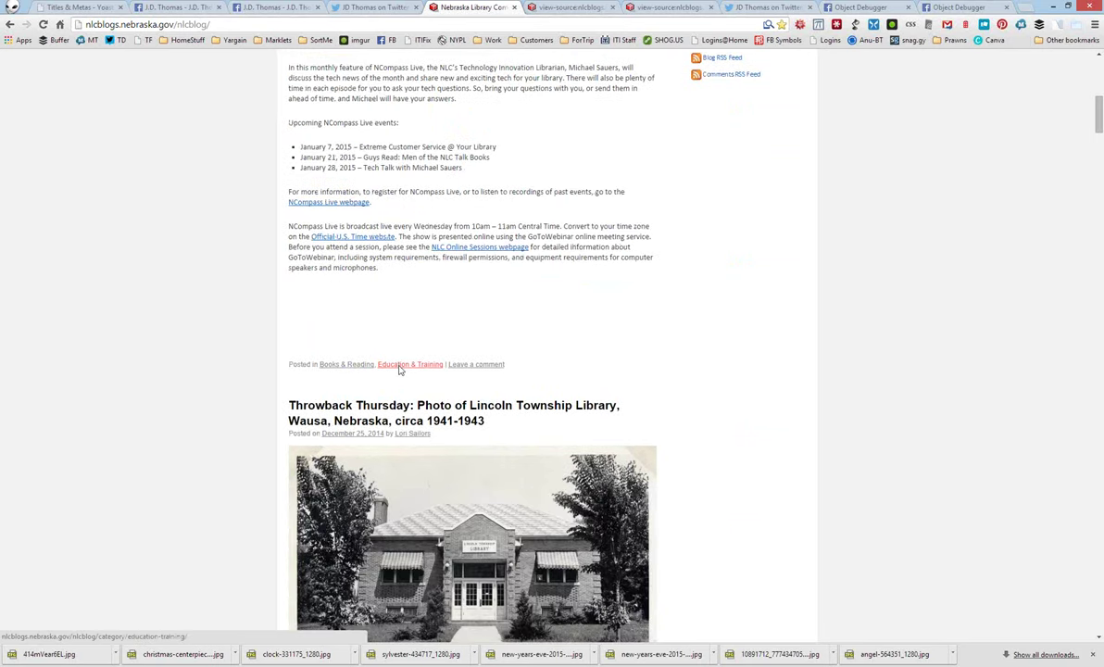
pyautogui.click(400, 366)
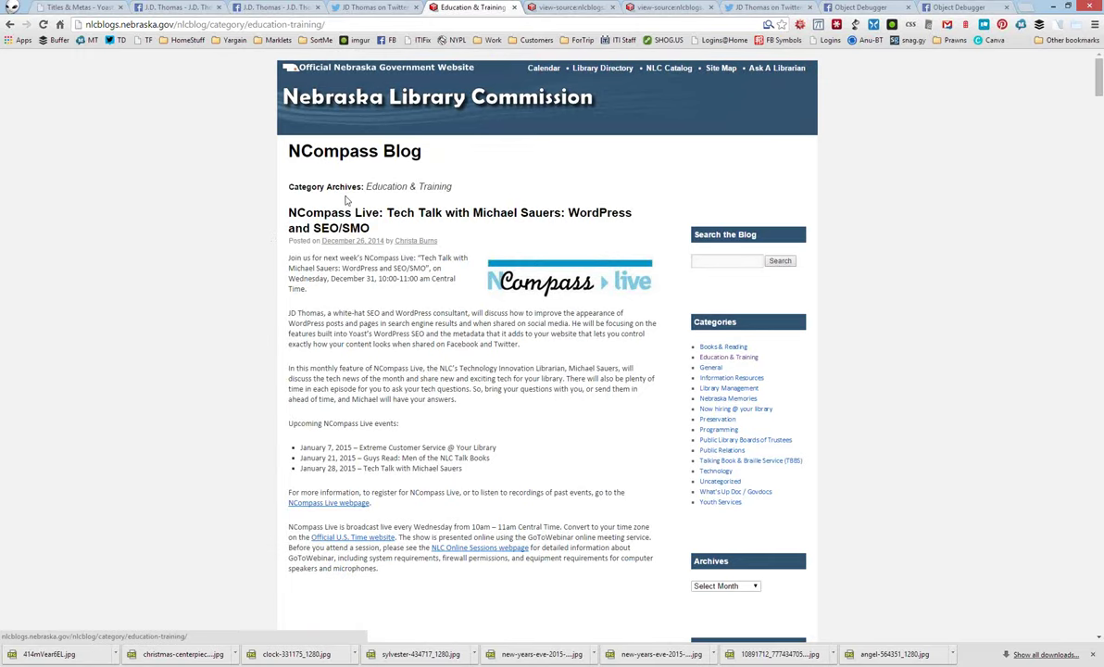
pyautogui.scroll(-5, 345, 200)
pyautogui.scroll(5, 346, 199)
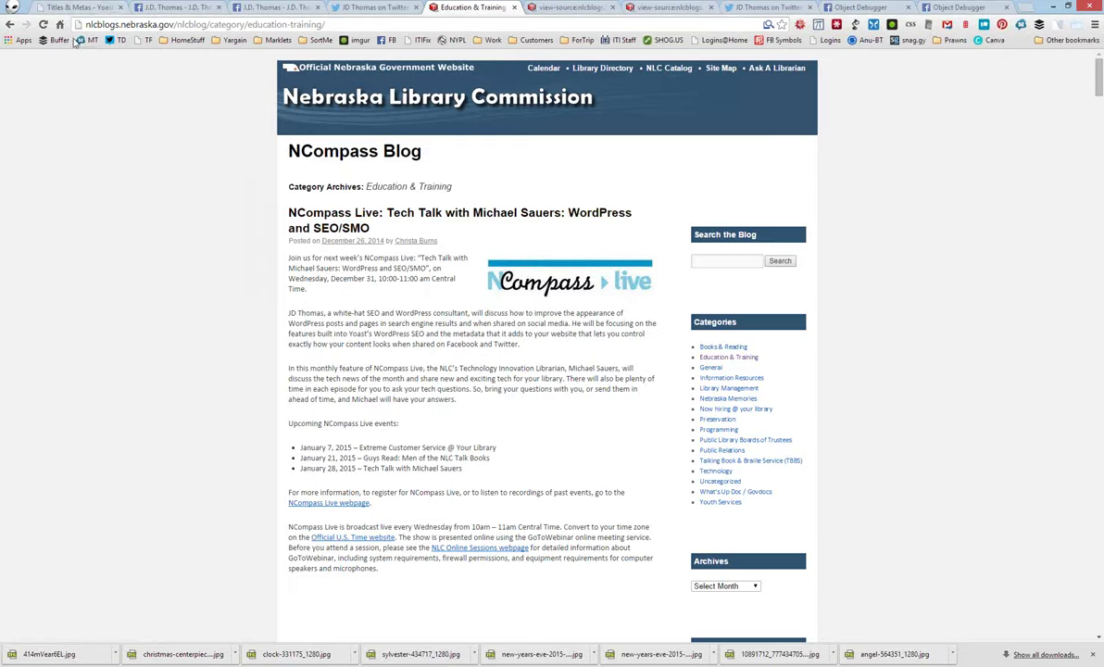
# Look over the Techfun post categories and their descriptions in a new tab, and return to the Homepage templates in Titles & Metas
pyautogui.click(74, 8)
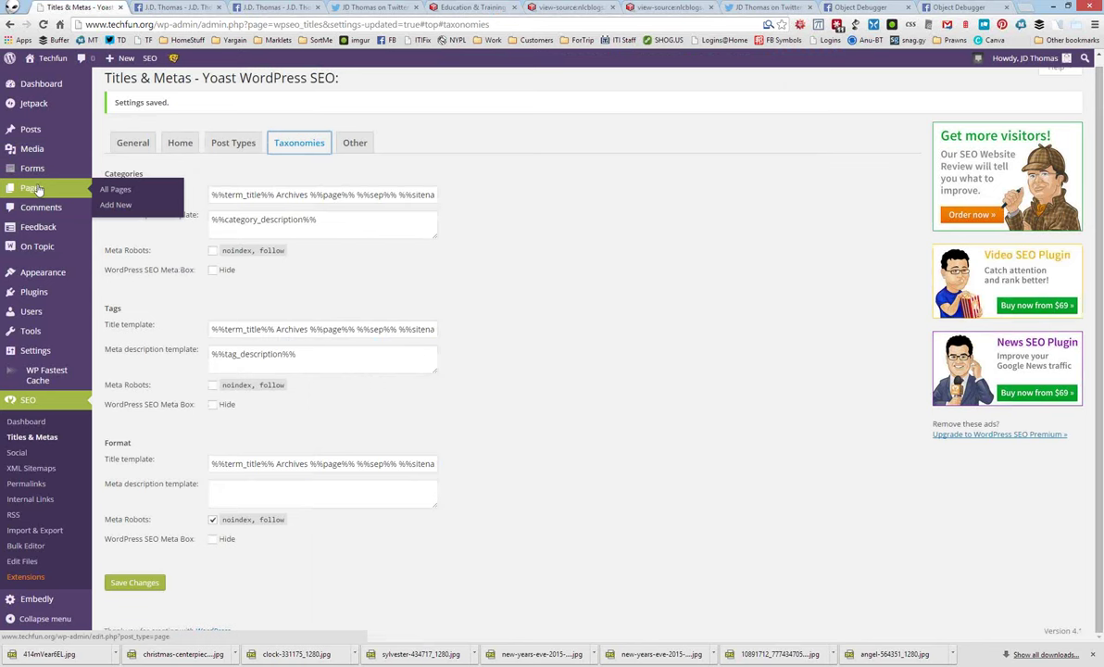
pyautogui.moveTo(42, 132)
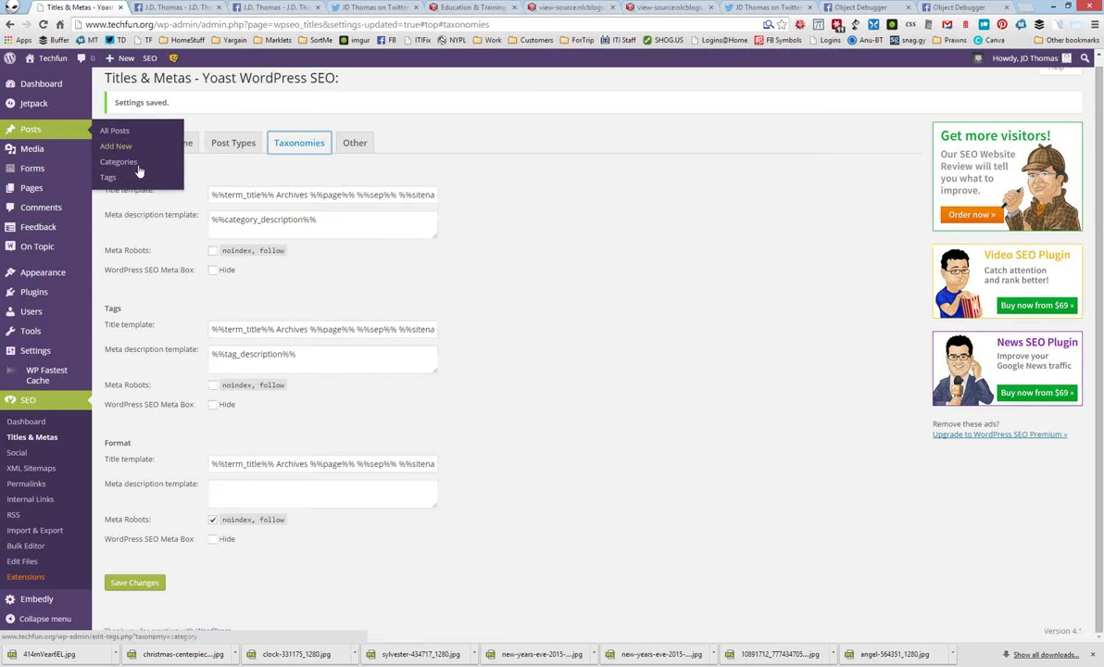
pyautogui.middleClick(128, 163)
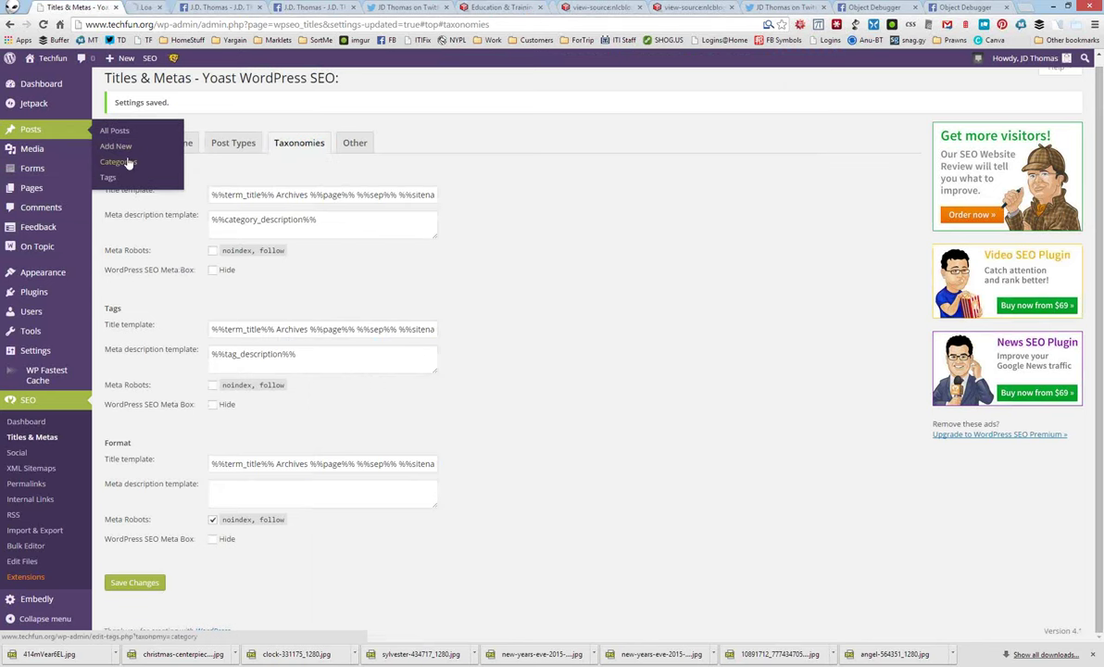
pyautogui.click(169, 5)
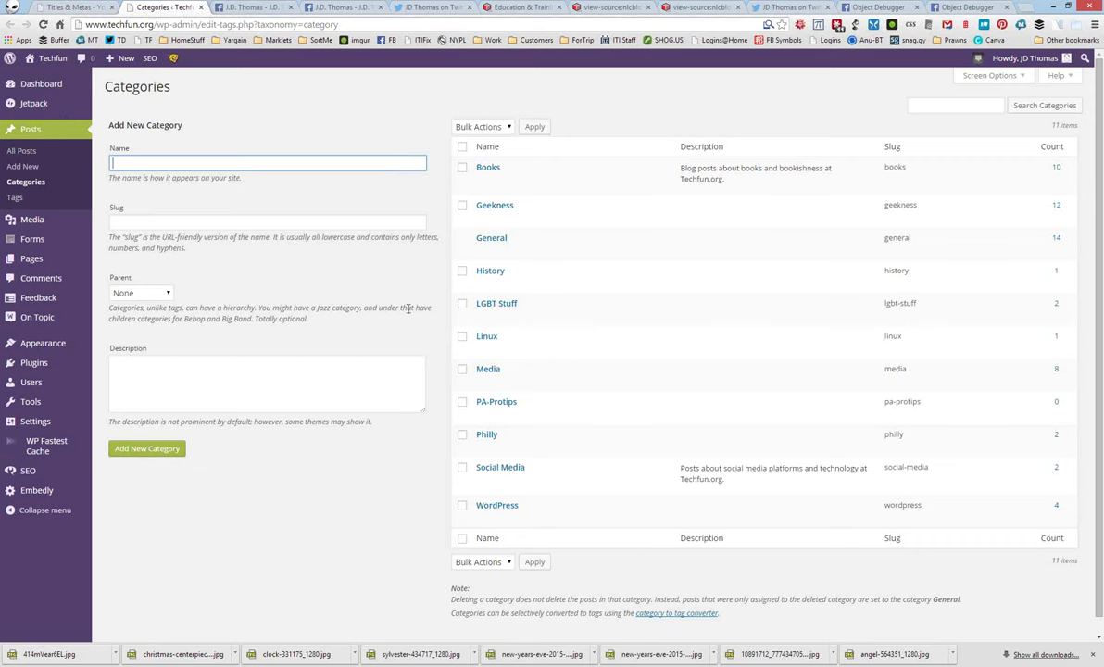
pyautogui.click(77, 6)
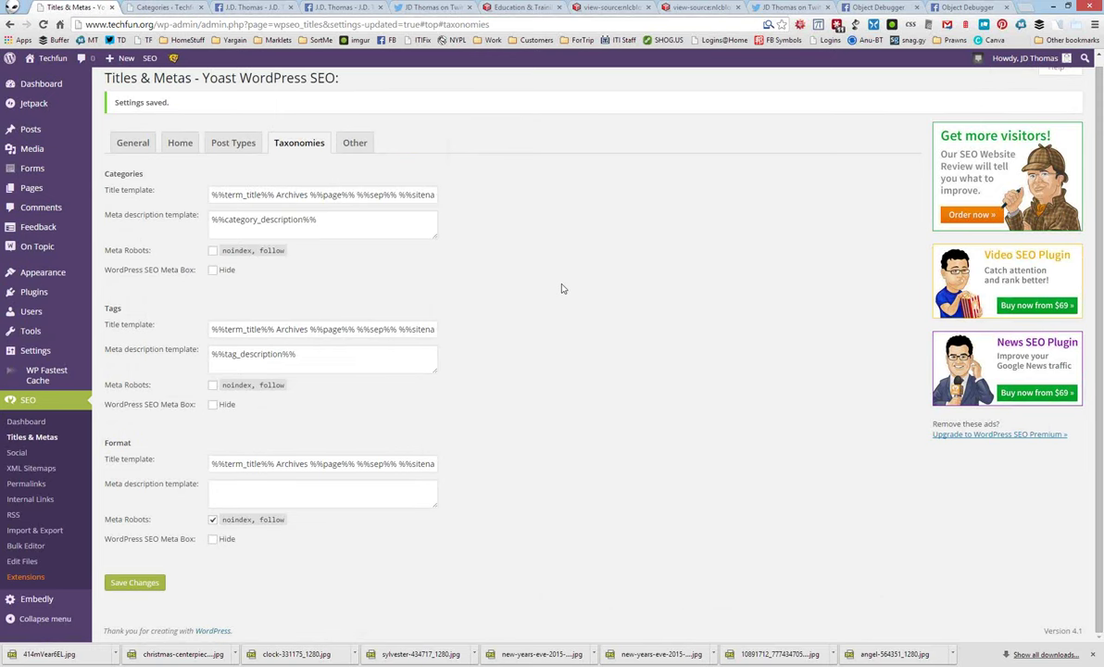
pyautogui.click(189, 156)
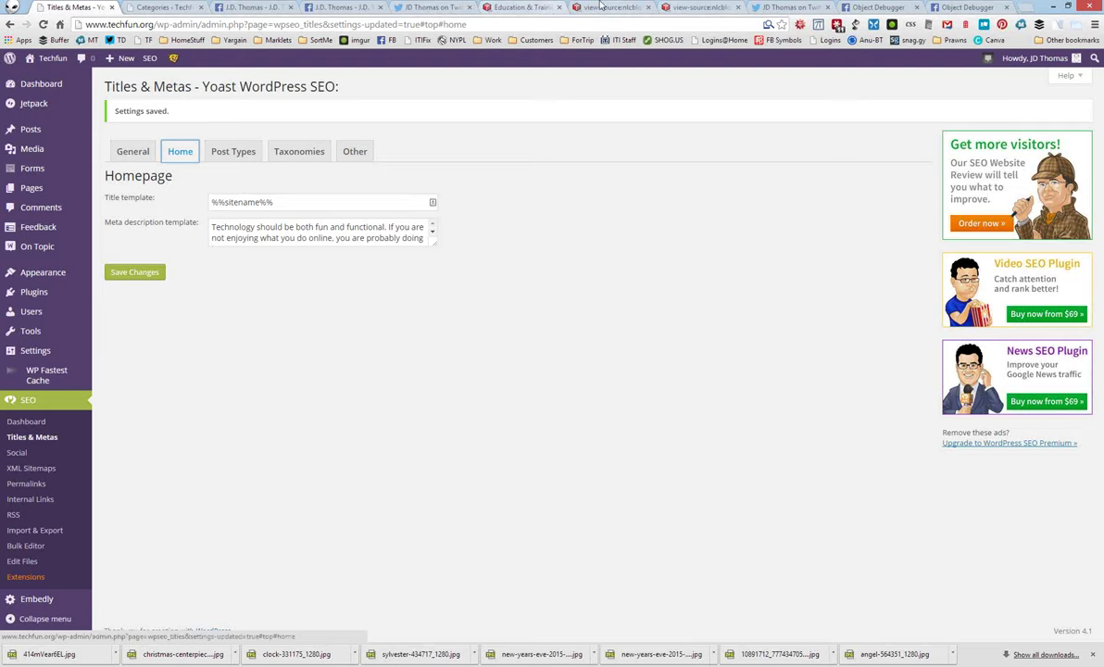
# Open the library blog's home page in a new tab from its Education & Training archive and copy the home page's address
pyautogui.click(521, 6)
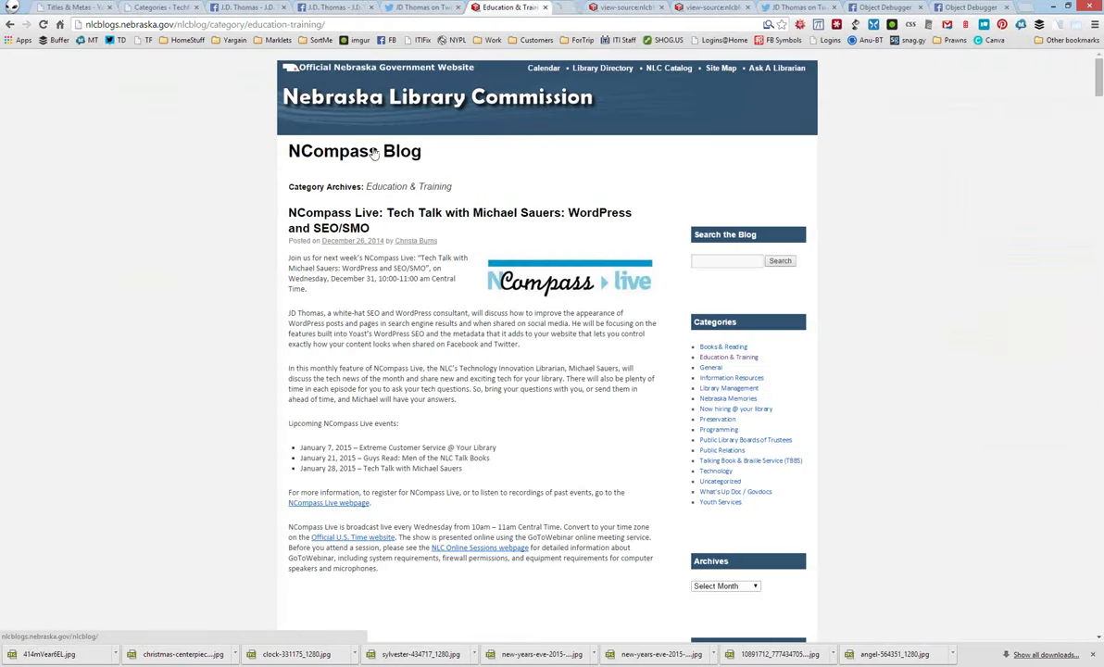
pyautogui.rightClick(485, 19)
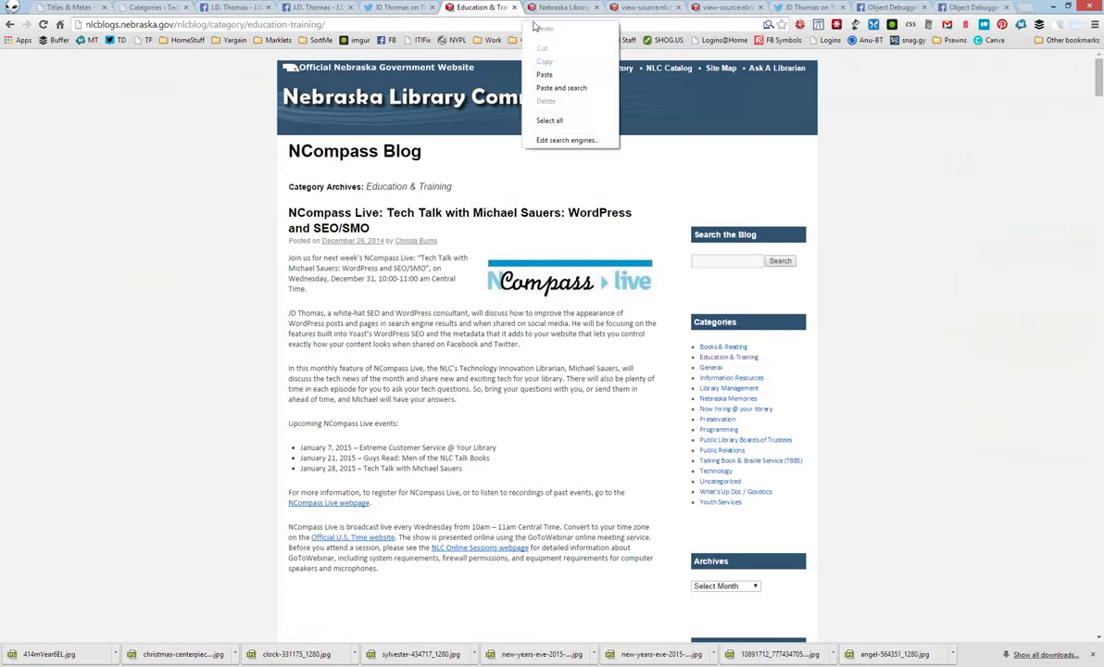
pyautogui.click(553, 9)
pyautogui.click(553, 9)
pyautogui.rightClick(470, 21)
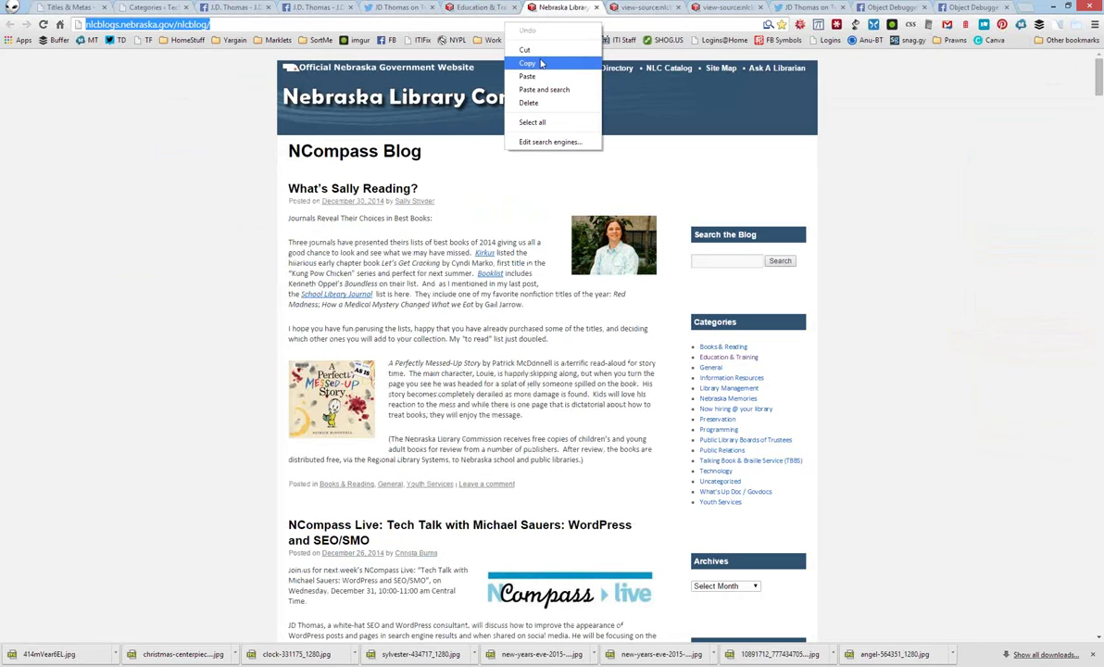
pyautogui.click(491, 49)
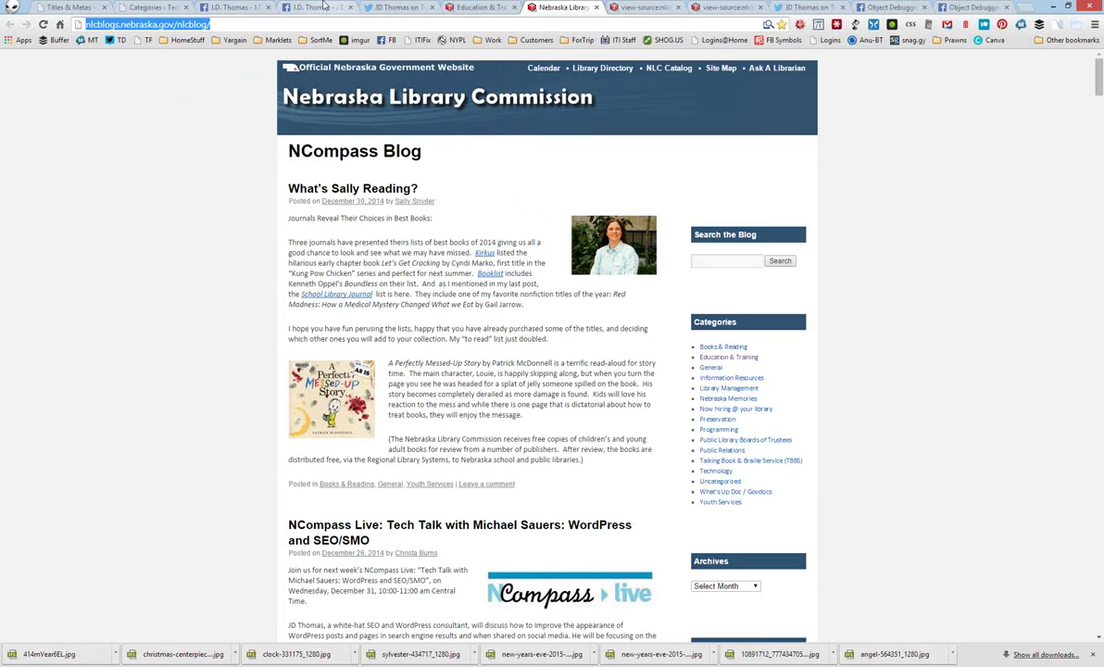
# Open the Facebook profile in a new tab and put the library blog's address into a status update to preview the shared link
pyautogui.click(309, 8)
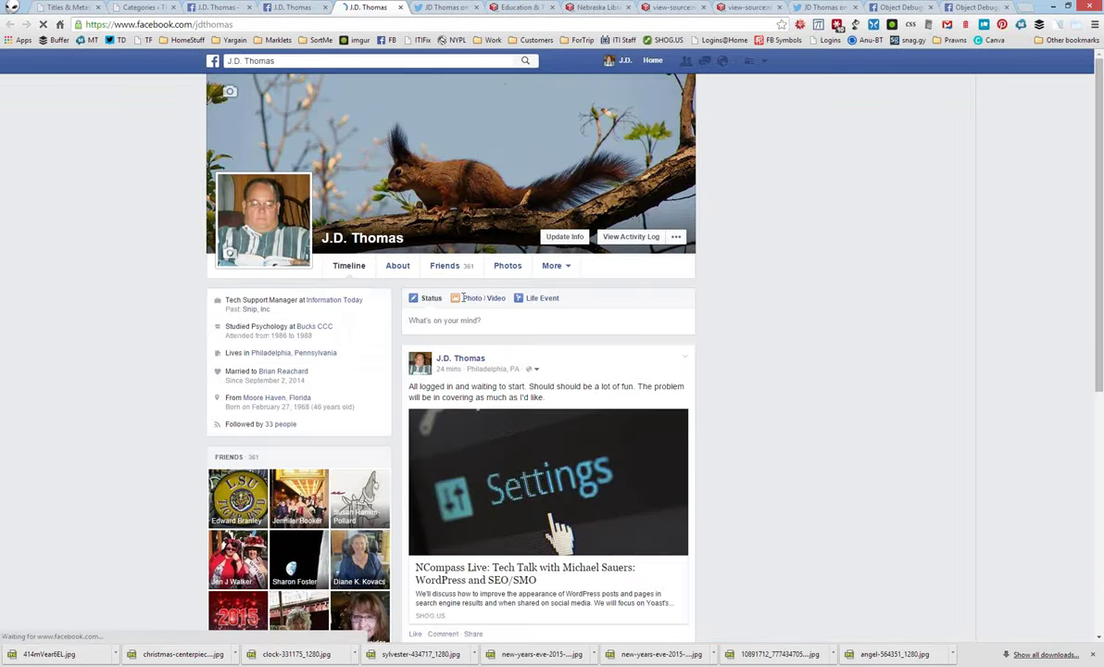
pyautogui.click(445, 320)
pyautogui.hotkey('ctrl', 'v')
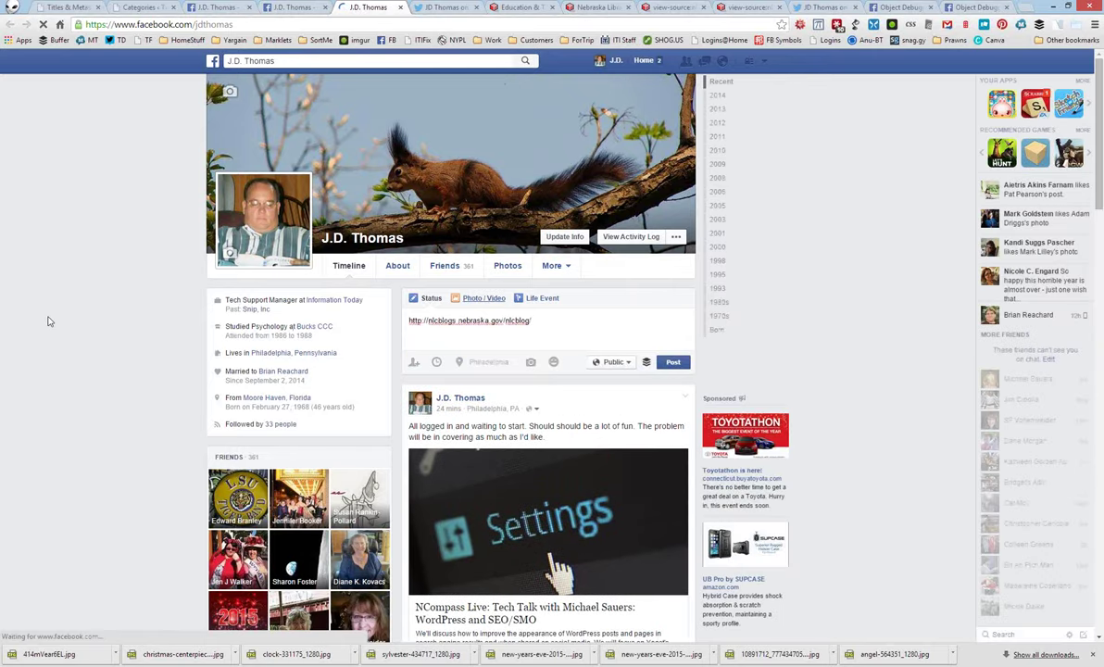
pyautogui.scroll(-2, 392, 181)
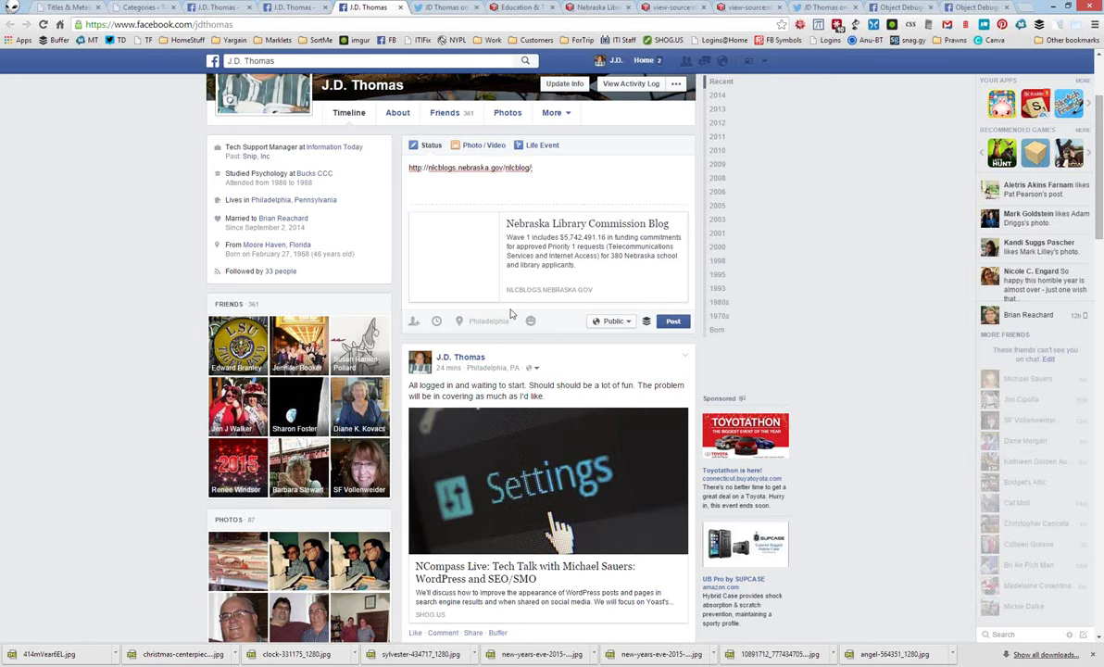
# Compare the Taxonomies templates with the library blog's Education & Training archive heading and the Techfun category descriptions
pyautogui.click(47, 7)
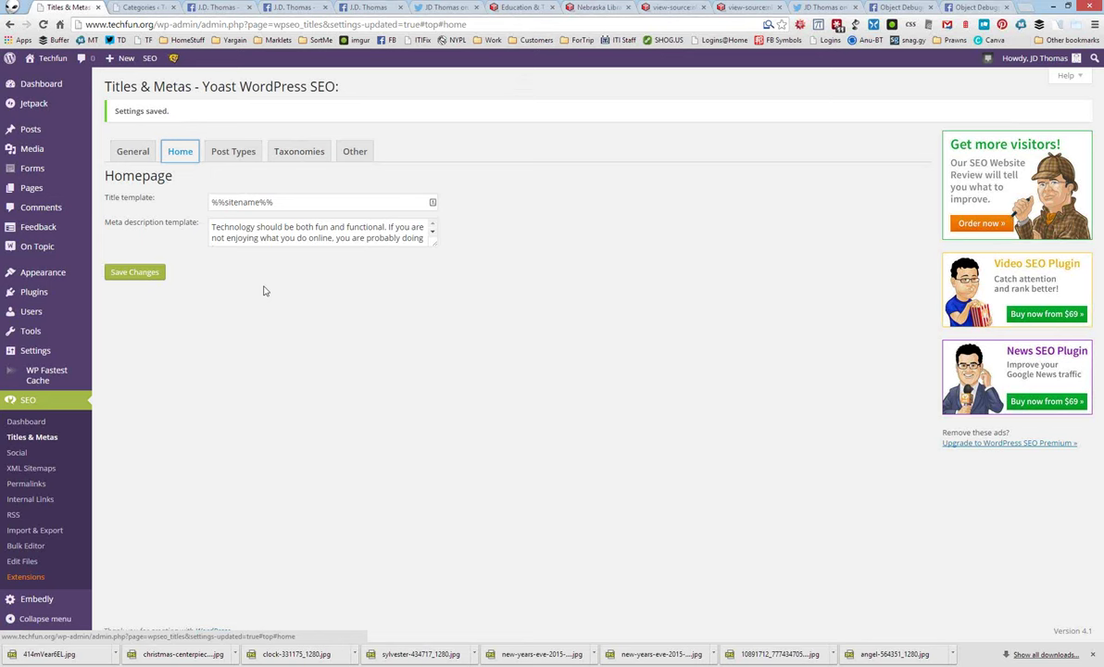
pyautogui.click(291, 157)
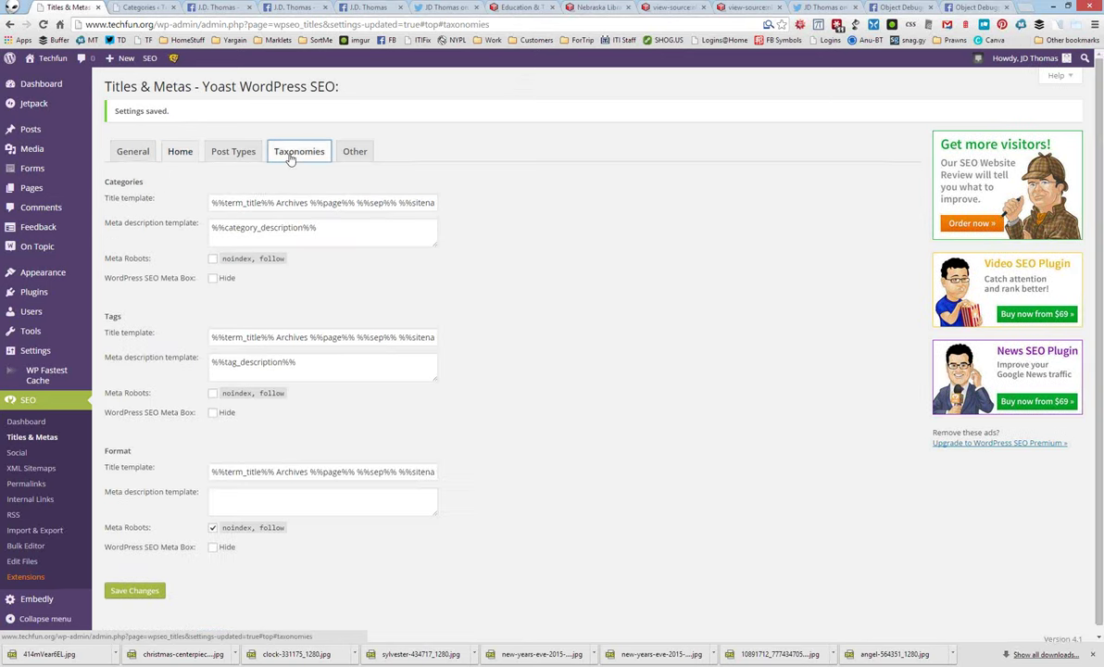
pyautogui.click(509, 6)
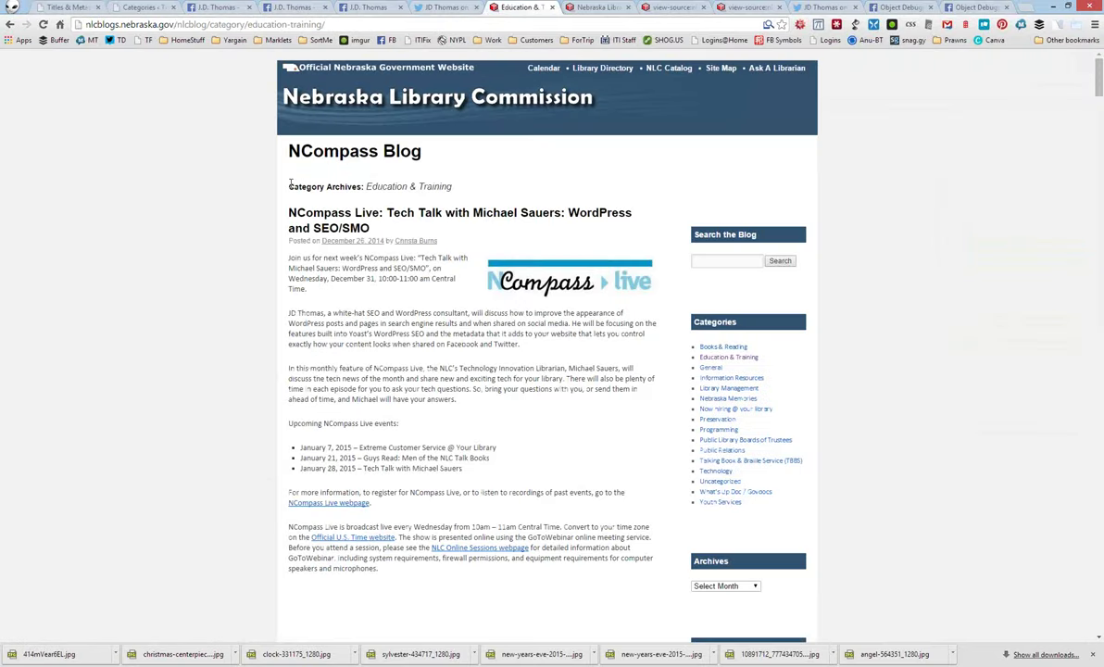
pyautogui.moveTo(286, 186); pyautogui.dragTo(454, 186)
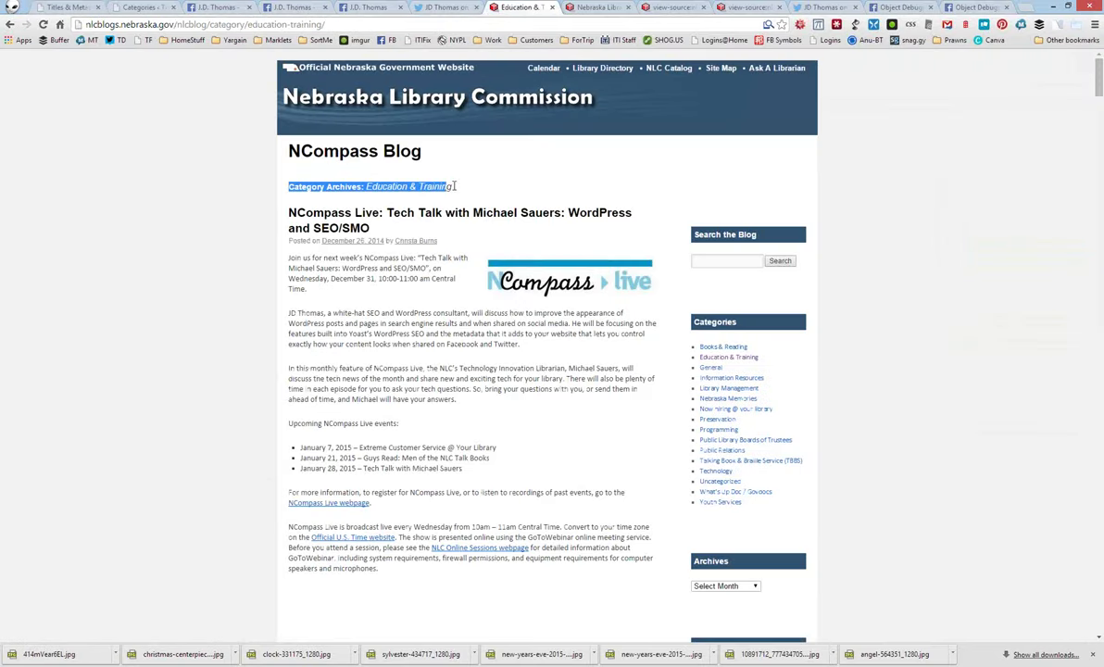
pyautogui.click(140, 6)
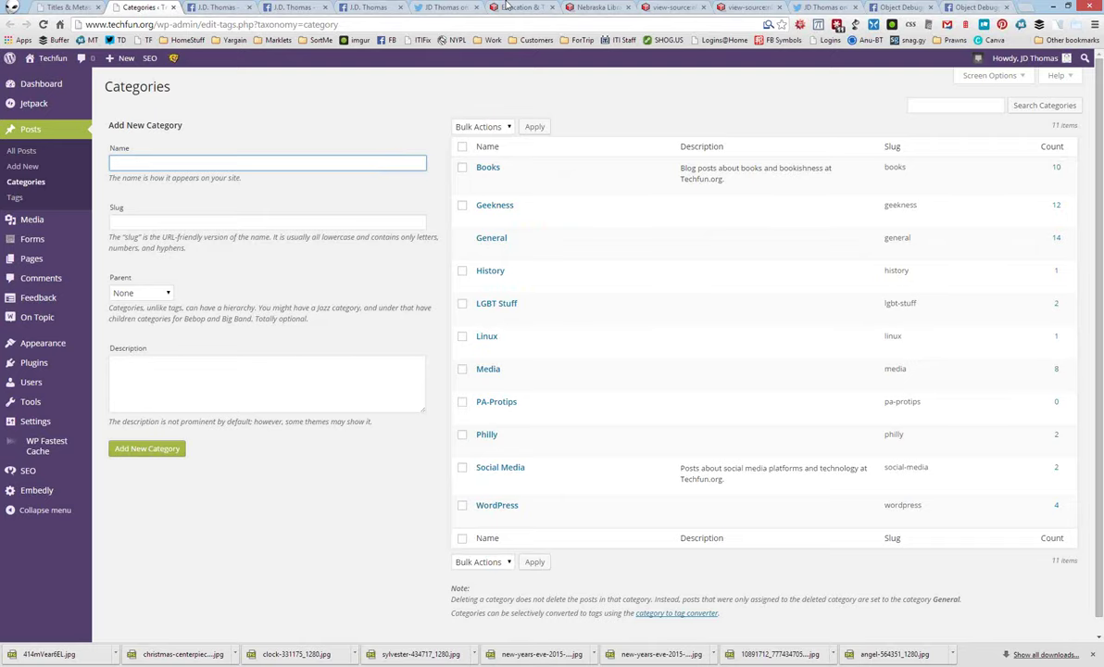
pyautogui.hotkey('ctrl', 'pageup')
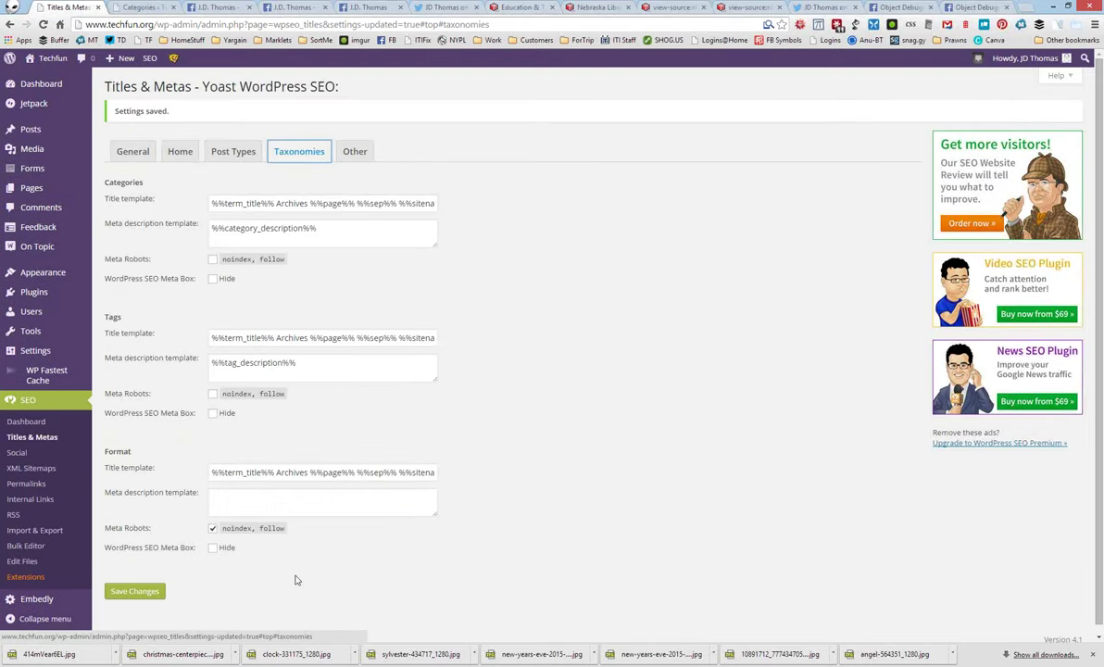
# Open the Basic Variables help from the Taxonomies settings and review the variables available for the templates
pyautogui.click(1056, 80)
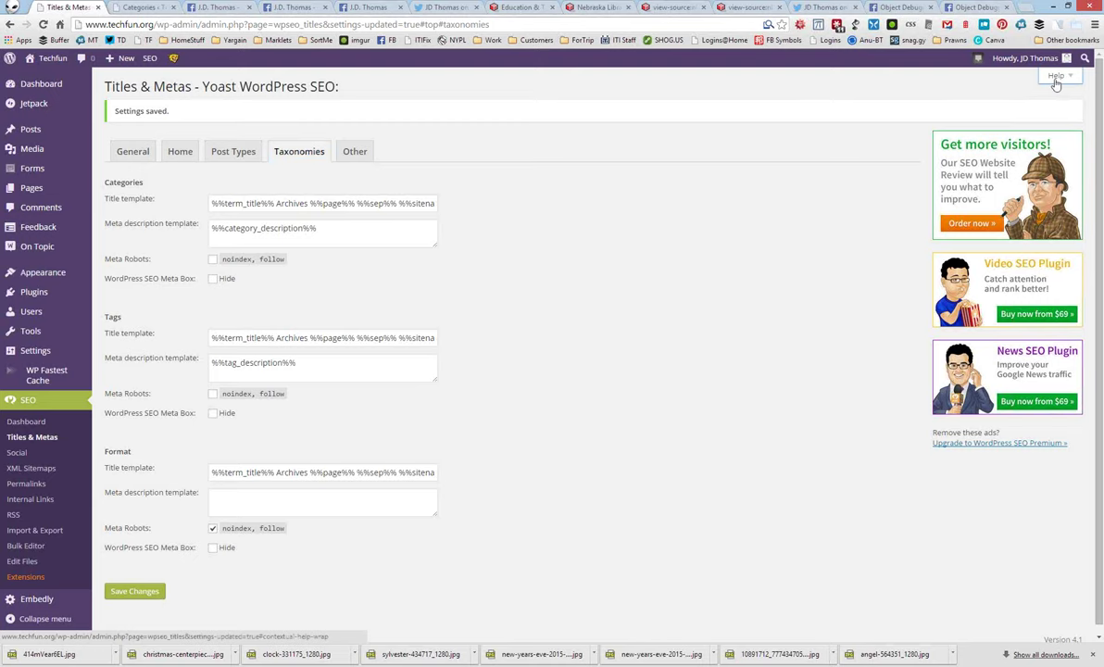
pyautogui.click(1056, 79)
pyautogui.click(137, 110)
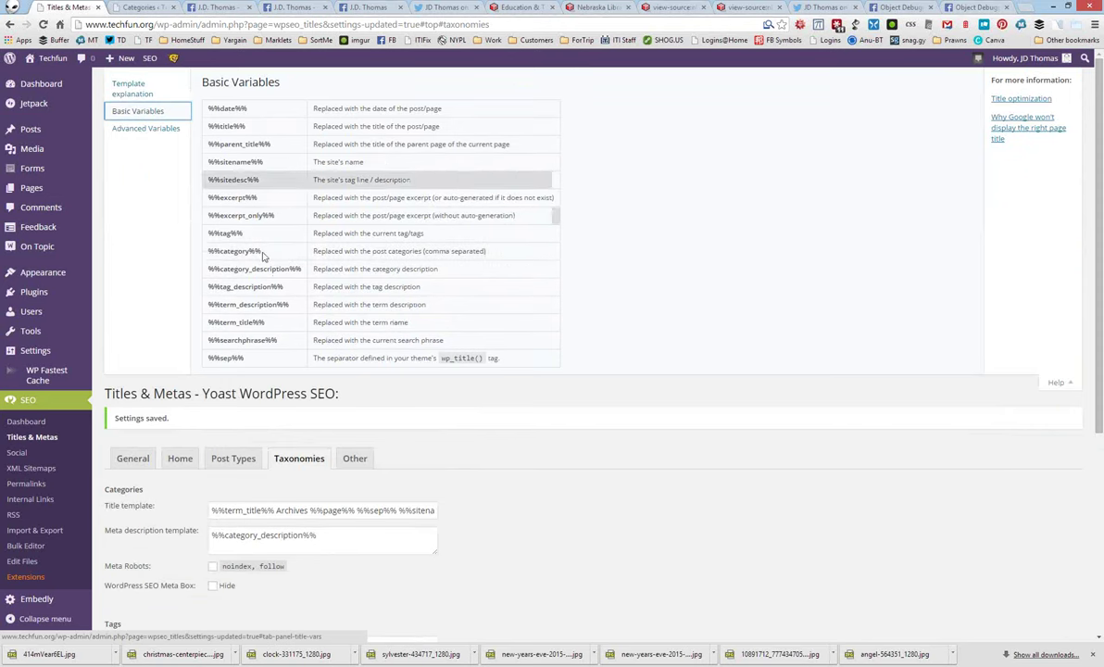
# Review the author archive, date archive and special page templates in the Other section of Titles & Metas
pyautogui.click(352, 458)
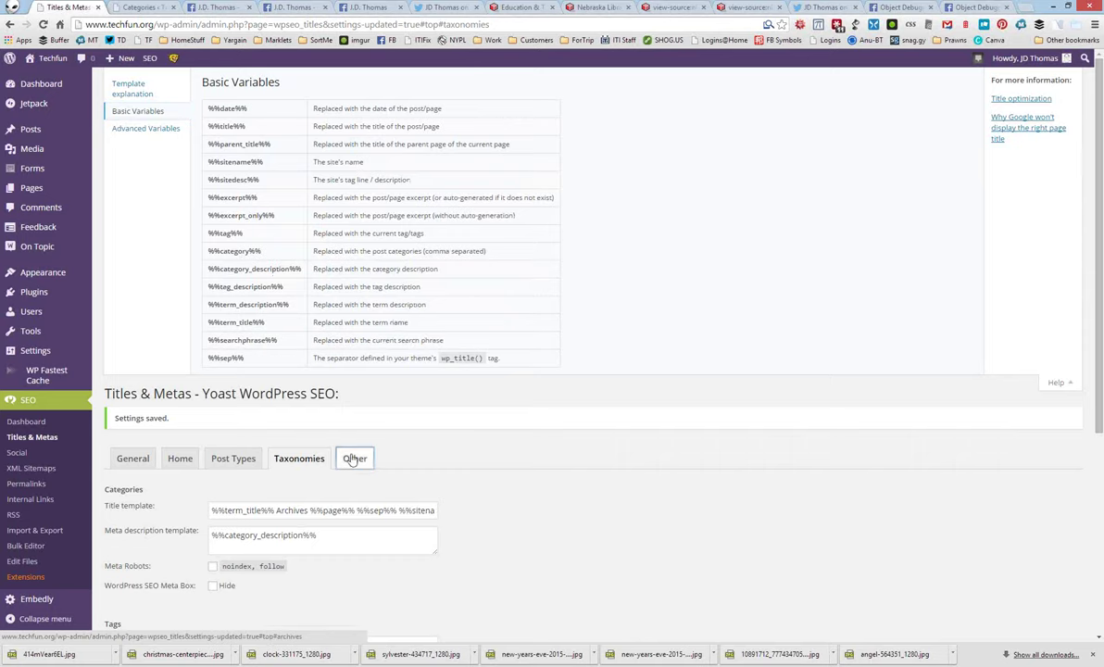
pyautogui.scroll(-2, 185, 389)
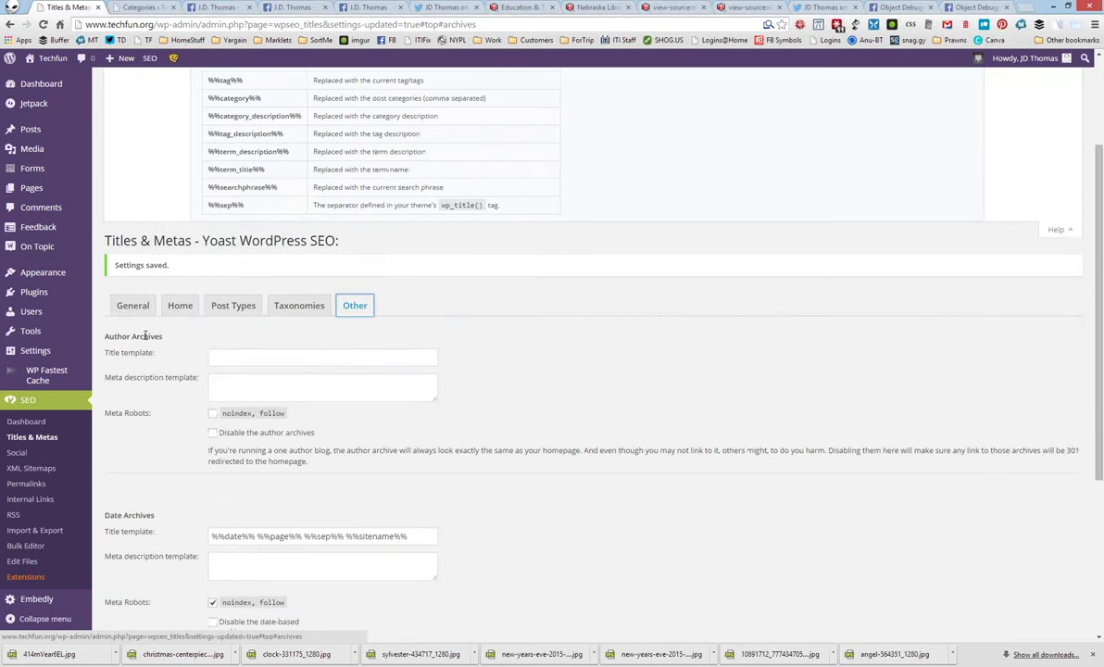
pyautogui.scroll(-2, 145, 338)
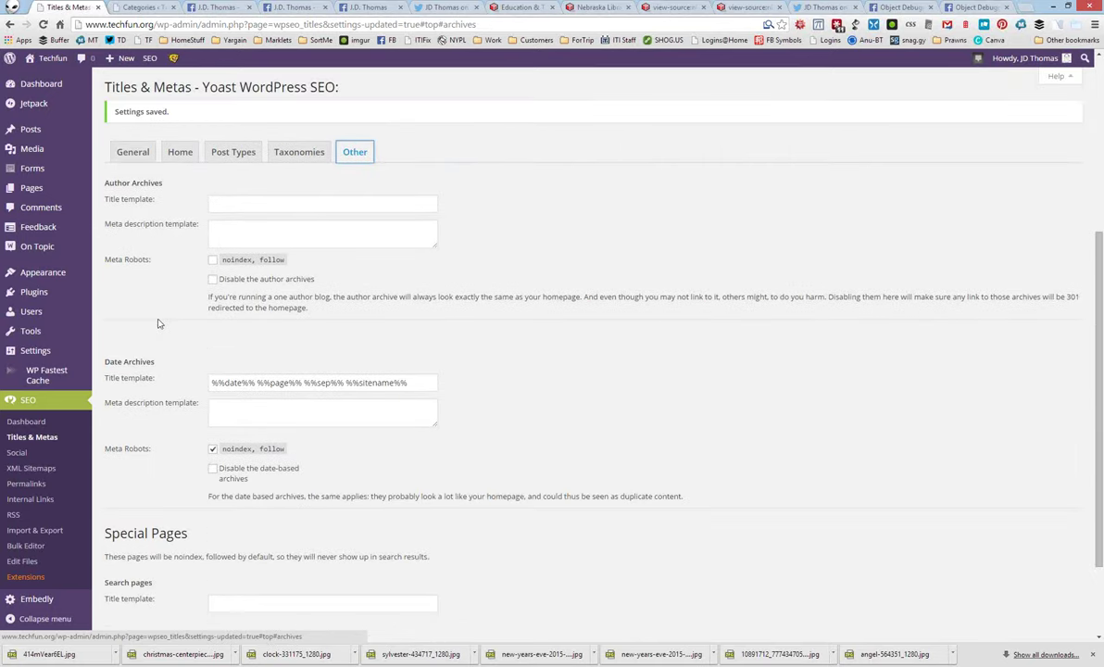
pyautogui.scroll(-2, 157, 323)
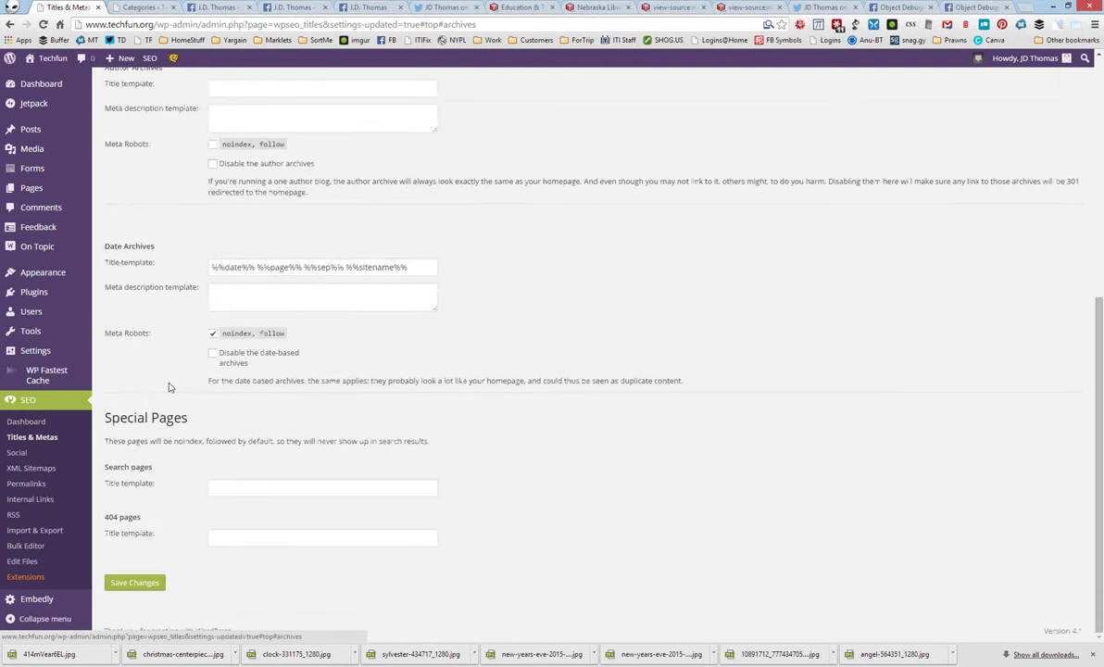
pyautogui.scroll(2, 170, 387)
pyautogui.scroll(2, 169, 387)
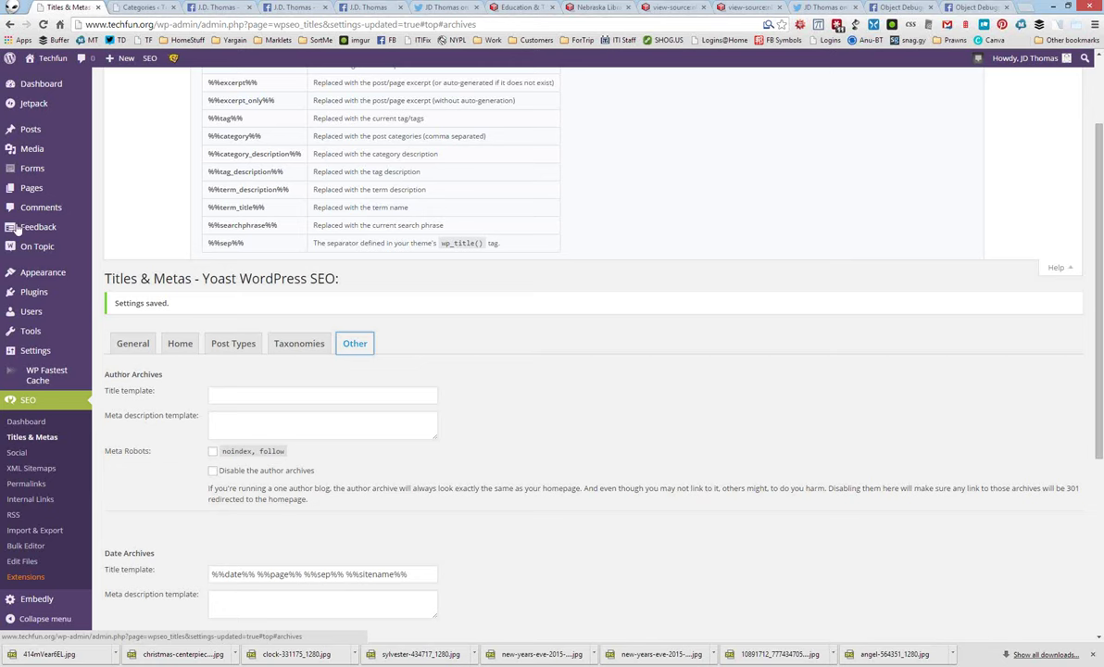
# Open the Techfun site in a new tab and highlight the Tips on Page Titles link in the SEO links post
pyautogui.middleClick(67, 59)
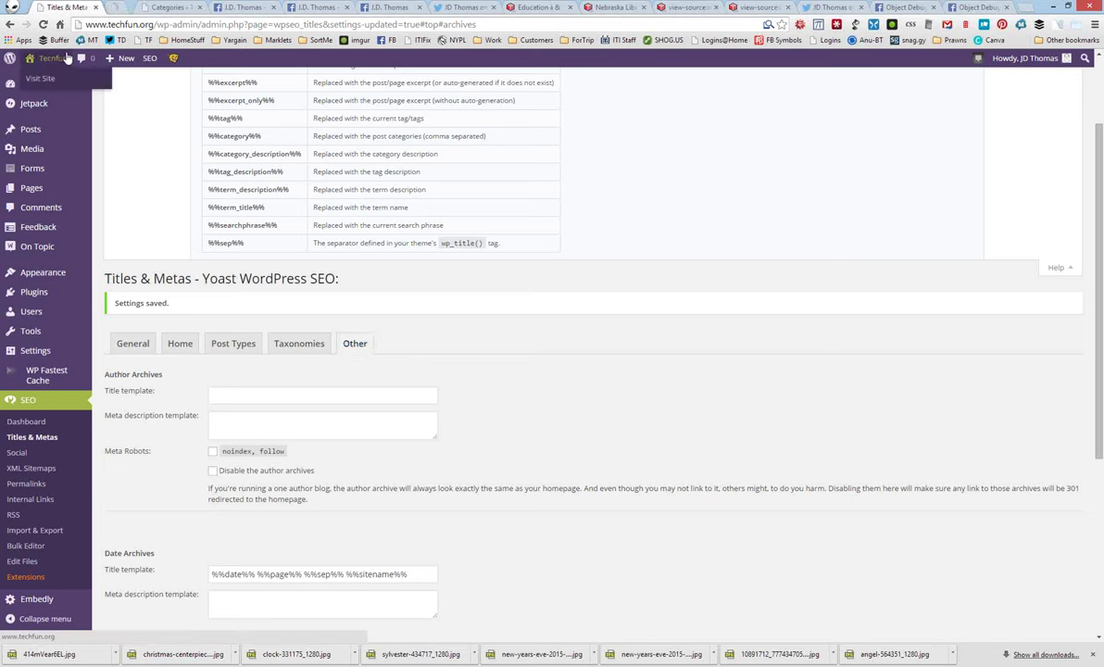
pyautogui.click(169, 11)
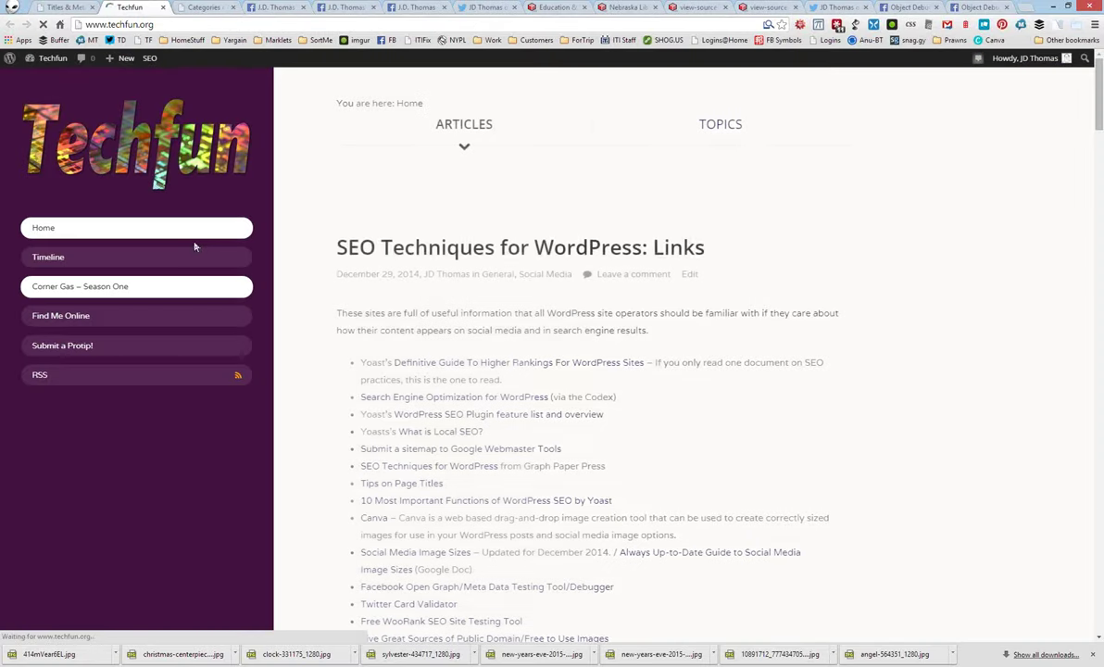
pyautogui.scroll(-2, 278, 247)
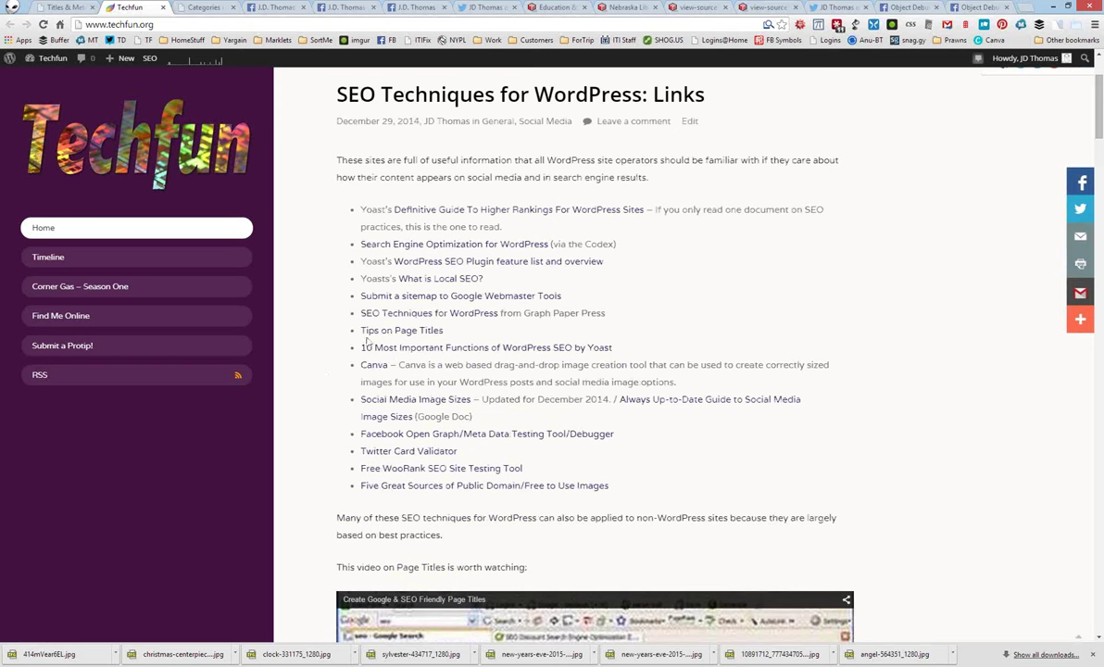
pyautogui.moveTo(444, 331); pyautogui.dragTo(357, 331)
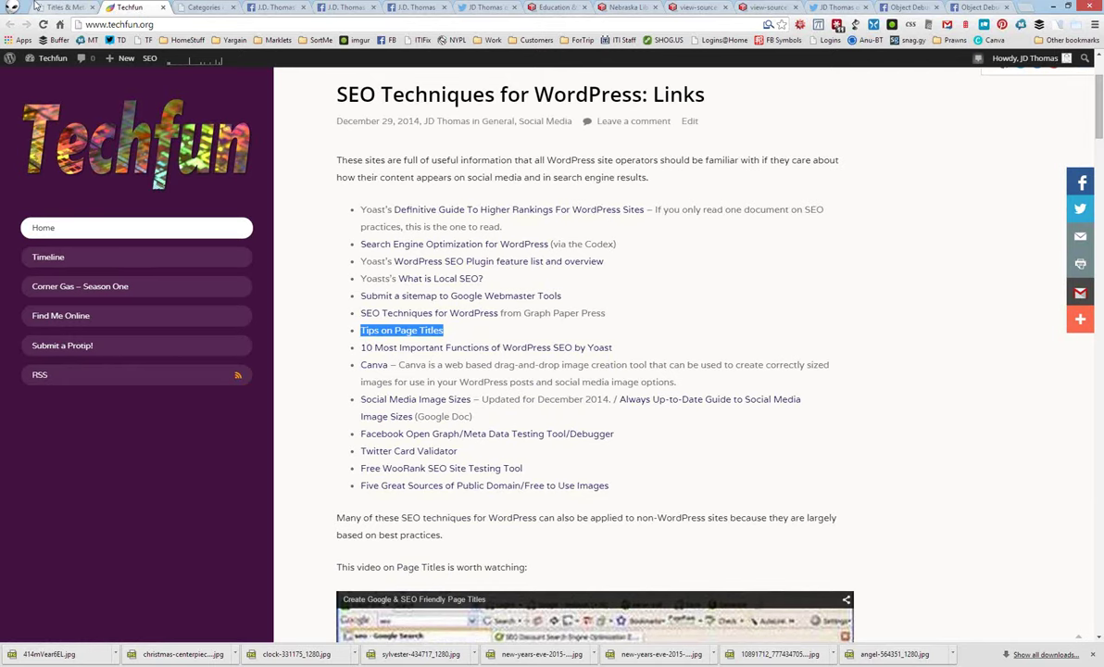
# Open Yoast's Social settings and review the Facebook, Twitter and Google+ options, returning to the Facebook ones
pyautogui.hotkey('ctrl', 'shift', 'Tab')
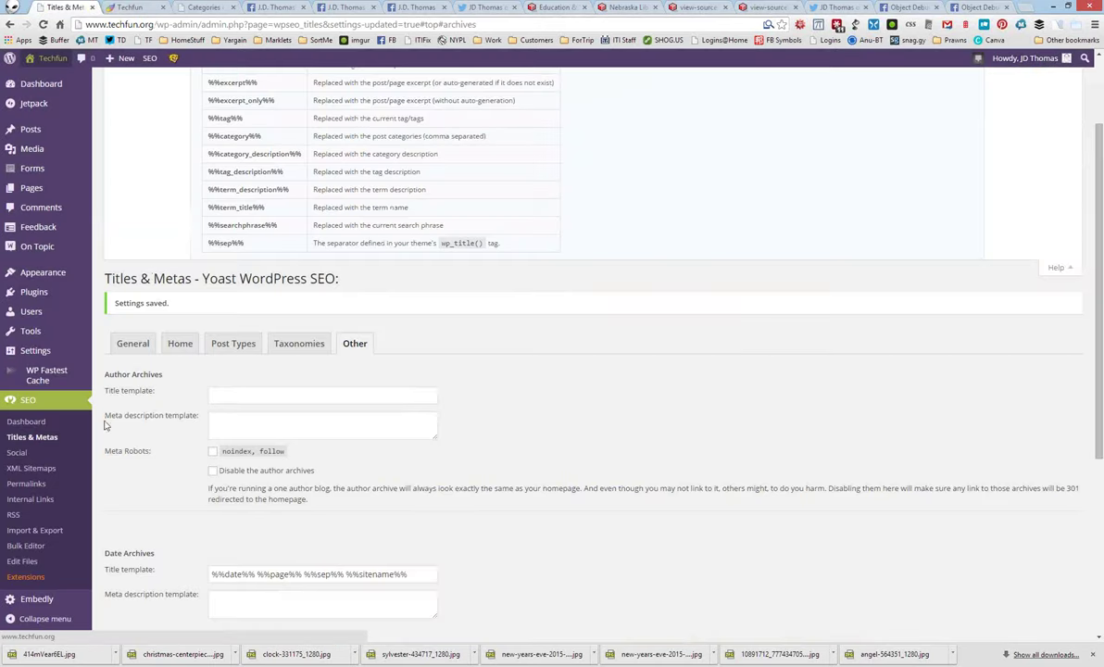
pyautogui.click(21, 453)
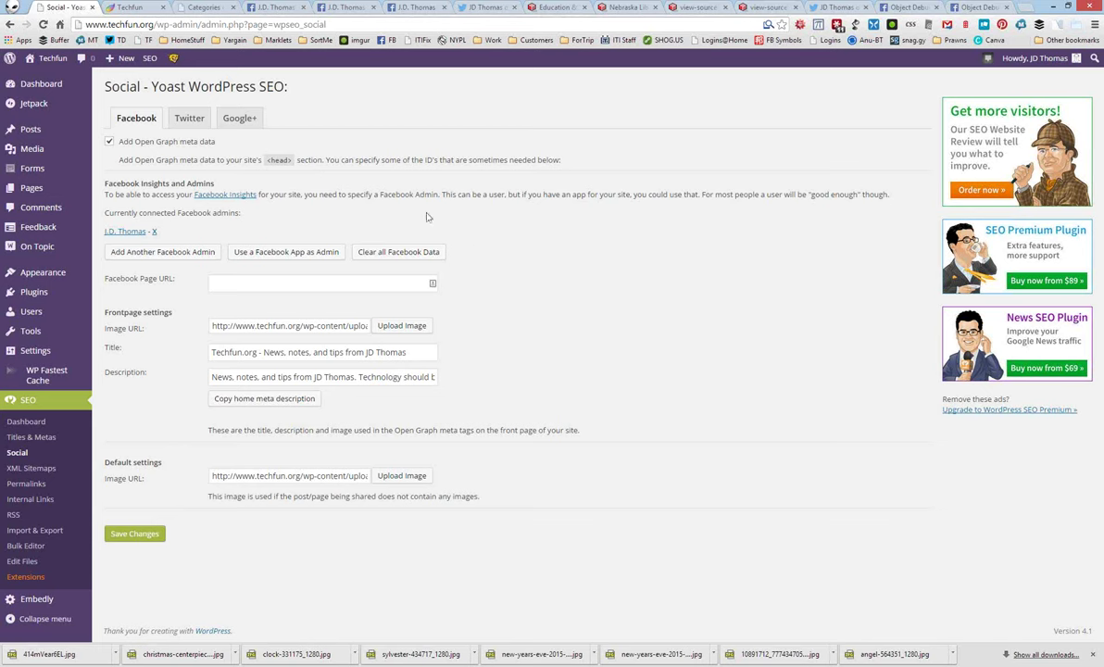
pyautogui.click(193, 113)
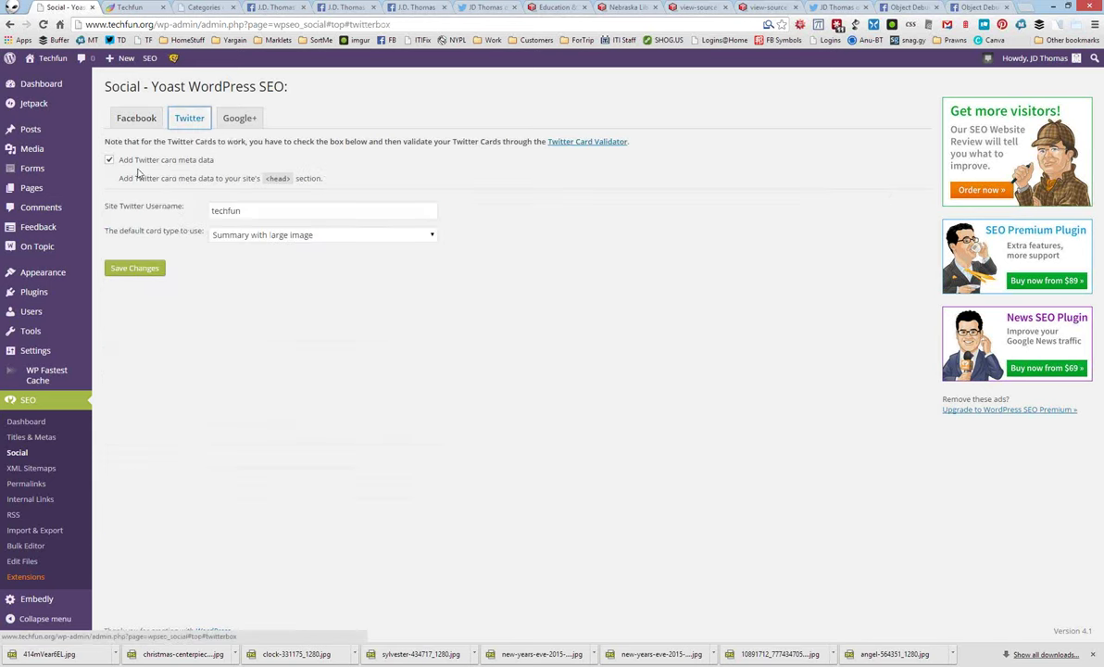
pyautogui.click(228, 129)
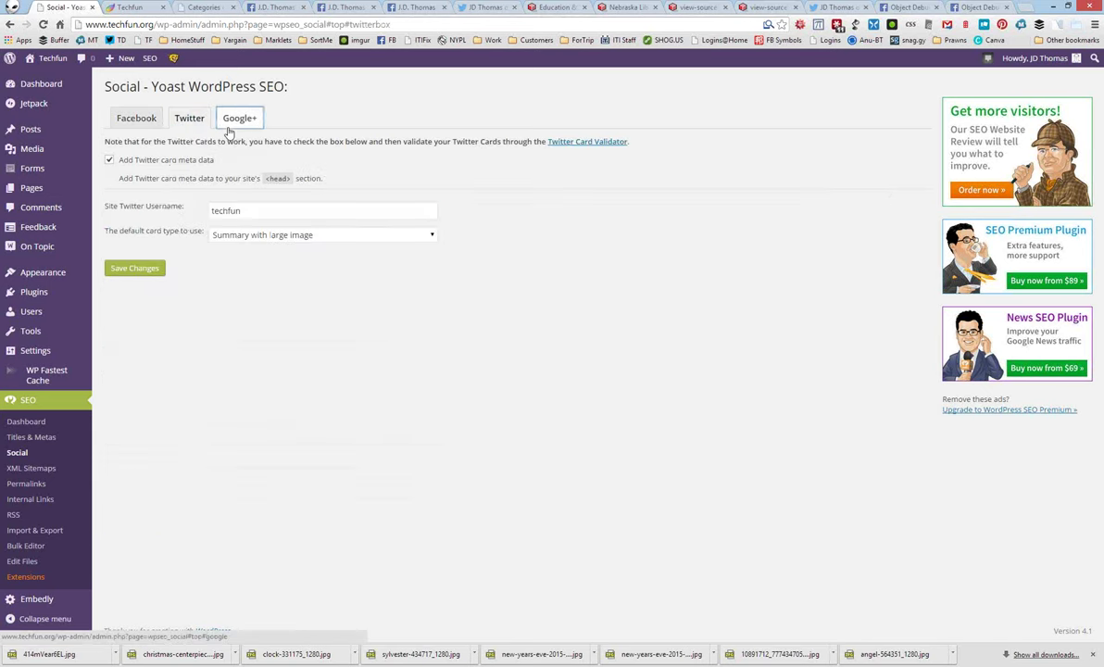
pyautogui.click(144, 122)
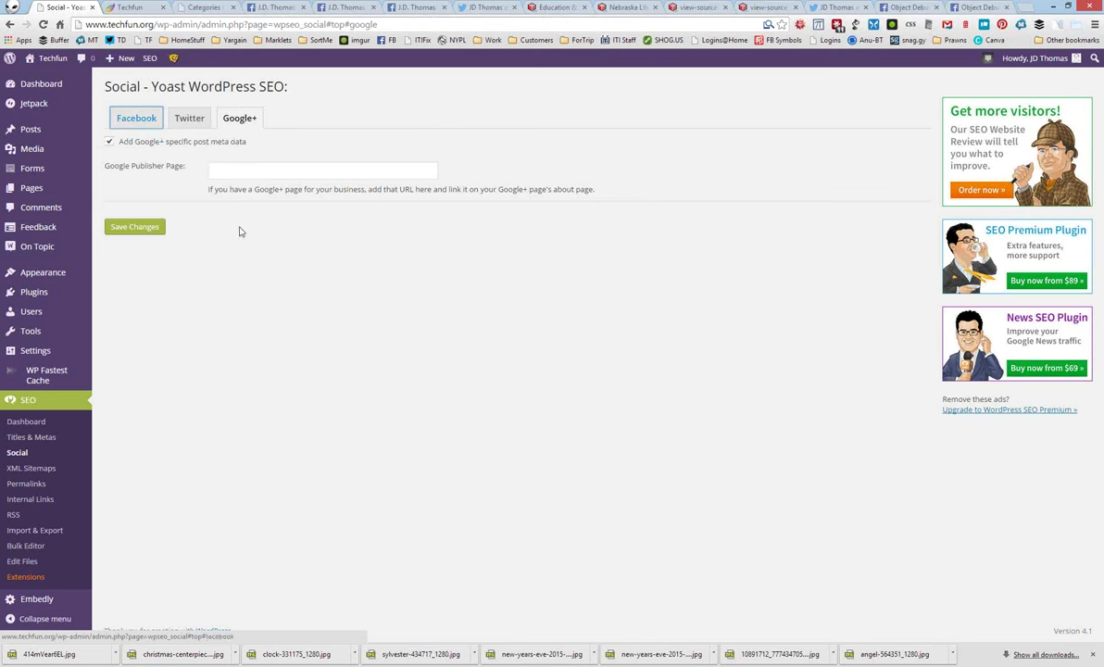
pyautogui.click(148, 123)
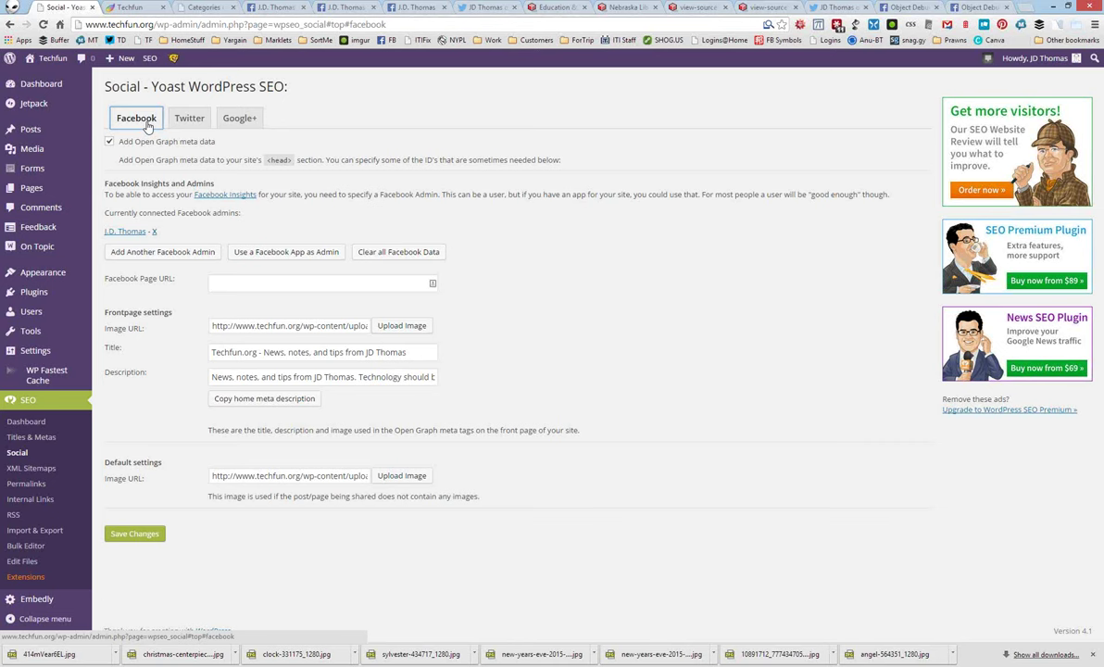
pyautogui.click(146, 127)
# Check the homepage title and meta description templates in Titles & Metas, and return to the Facebook social settings
pyautogui.click(29, 436)
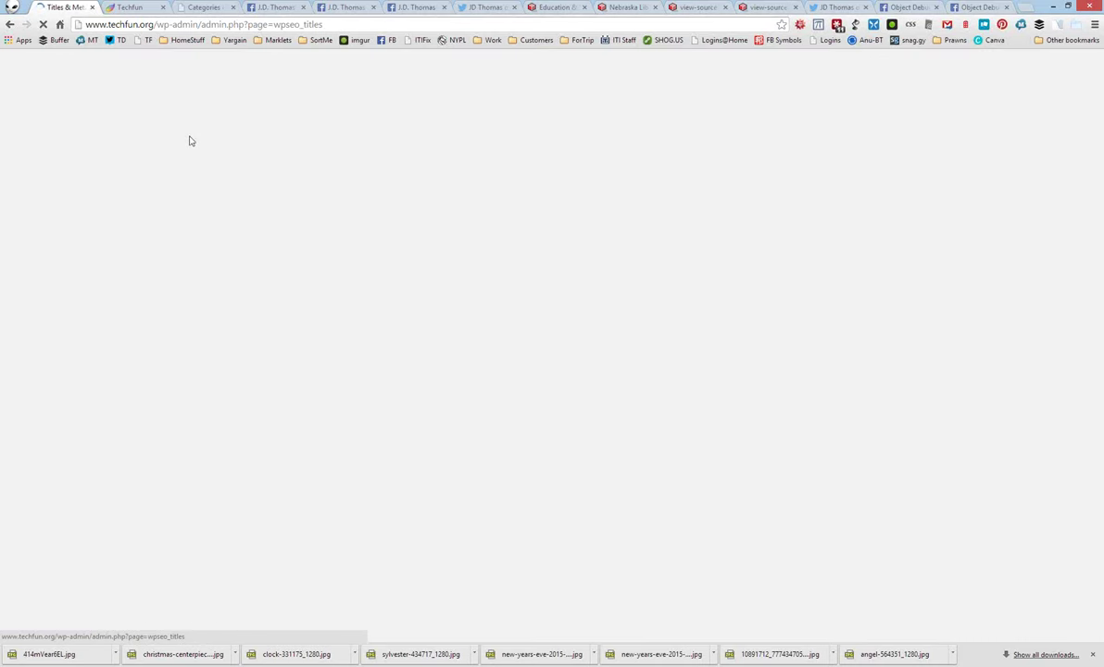
pyautogui.click(180, 118)
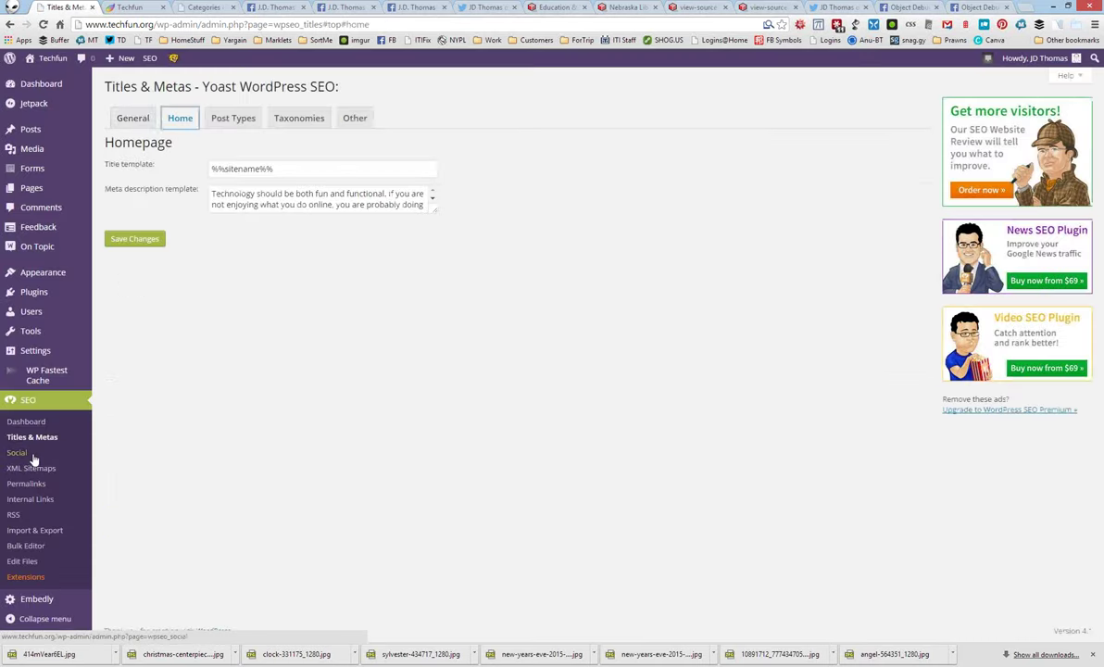
pyautogui.click(17, 453)
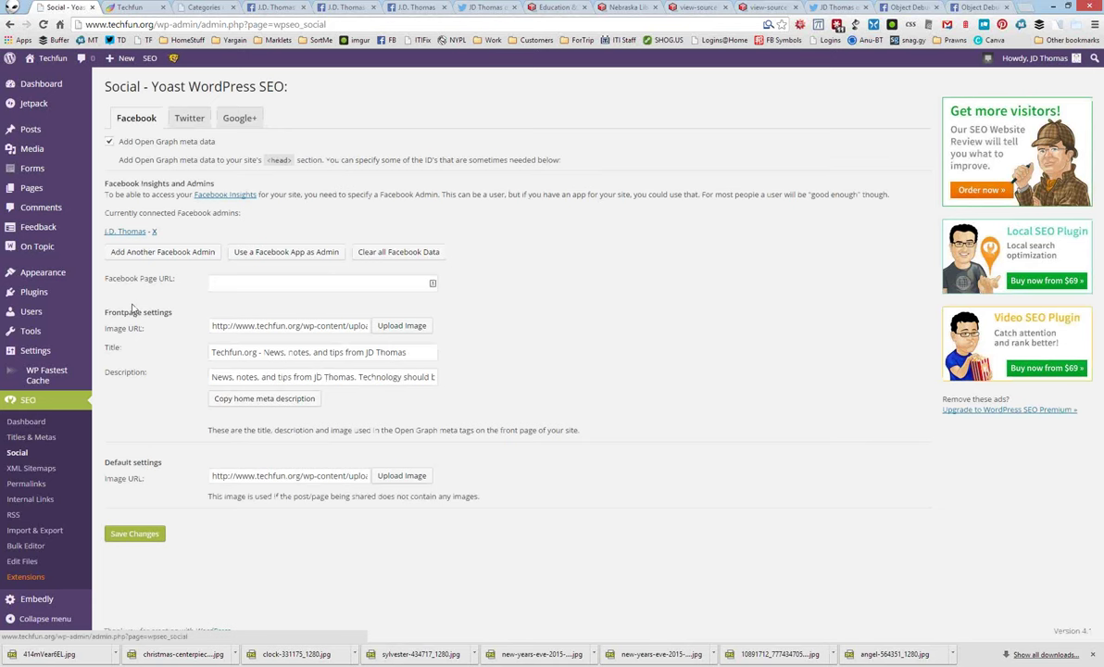
# Inspect techfun-social-default.jpg in the frontpage image's media library, close it without applying, and check the default image URL
pyautogui.click(403, 323)
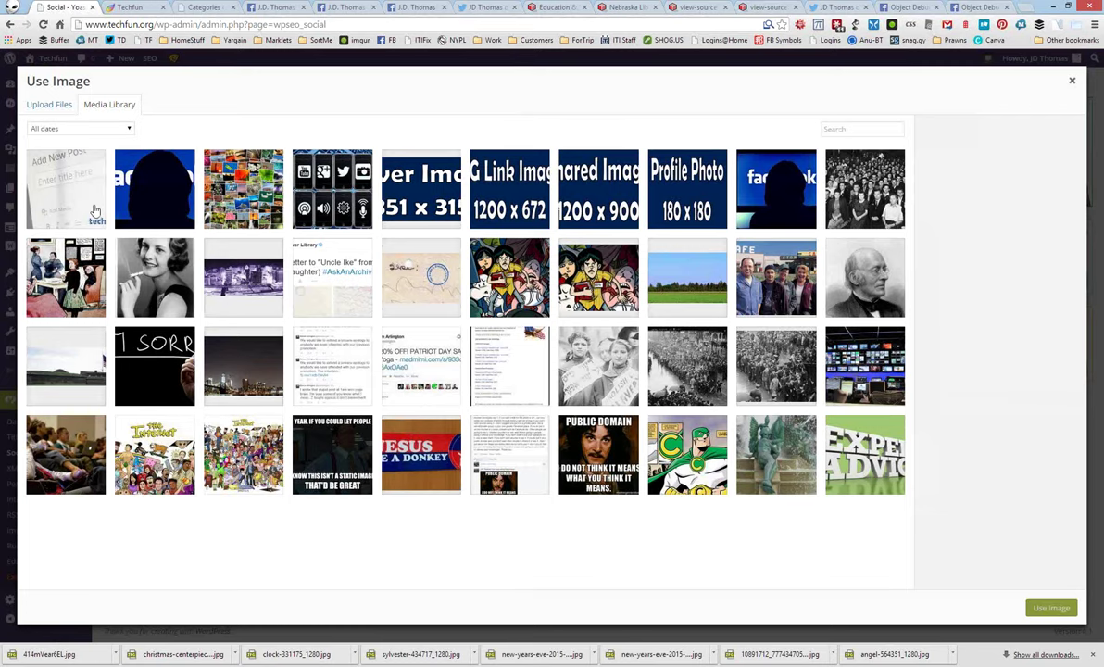
pyautogui.click(95, 212)
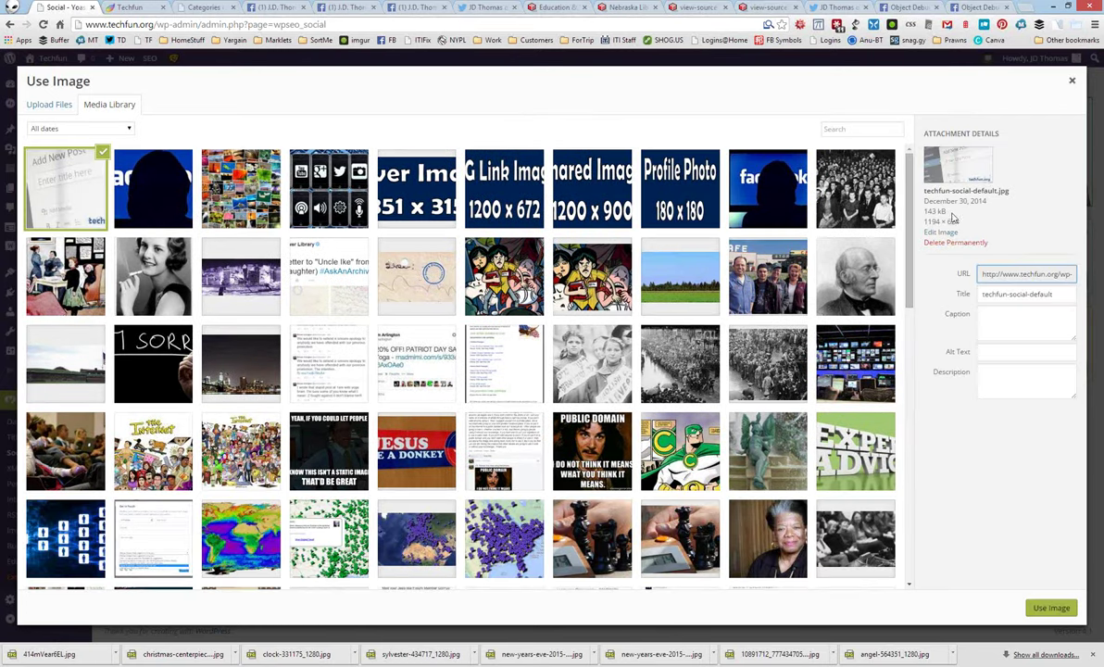
pyautogui.click(1074, 81)
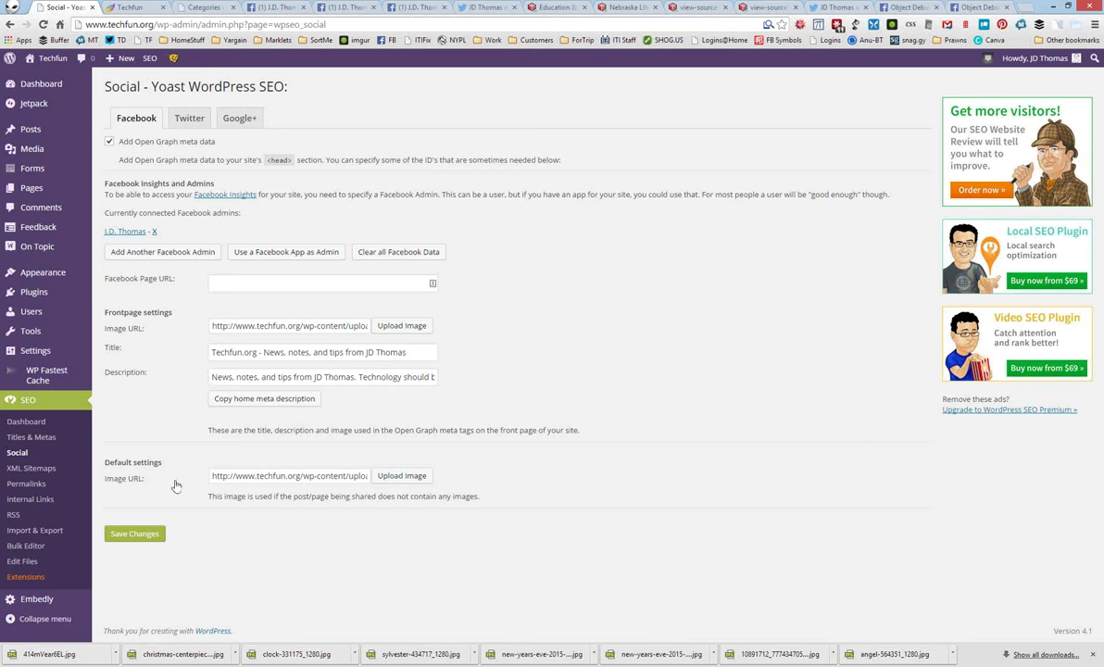
pyautogui.moveTo(215, 481); pyautogui.dragTo(496, 515)
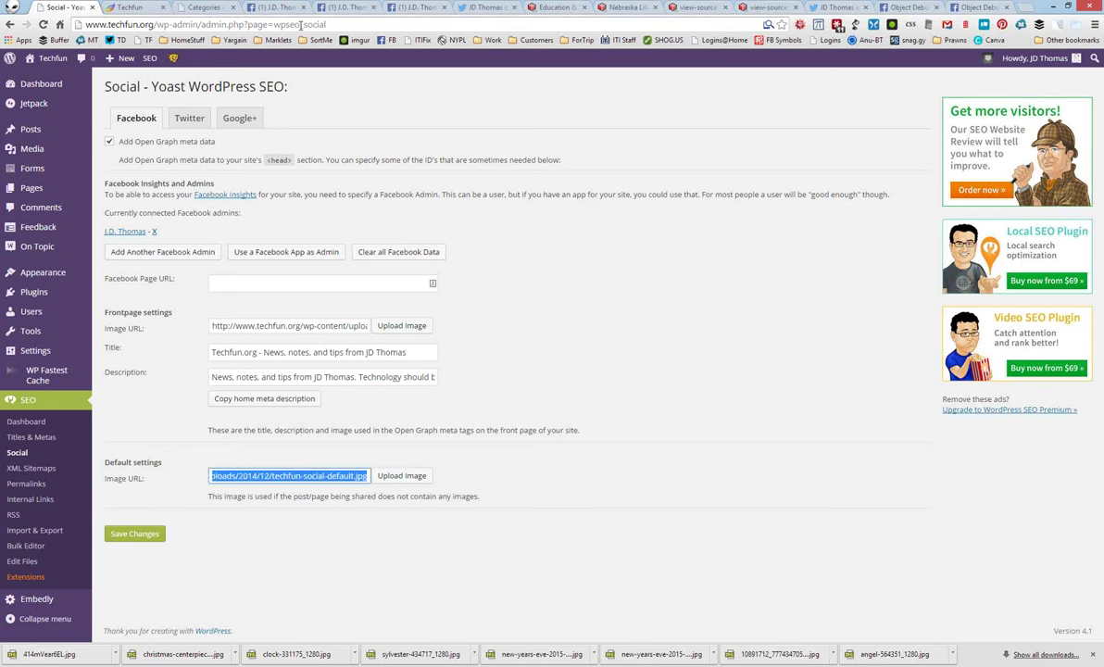
pyautogui.click(175, 389)
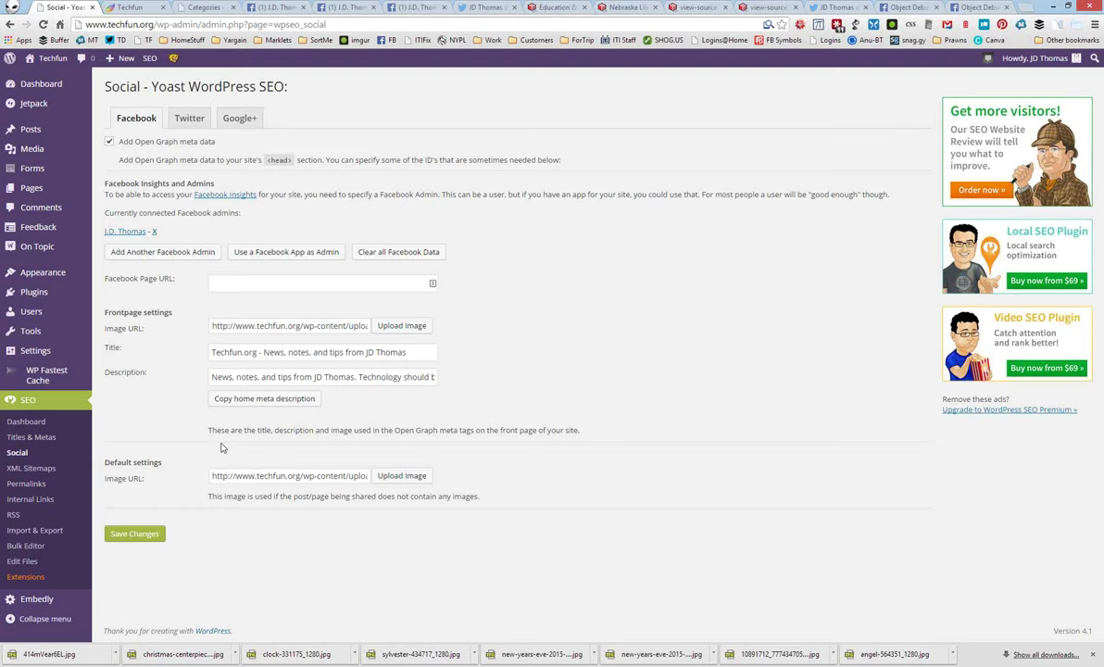
# Find the recommended Facebook image sizes on the Techfun home page and highlight the Shared Link's Image entry
pyautogui.click(130, 6)
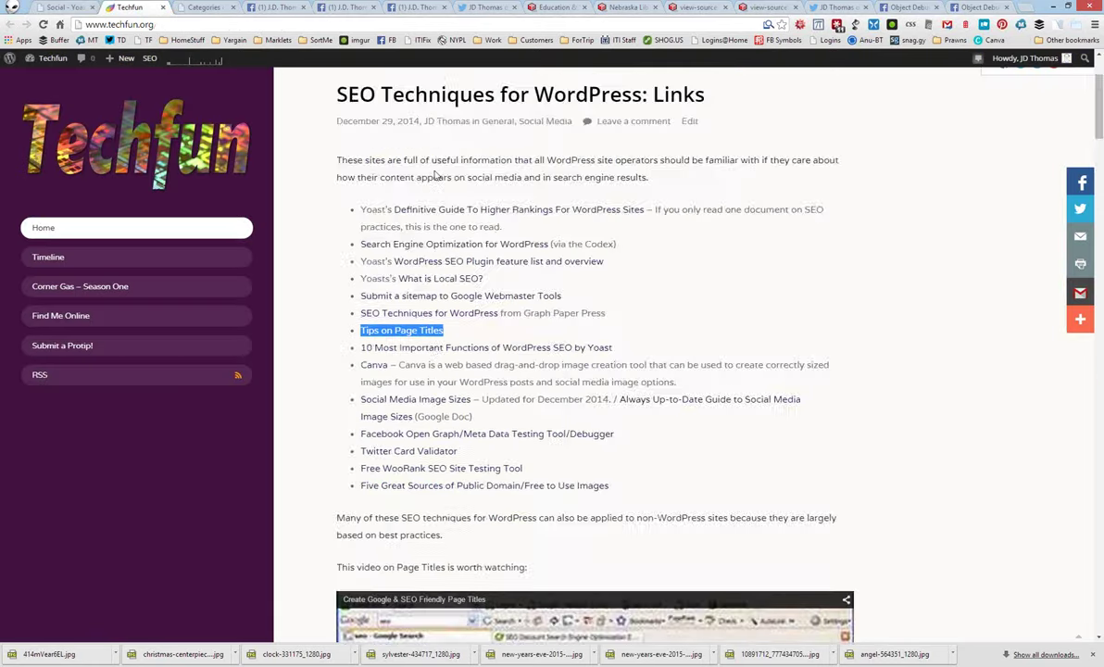
pyautogui.scroll(-15, 435, 175)
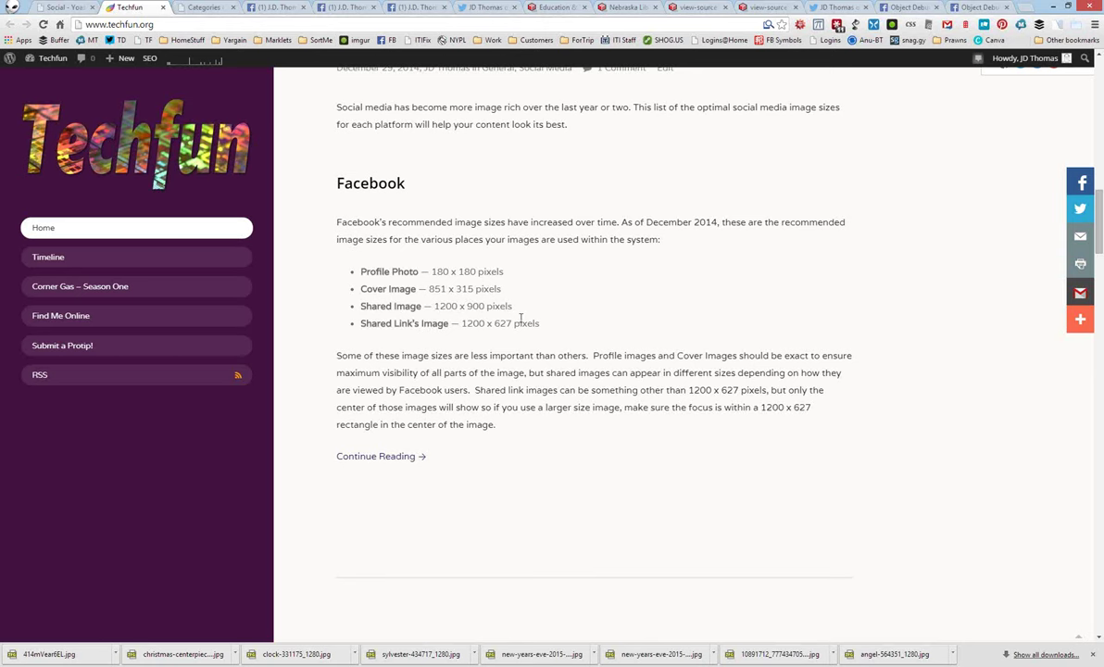
pyautogui.moveTo(540, 324); pyautogui.dragTo(342, 326)
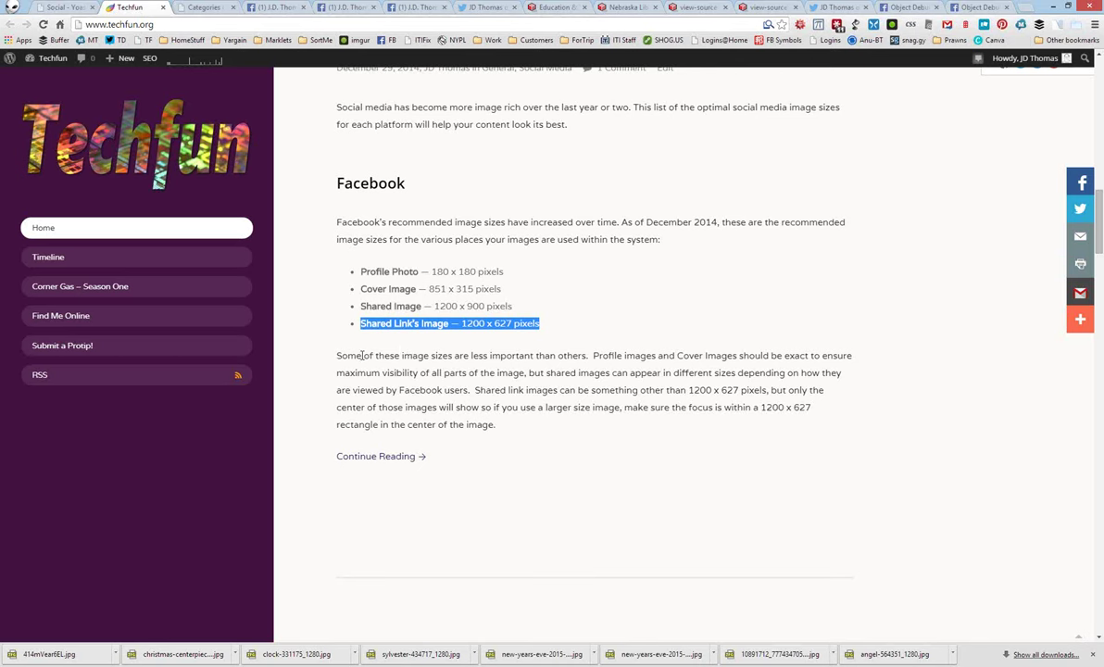
# Return to Yoast's Social settings and view the default card types available for Twitter, keeping Summary with large image
pyautogui.click(62, 6)
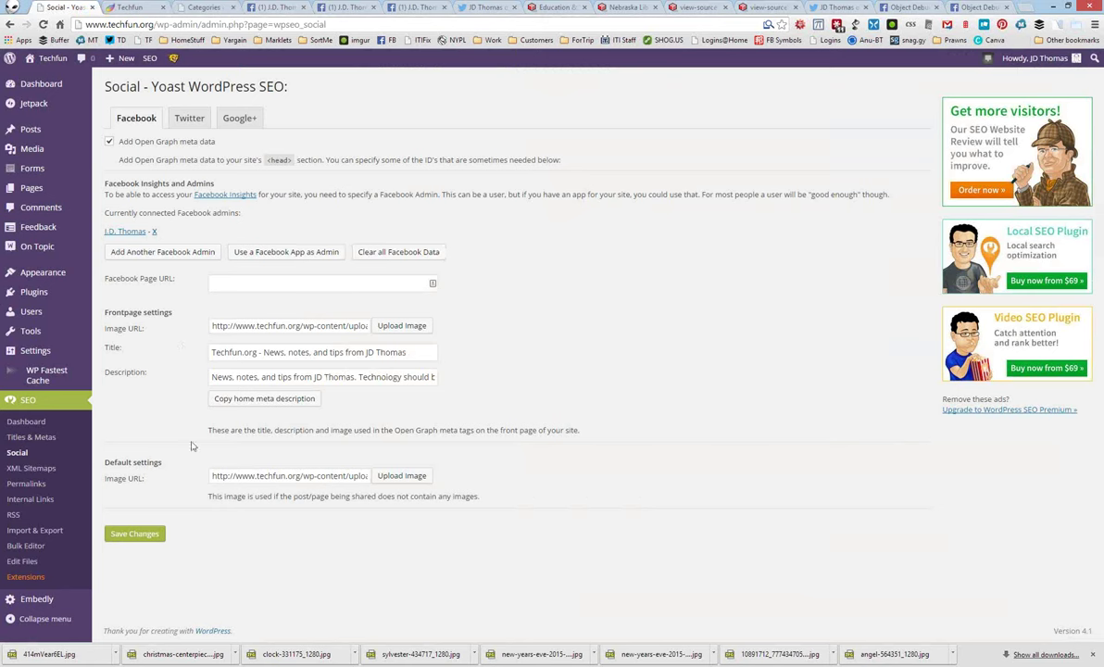
pyautogui.click(189, 117)
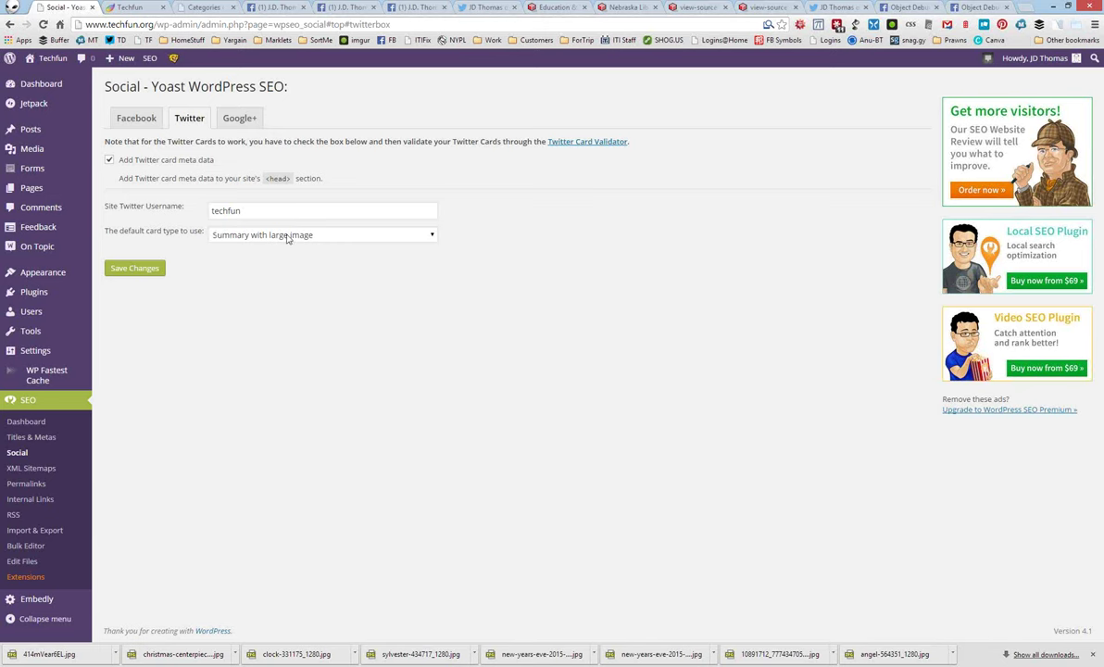
pyautogui.click(246, 236)
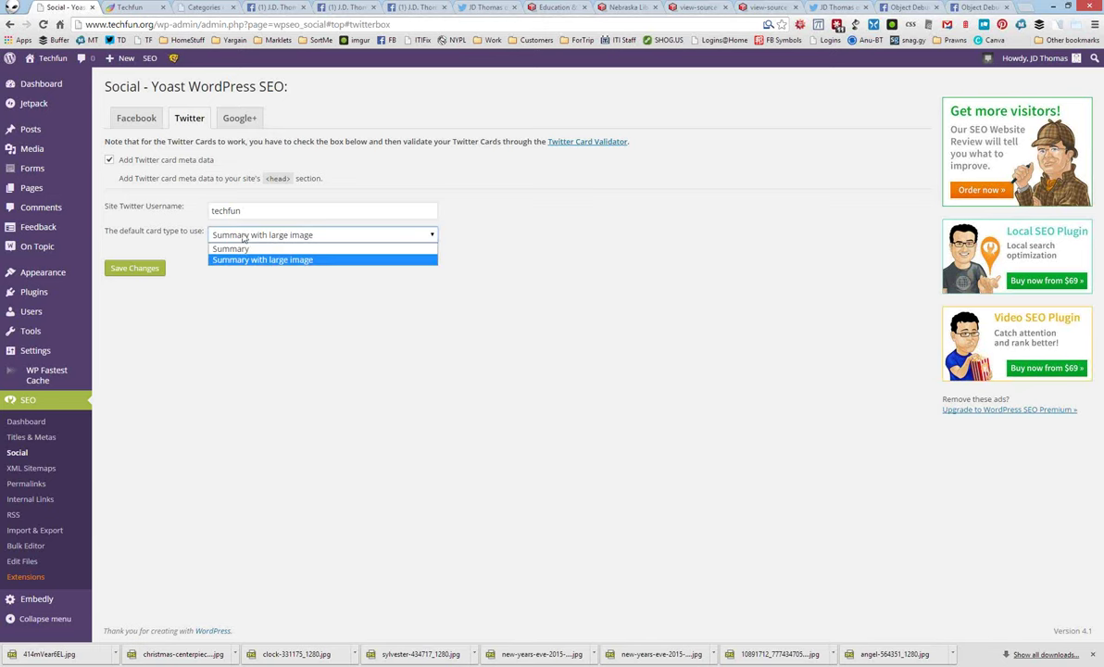
pyautogui.click(243, 237)
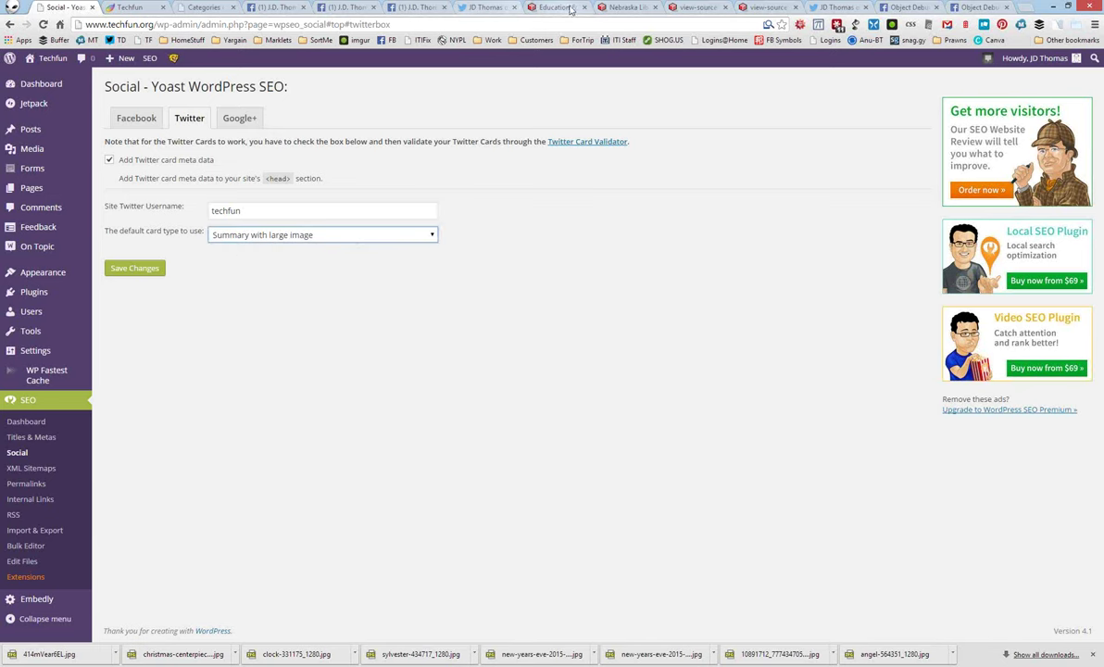
# Compare the cards of the two Social Media Image Sizes tweets and view the article linked from the large-image one
pyautogui.click(484, 6)
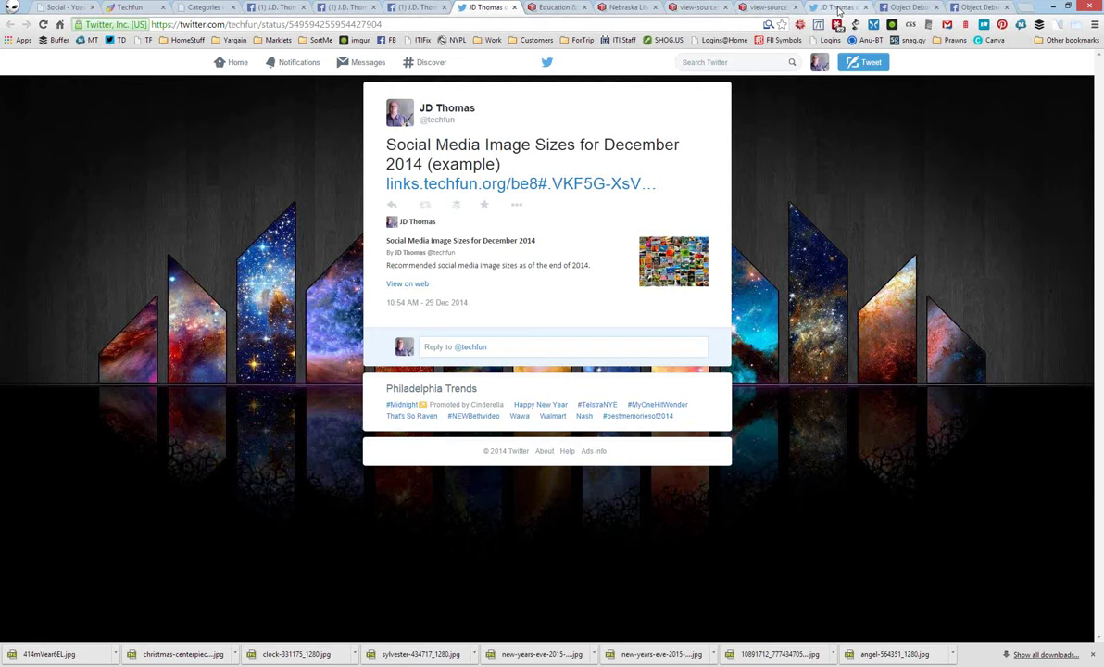
pyautogui.moveTo(833, 6); pyautogui.dragTo(566, 9)
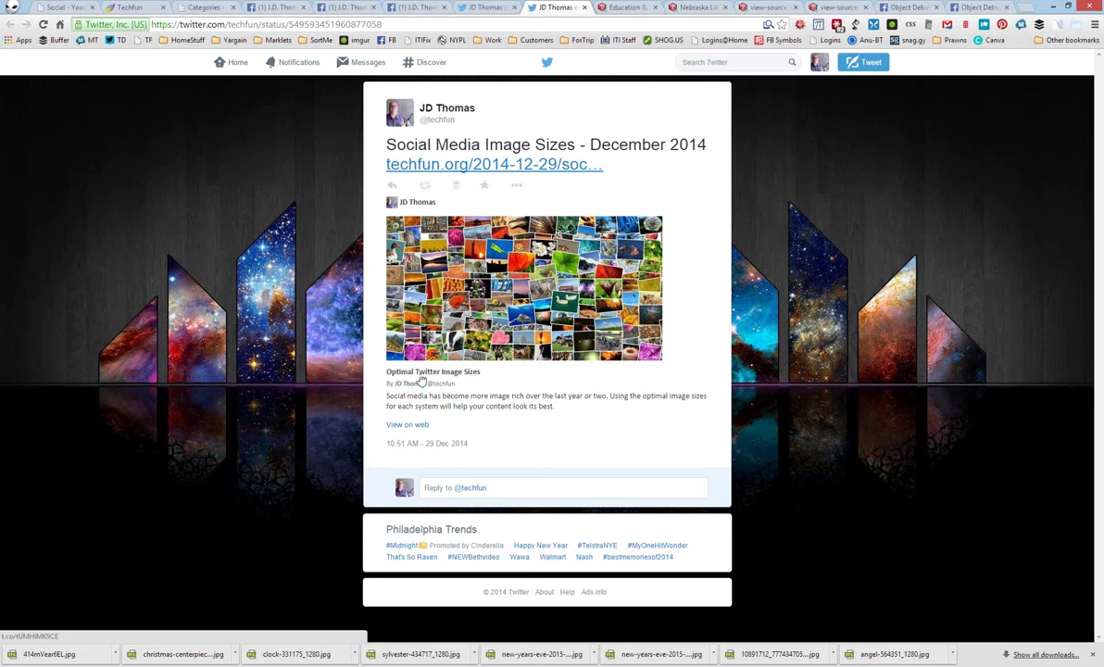
pyautogui.click(411, 171)
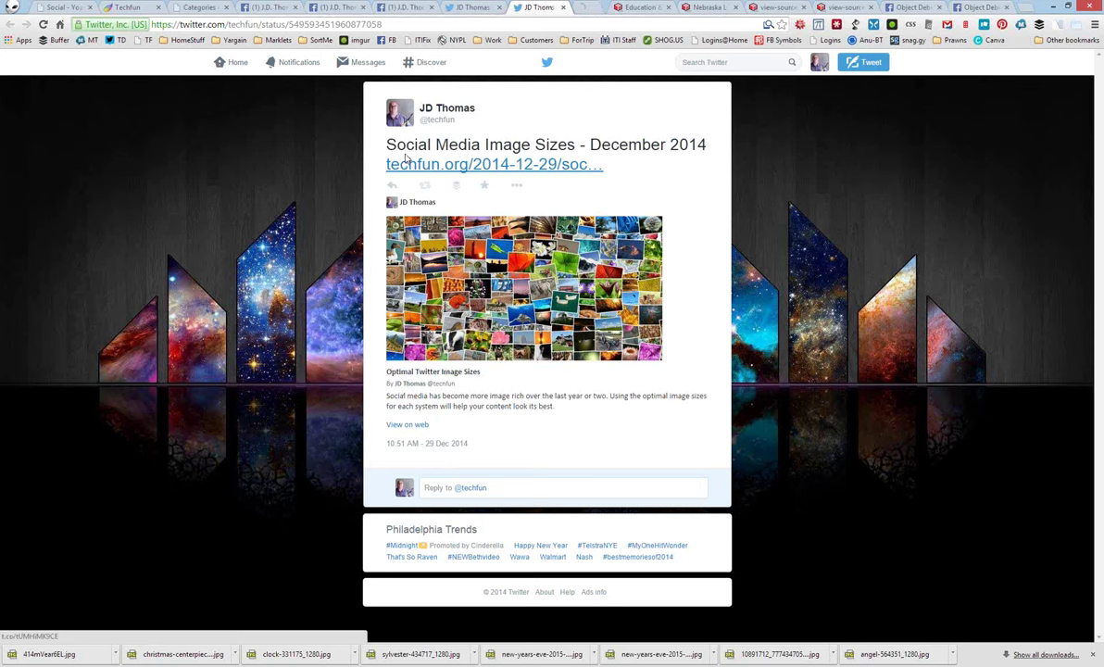
pyautogui.click(580, 7)
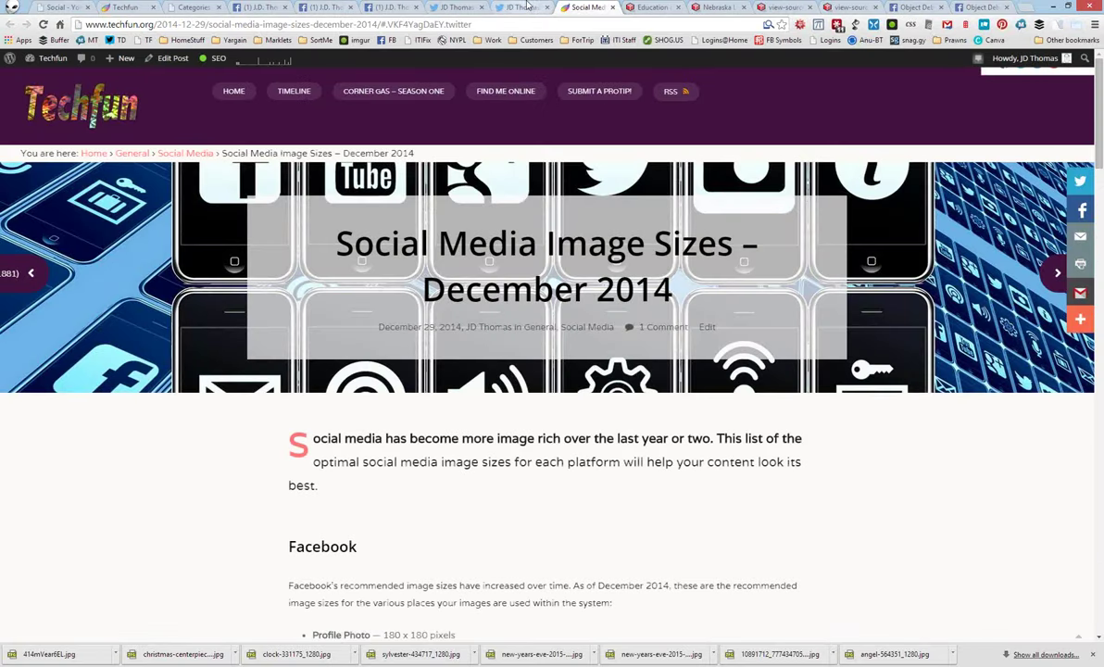
pyautogui.click(500, 8)
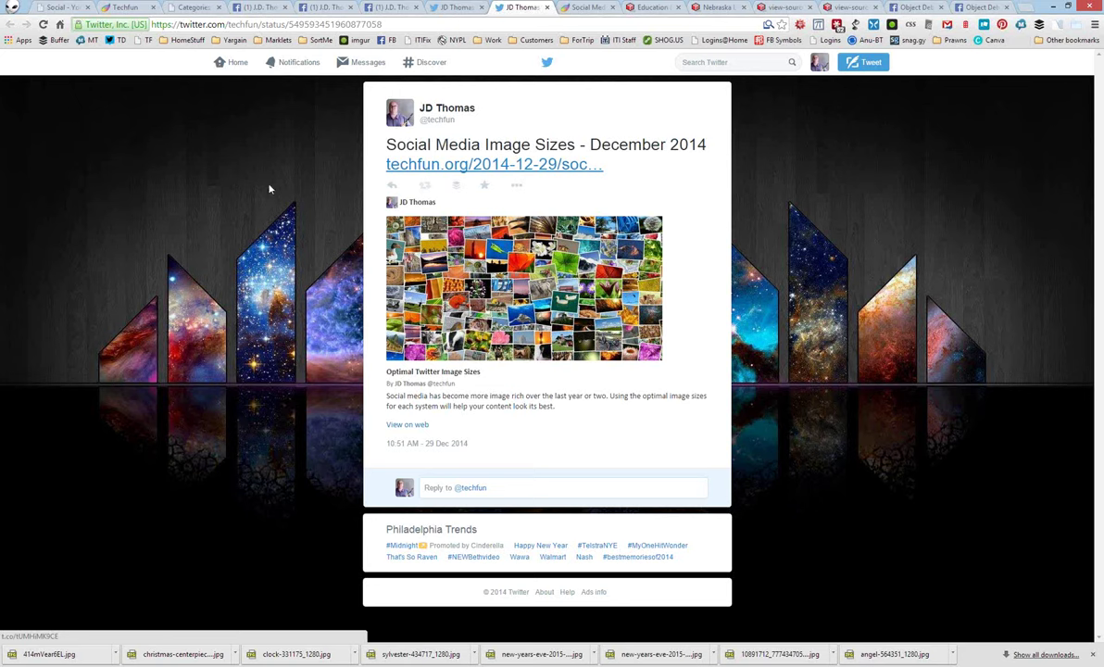
# Compare the link previews of two shared Facebook posts, then open the Twitter Card Validator linked from Yoast's Twitter settings
pyautogui.click(327, 7)
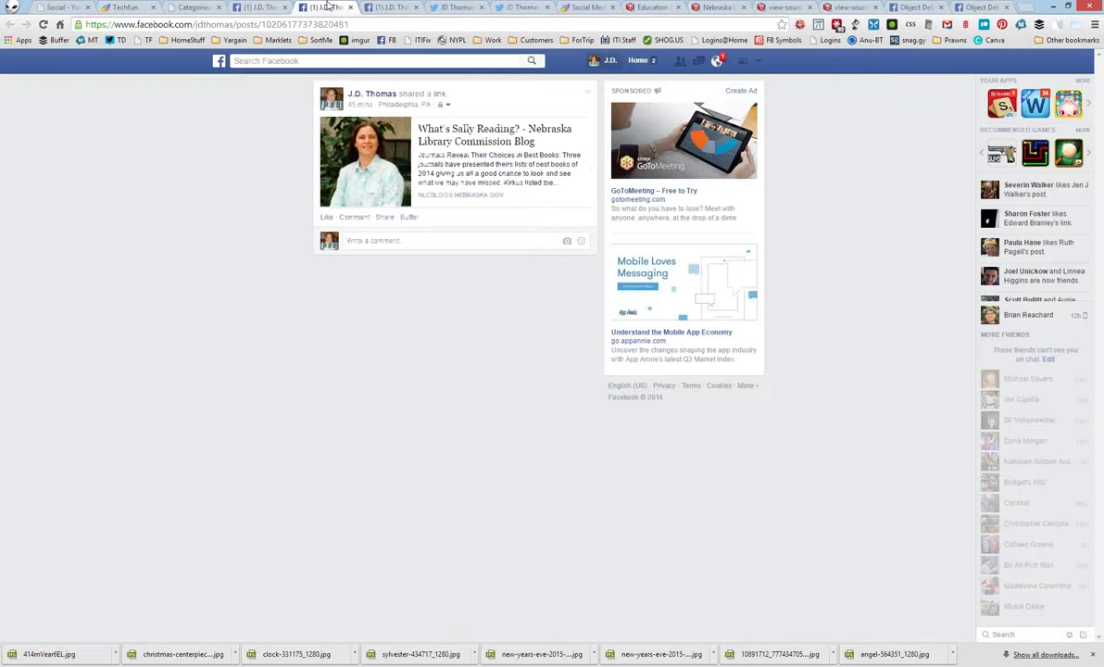
pyautogui.click(259, 6)
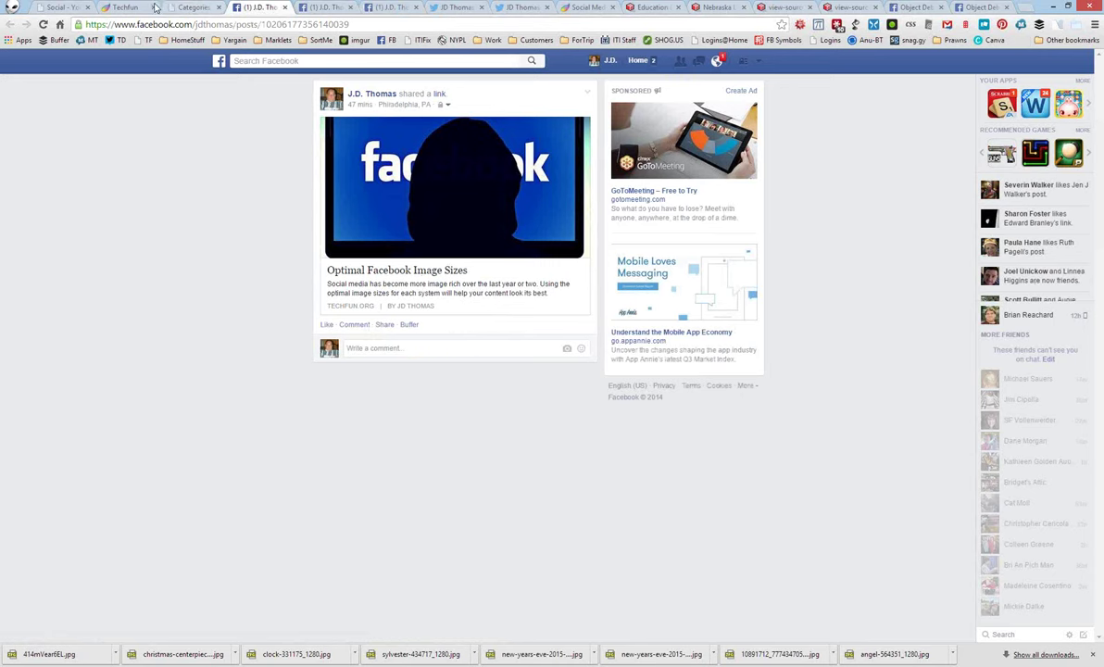
pyautogui.click(67, 5)
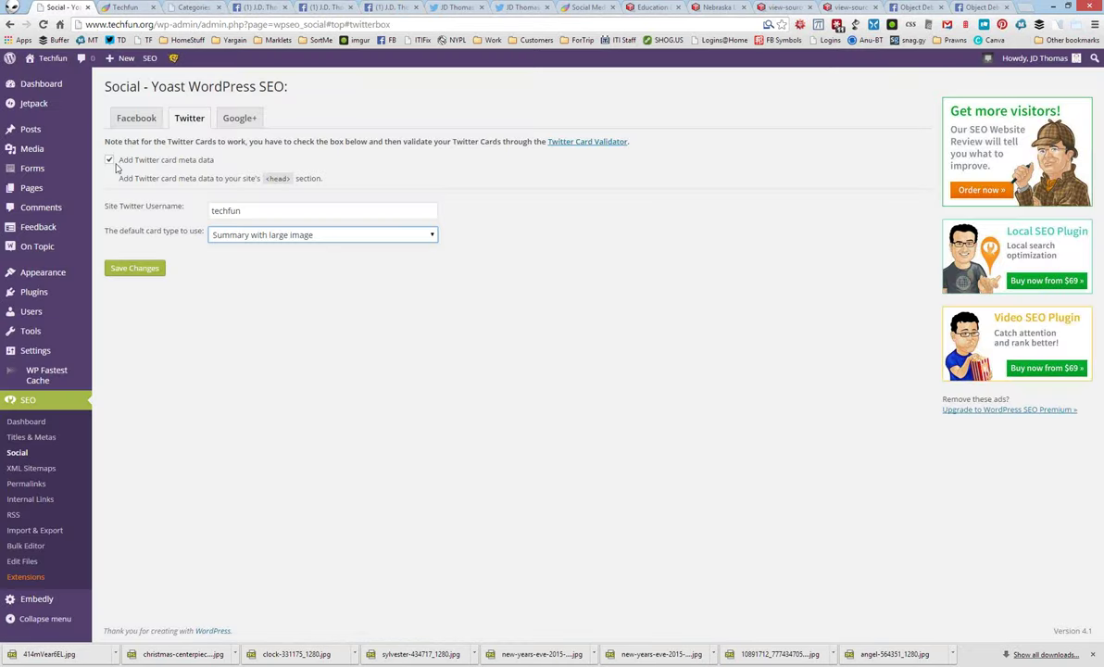
pyautogui.click(109, 161)
pyautogui.middleClick(584, 143)
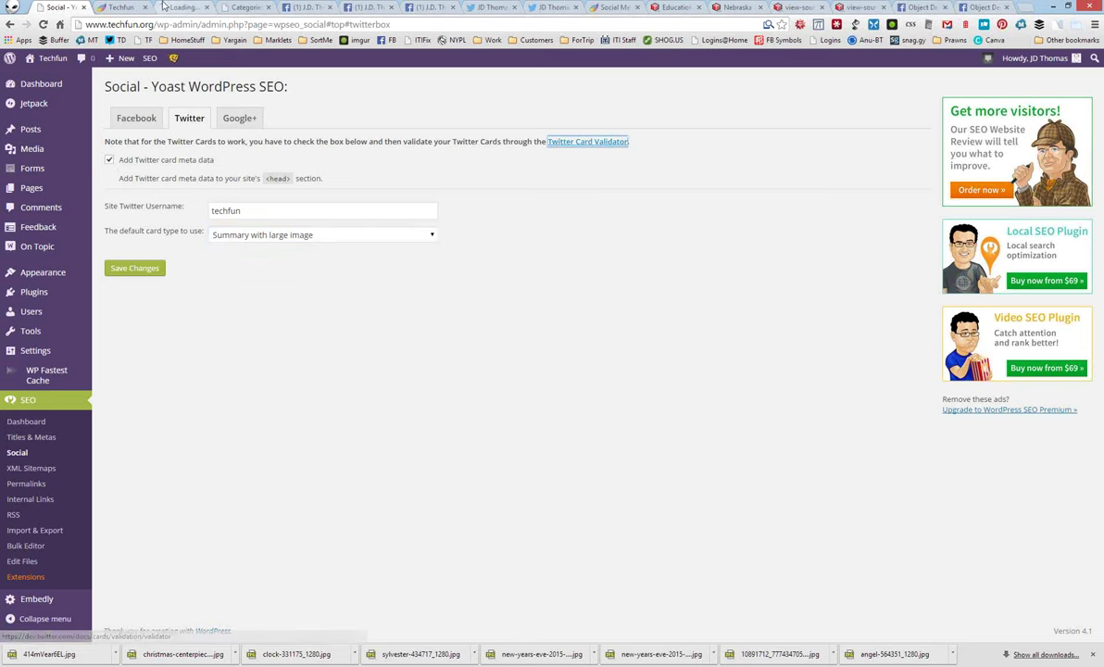
pyautogui.click(183, 9)
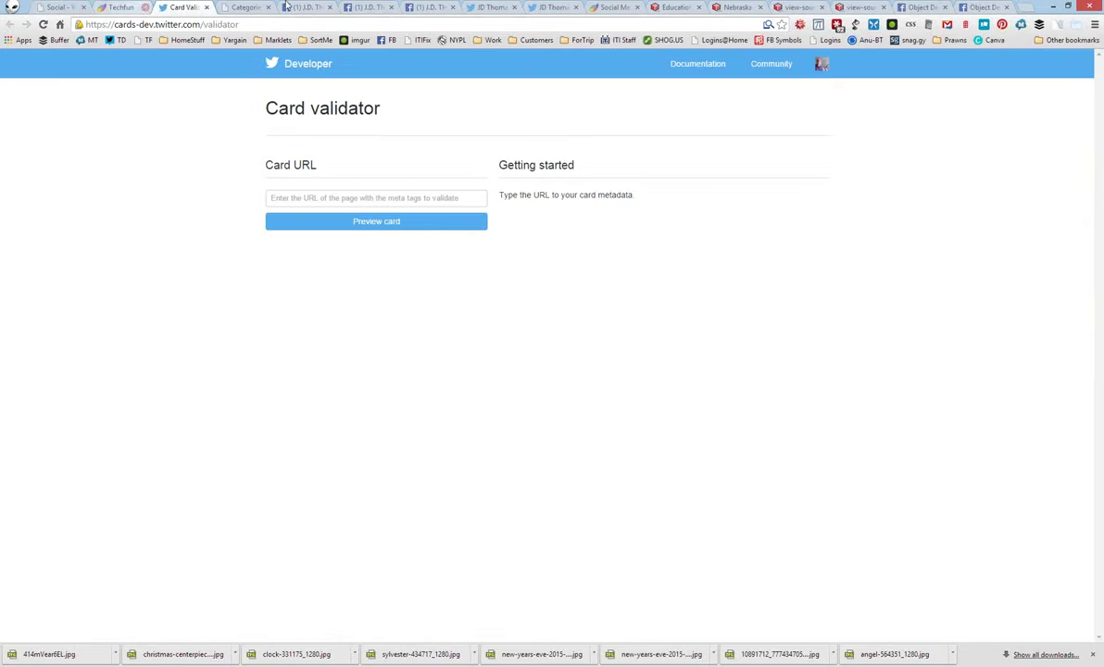
# Copy the Social Media Image Sizes article's URL, leaving out the tracking fragment after december-2014
pyautogui.click(611, 7)
pyautogui.click(501, 25)
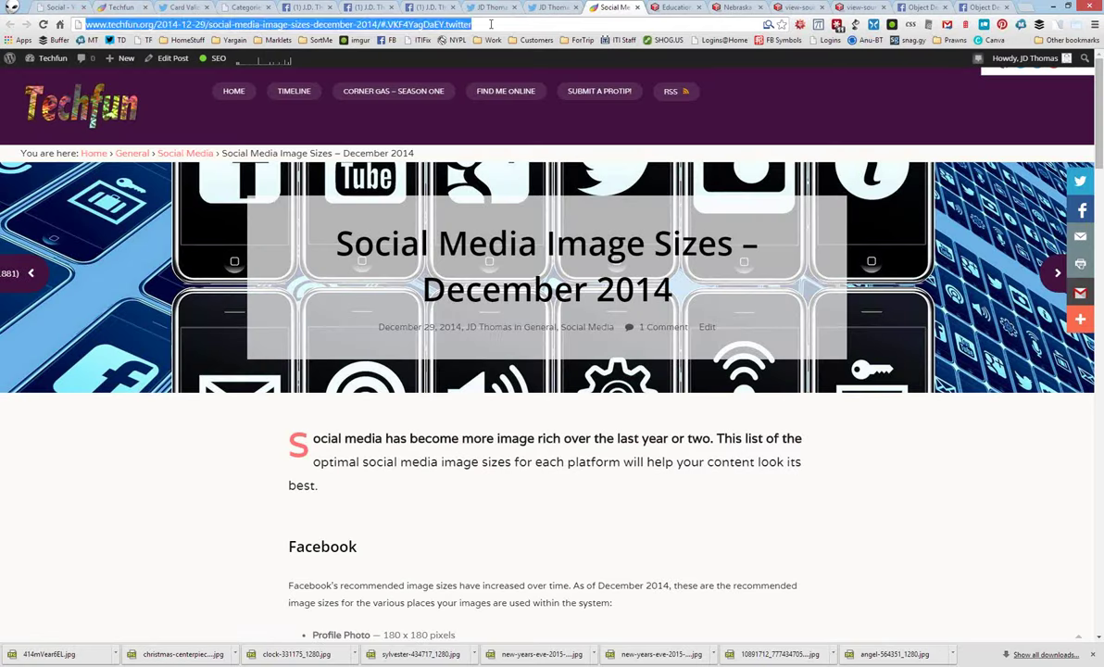
pyautogui.press('Home')
pyautogui.hotkey('ctrl', 'shift', 'Right')
pyautogui.hotkey('ctrl', 'shift', 'Right')
pyautogui.hotkey('ctrl', 'shift', 'Right')
pyautogui.hotkey('ctrl', 'shift', 'Right')
pyautogui.hotkey('ctrl', 'shift', 'Right')
pyautogui.hotkey('ctrl', 'shift', 'Right')
pyautogui.hotkey('ctrl', 'shift', 'Right')
pyautogui.hotkey('ctrl', 'shift', 'Right')
pyautogui.hotkey('ctrl', 'shift', 'Right')
pyautogui.hotkey('ctrl', 'shift', 'Right')
pyautogui.hotkey('ctrl', 'shift', 'Right')
pyautogui.hotkey('ctrl', 'shift', 'Right')
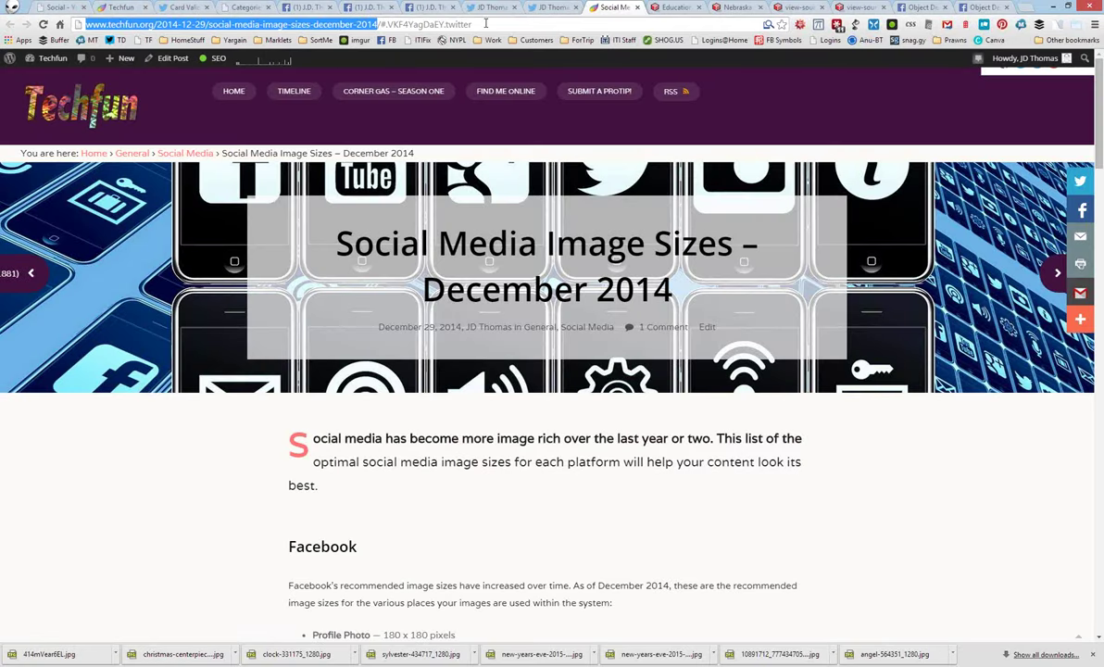
# Preview the Twitter card for the copied Social Media Image Sizes URL in the Card validator
pyautogui.click(183, 8)
pyautogui.click(292, 198)
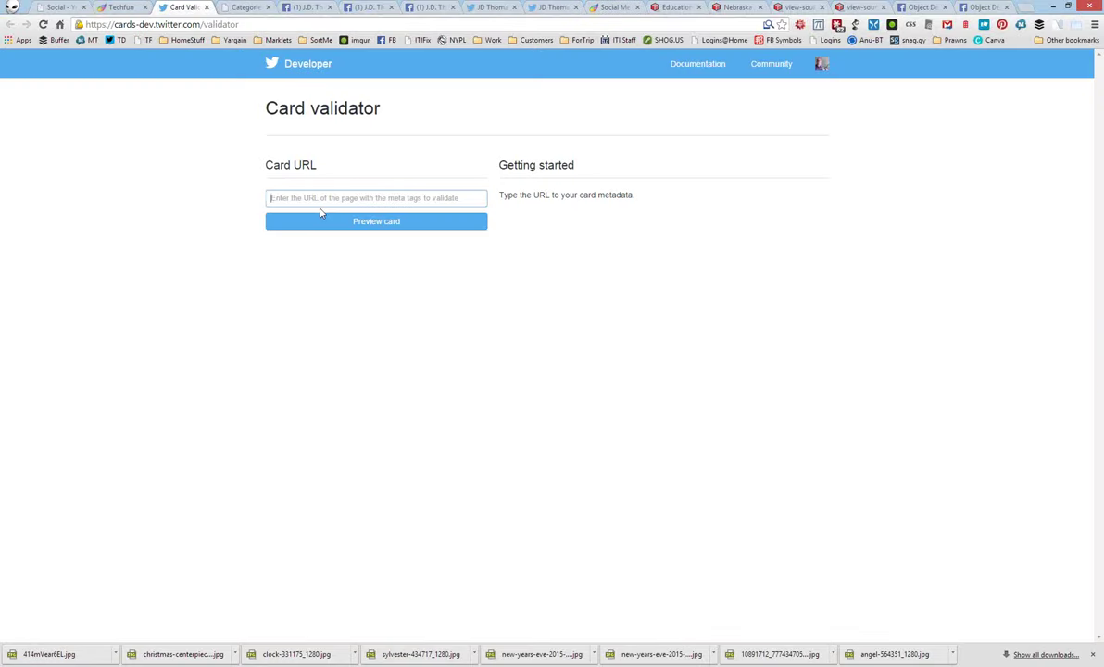
pyautogui.hotkey('ctrl', 'v')
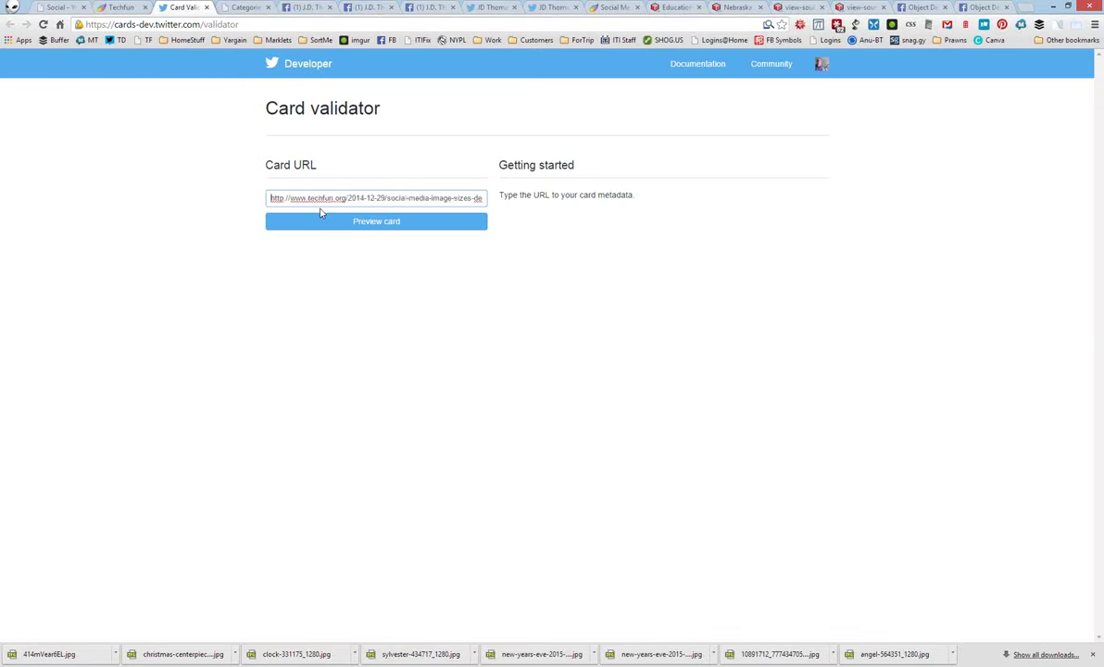
pyautogui.click(328, 226)
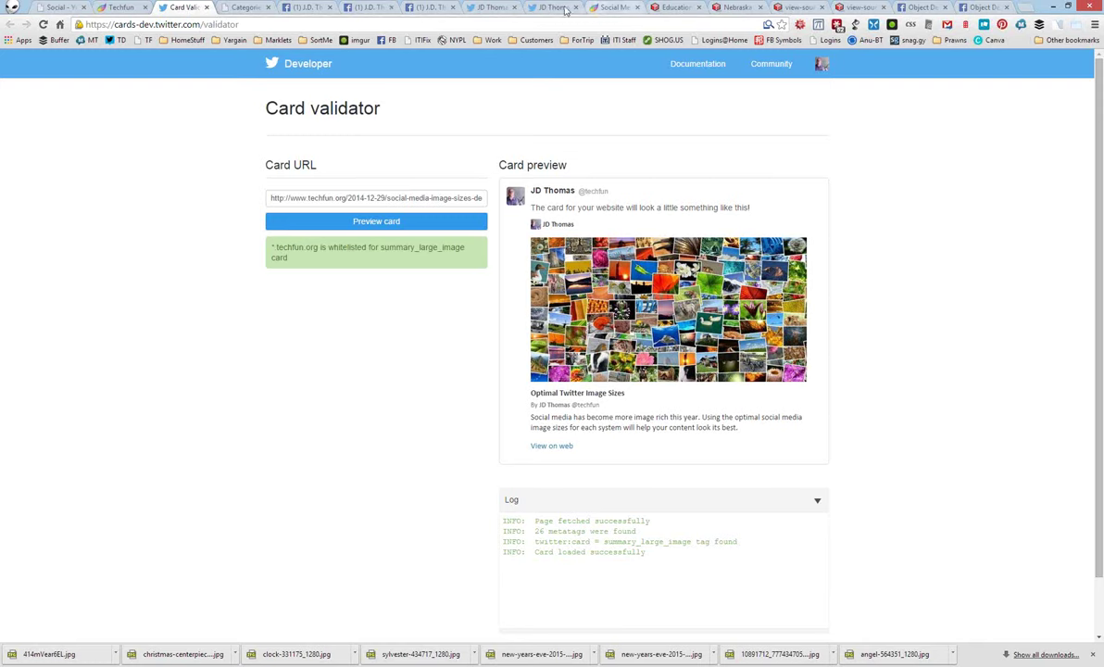
# Copy the link address of the first post on the Nebraska Library Commission's NCompass Blog home page
pyautogui.click(672, 6)
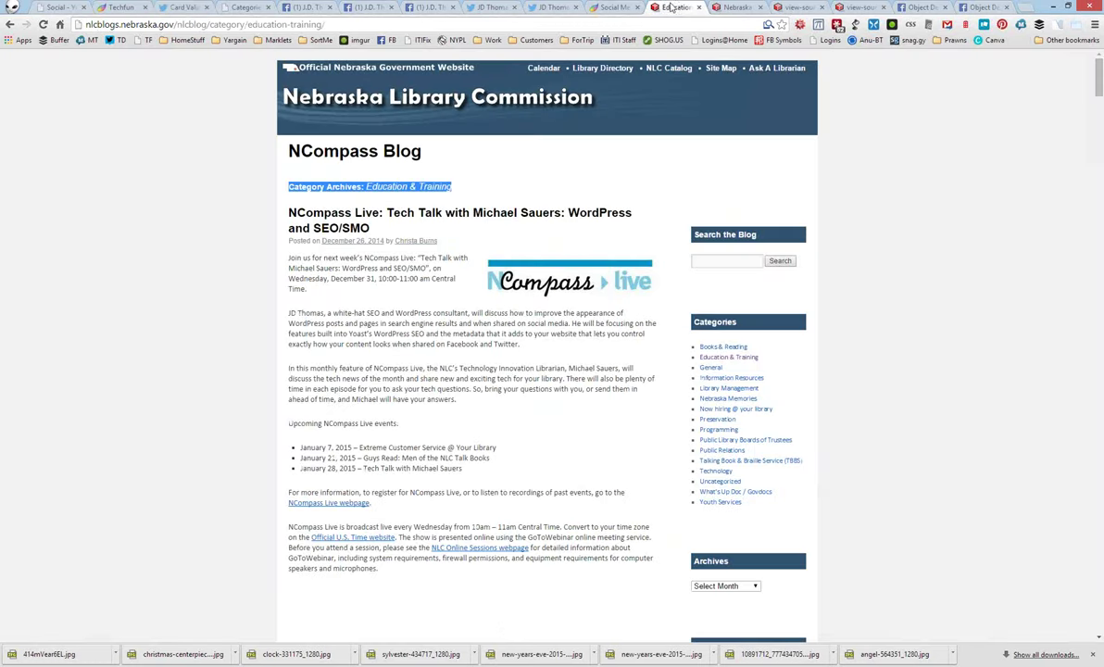
pyautogui.click(736, 7)
pyautogui.rightClick(368, 188)
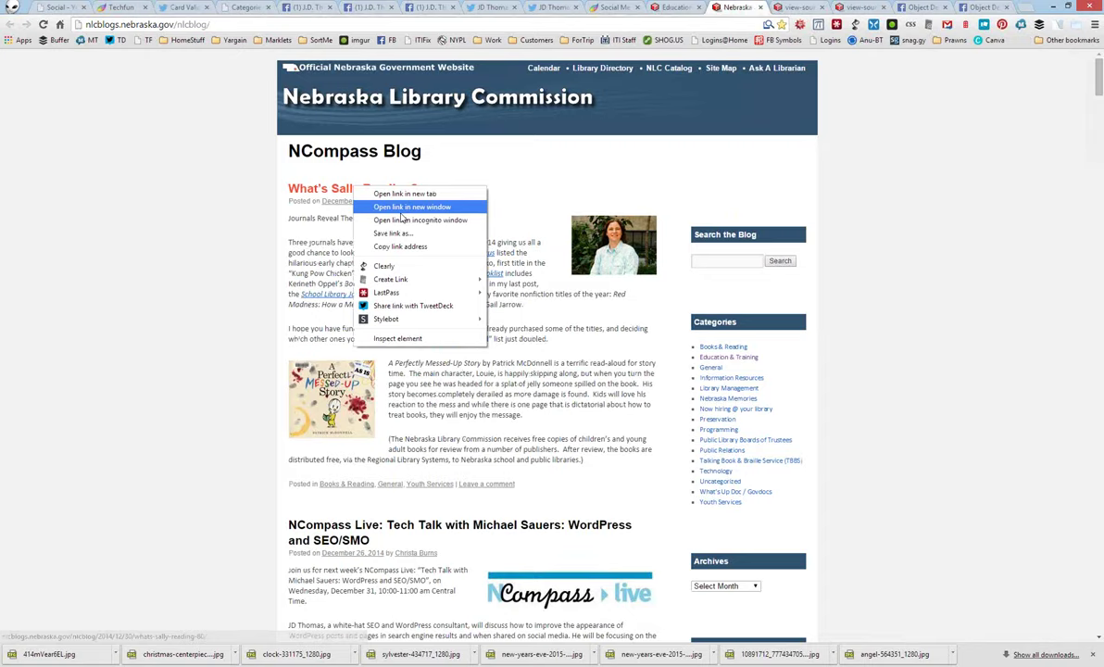
pyautogui.click(405, 248)
# Preview the Nebraska blog post's card in the Card validator and highlight the domain named in the whitelist message
pyautogui.click(170, 7)
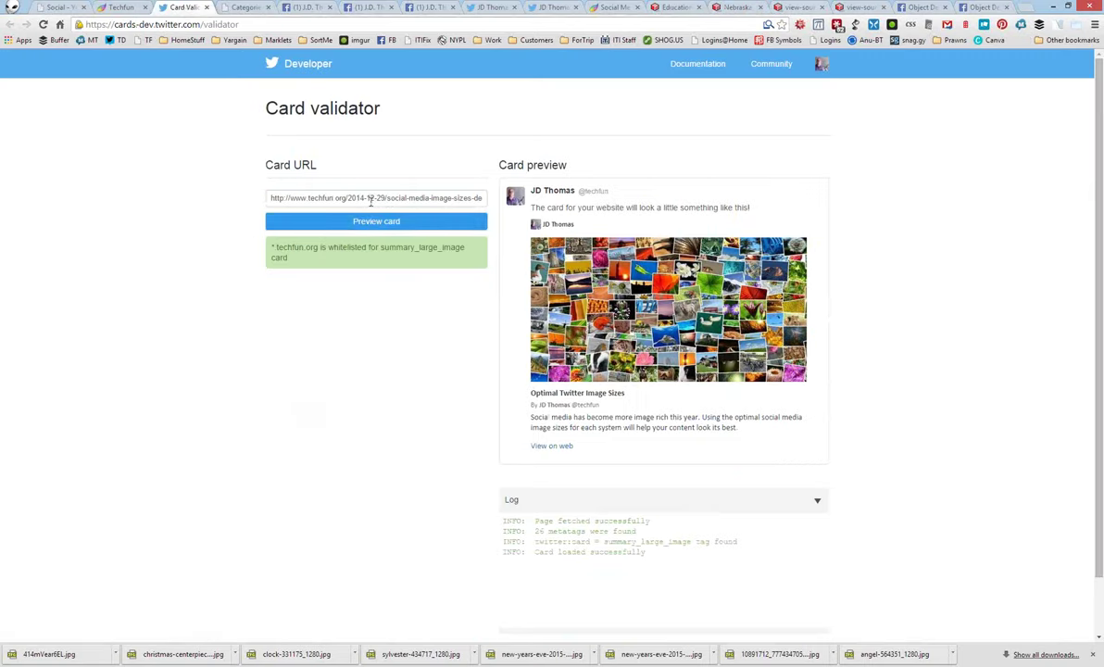
pyautogui.tripleClick(370, 200)
pyautogui.hotkey('ctrl', 'shift', 'Delete')
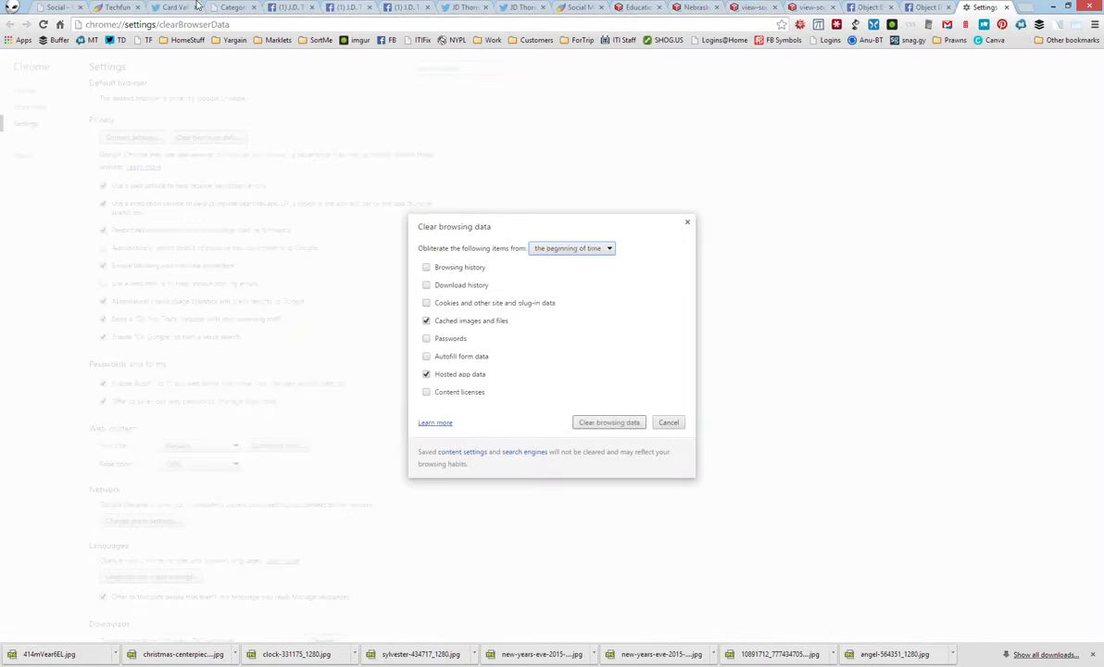
pyautogui.hotkey('ctrl', '3')
pyautogui.hotkey('ctrl', 'v')
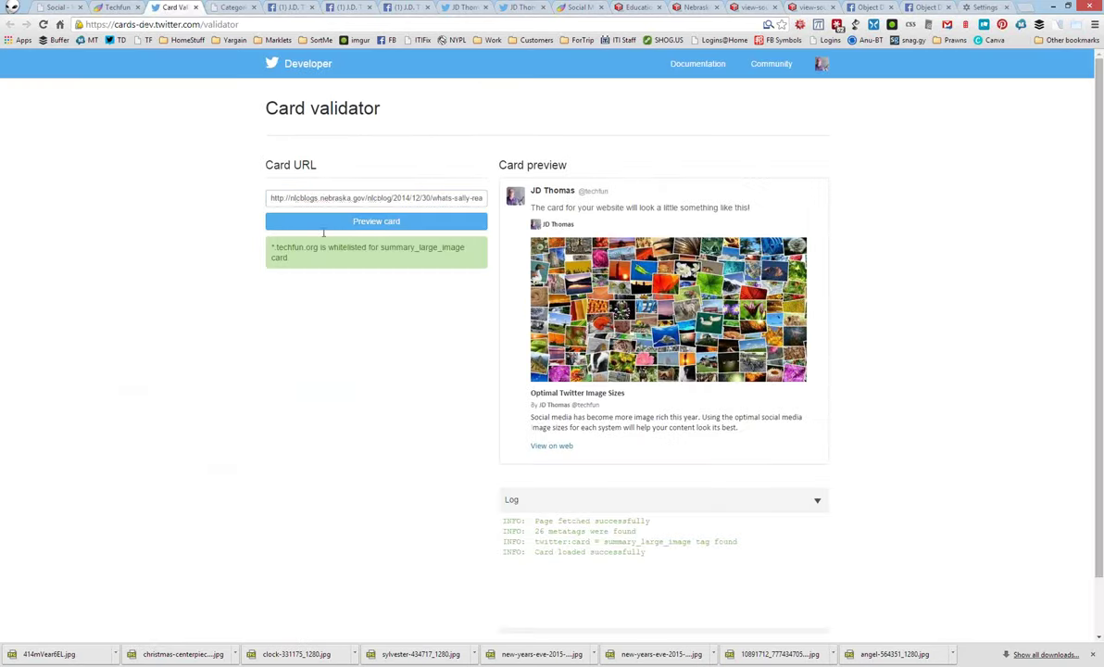
pyautogui.click(308, 230)
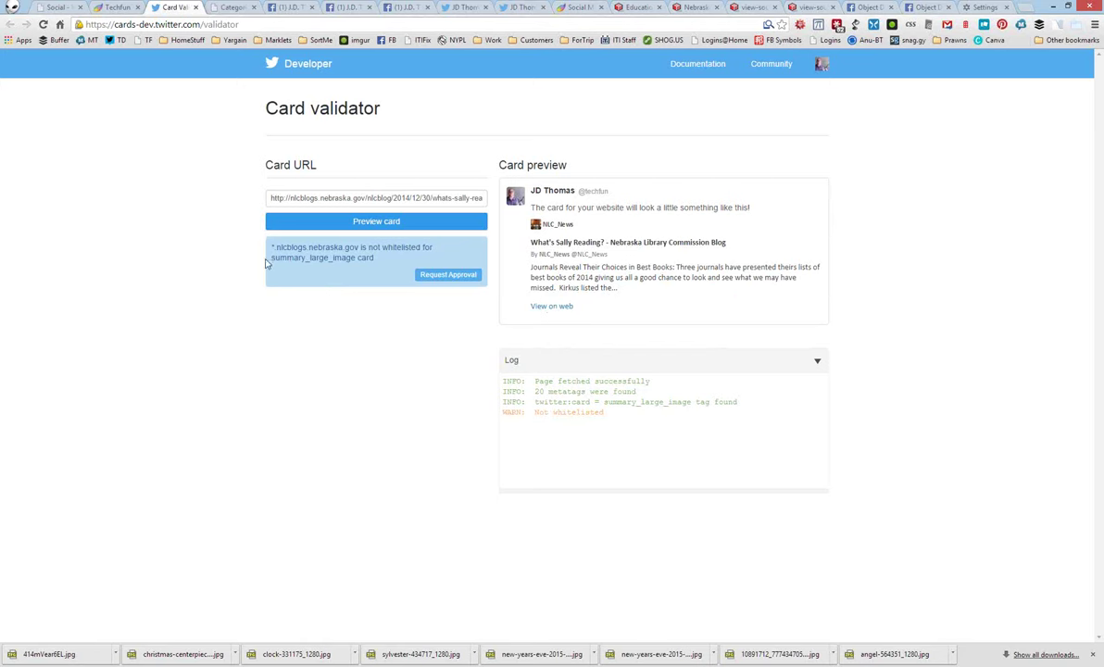
pyautogui.moveTo(271, 248); pyautogui.dragTo(349, 259)
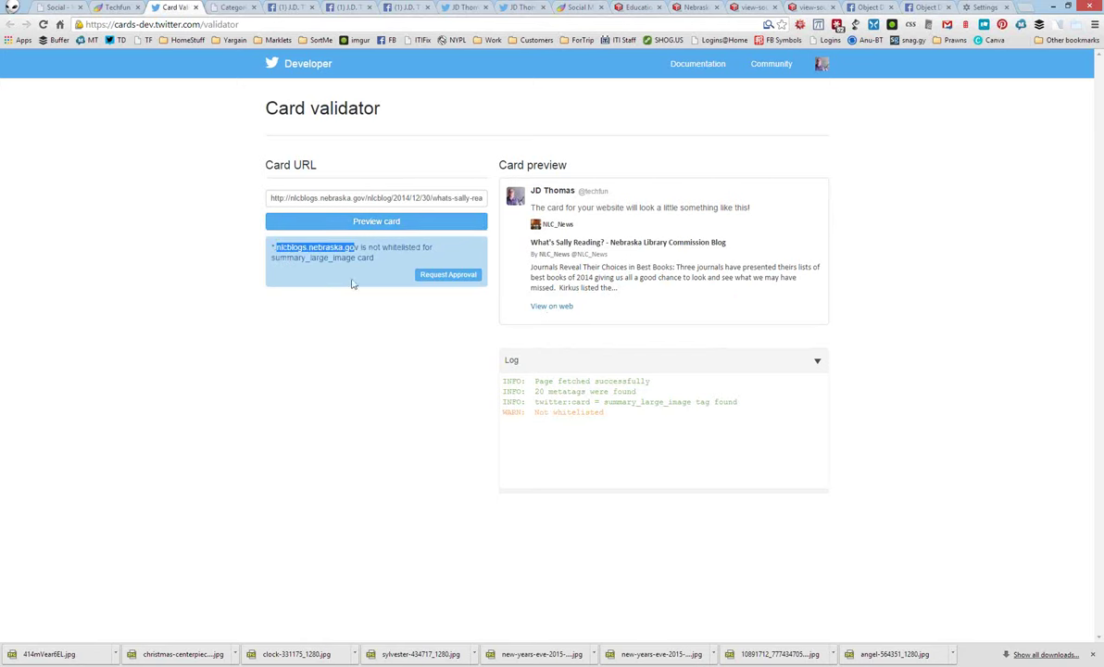
pyautogui.click(322, 320)
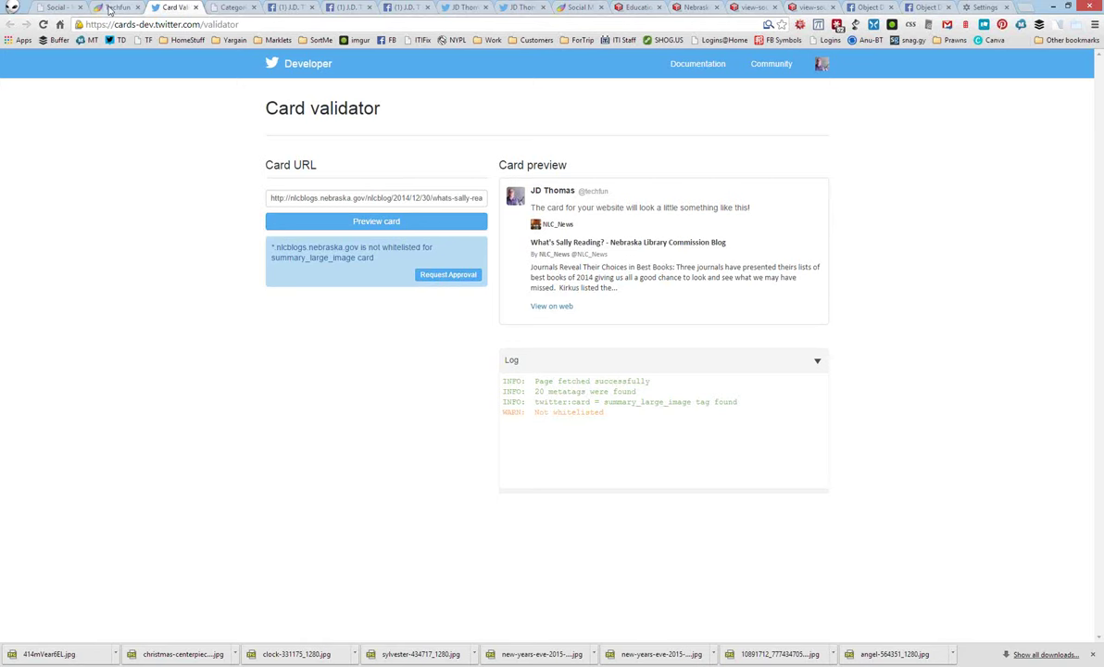
# Check the example tweet's small summary card against Yoast's Twitter settings and inspect the Site Twitter Username field
pyautogui.click(59, 6)
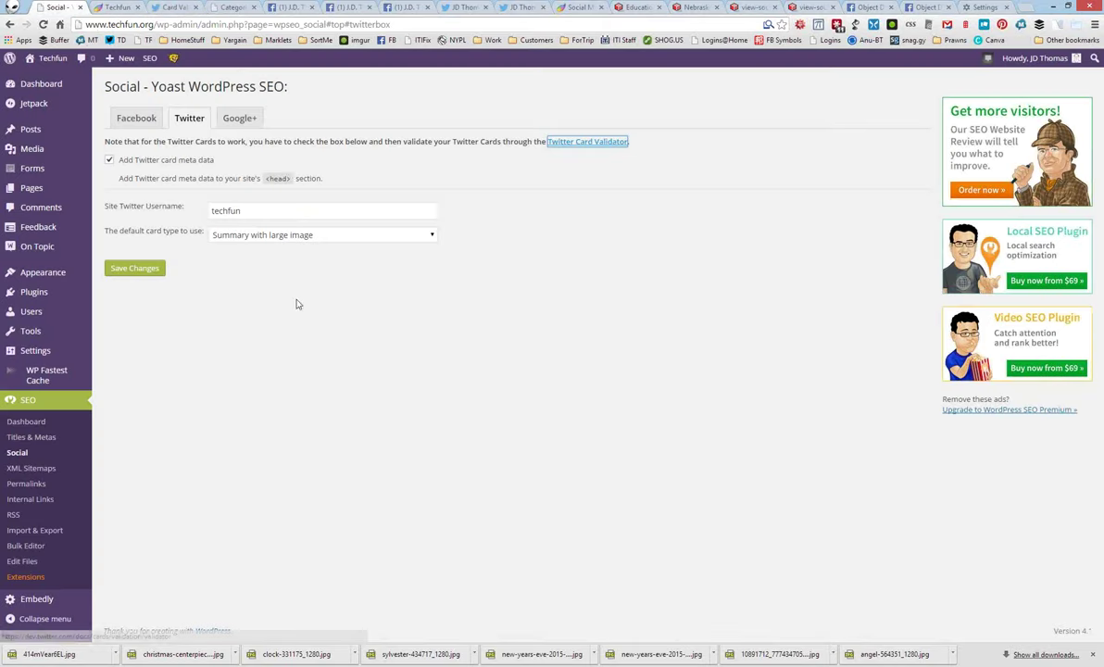
pyautogui.click(465, 7)
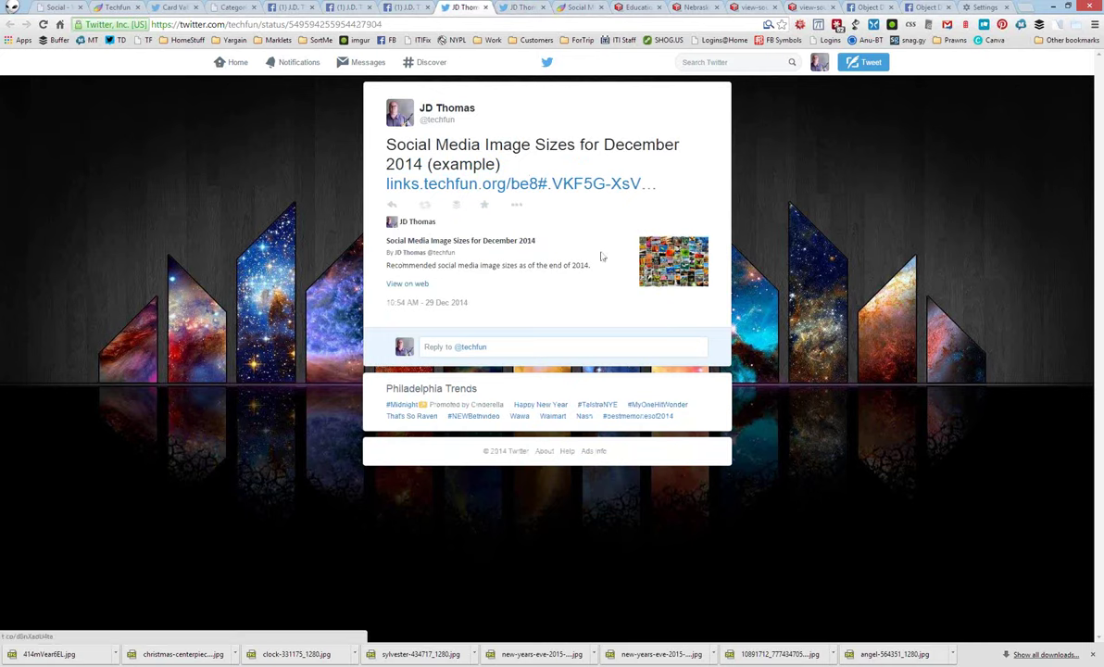
pyautogui.click(75, 8)
pyautogui.moveTo(237, 119); pyautogui.dragTo(305, 236)
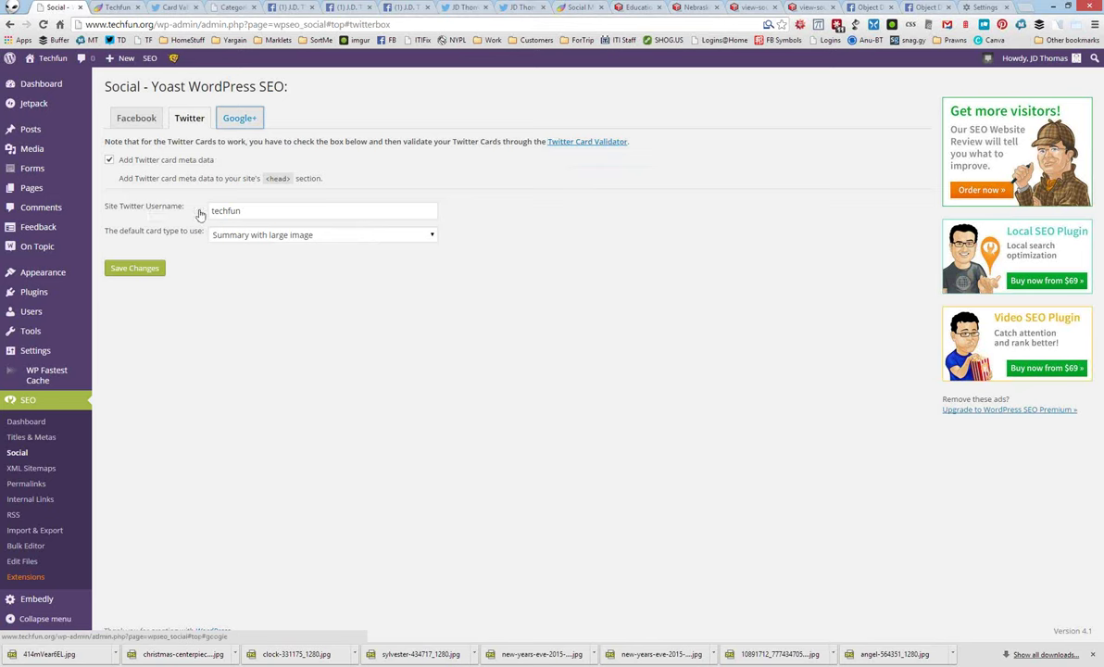
pyautogui.click(288, 211)
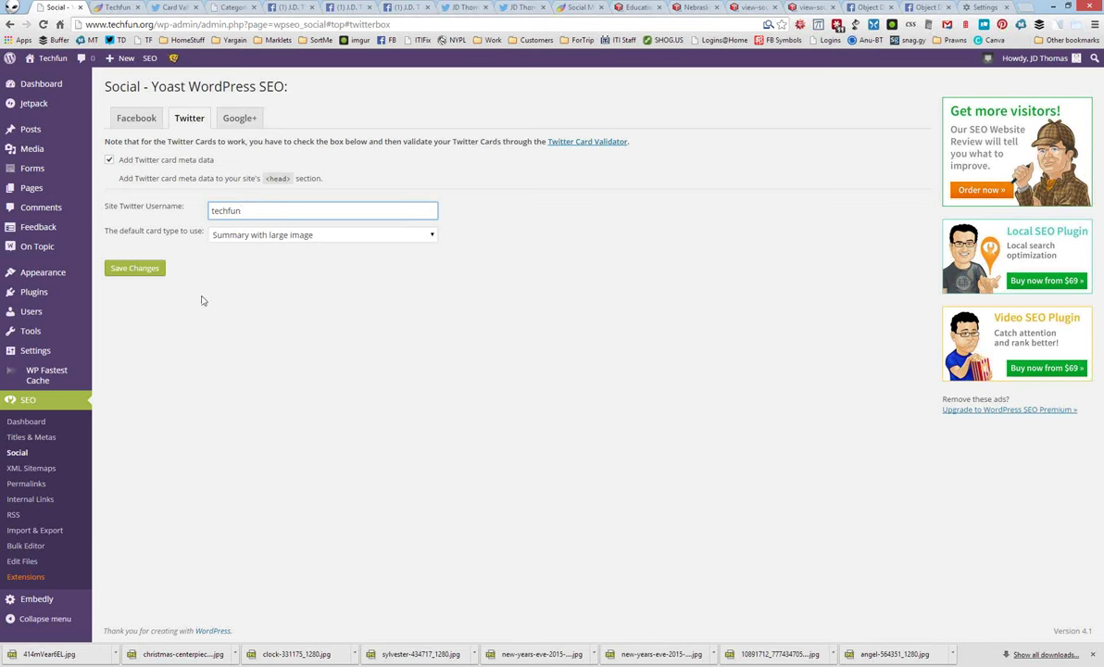
# Review Yoast's Google+ social options, XML Sitemaps settings and Permalinks settings
pyautogui.click(232, 118)
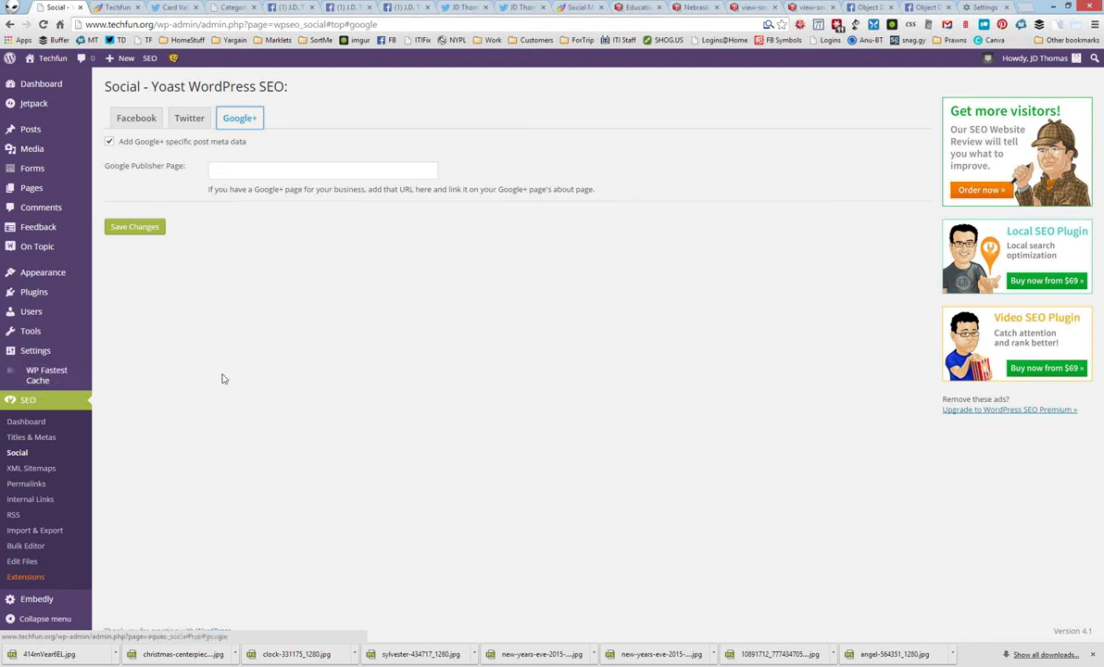
pyautogui.click(51, 469)
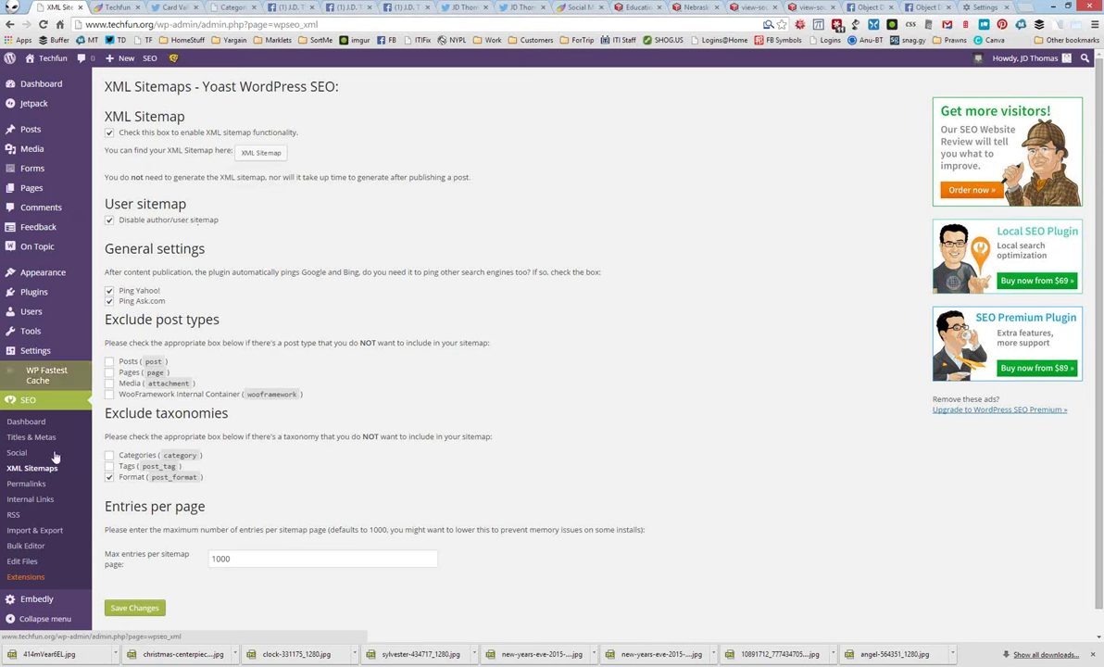
pyautogui.click(40, 483)
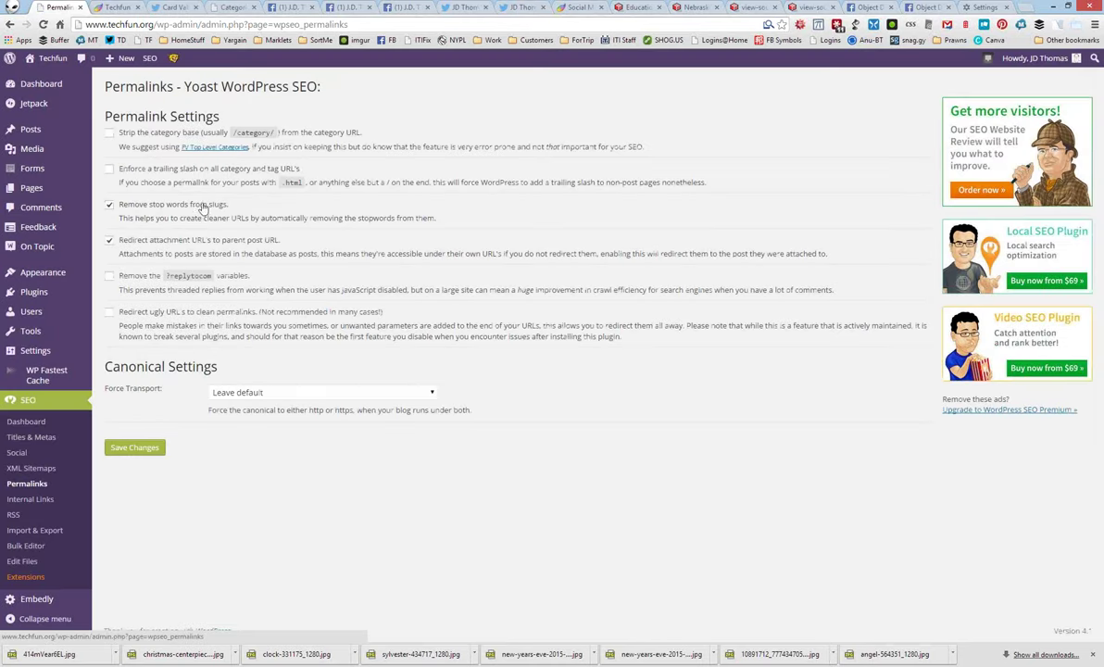
# Open the SEO Techniques for WordPress: Links article, highlight its URL slug and compare it with the Social Media Image Sizes article's slug
pyautogui.click(111, 7)
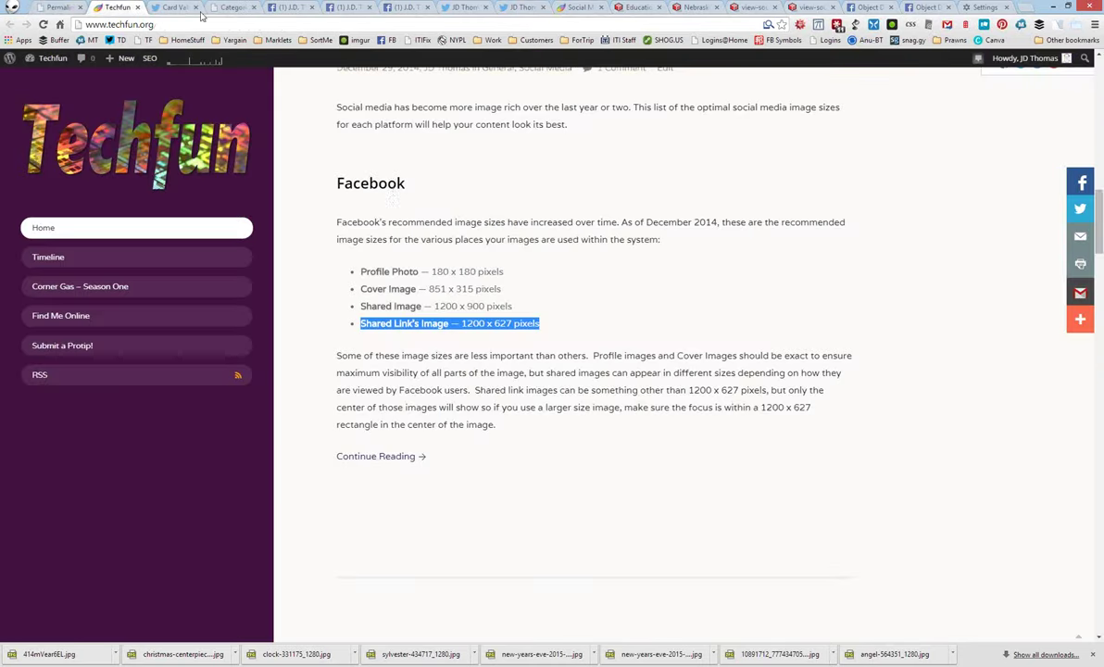
pyautogui.scroll(15, 365, 219)
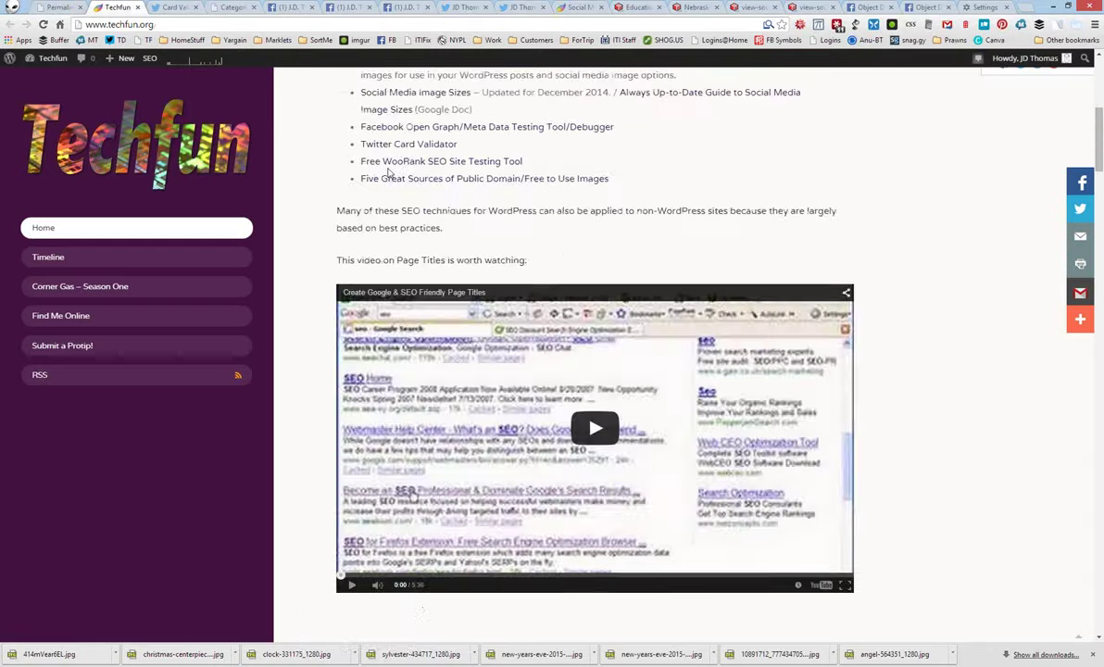
pyautogui.click(422, 245)
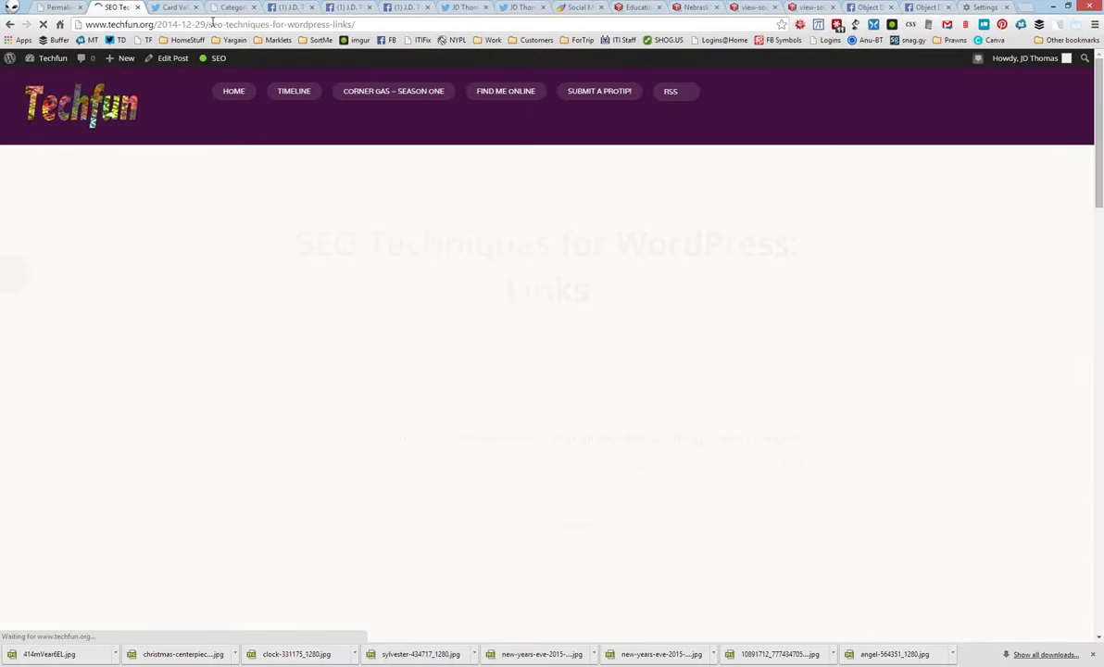
pyautogui.moveTo(353, 24); pyautogui.dragTo(205, 24)
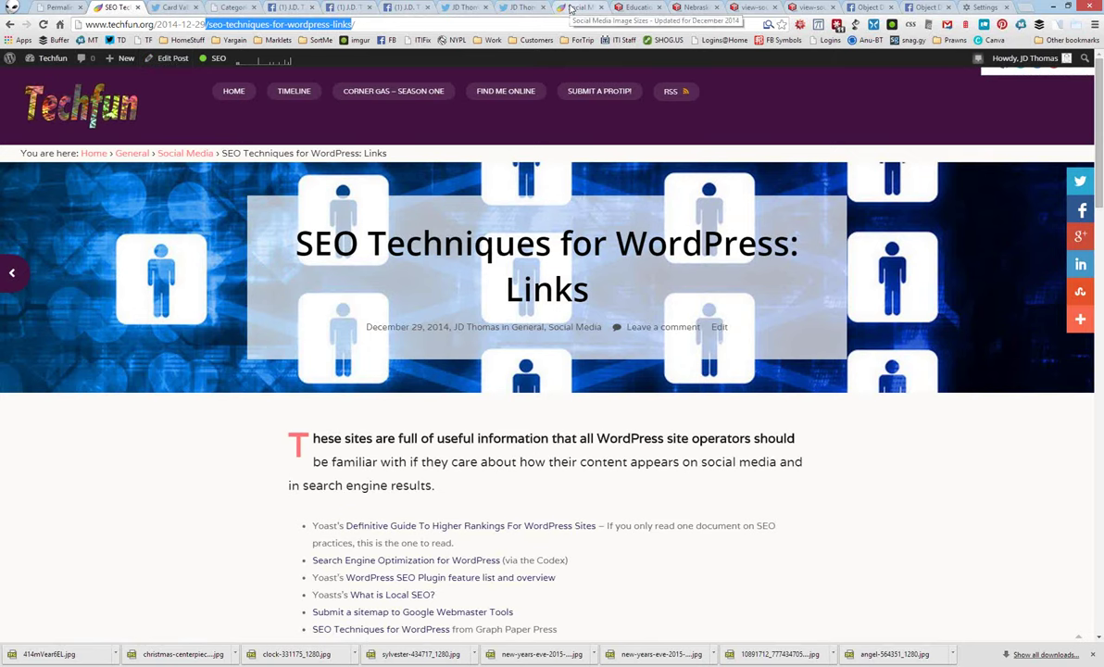
pyautogui.click(574, 7)
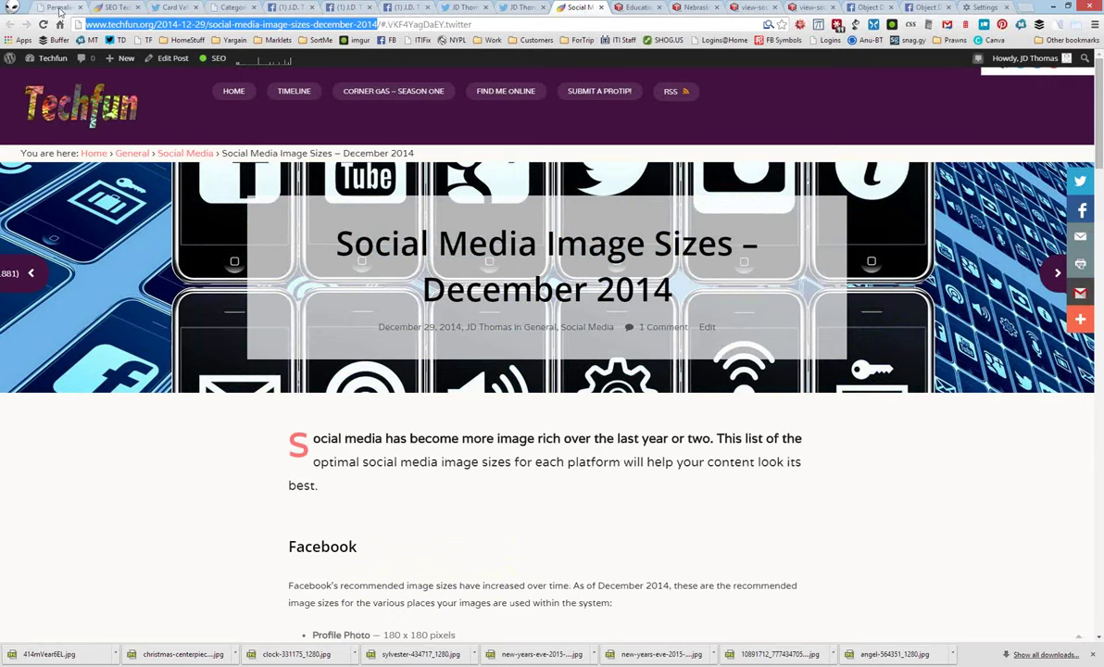
pyautogui.click(121, 7)
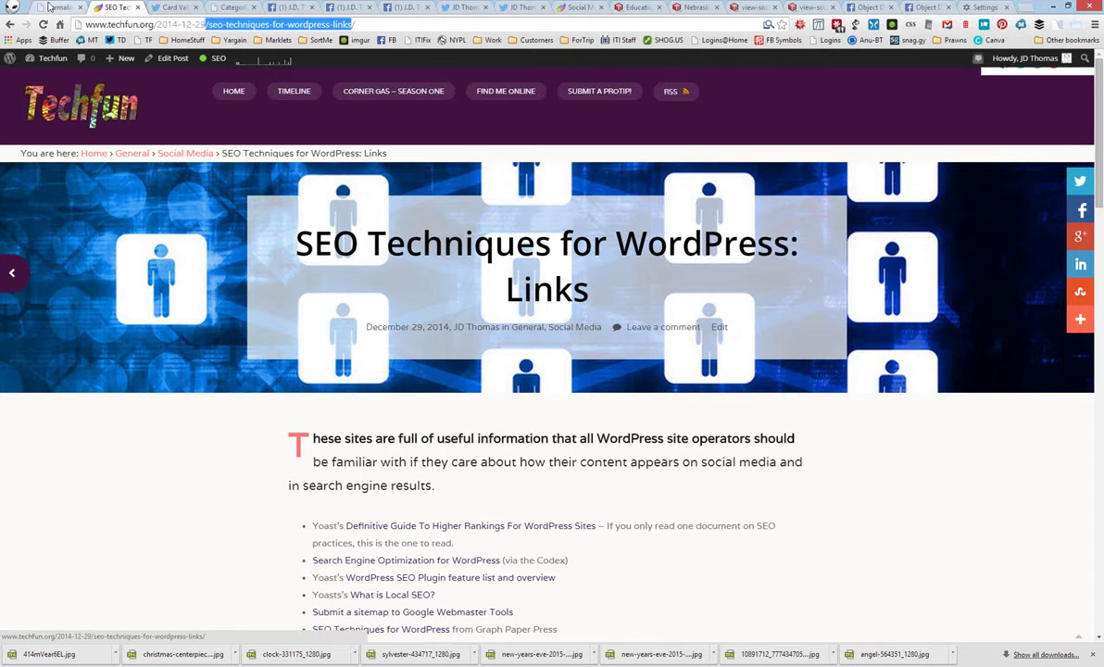
# Enable redirecting attachment URLs to the parent post URL in Yoast's Permalinks settings and view the Force Transport options, keeping Leave default
pyautogui.click(51, 7)
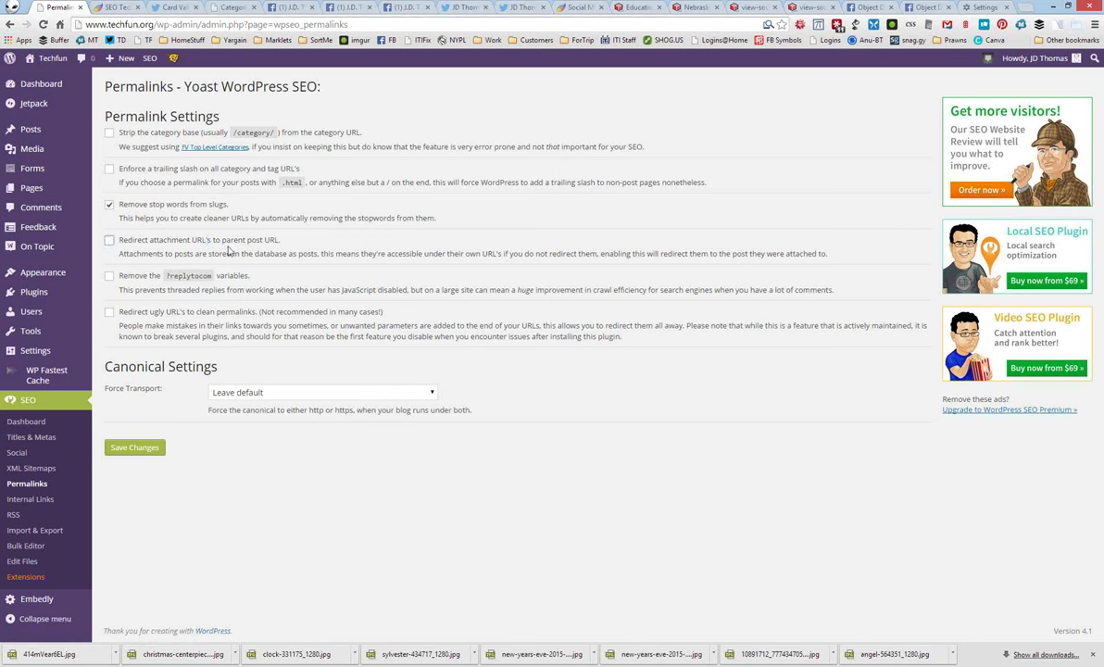
pyautogui.click(236, 242)
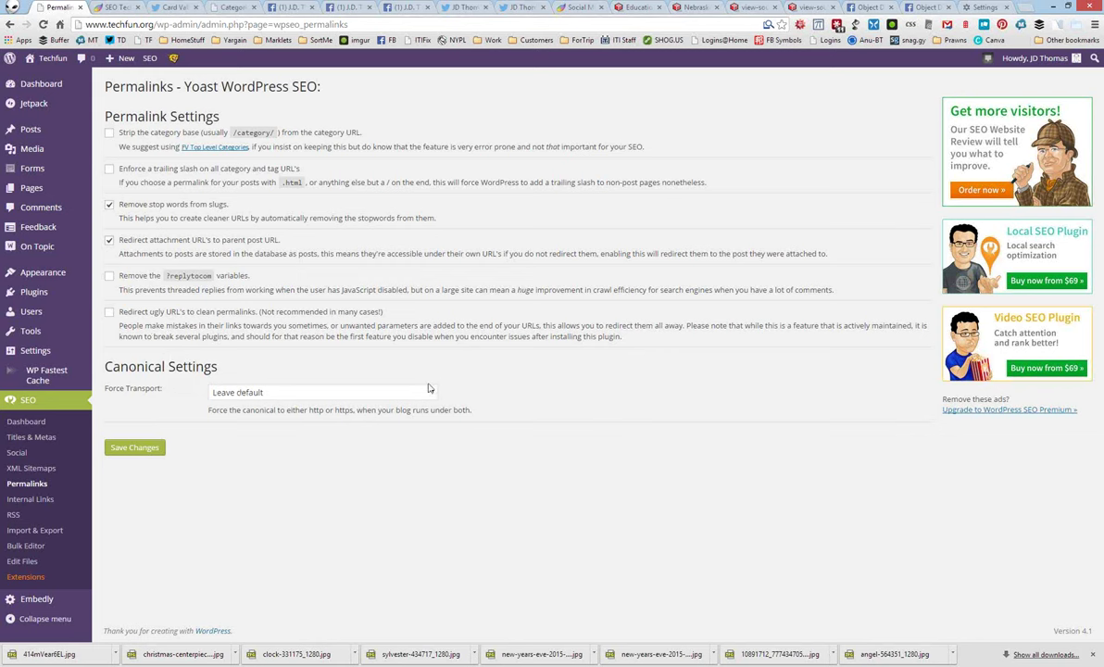
pyautogui.click(433, 394)
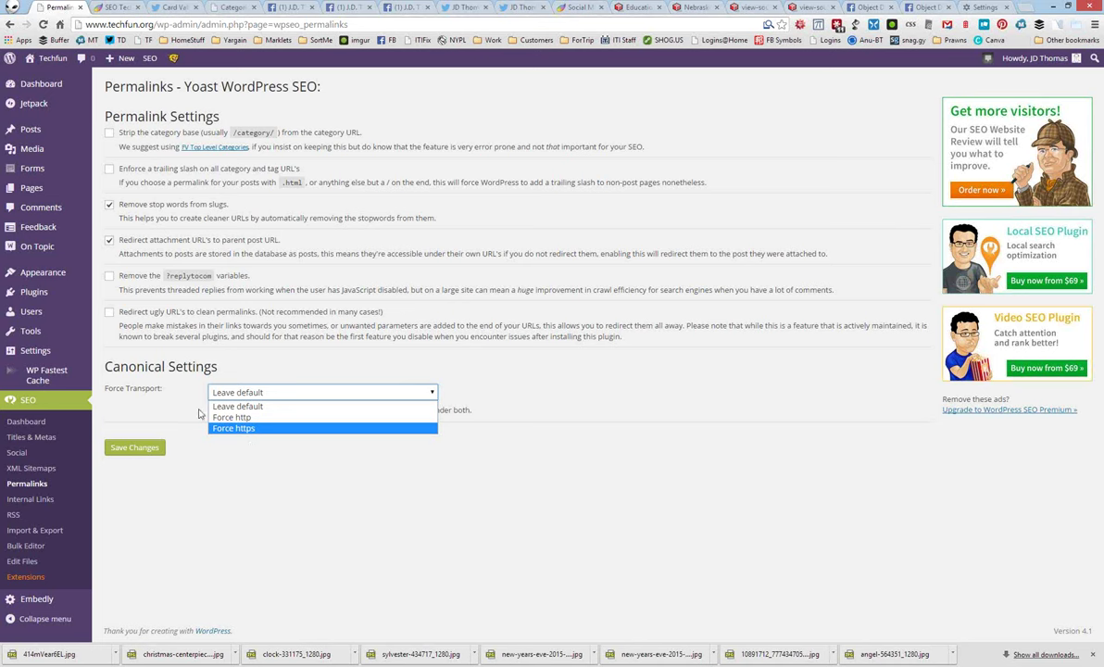
pyautogui.click(228, 382)
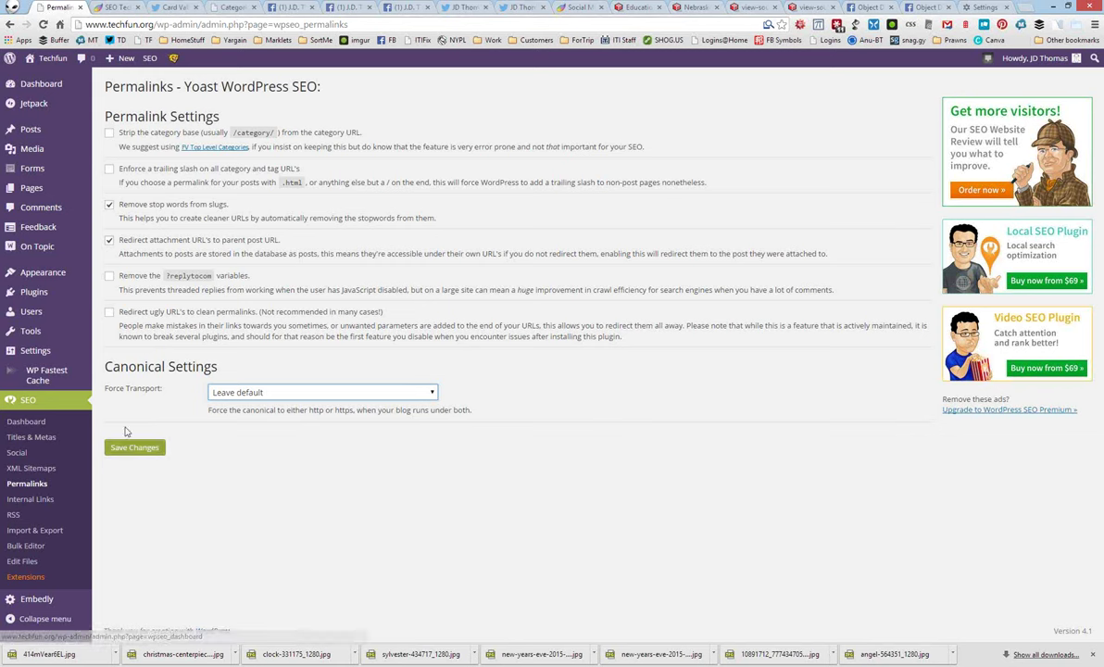
# Review Yoast's Internal Links breadcrumb settings, compare them with the breadcrumbs on the SEO Techniques article, and highlight the theme's breadcrumb PHP snippet
pyautogui.click(40, 503)
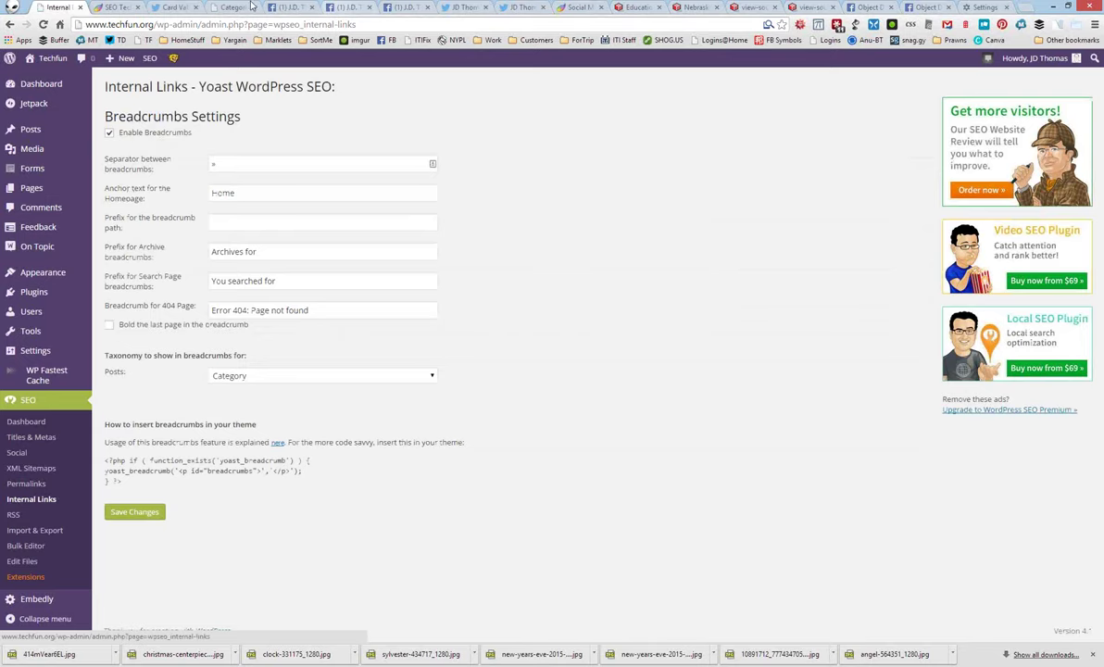
pyautogui.click(116, 7)
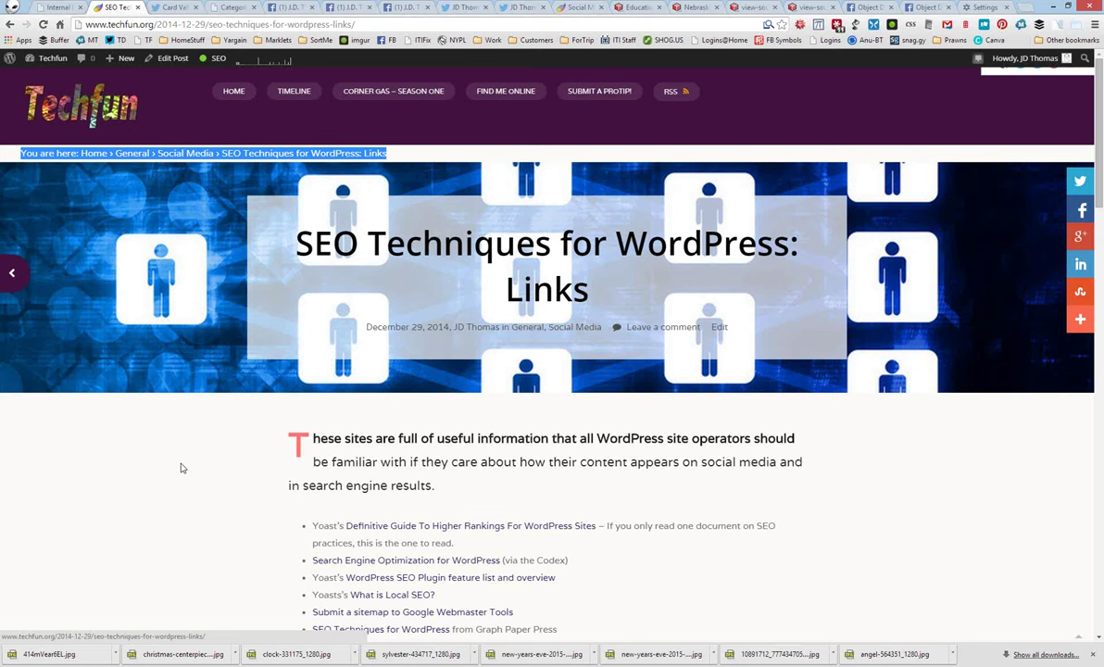
pyautogui.click(184, 464)
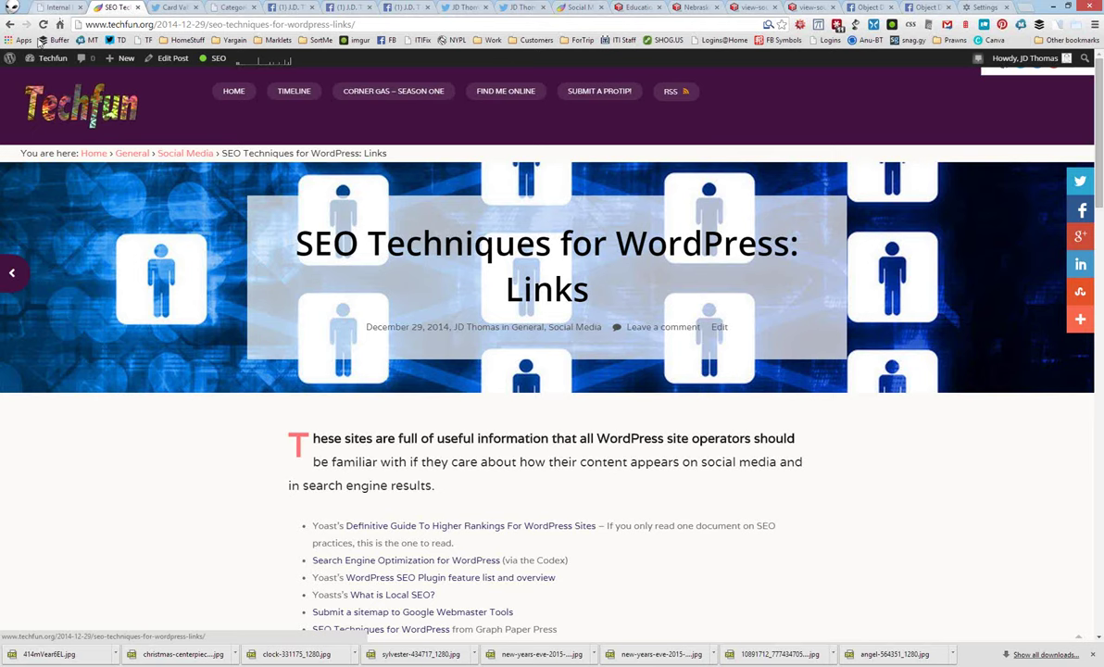
pyautogui.click(56, 9)
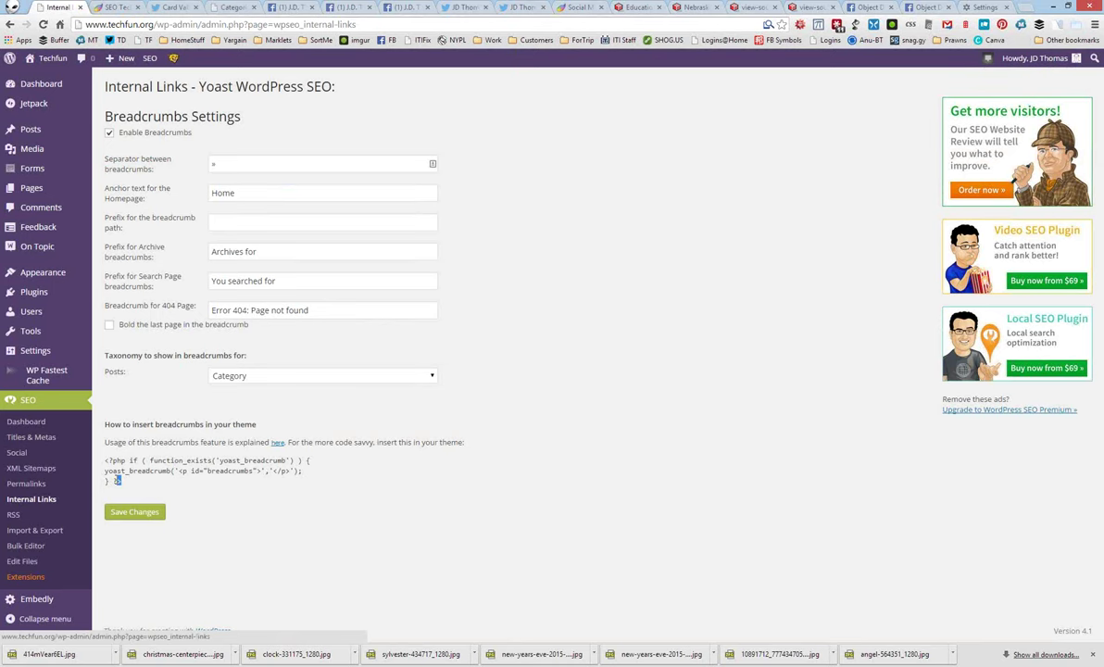
pyautogui.moveTo(124, 480); pyautogui.dragTo(108, 461)
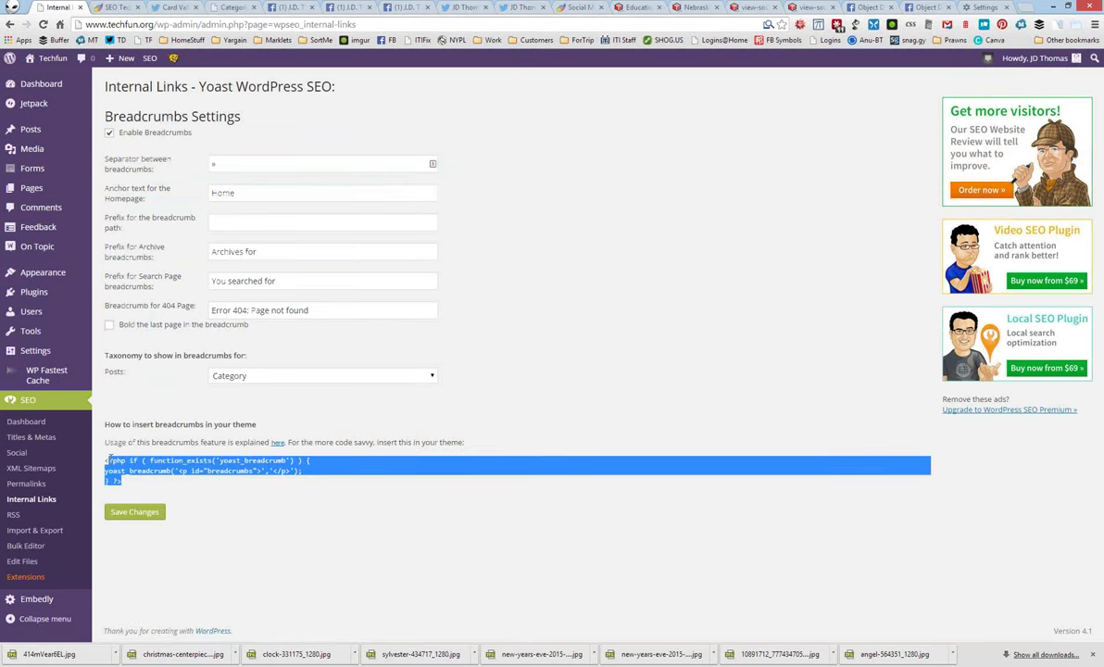
pyautogui.click(159, 453)
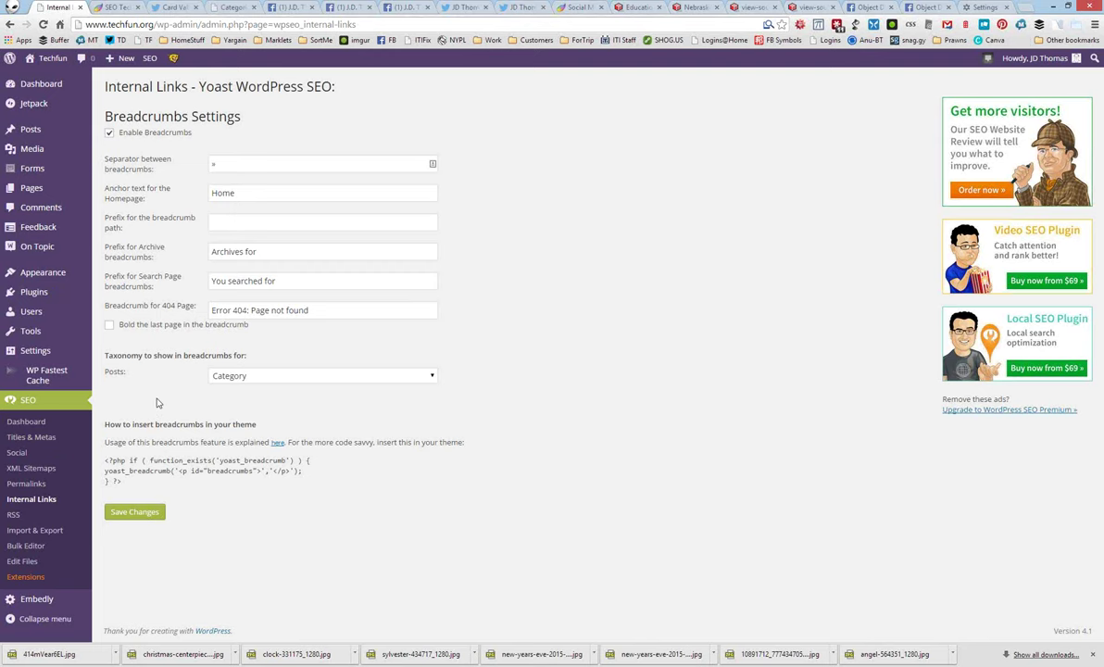
# Review Yoast's RSS feed content settings, highlighting the text placed after each post, and view the Import & Export settings
pyautogui.click(21, 515)
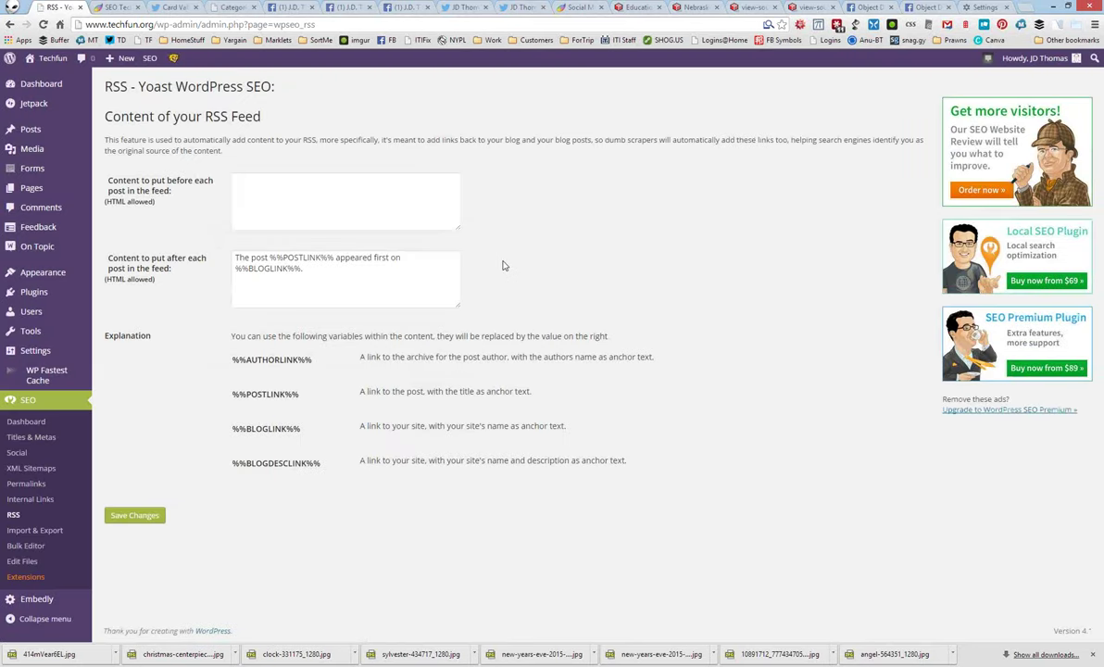
pyautogui.click(315, 177)
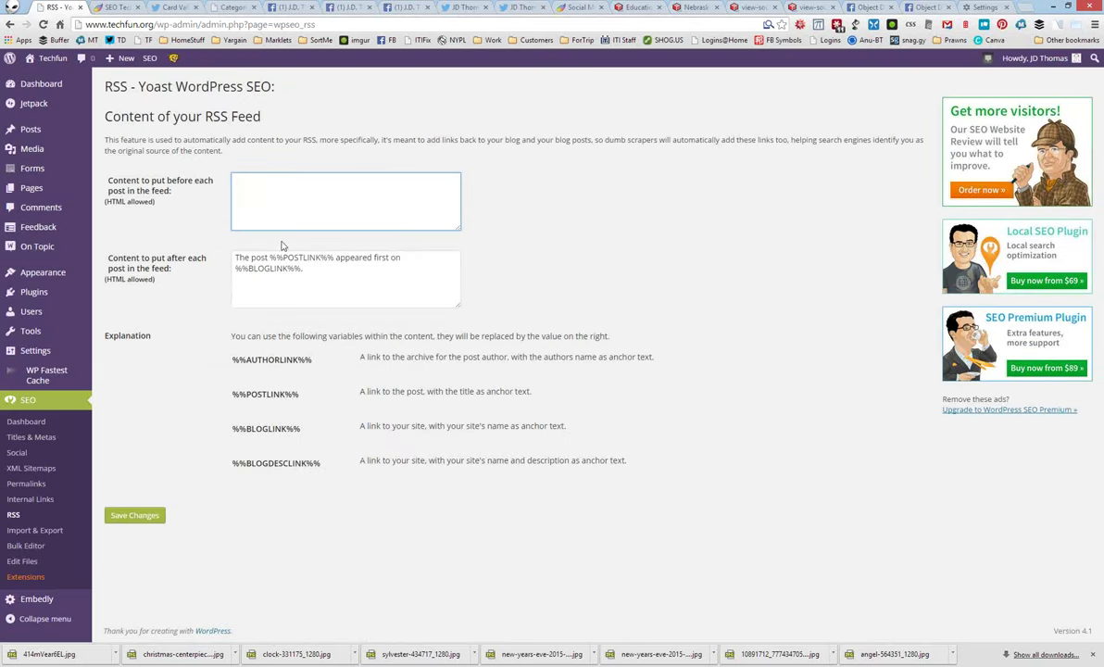
pyautogui.click(313, 287)
pyautogui.click(301, 180)
pyautogui.moveTo(311, 265); pyautogui.dragTo(227, 242)
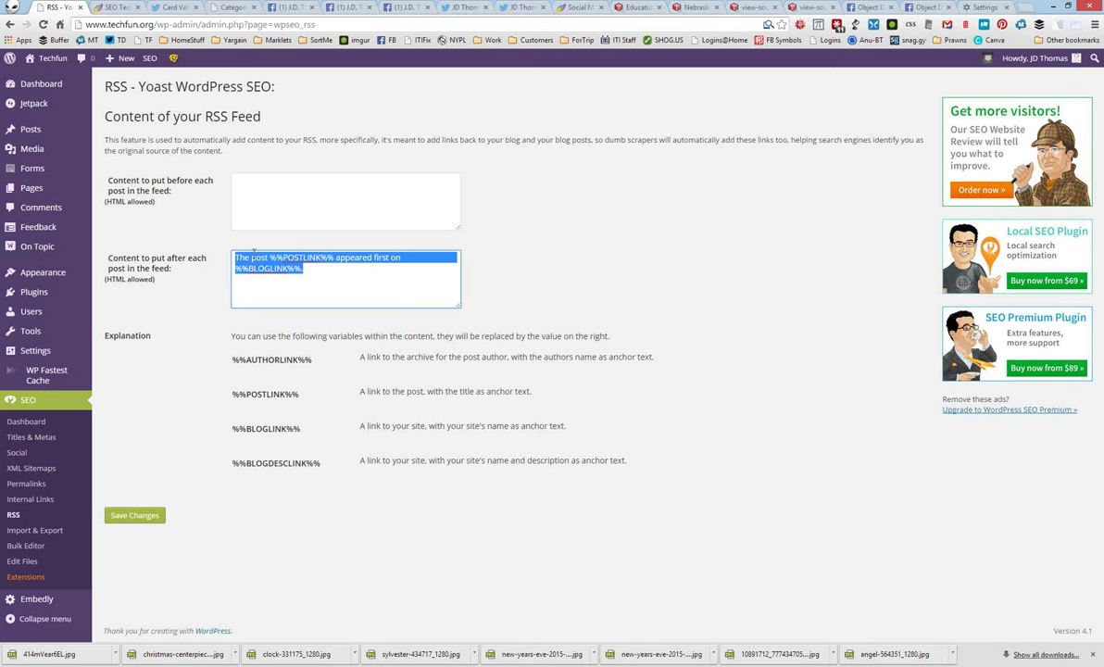
pyautogui.click(215, 254)
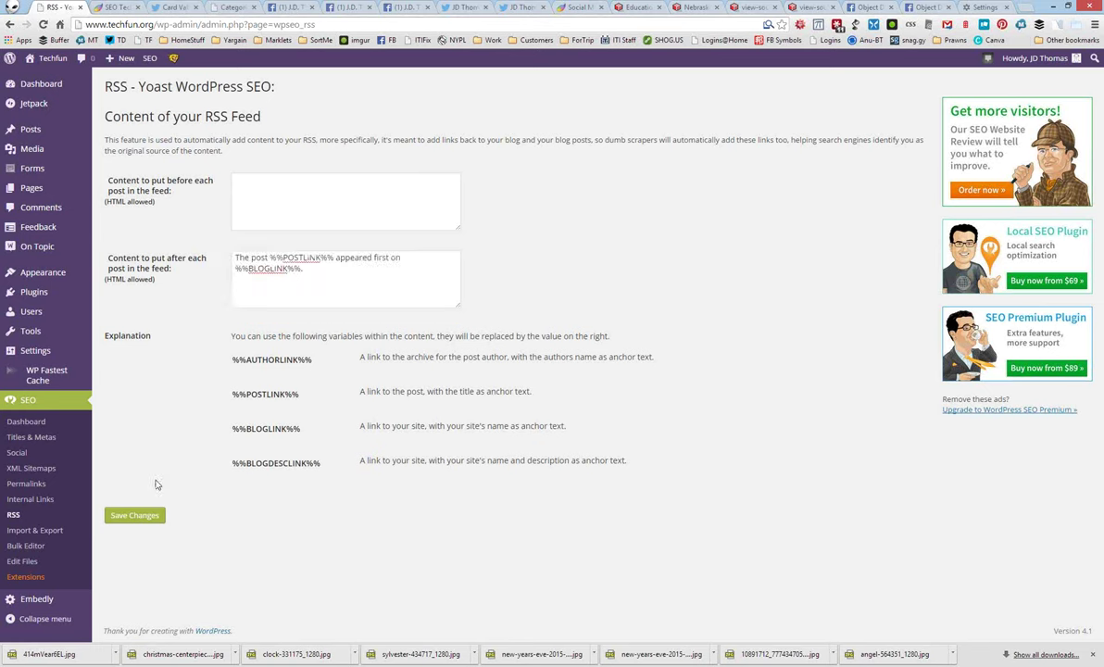
pyautogui.click(27, 531)
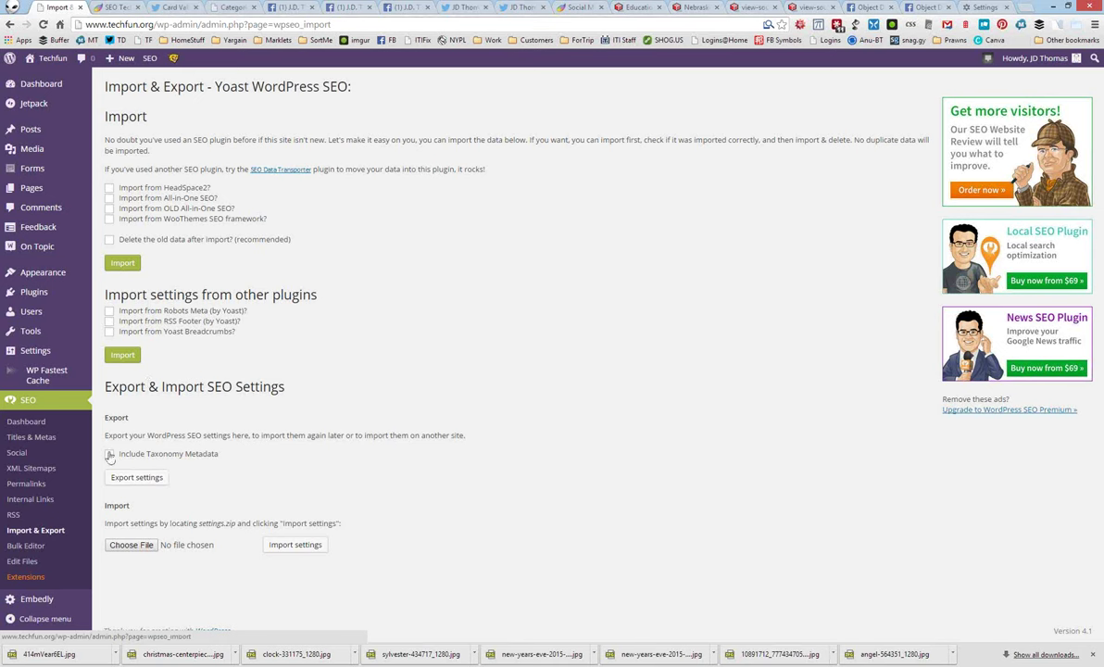
# Open Yoast's Bulk Editor for titles and compare the #DecisionDayPA post's page title with its existing Yoast SEO title
pyautogui.click(40, 548)
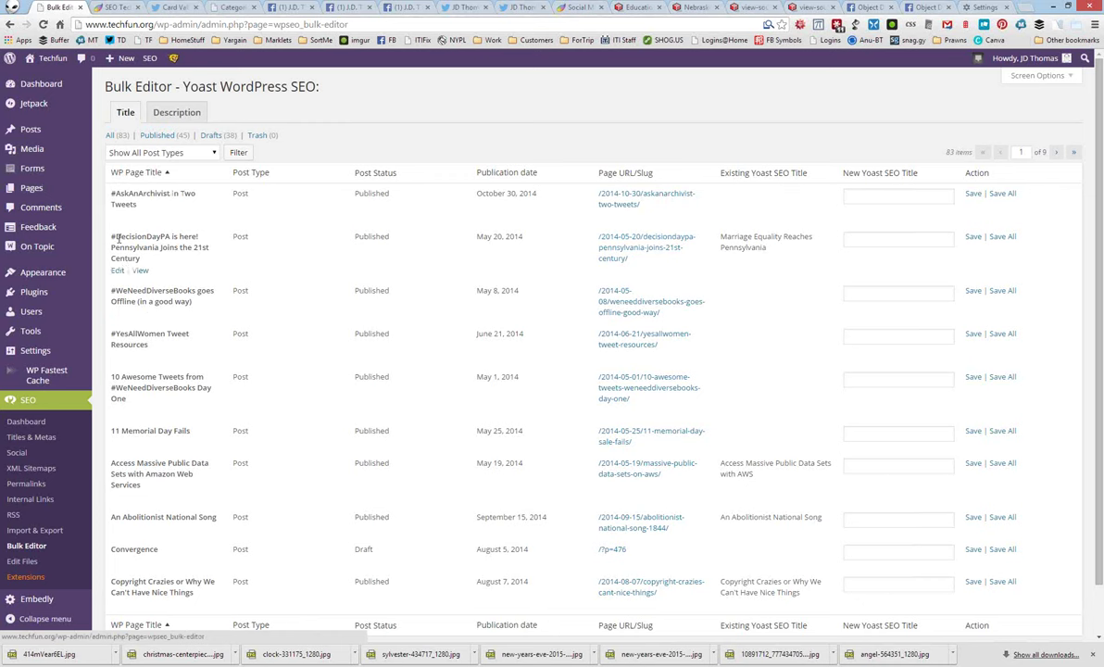
pyautogui.moveTo(109, 235); pyautogui.dragTo(166, 261)
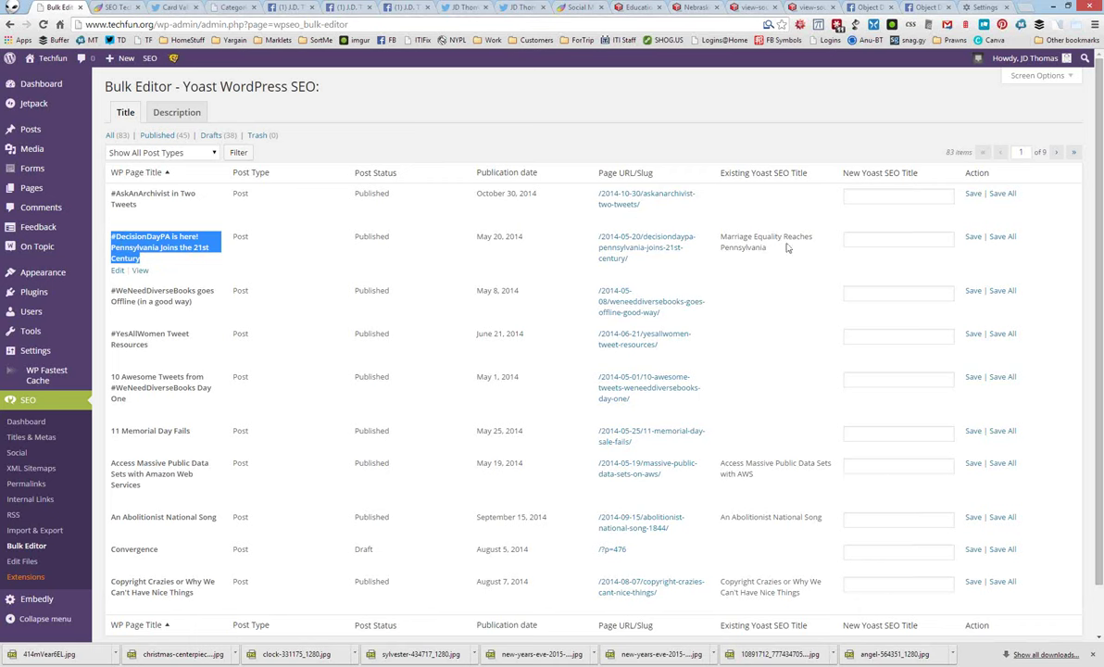
pyautogui.moveTo(786, 249); pyautogui.dragTo(718, 235)
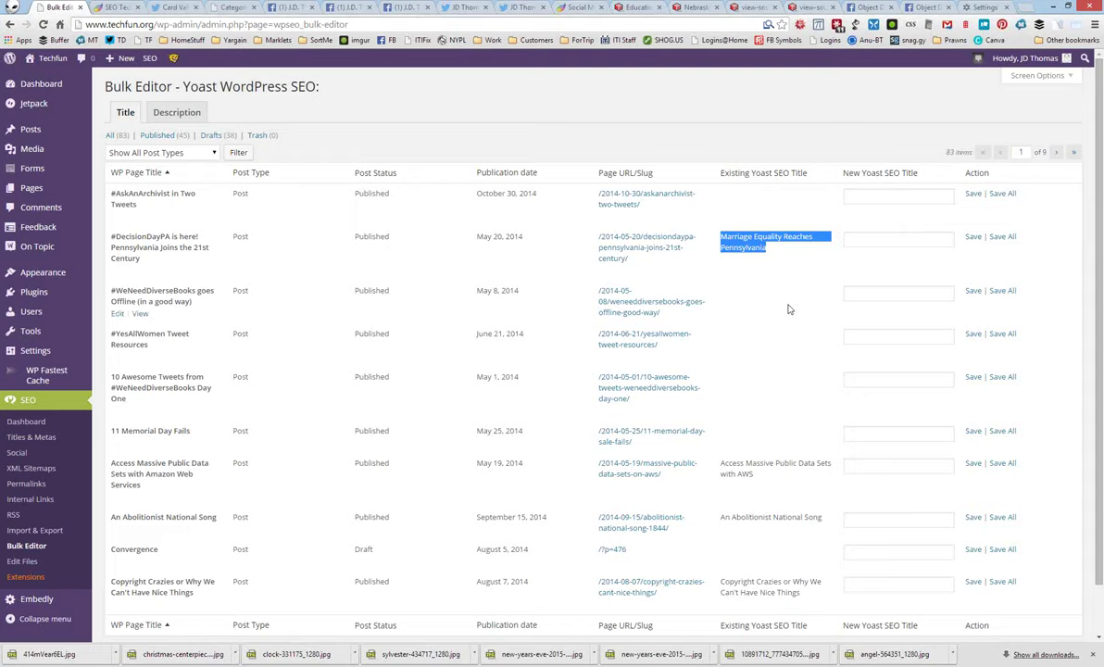
pyautogui.scroll(-2, 558, 320)
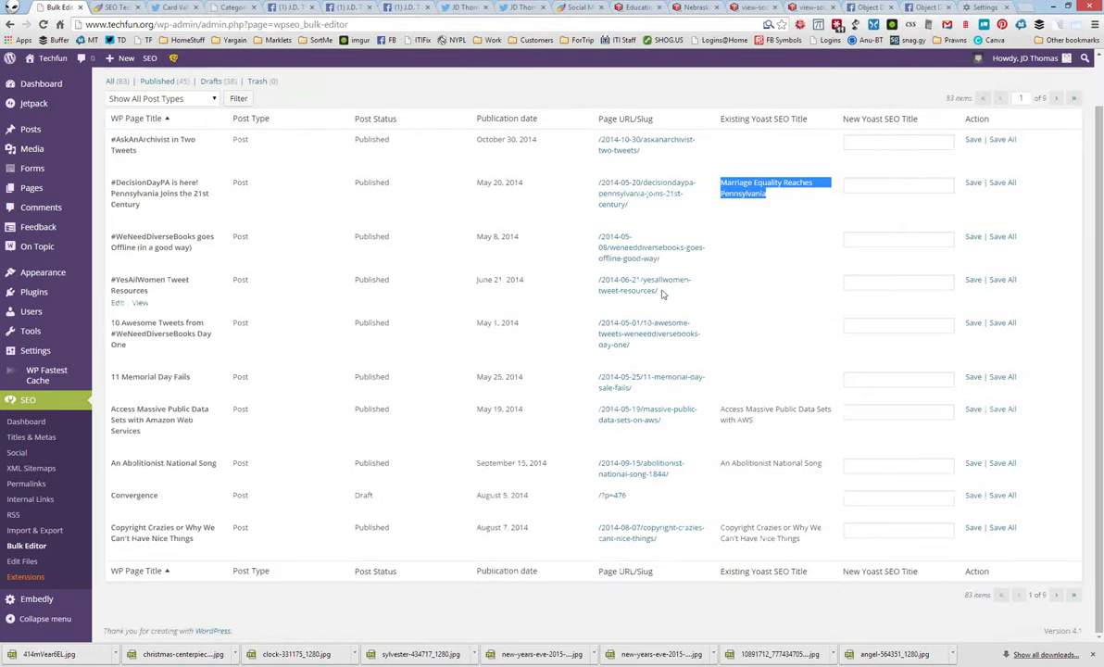
pyautogui.scroll(2, 176, 120)
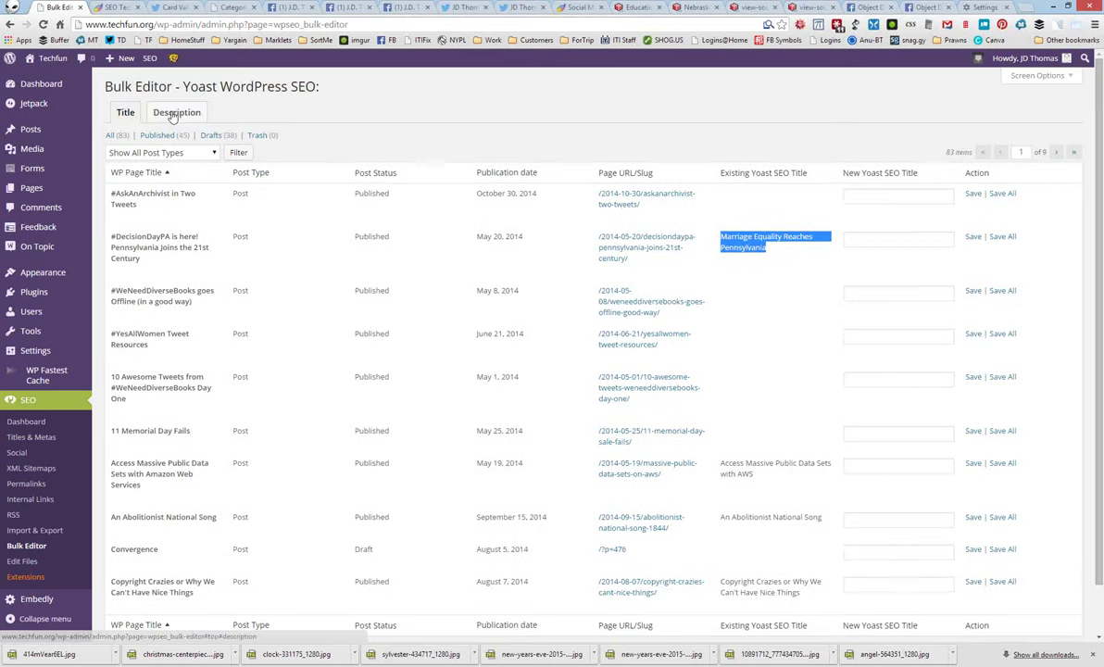
# Review the existing meta descriptions in the Bulk Editor and inspect the empty new description field for #AskAnArchivist in Two Tweets
pyautogui.click(173, 114)
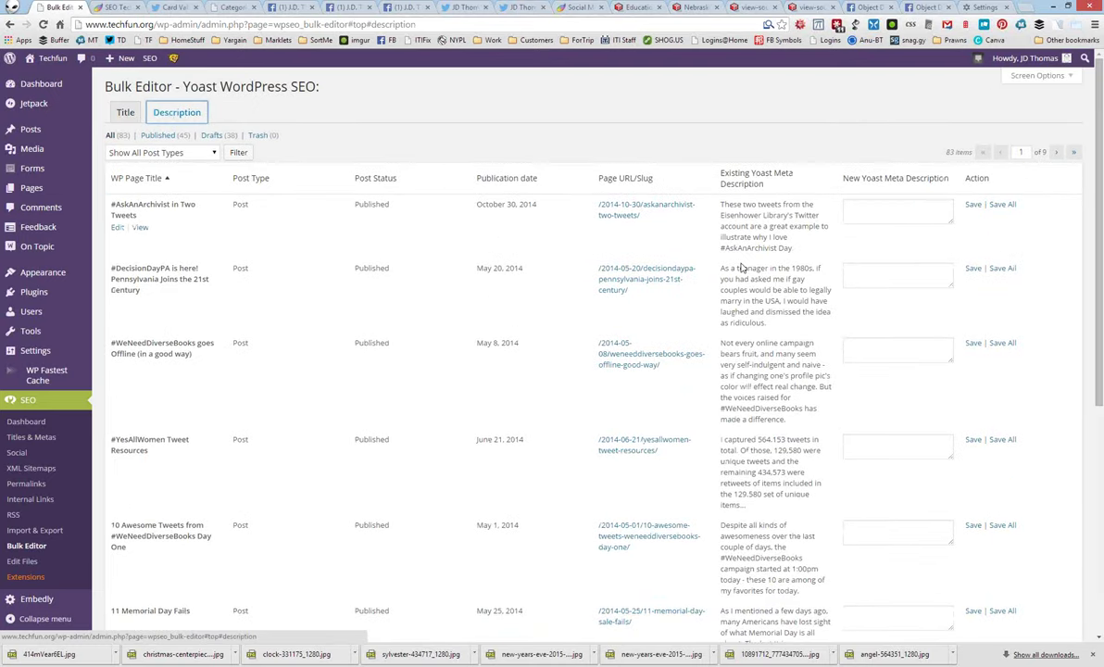
pyautogui.scroll(-4, 741, 268)
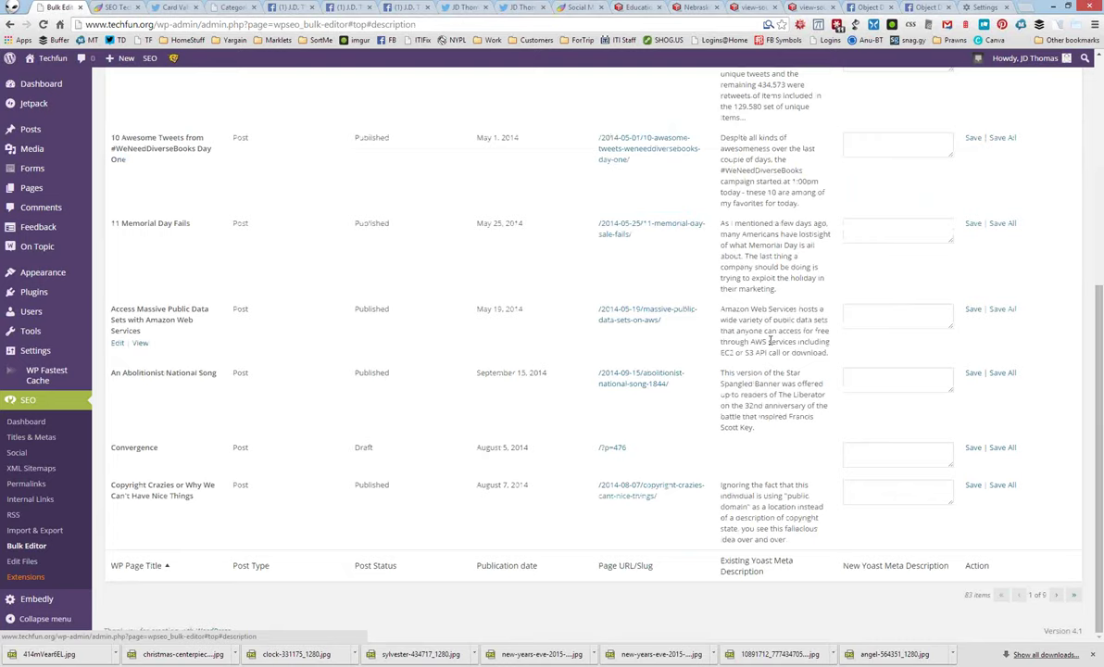
pyautogui.scroll(3, 770, 341)
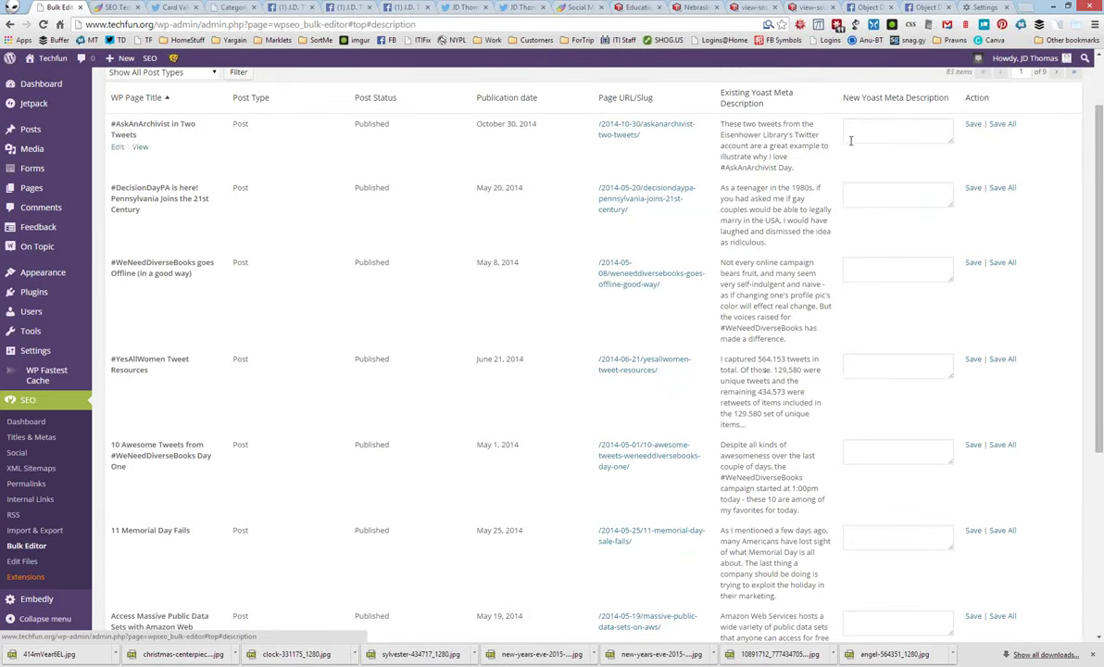
pyautogui.click(850, 139)
pyautogui.write('None')
pyautogui.hotkey('ctrl', 'a')
pyautogui.press('BackSpace')
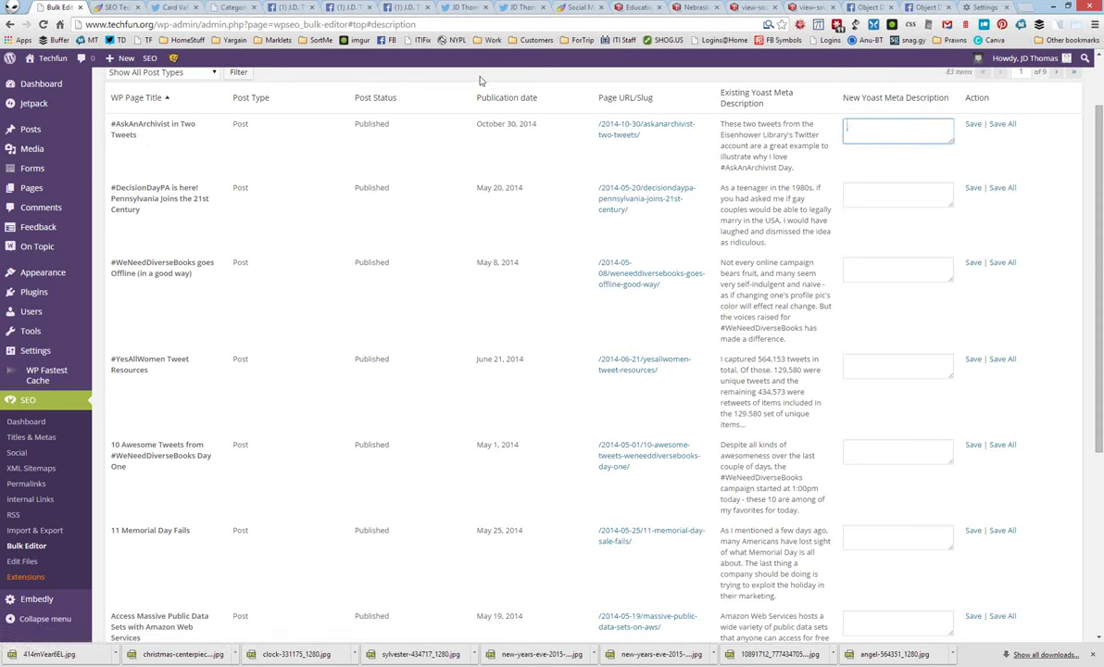
# Open Yoast's Edit Files settings and highlight the /wp-admin/ disallow path and the sitemap URL in robots.txt
pyautogui.click(19, 575)
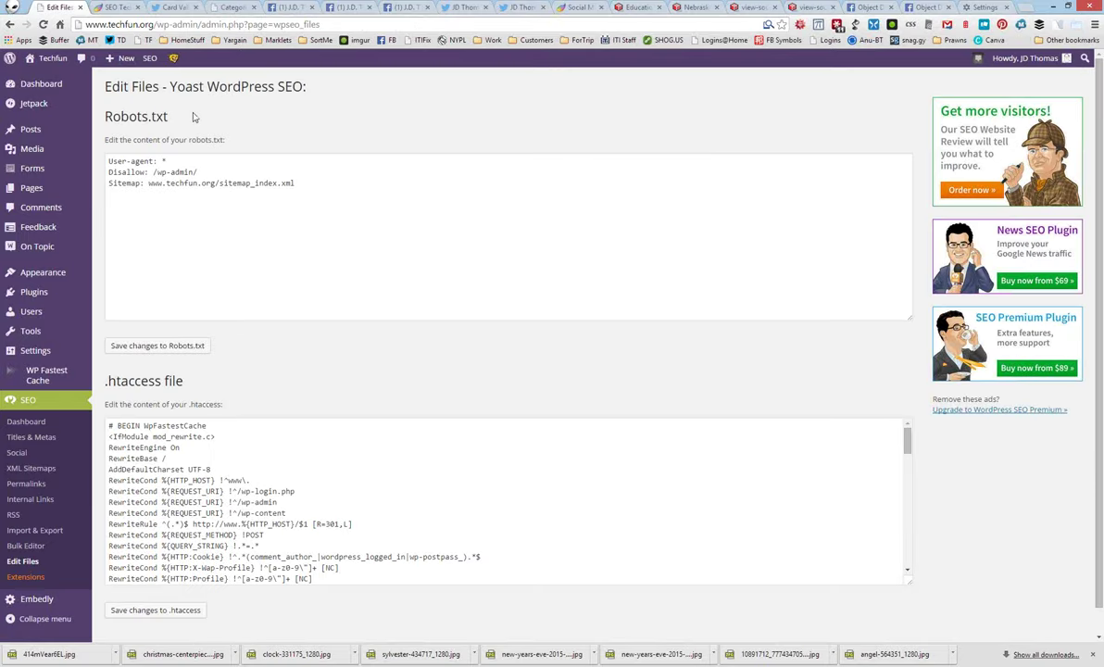
pyautogui.click(308, 184)
pyautogui.moveTo(204, 171); pyautogui.dragTo(153, 172)
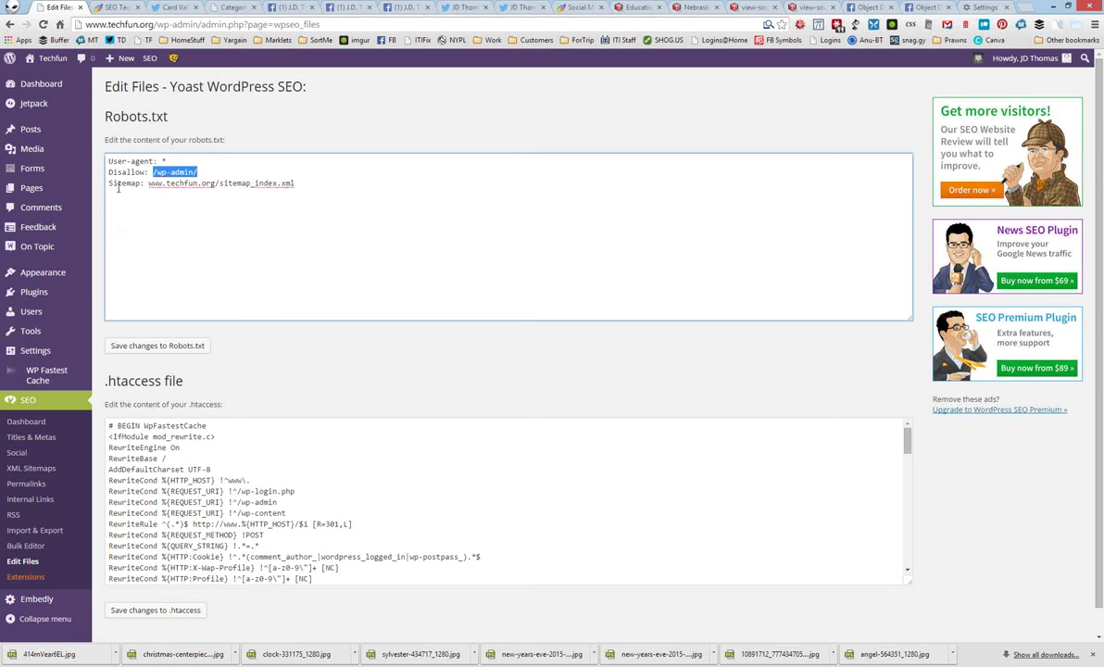
pyautogui.moveTo(297, 183); pyautogui.dragTo(148, 182)
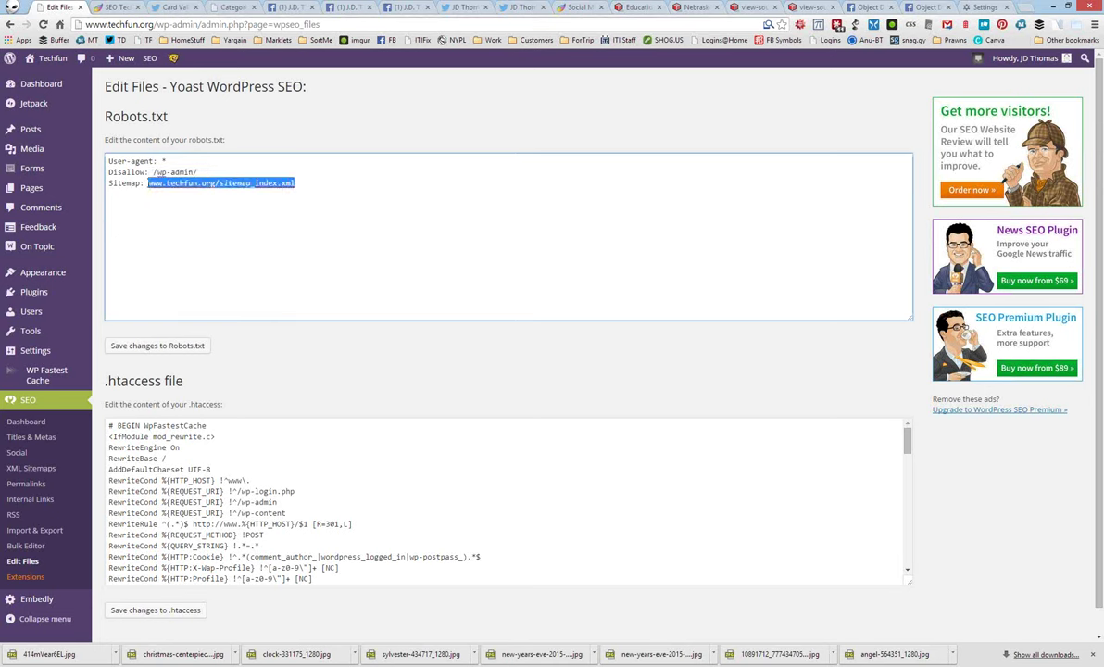
# Open the sitemap_index.xml address from robots.txt in a new tab, view the XML sitemap, and return to Edit Files
pyautogui.rightClick(156, 171)
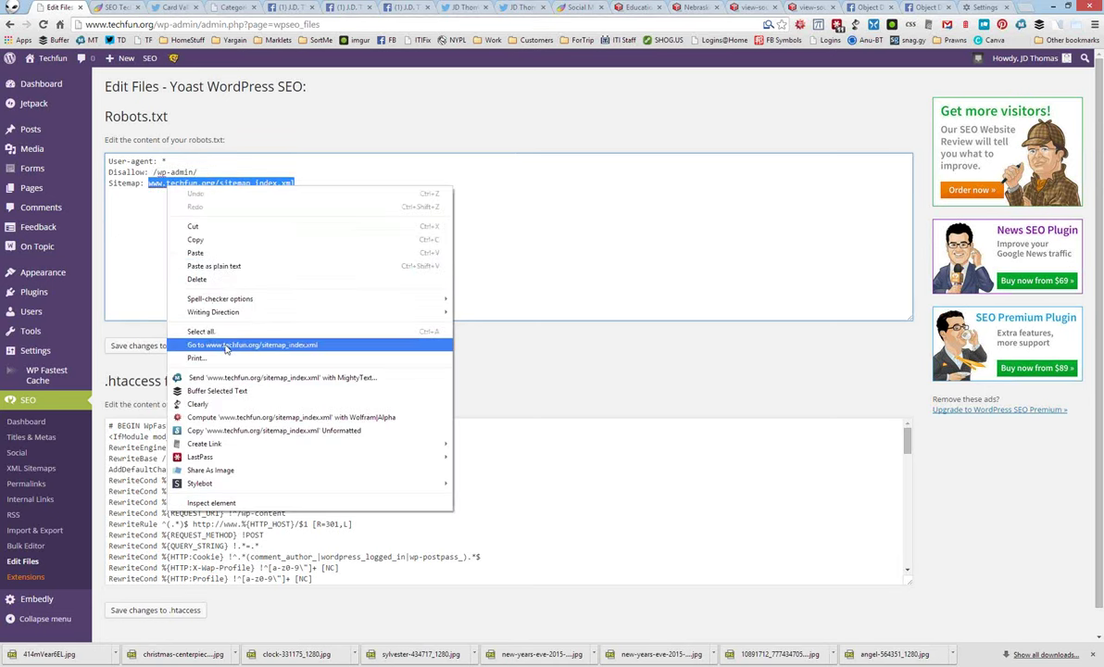
pyautogui.click(215, 316)
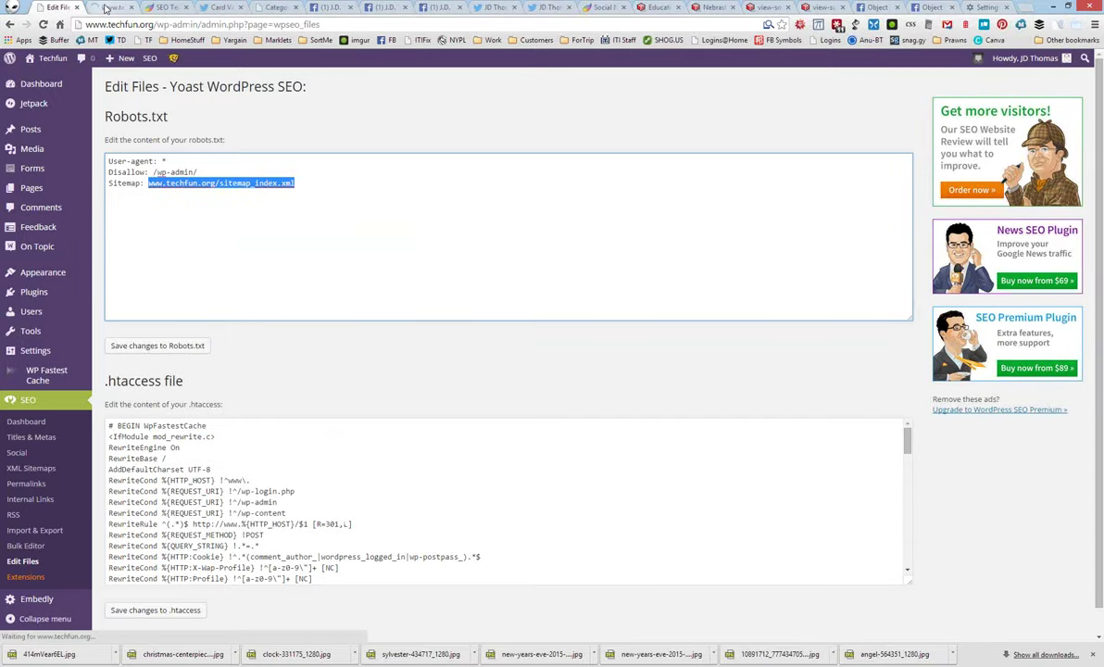
pyautogui.click(111, 7)
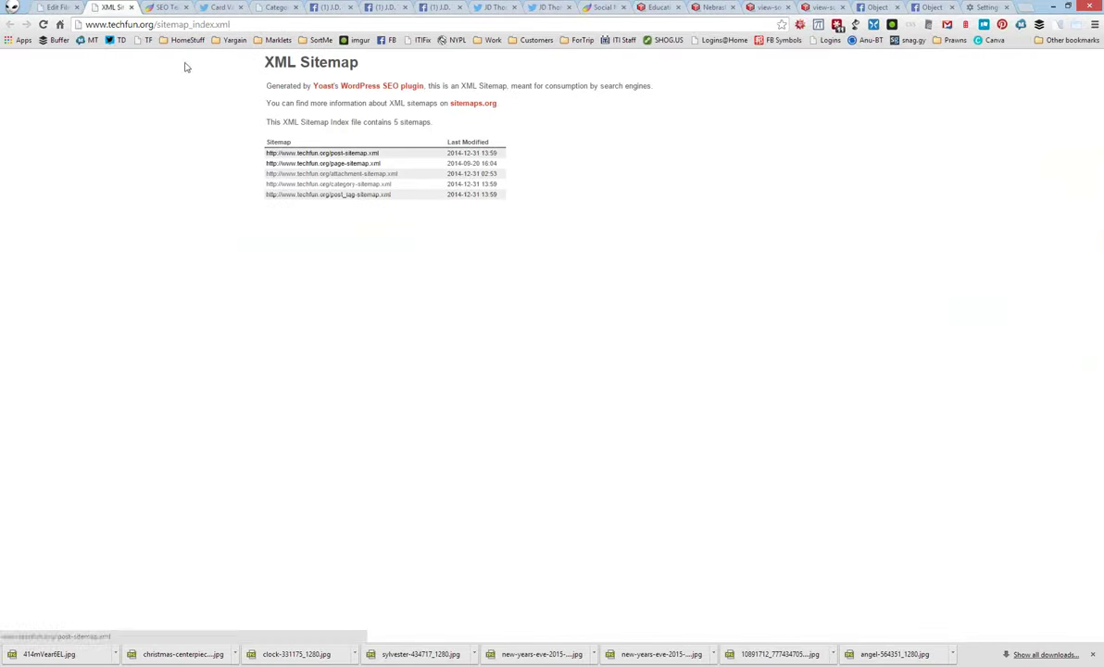
pyautogui.click(67, 7)
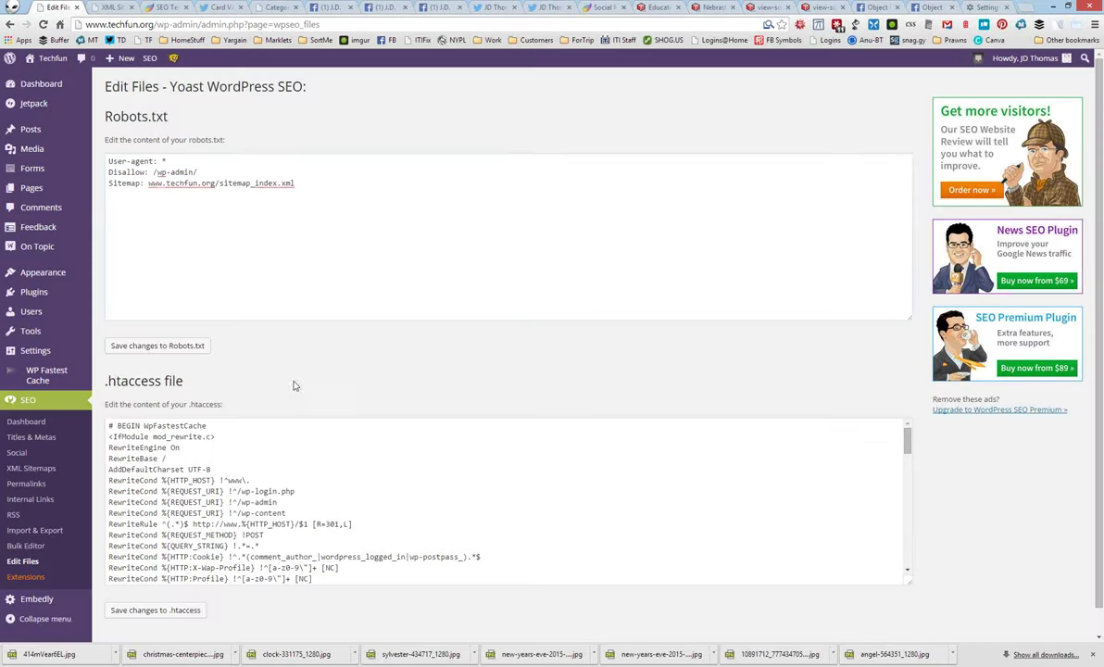
# Examine the .htaccess file's contents, including the WpFastestCache, GzipWpFastestCache and WordPress rewrite sections
pyautogui.scroll(-1, 283, 371)
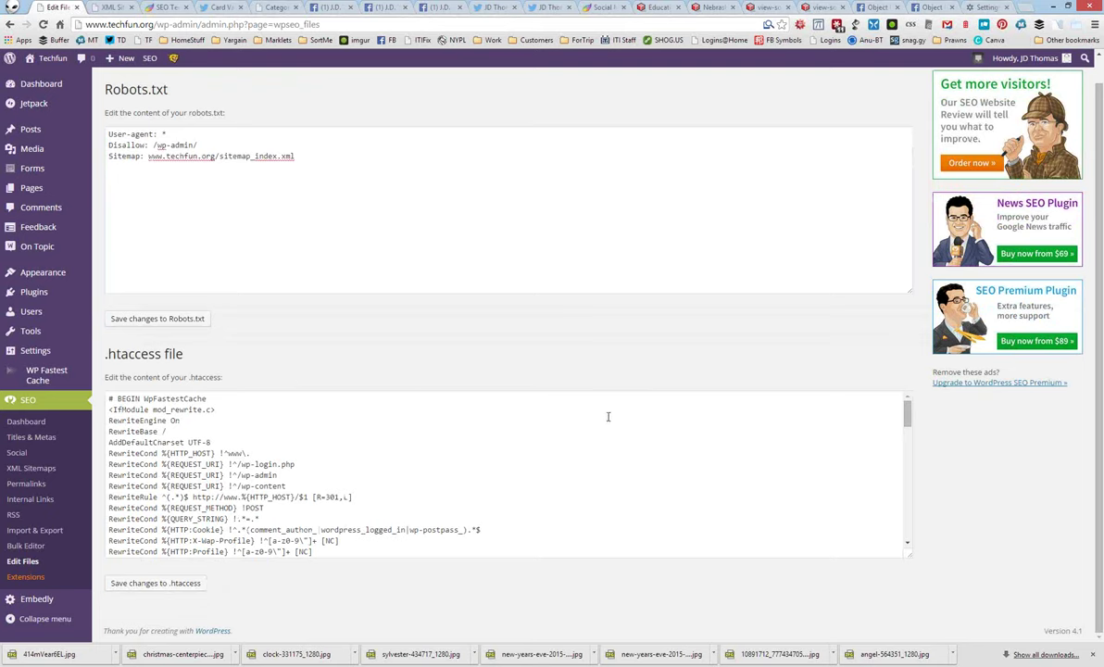
pyautogui.scroll(-5, 592, 436)
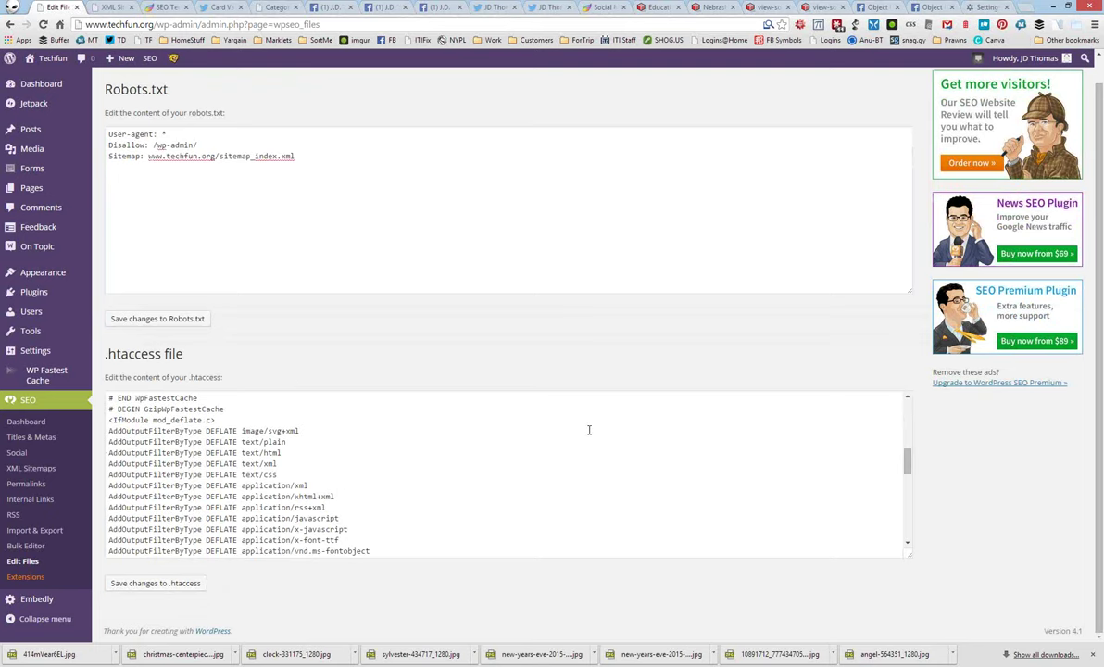
pyautogui.scroll(-5, 579, 440)
pyautogui.scroll(12, 576, 444)
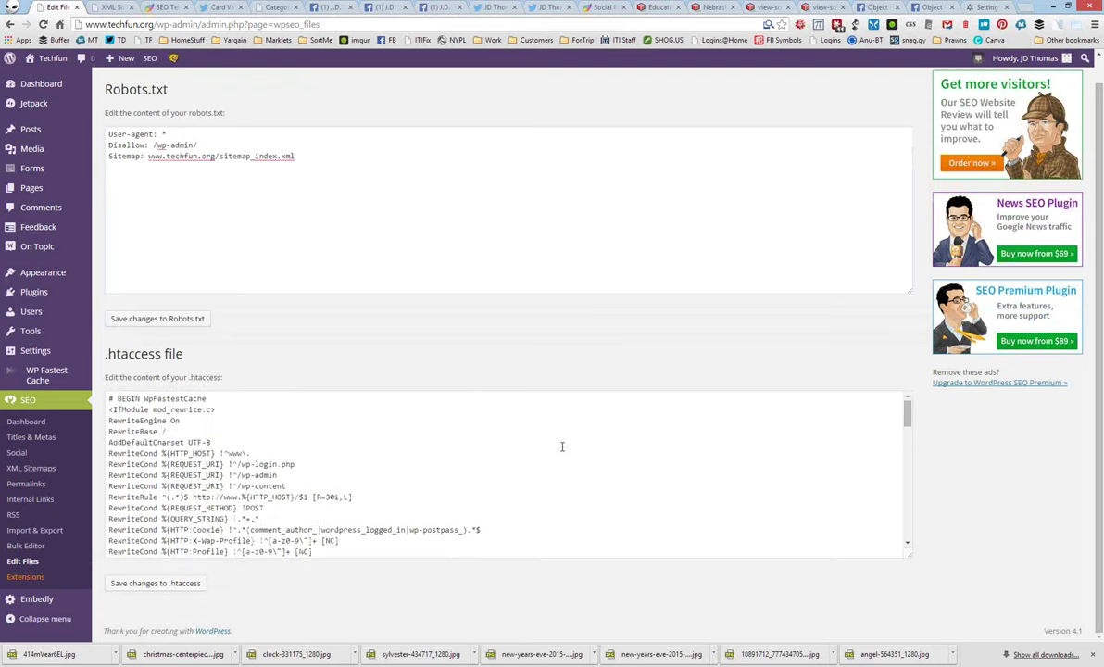
pyautogui.scroll(-1, 514, 371)
pyautogui.scroll(-5, 532, 446)
pyautogui.scroll(-3, 685, 456)
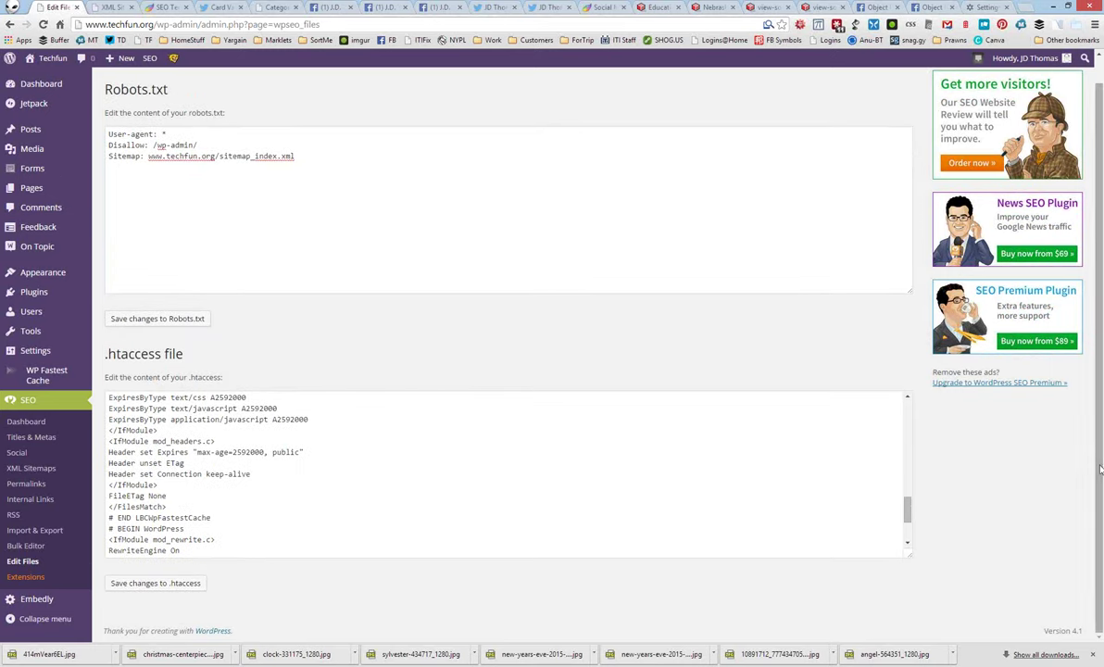
pyautogui.scroll(-3, 729, 474)
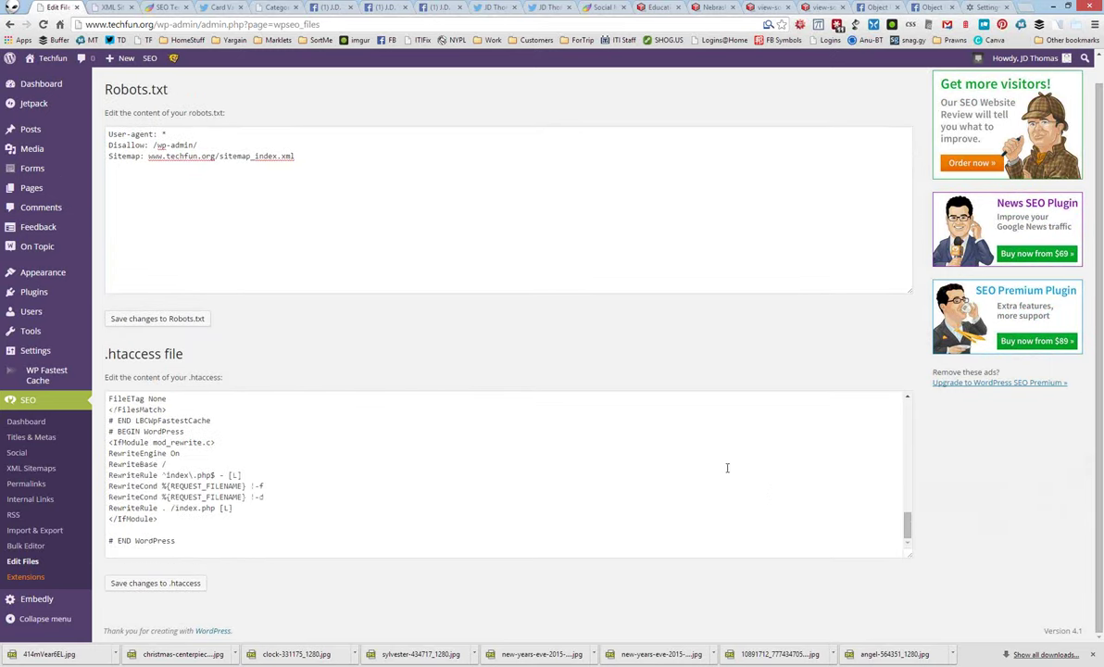
pyautogui.moveTo(906, 510); pyautogui.dragTo(883, 377)
pyautogui.click(436, 347)
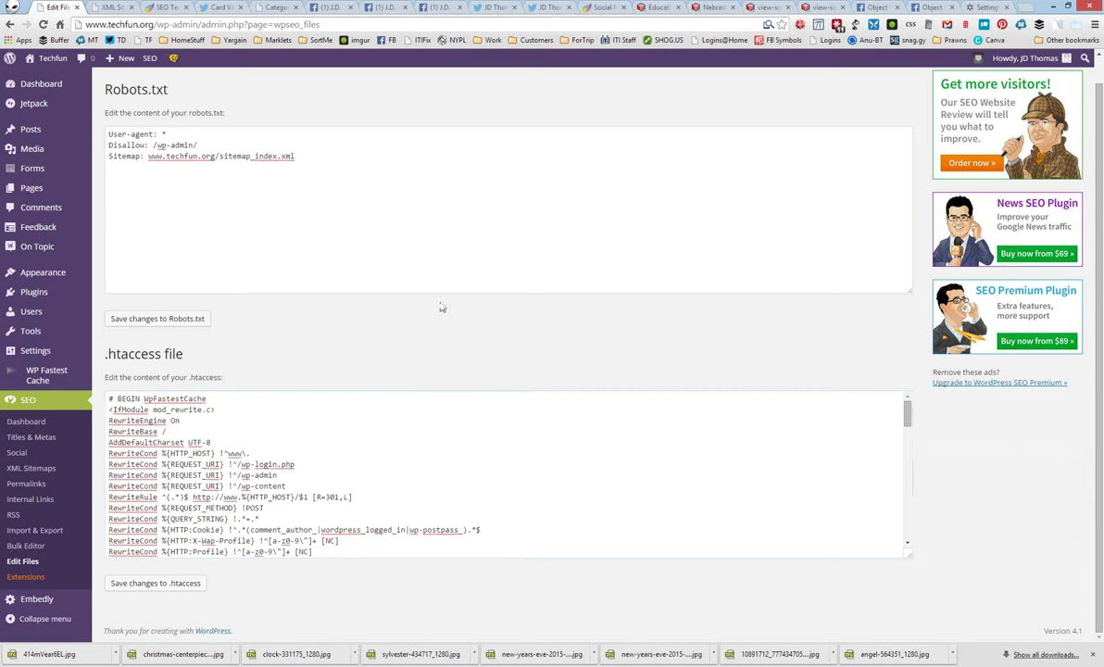
pyautogui.scroll(-3, 507, 418)
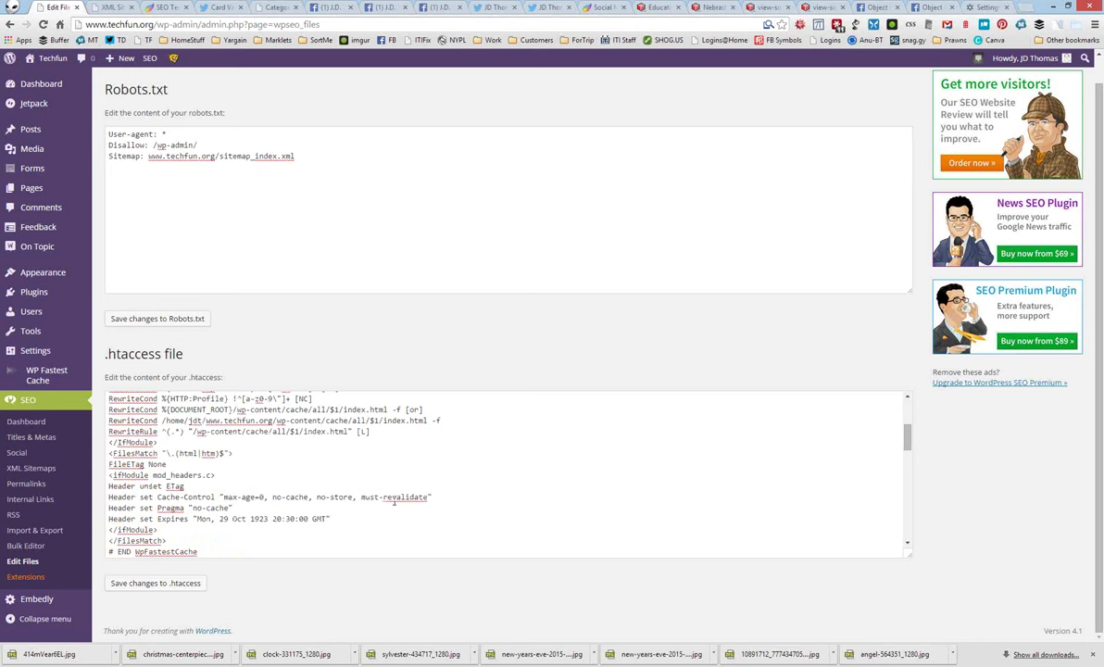
pyautogui.scroll(-2, 384, 459)
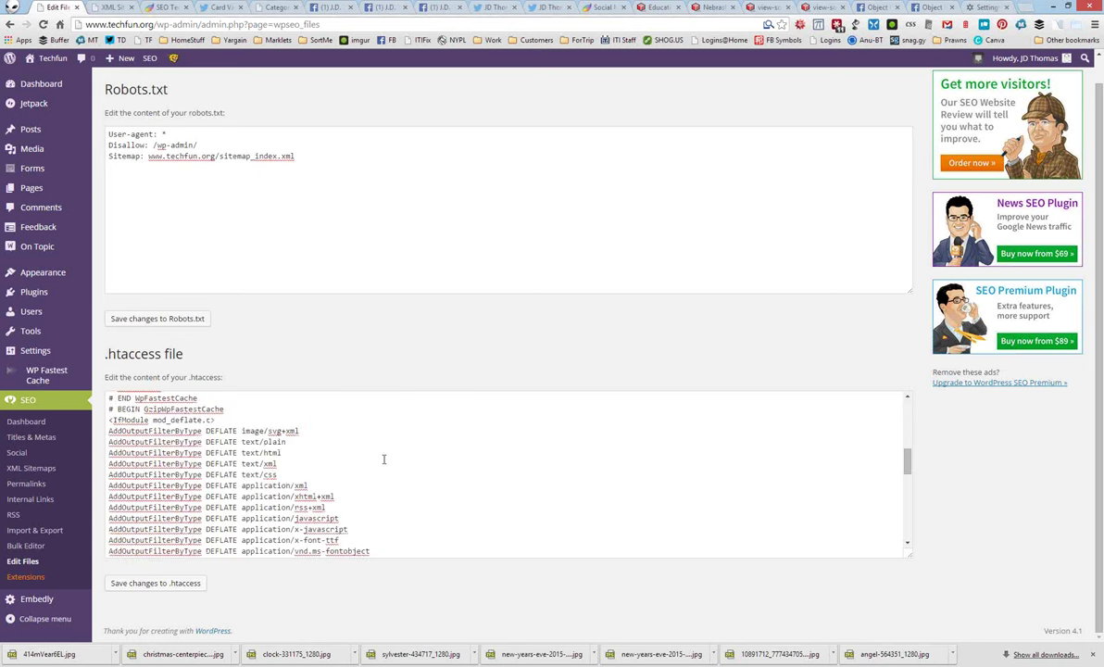
# Finish looking through the .htaccess rules from end to beginning and open Yoast's Extensions page
pyautogui.scroll(-2, 383, 459)
pyautogui.scroll(5, 382, 458)
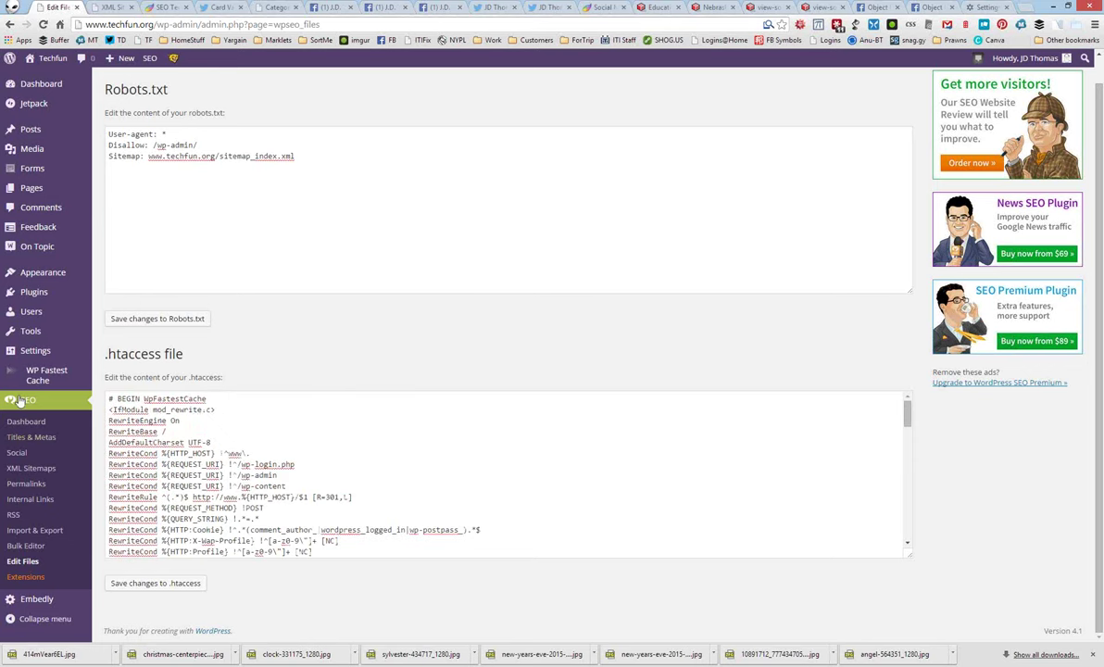
pyautogui.click(23, 546)
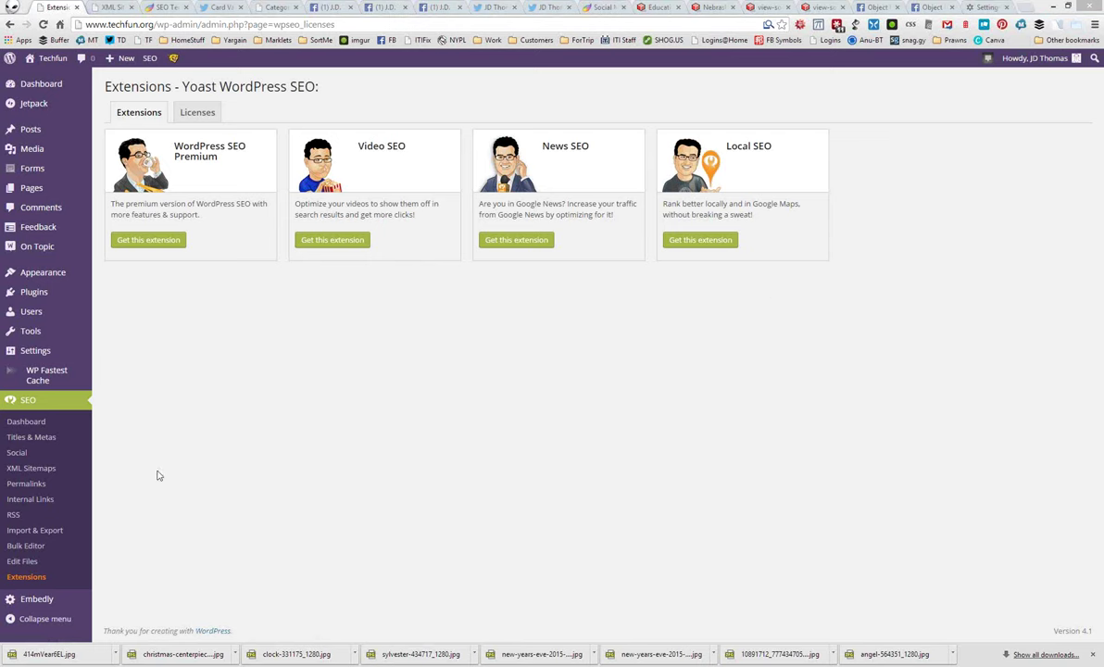
# Review the Home, Post Types, Taxonomies and Other sections of Yoast's Titles & Metas, and open the Social settings
pyautogui.click(21, 441)
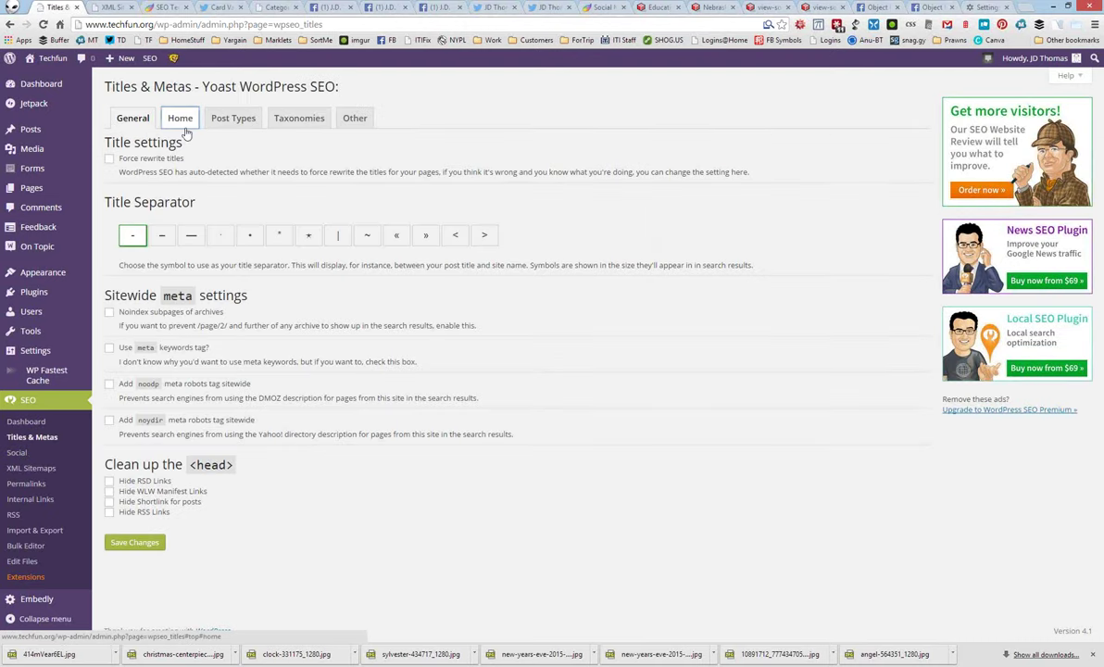
pyautogui.click(183, 120)
pyautogui.click(222, 122)
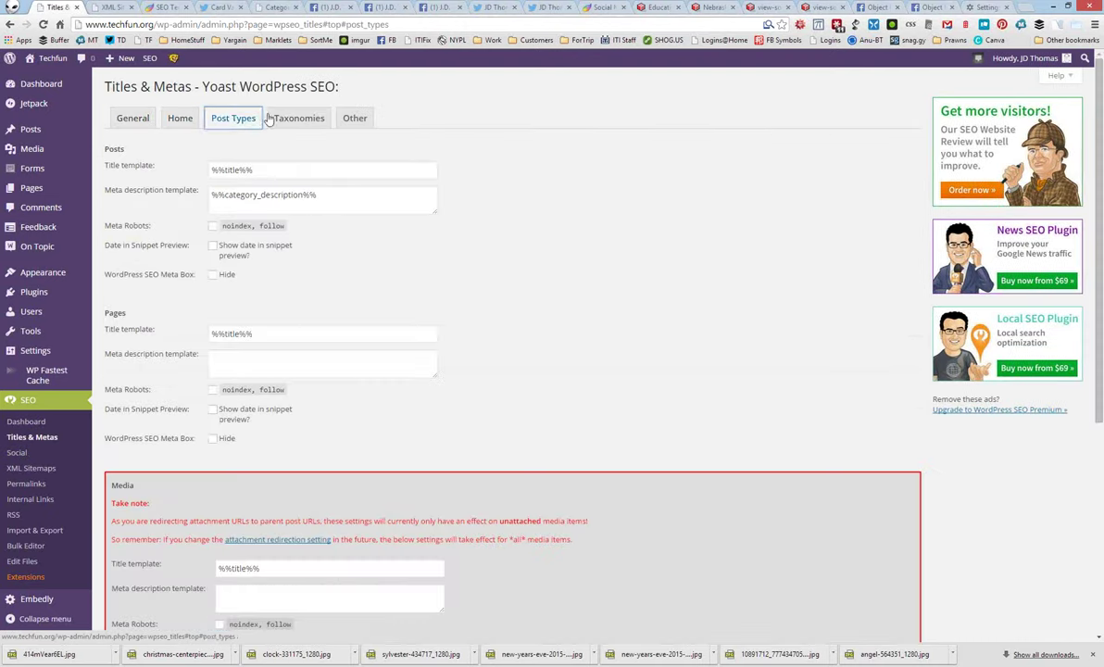
pyautogui.click(278, 121)
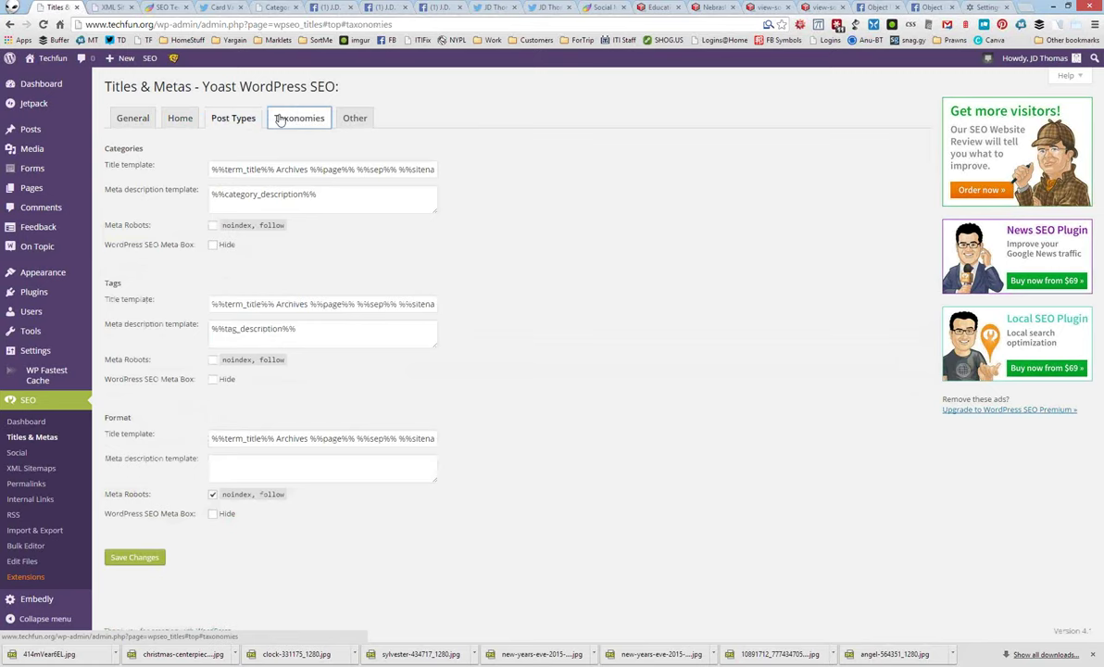
pyautogui.click(355, 119)
pyautogui.click(233, 118)
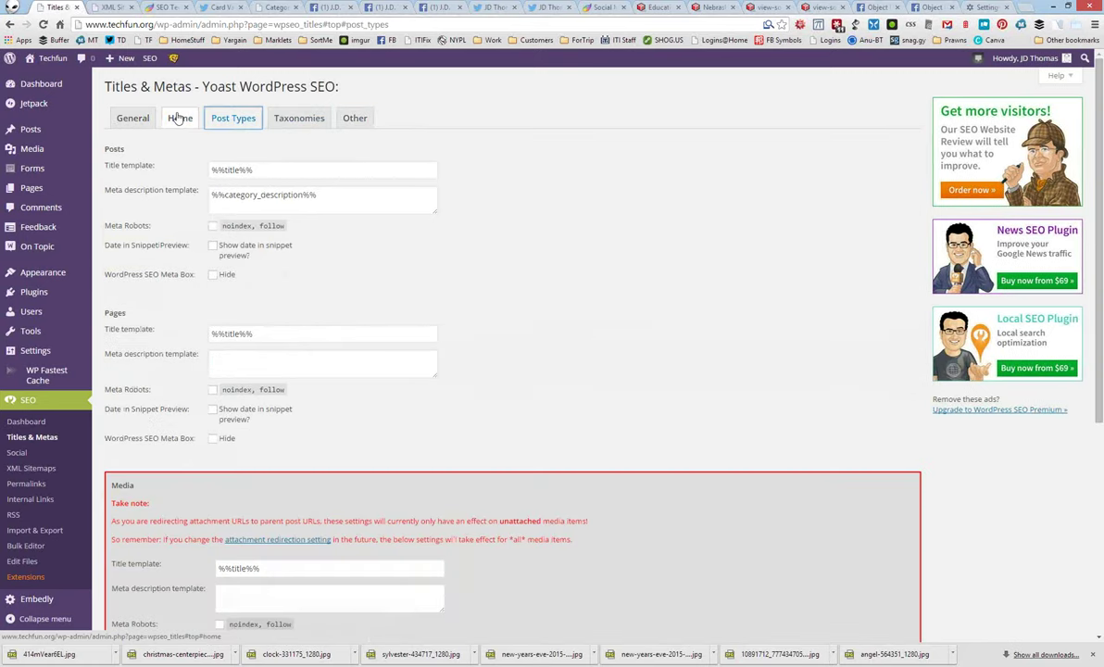
pyautogui.click(180, 119)
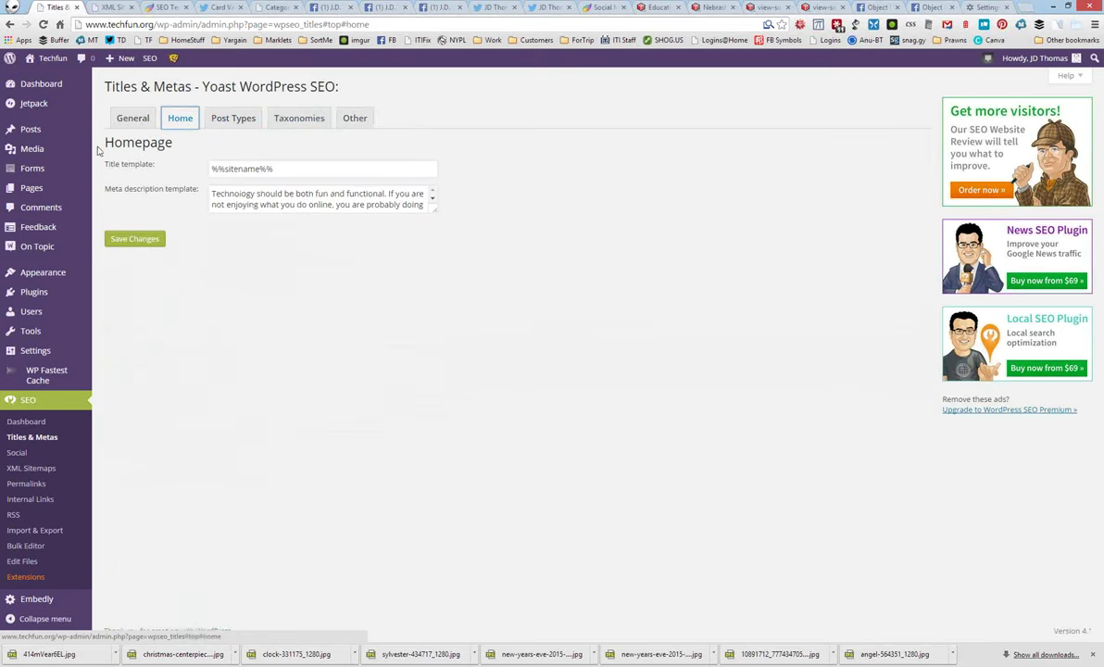
pyautogui.click(28, 454)
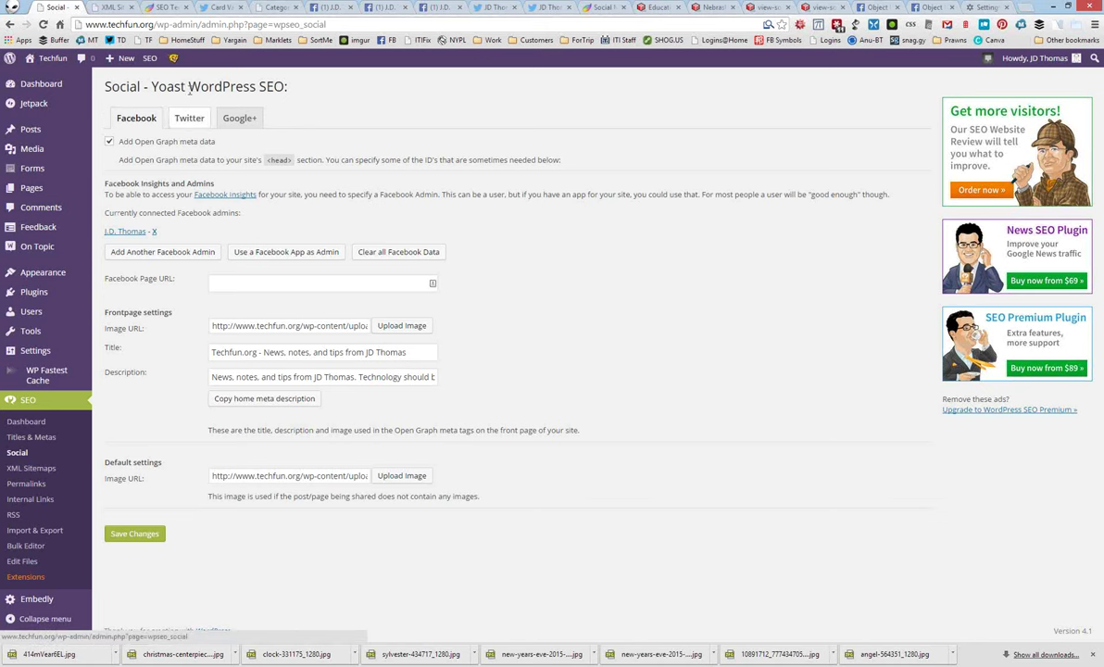
# Switch to the SEO Techniques for WordPress article, go to the site's home page and open the Social Media Image Sizes – December 2014 post
pyautogui.moveTo(74, 246)
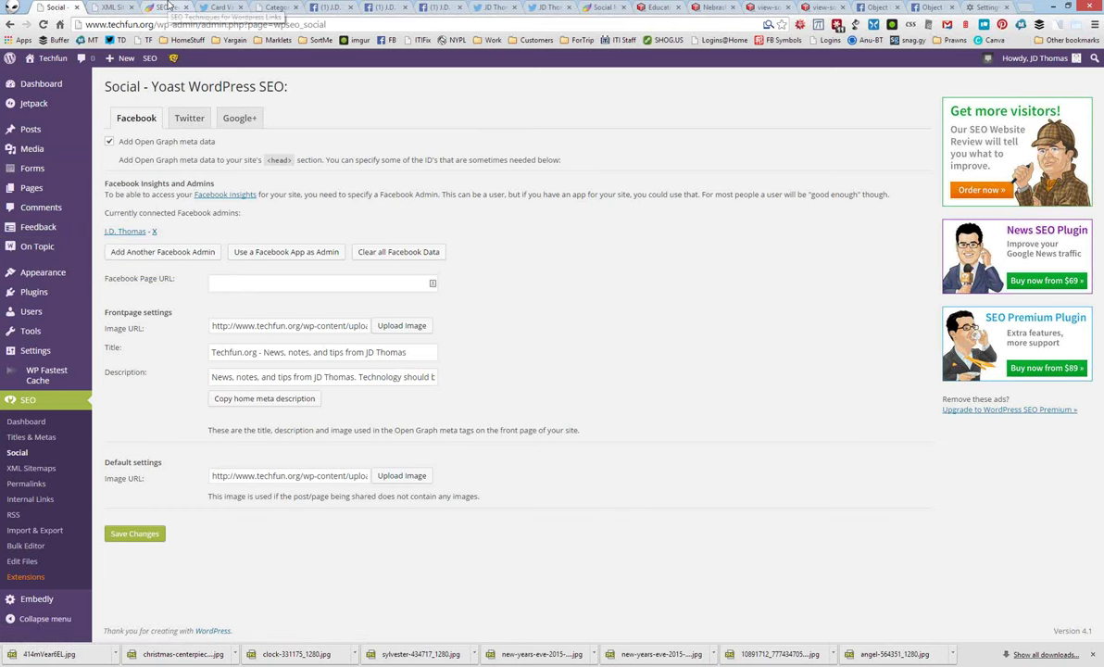
pyautogui.click(168, 8)
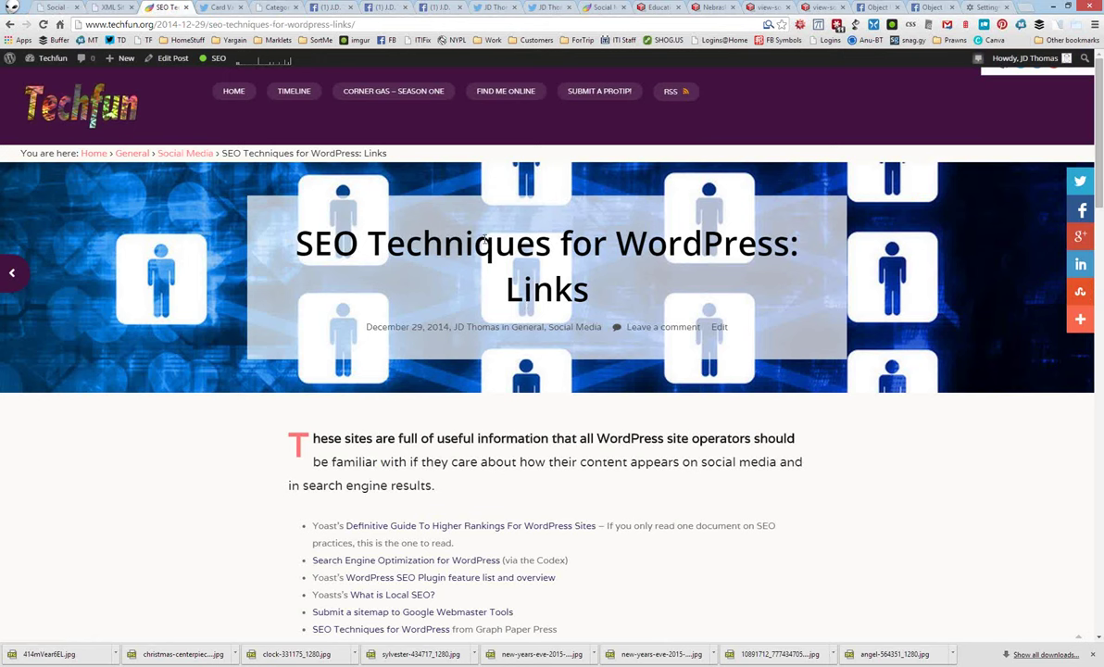
pyautogui.click(236, 92)
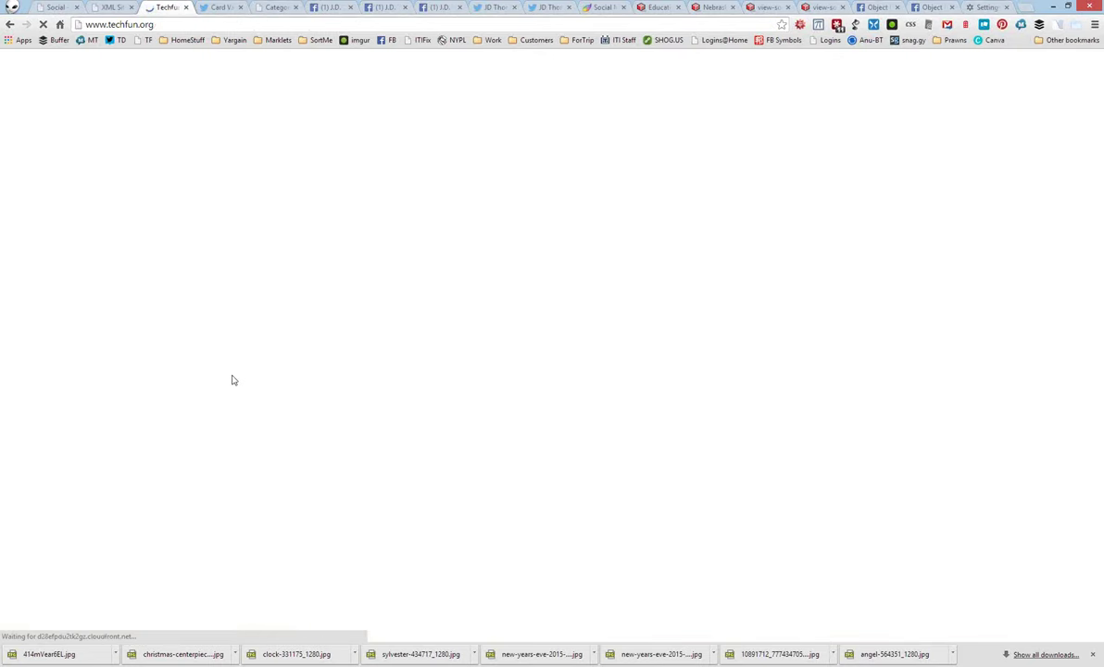
pyautogui.scroll(-3, 382, 282)
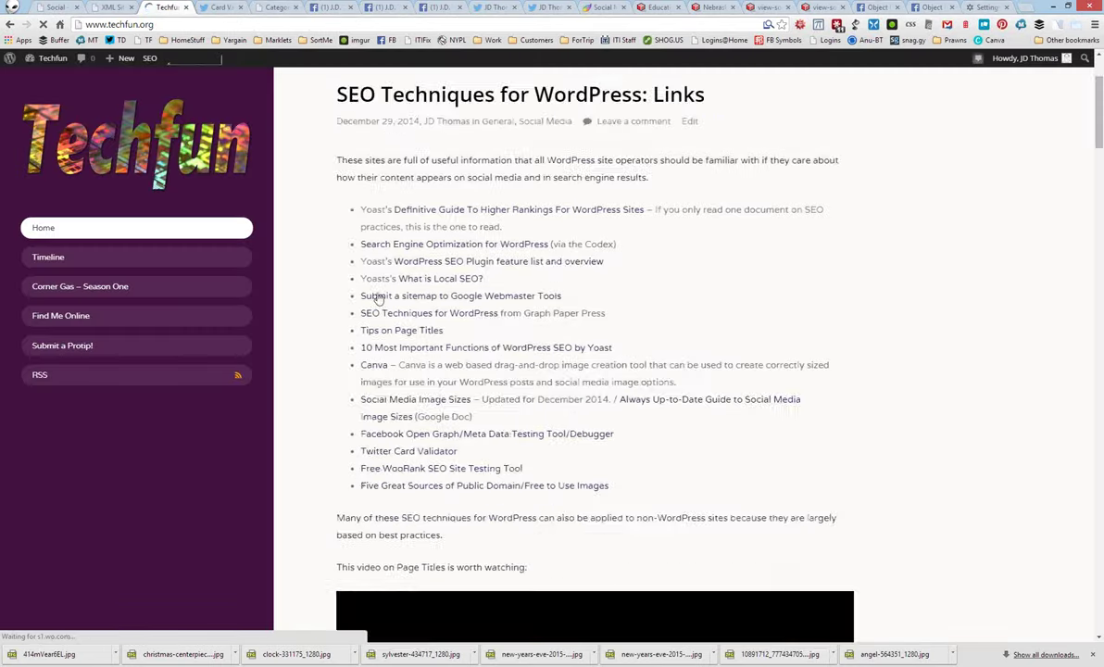
pyautogui.scroll(-15, 377, 299)
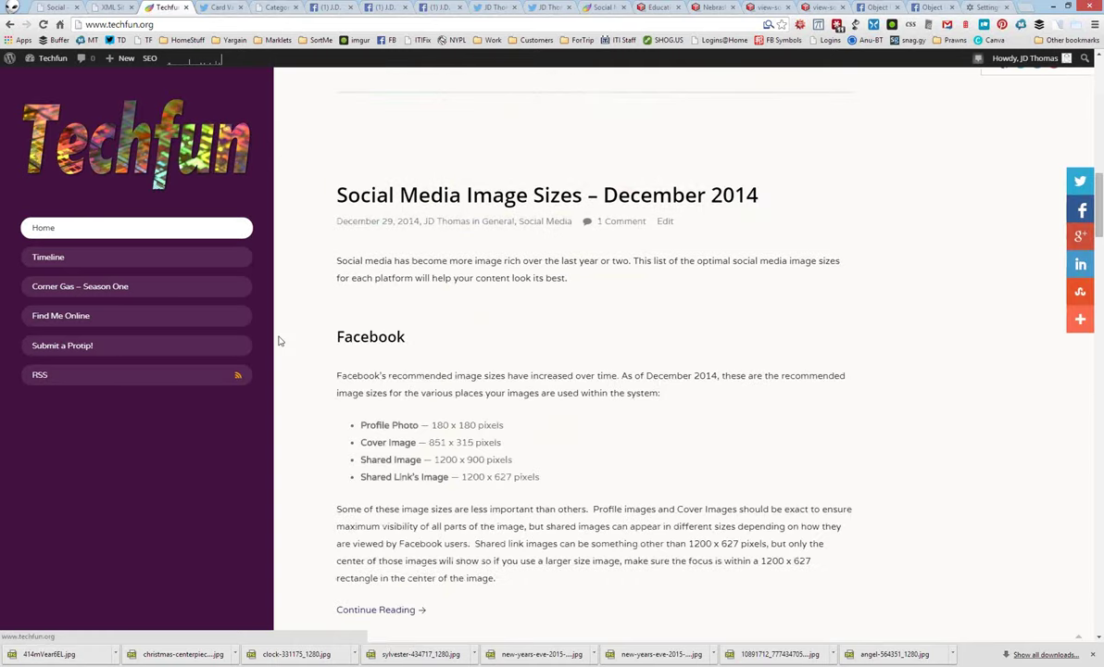
pyautogui.scroll(-3, 417, 306)
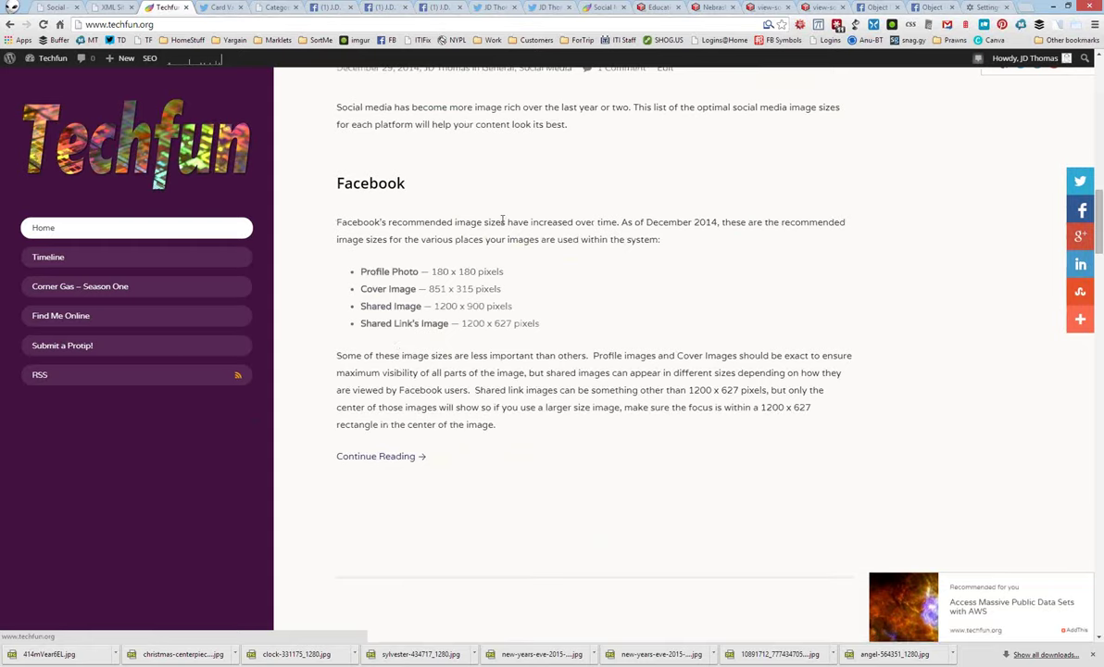
pyautogui.scroll(3, 501, 190)
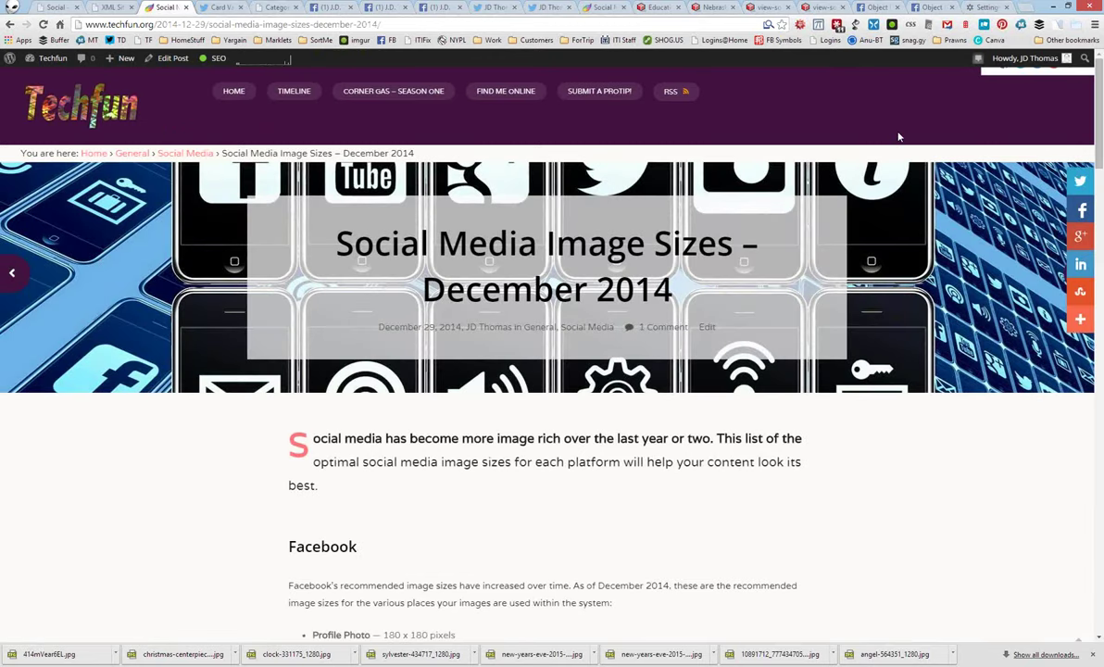
# Highlight Facebook's Shared Link's Image size and Twitter's Tweeted Photo sizes in the article, and clear the selection
pyautogui.scroll(-3, 648, 278)
pyautogui.moveTo(419, 380); pyautogui.dragTo(487, 382)
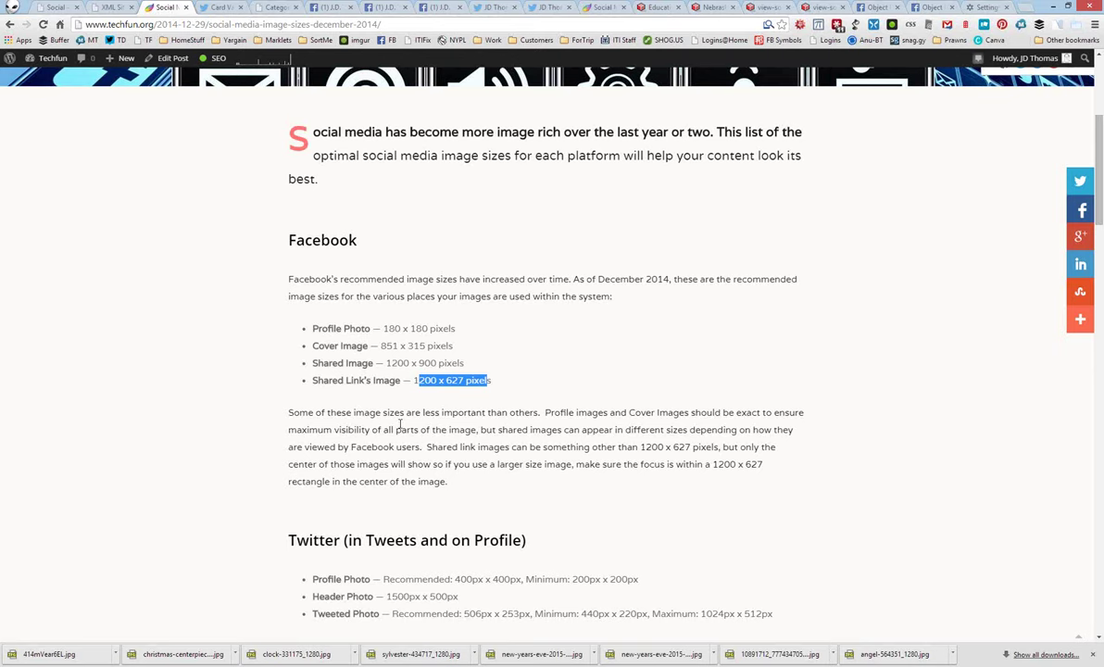
pyautogui.scroll(-2, 330, 430)
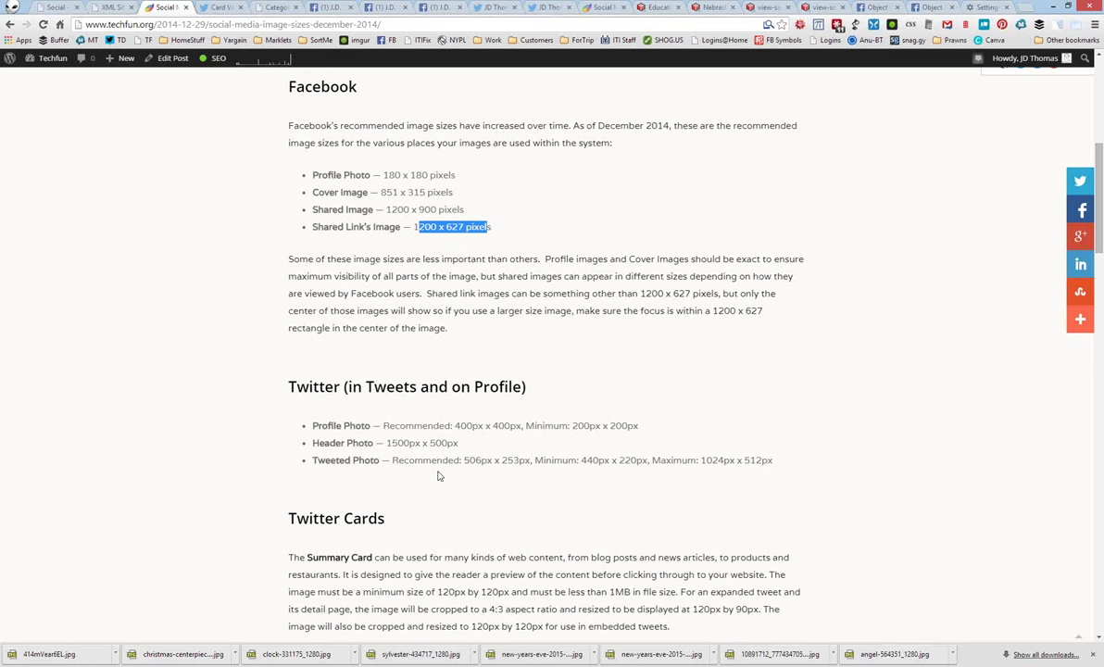
pyautogui.click(318, 232)
pyautogui.moveTo(319, 232); pyautogui.dragTo(491, 235)
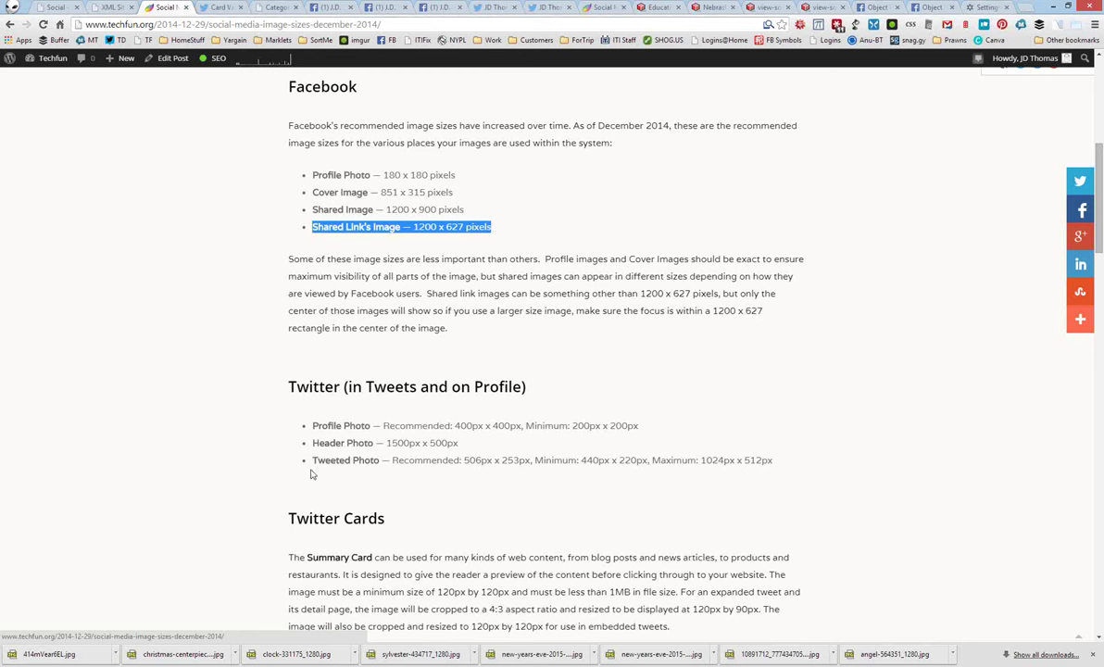
pyautogui.moveTo(295, 454); pyautogui.dragTo(713, 463)
pyautogui.click(247, 380)
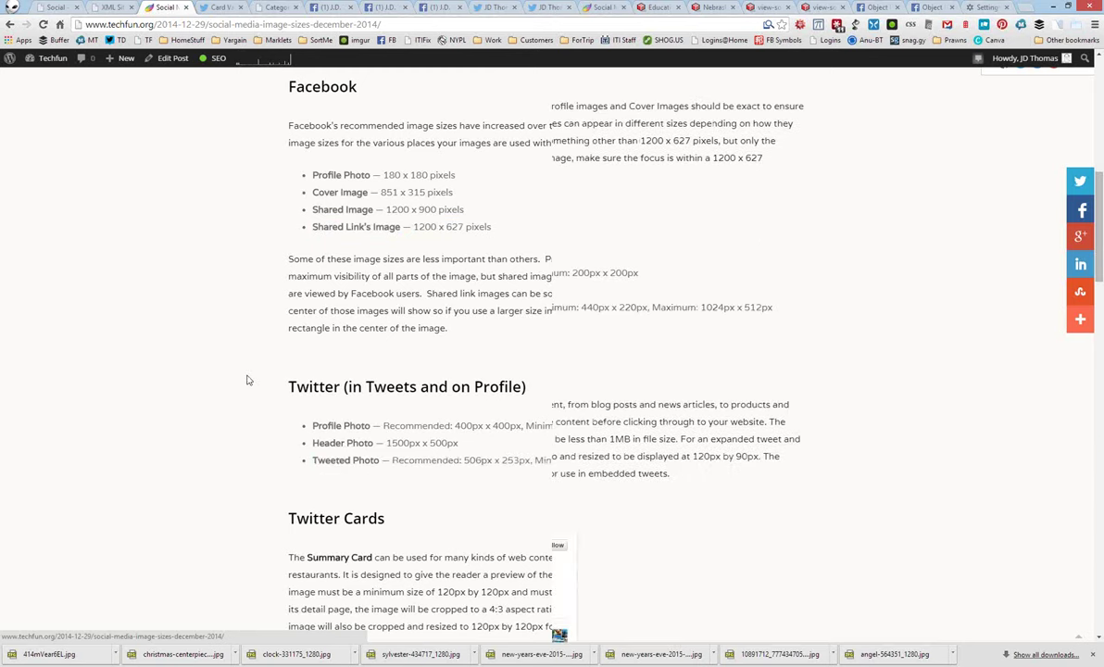
# Examine the article's Twitter Summary Card examples and its Google+ image sizes
pyautogui.scroll(-3, 247, 380)
pyautogui.scroll(-6, 247, 379)
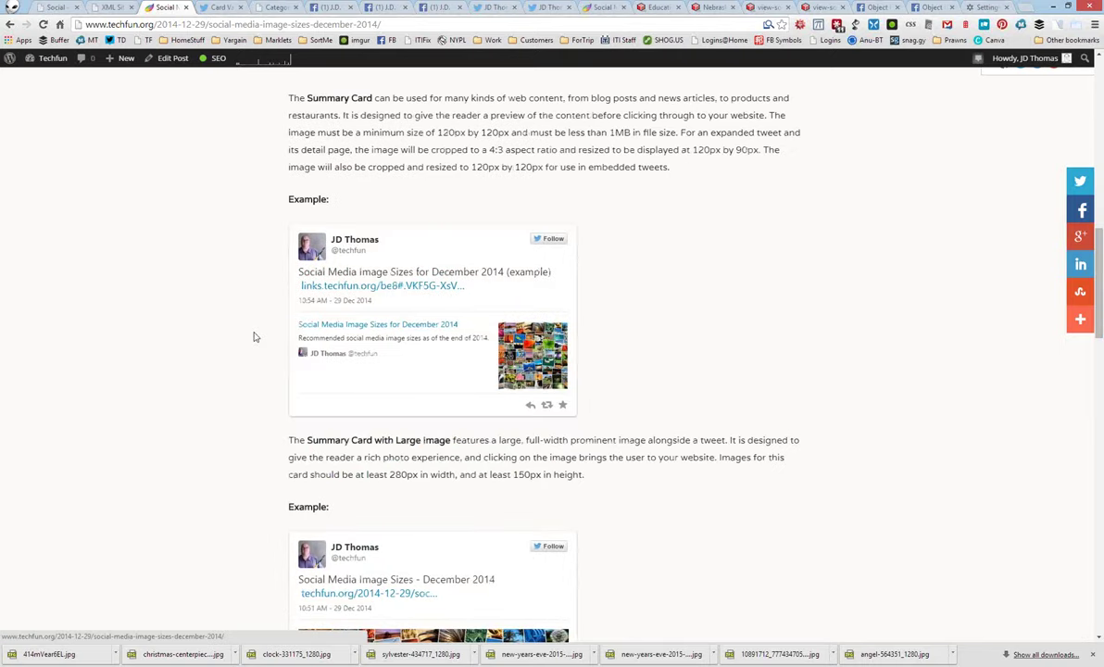
pyautogui.scroll(-6, 254, 337)
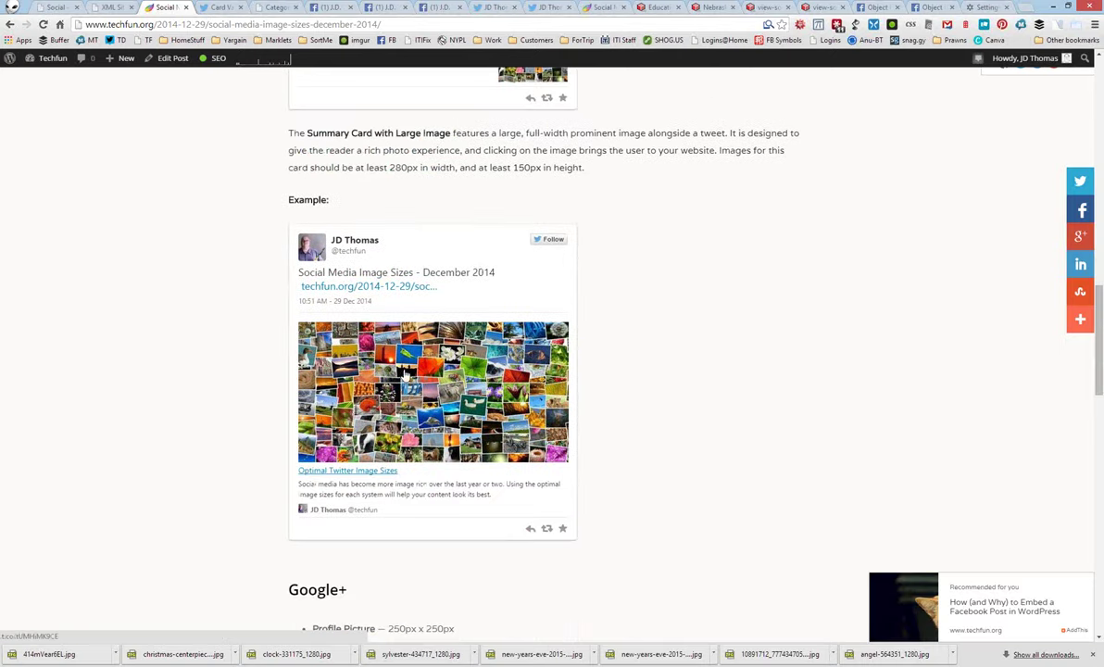
pyautogui.scroll(-3, 236, 426)
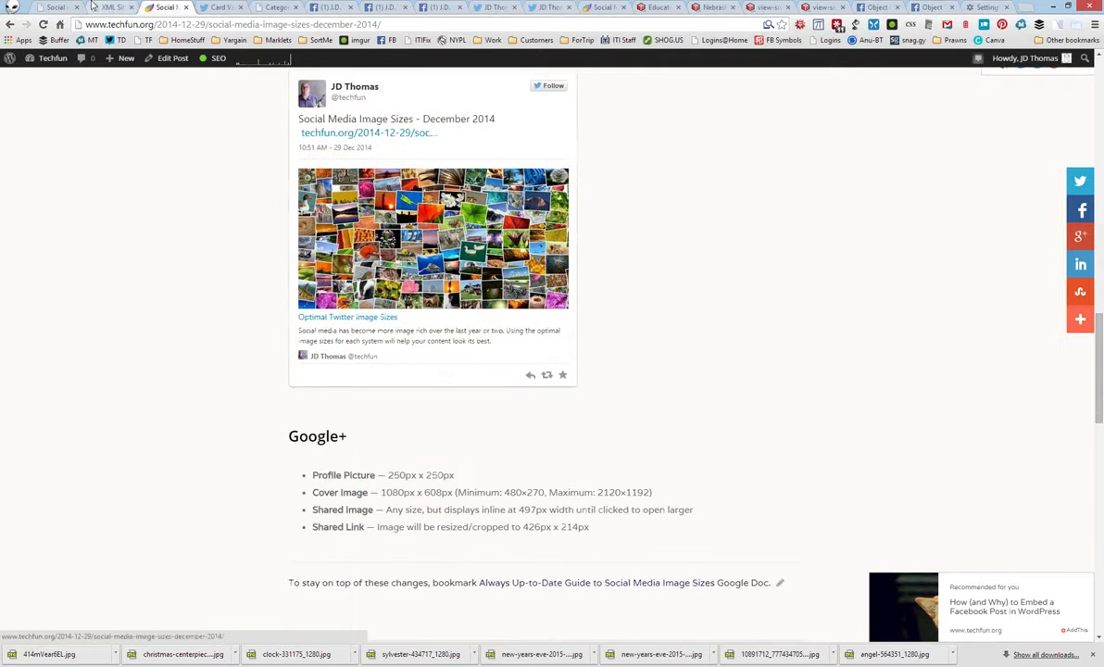
# Return to the WordPress admin, open the Social Media Image Sizes post for editing from the posts list, and find its WordPress SEO by Yoast section
pyautogui.click(46, 8)
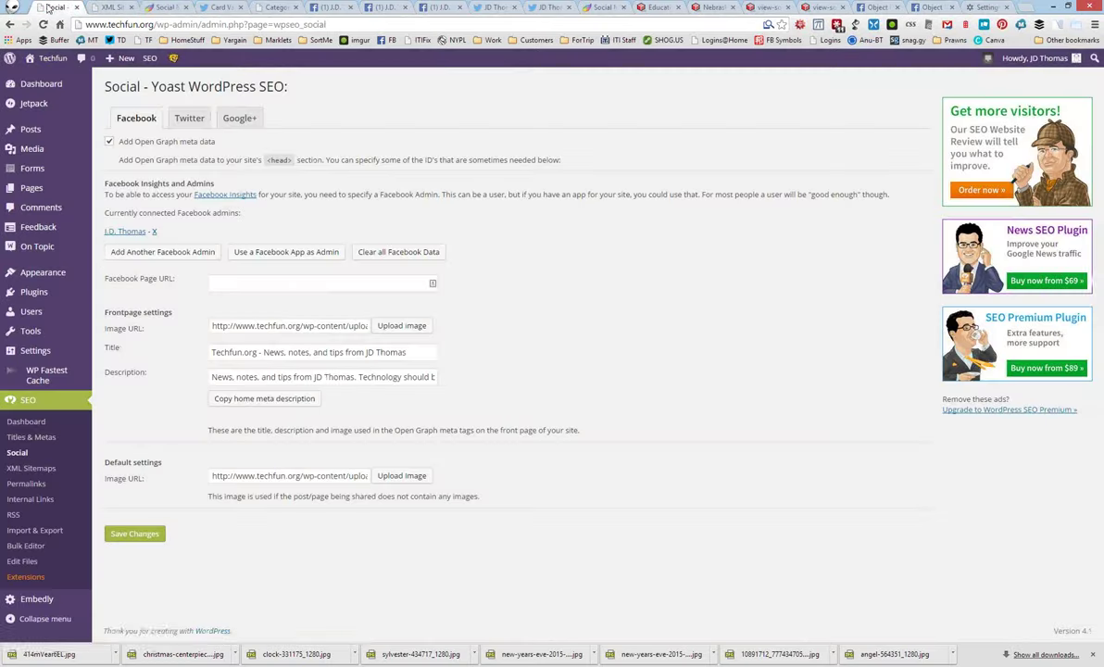
pyautogui.moveTo(99, 132)
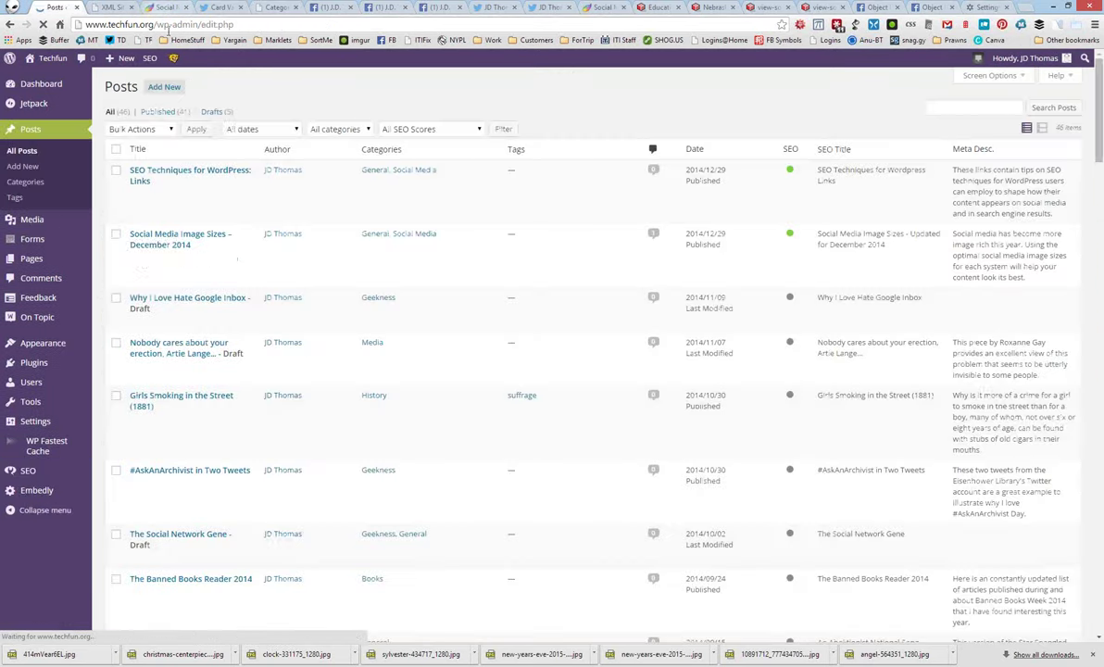
pyautogui.moveTo(139, 256)
pyautogui.click(131, 258)
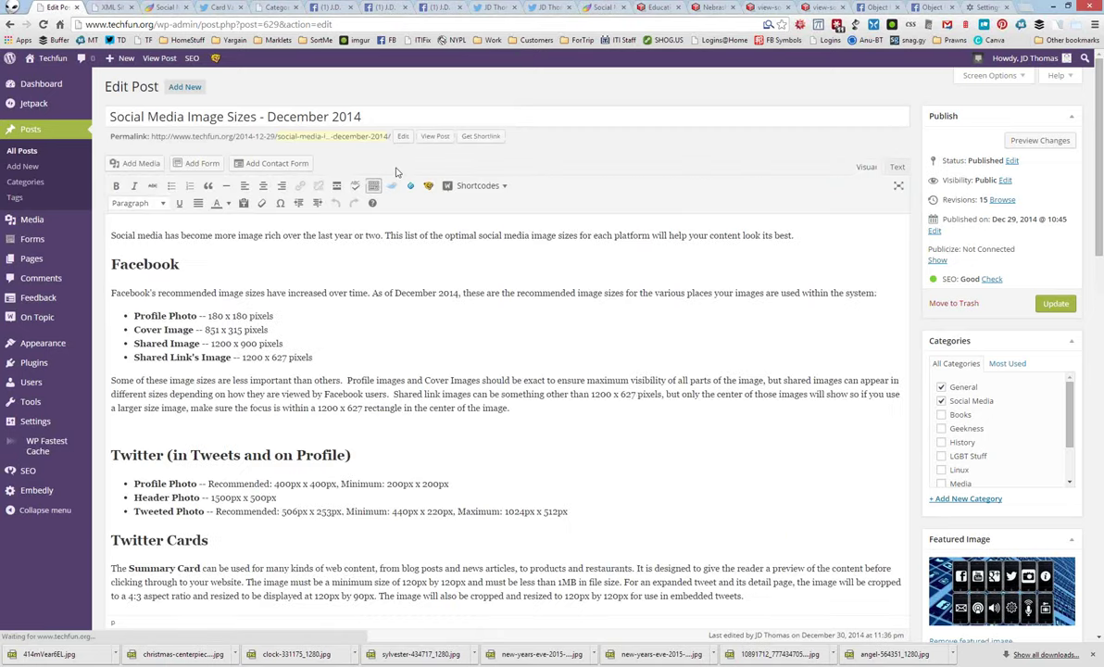
pyautogui.scroll(-3, 396, 173)
pyautogui.scroll(-5, 153, 342)
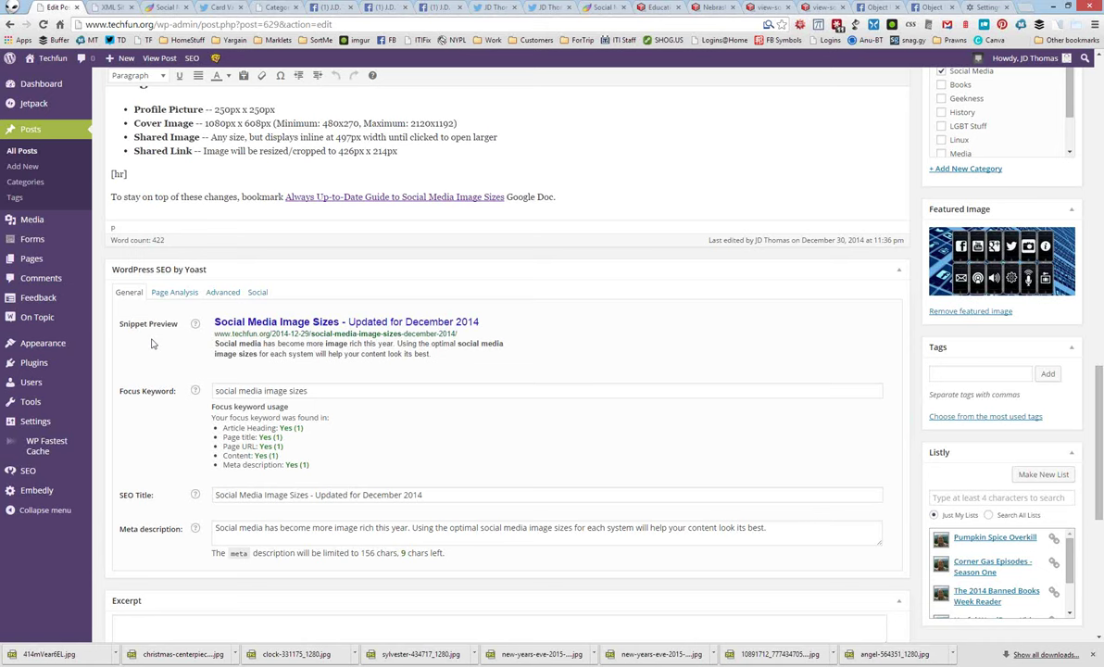
# Copy the post's focus keyword, replace it with a person's name chosen from the suggestions, and update the post
pyautogui.click(344, 395)
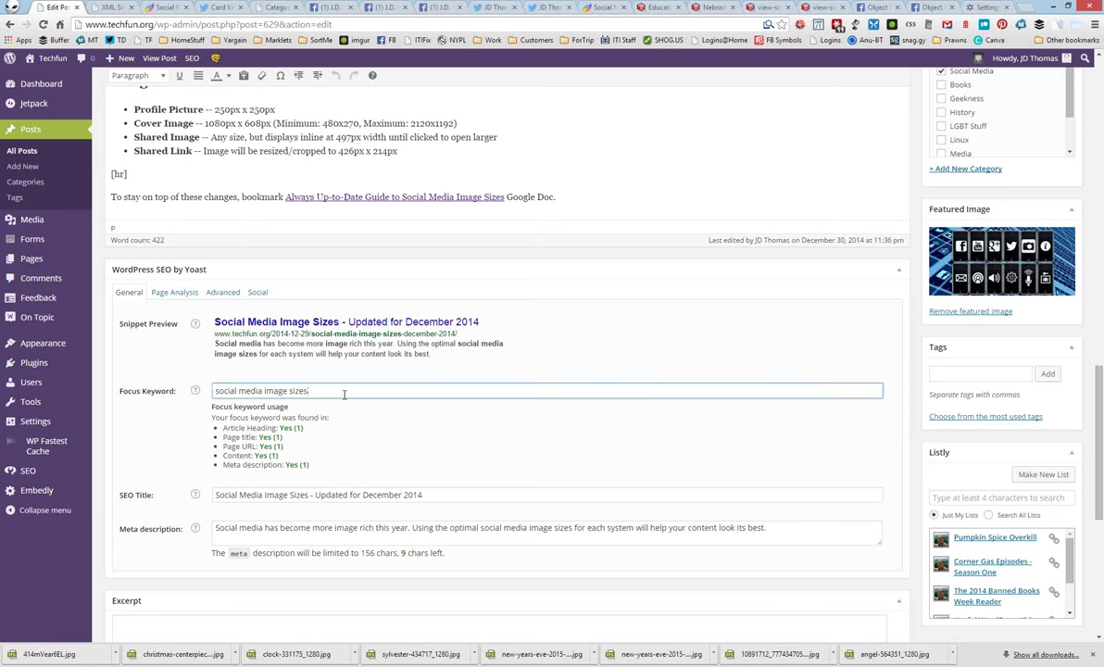
pyautogui.tripleClick(344, 395)
pyautogui.hotkey('ctrl', 'c')
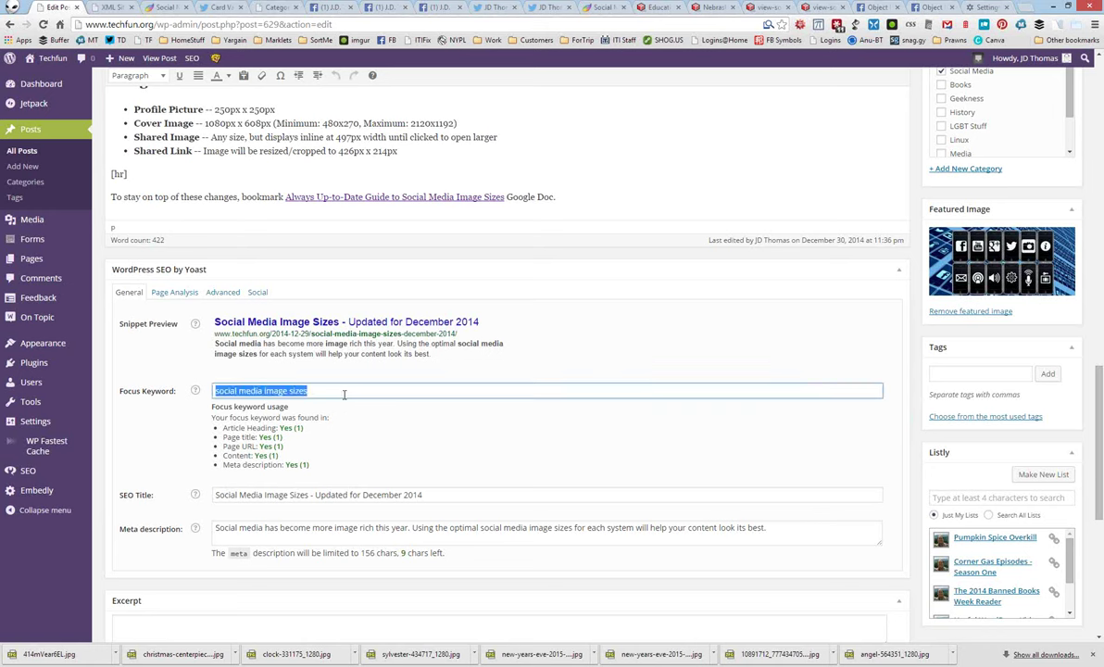
pyautogui.press('BackSpace')
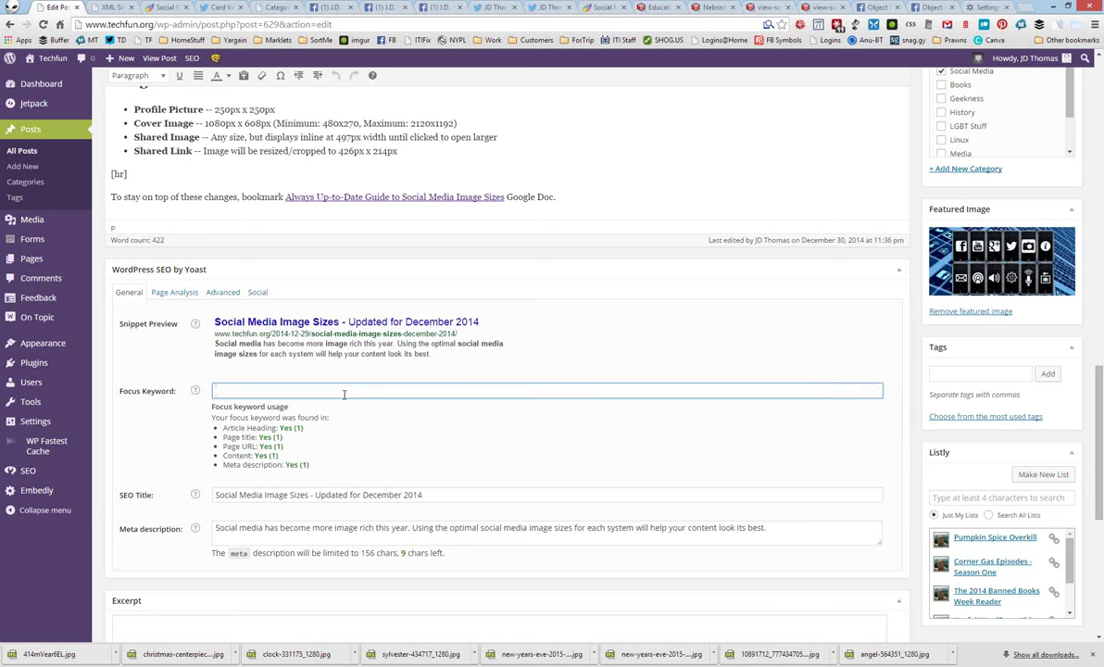
pyautogui.write('Michael Sa')
pyautogui.write('ur')
pyautogui.write('ers')
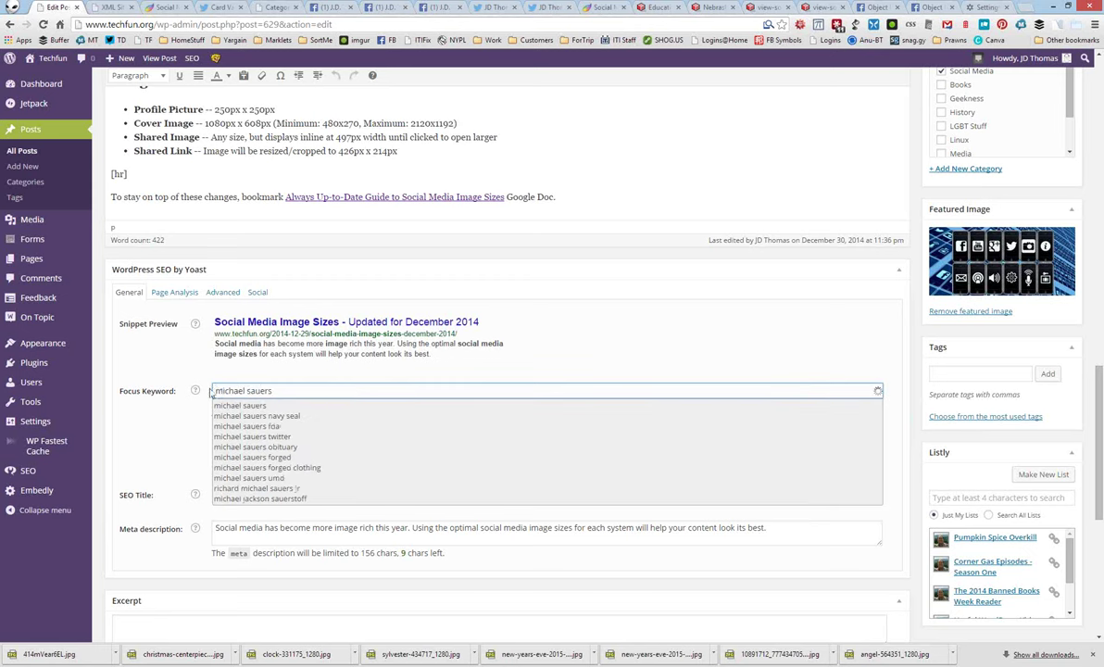
pyautogui.click(240, 406)
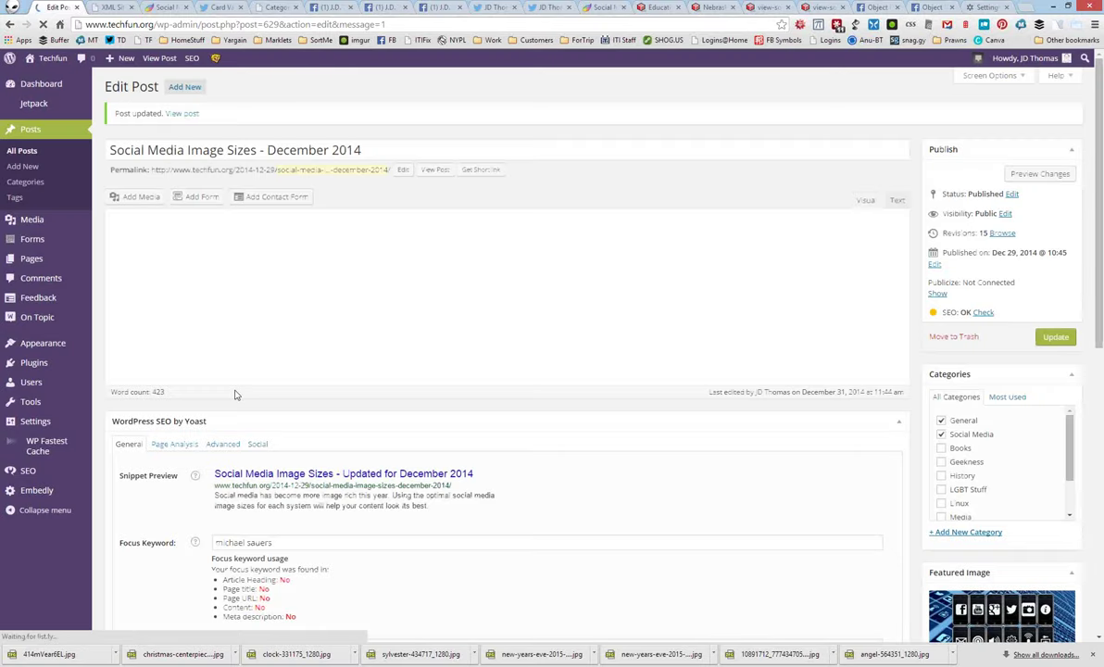
# Check the post's focus keyword usage and restore the focus keyword to "social media image sizes"
pyautogui.scroll(-10, 185, 470)
pyautogui.scroll(-5, 185, 471)
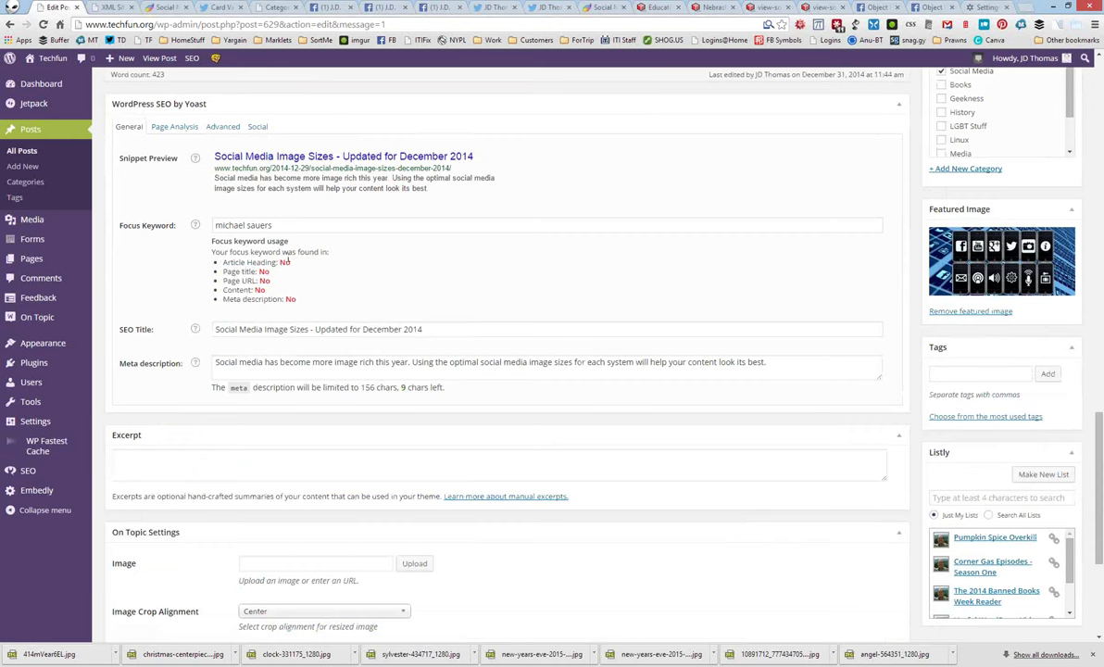
pyautogui.tripleClick(283, 227)
pyautogui.hotkey('ctrl', 'v')
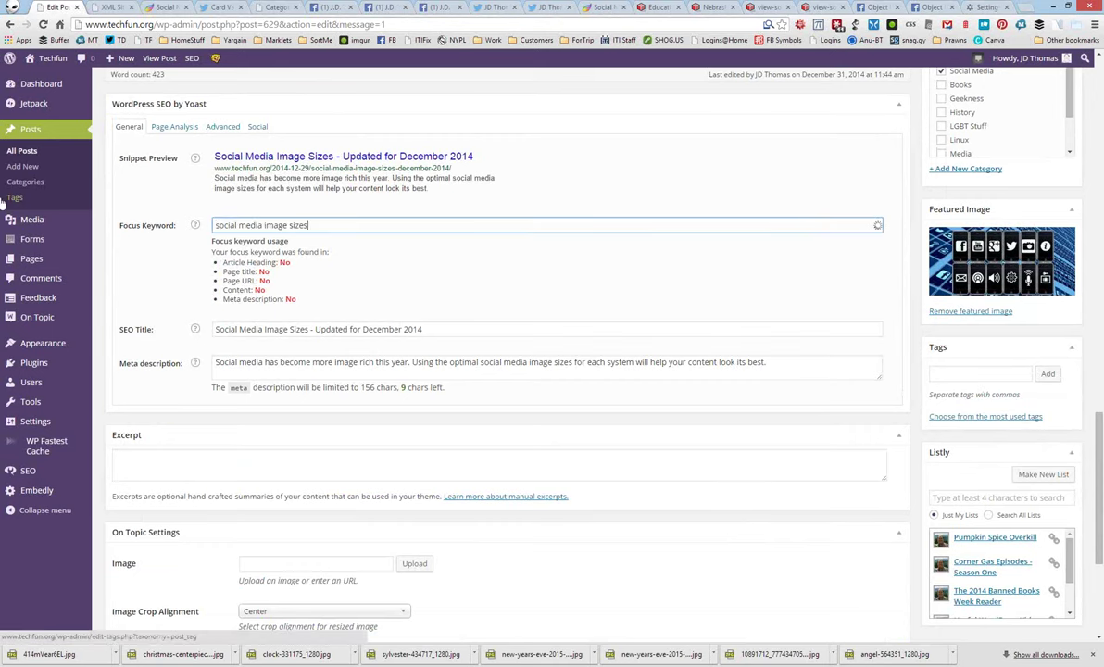
pyautogui.click(587, 456)
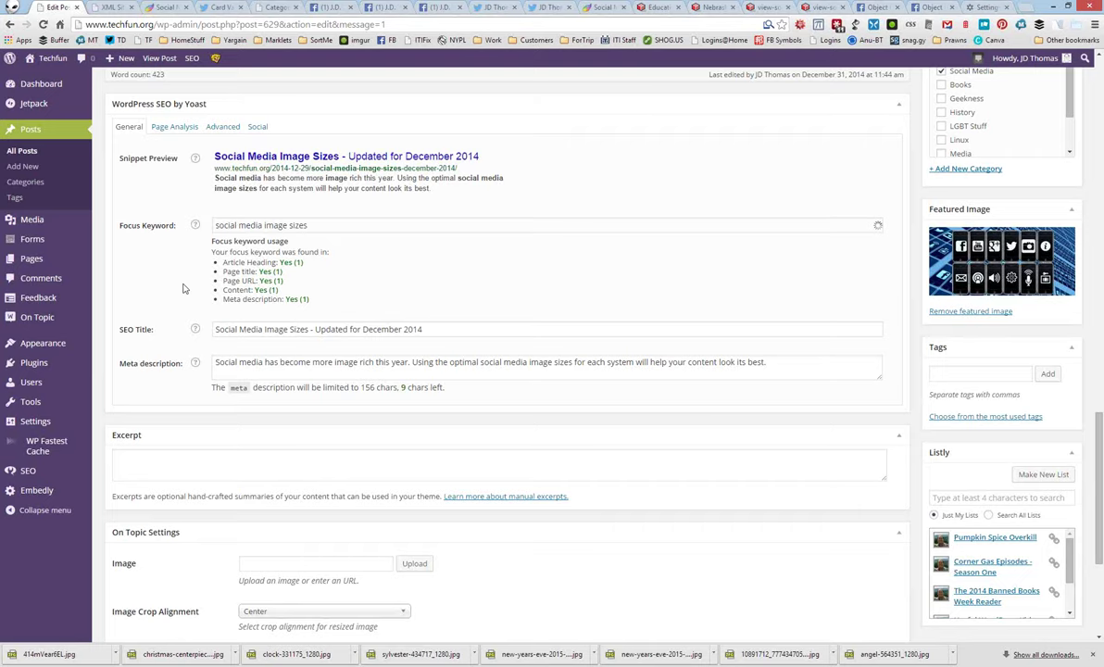
pyautogui.scroll(2, 182, 289)
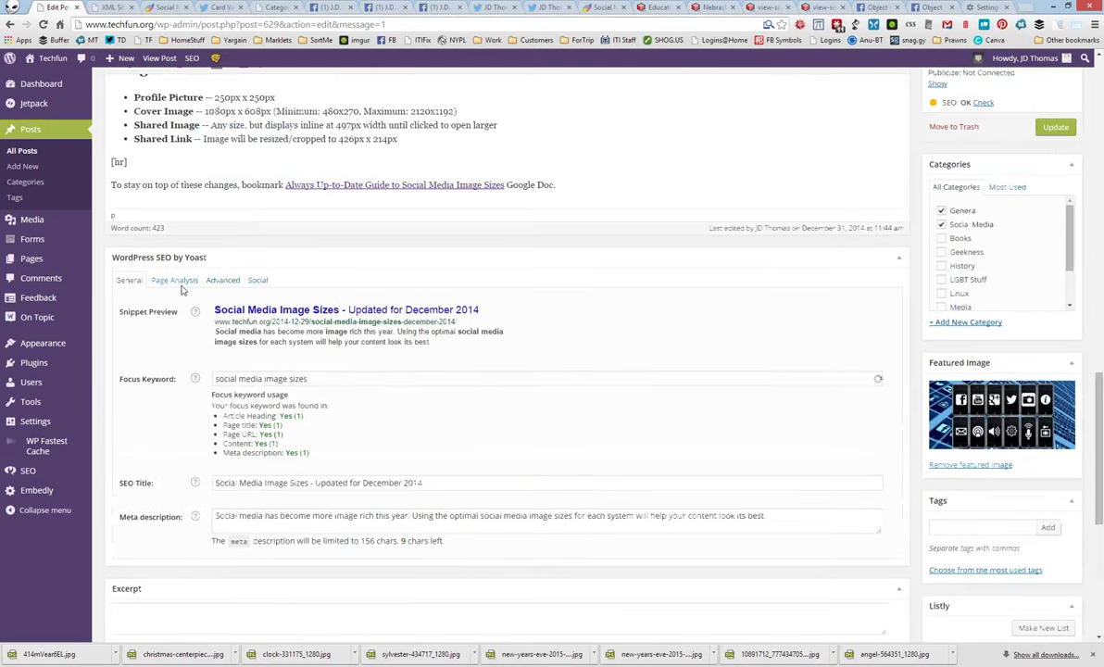
# Highlight the post's title and compare it with the focus keyword usage list in the WordPress SEO section
pyautogui.scroll(10, 182, 289)
pyautogui.tripleClick(440, 141)
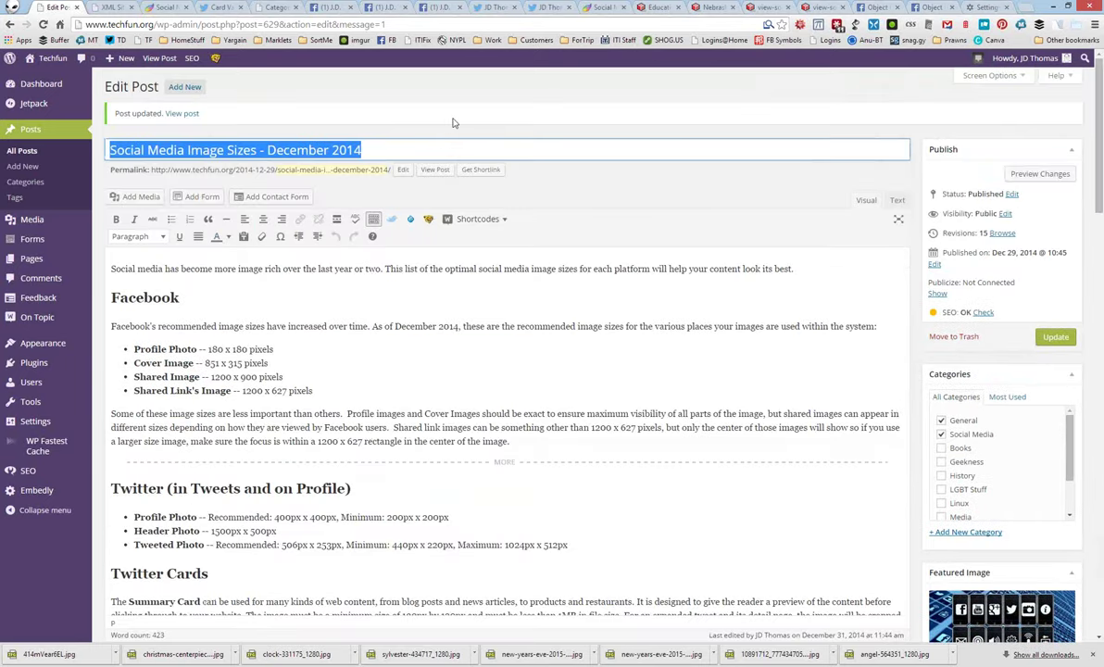
pyautogui.scroll(-5, 453, 123)
pyautogui.scroll(-8, 264, 257)
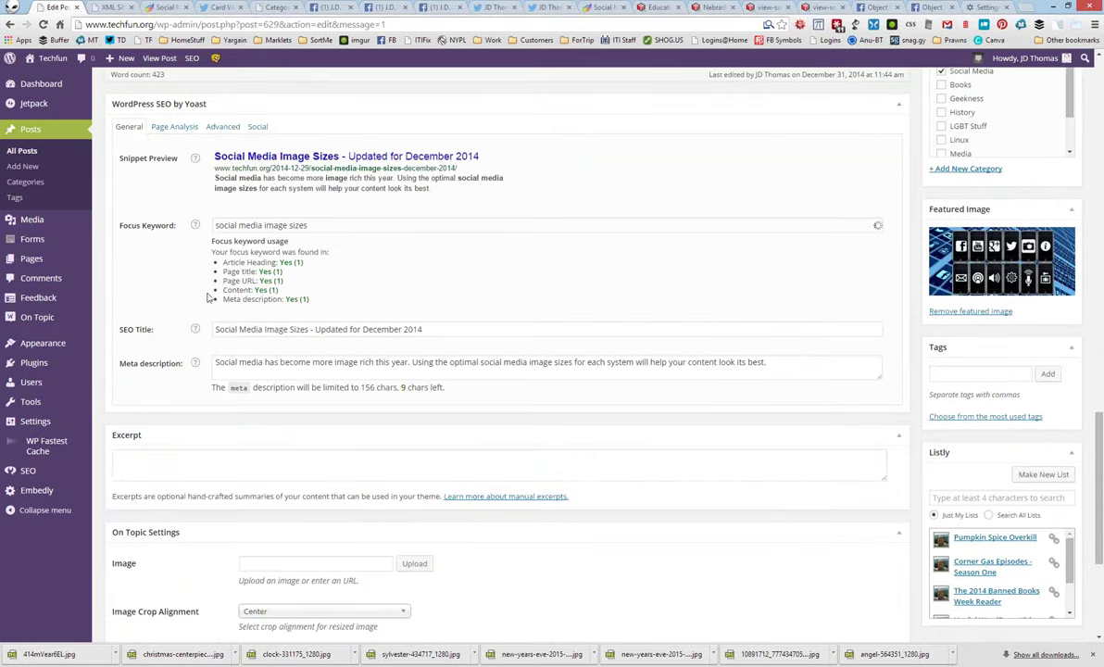
# Inspect the full permalink slug for the focus keyword and close the slug editor
pyautogui.scroll(8, 179, 281)
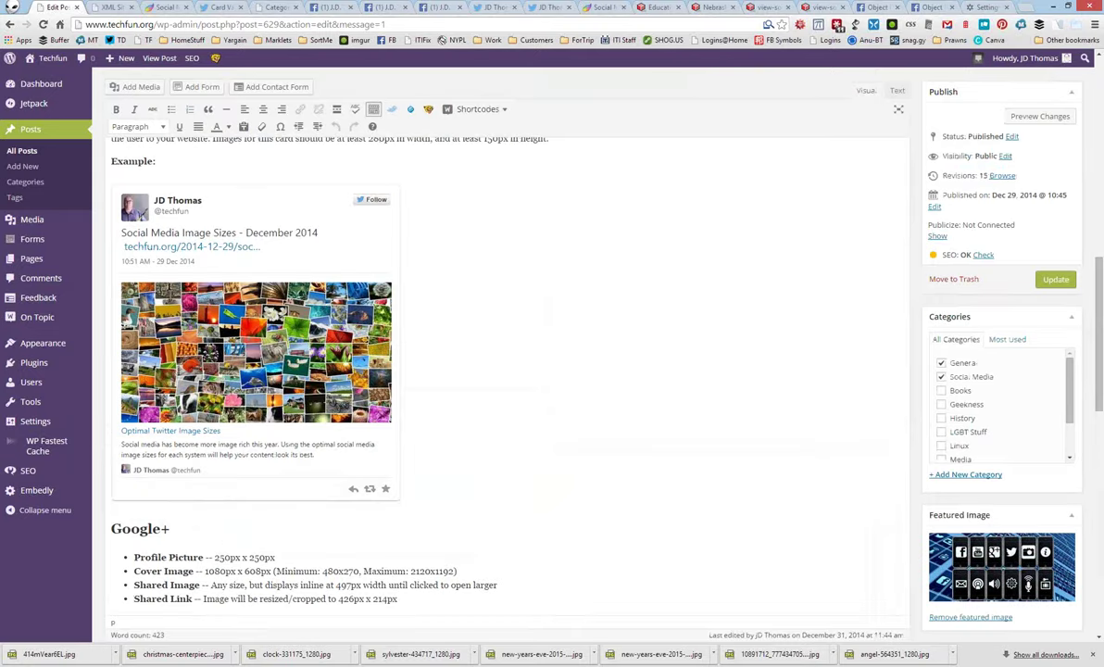
pyautogui.scroll(5, 315, 324)
pyautogui.click(315, 171)
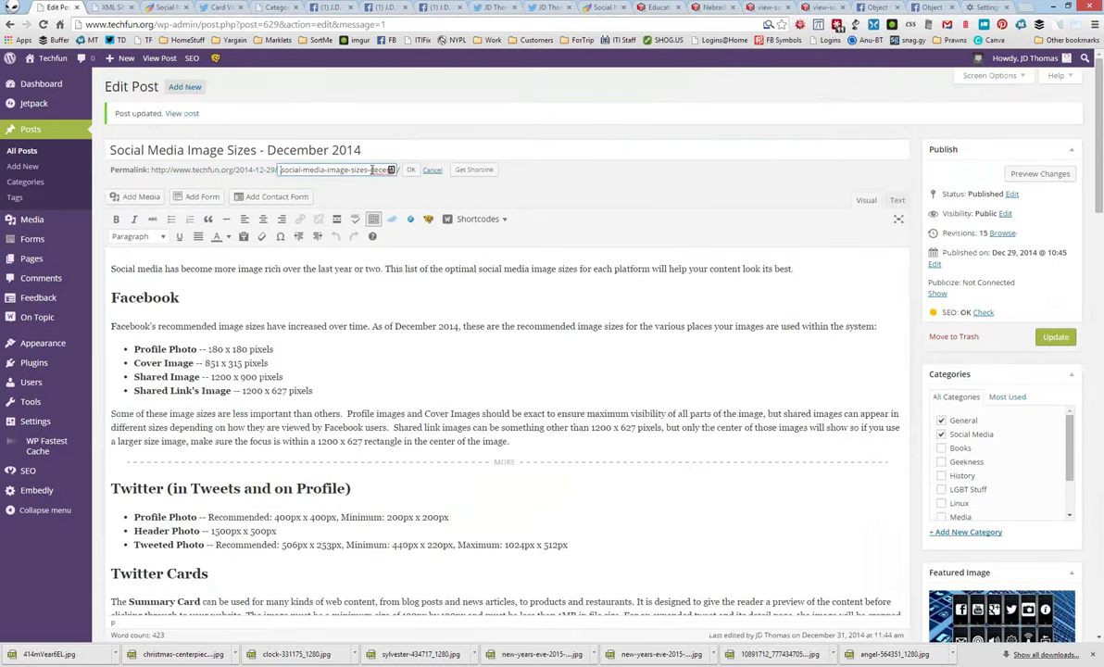
pyautogui.click(410, 170)
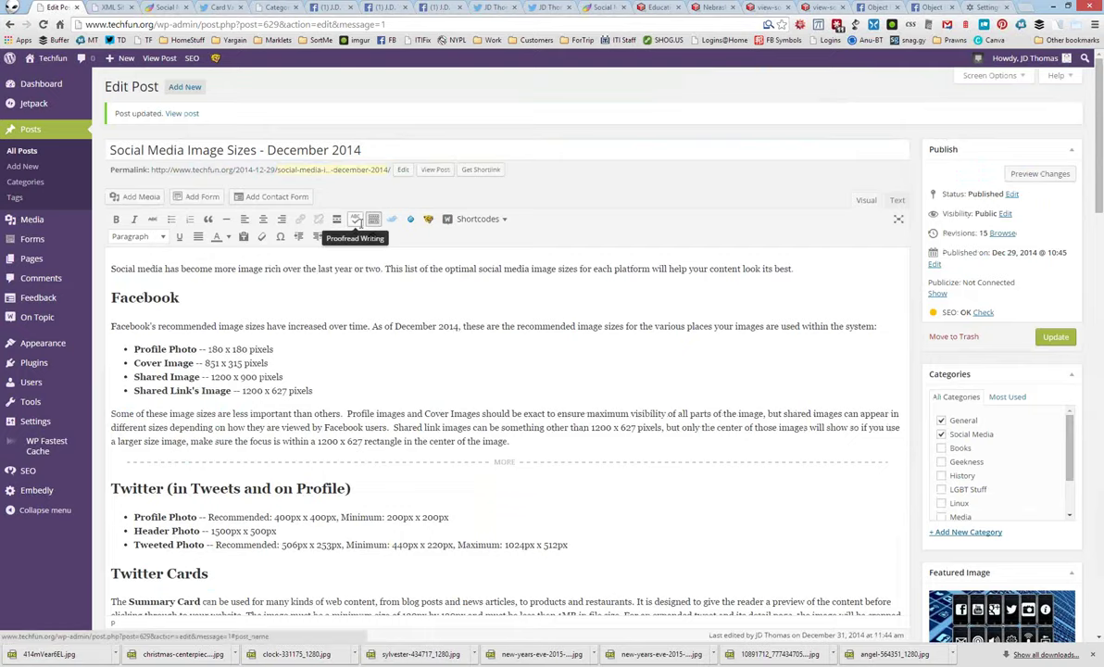
# Find the focus keyword in the post's opening paragraph and highlight the phrase "social media image sizes"
pyautogui.scroll(-20, 357, 222)
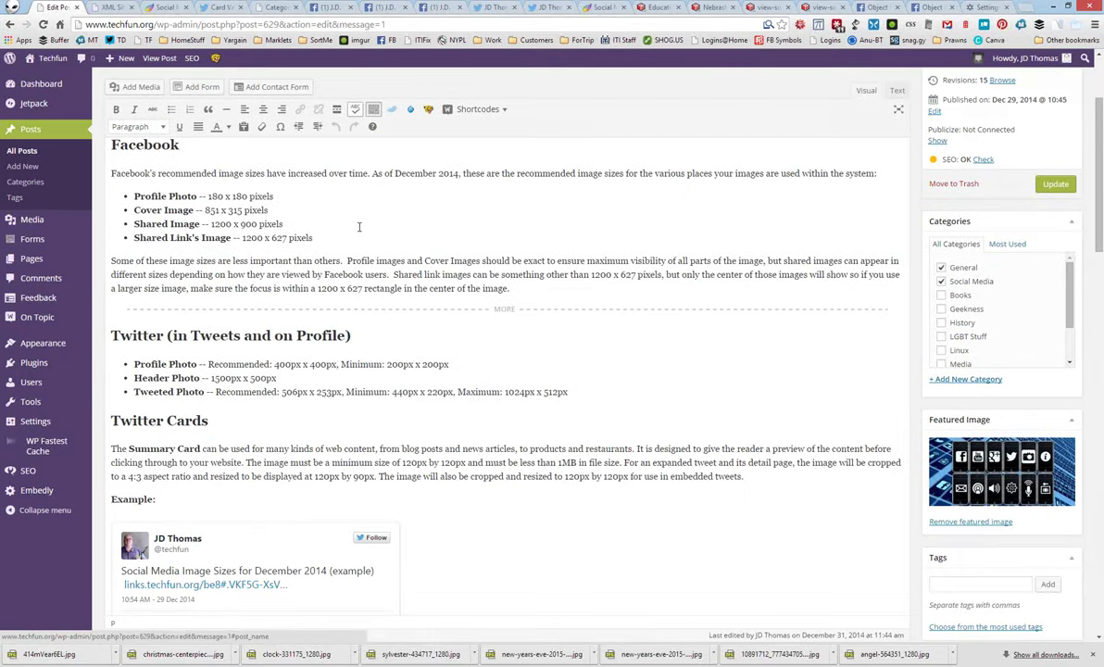
pyautogui.scroll(5, 278, 387)
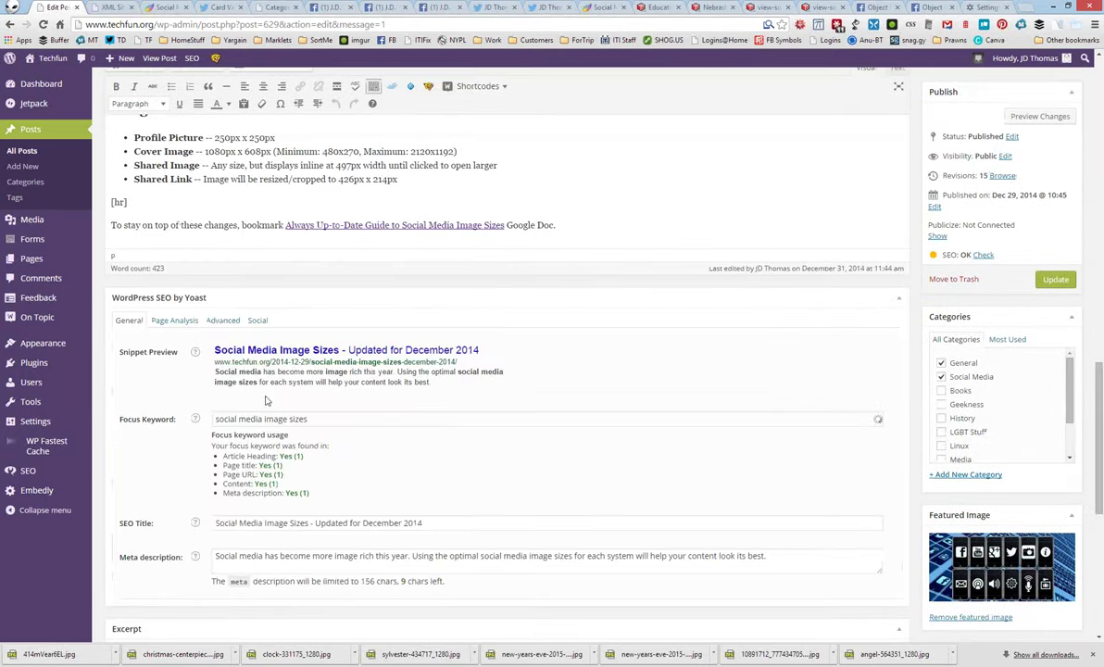
pyautogui.scroll(4, 274, 325)
pyautogui.scroll(8, 280, 244)
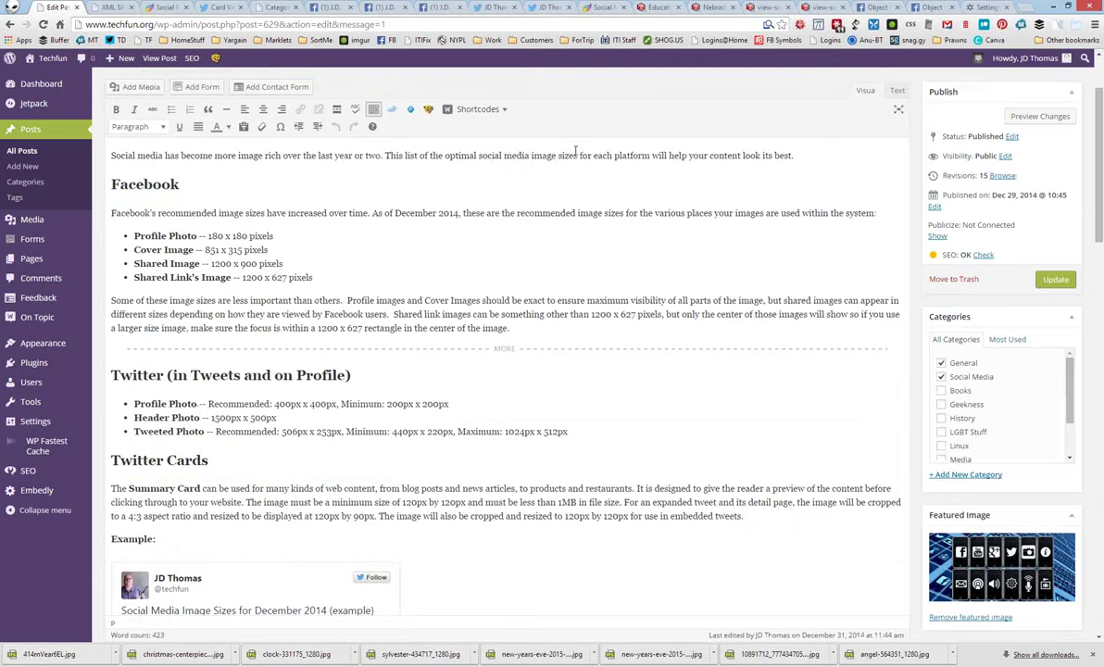
pyautogui.moveTo(576, 155); pyautogui.dragTo(475, 156)
pyautogui.scroll(-2, 375, 209)
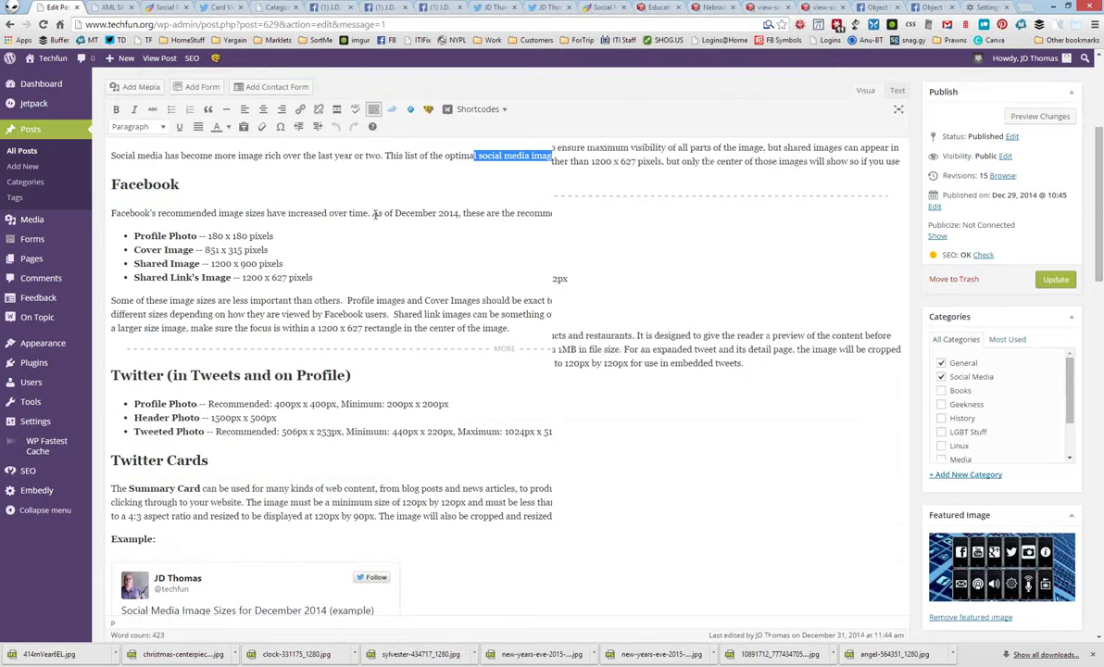
# Highlight the focus keyword phrase "social media image sizes" in the post's meta description
pyautogui.scroll(-10, 376, 213)
pyautogui.click(254, 250)
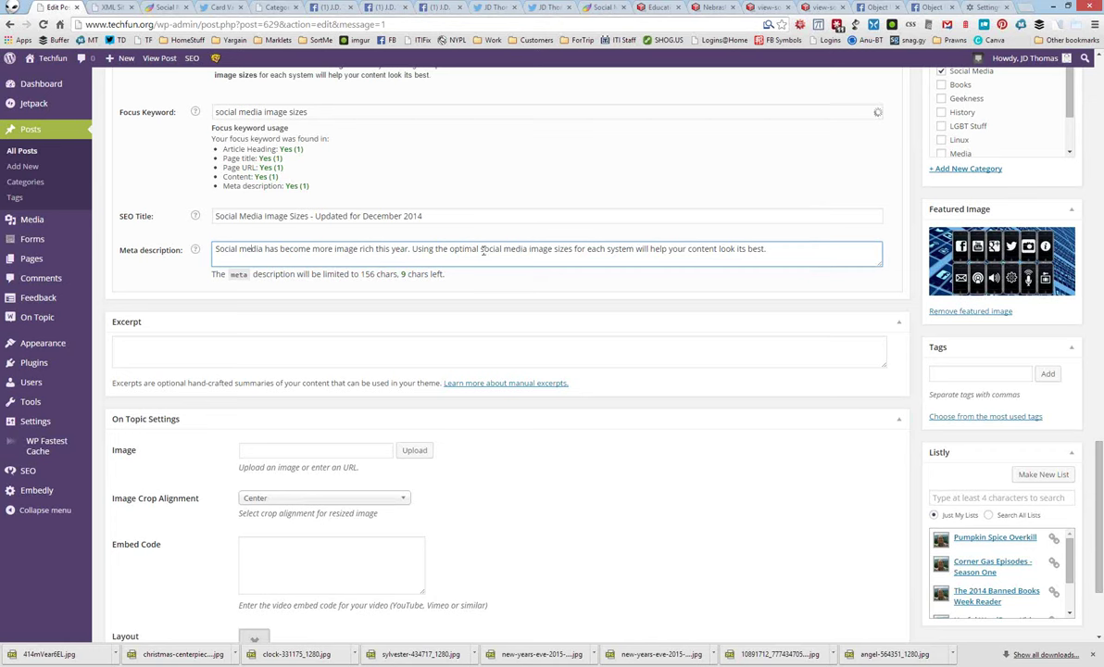
pyautogui.write('.')
pyautogui.moveTo(478, 248); pyautogui.dragTo(573, 250)
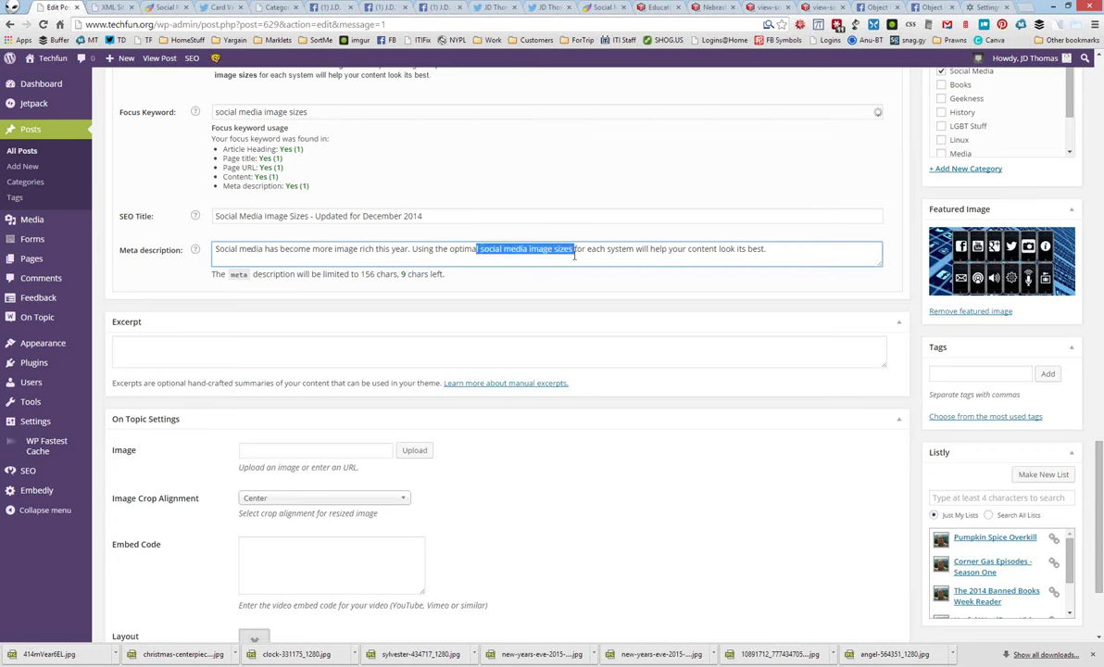
pyautogui.click(382, 313)
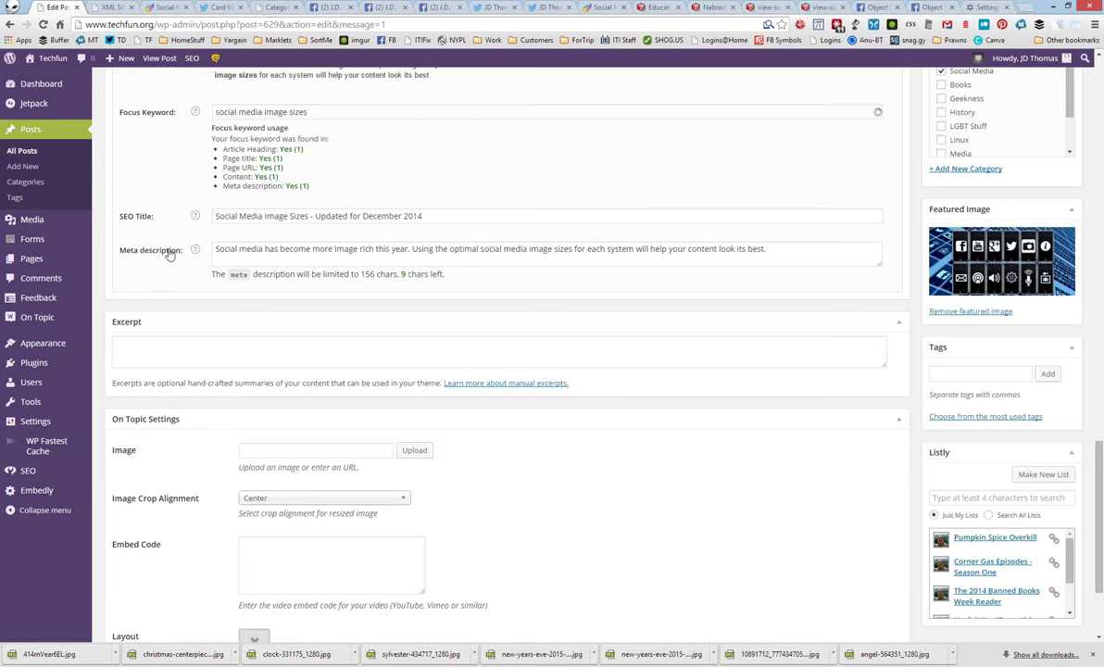
# Clear the custom SEO title to preview the default title, and reload the post without saving
pyautogui.scroll(2, 173, 241)
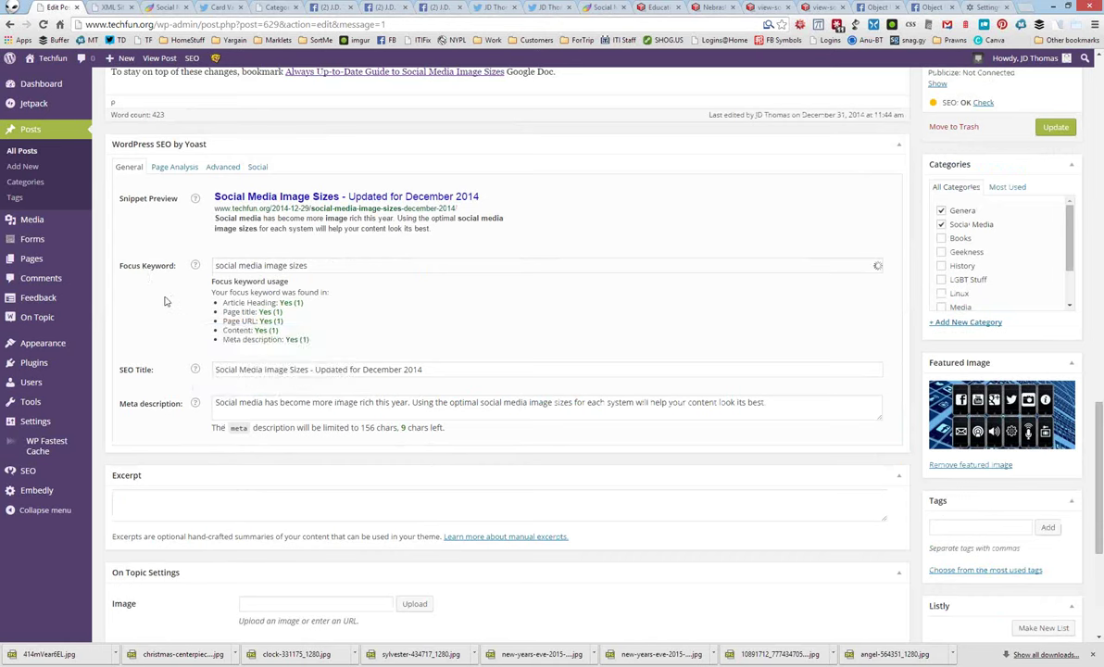
pyautogui.write('.')
pyautogui.moveTo(431, 370); pyautogui.dragTo(139, 371)
pyautogui.press('BackSpace')
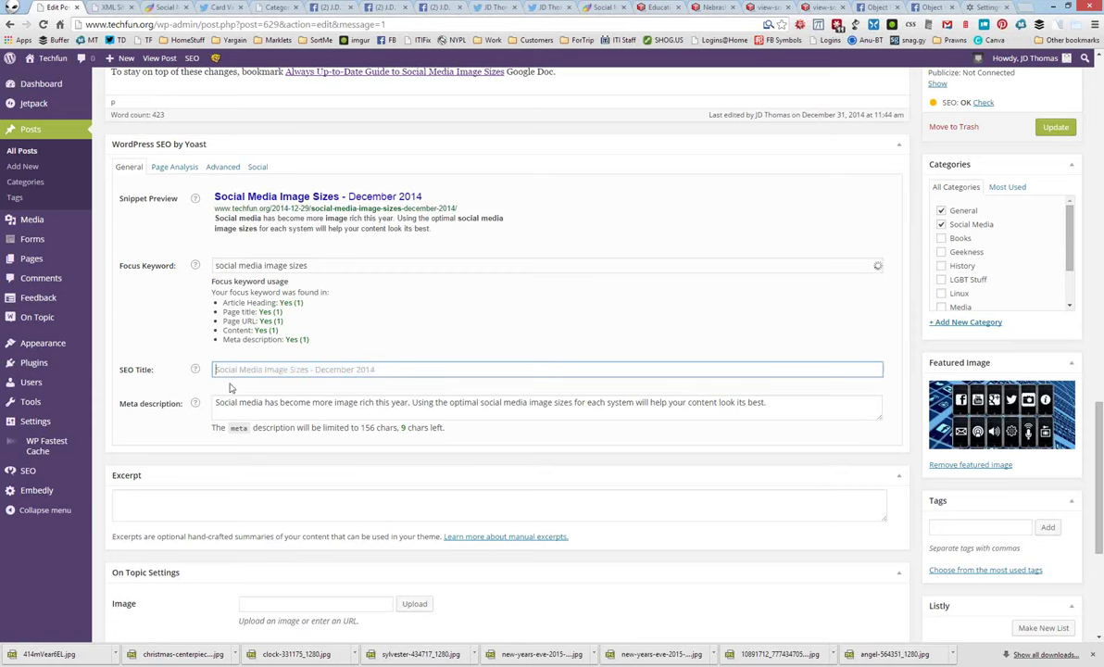
pyautogui.moveTo(374, 370); pyautogui.dragTo(273, 361)
pyautogui.scroll(-3, 274, 361)
pyautogui.scroll(5, 269, 331)
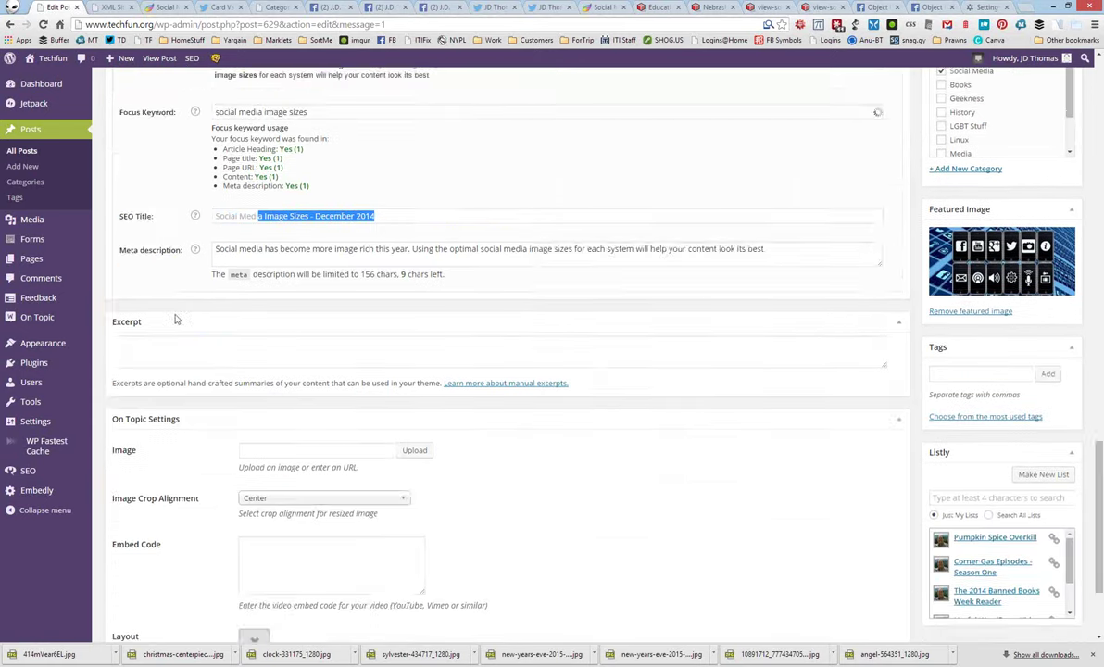
pyautogui.scroll(1, 173, 318)
pyautogui.scroll(-3, 372, 362)
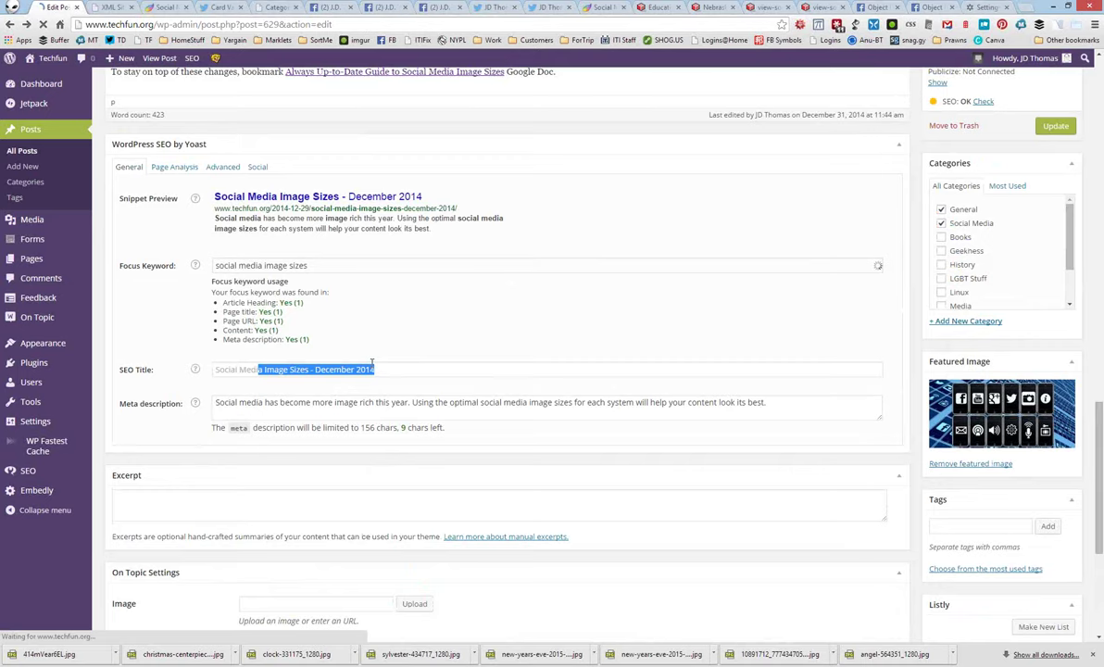
# Review the reloaded post's SEO title, opening content and meta description
pyautogui.click(293, 219)
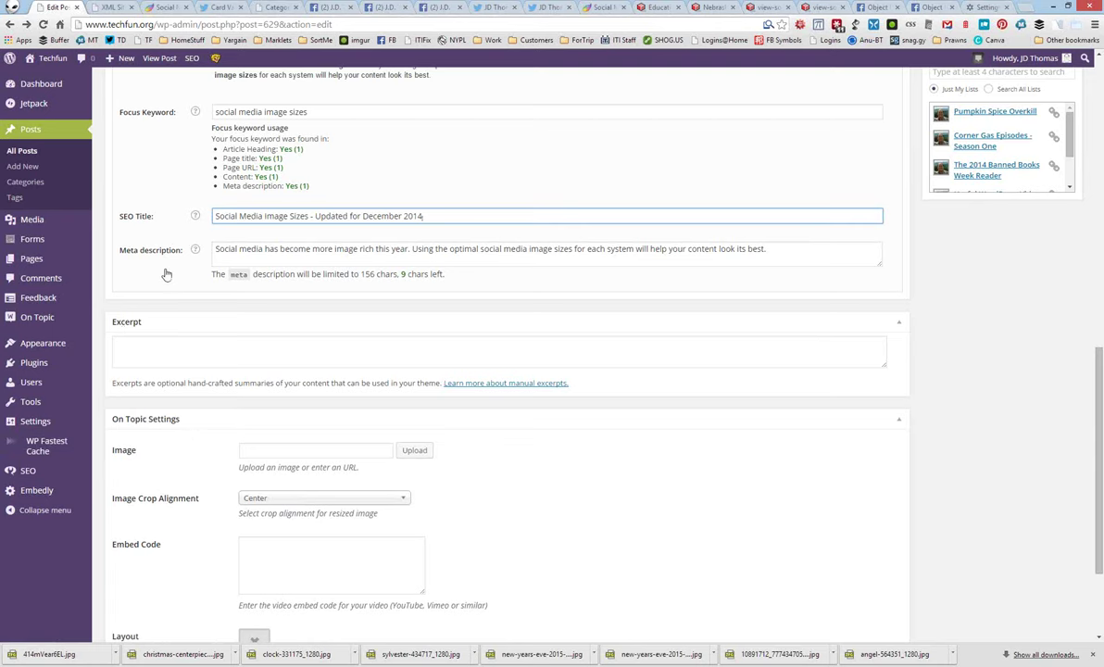
pyautogui.scroll(2, 165, 274)
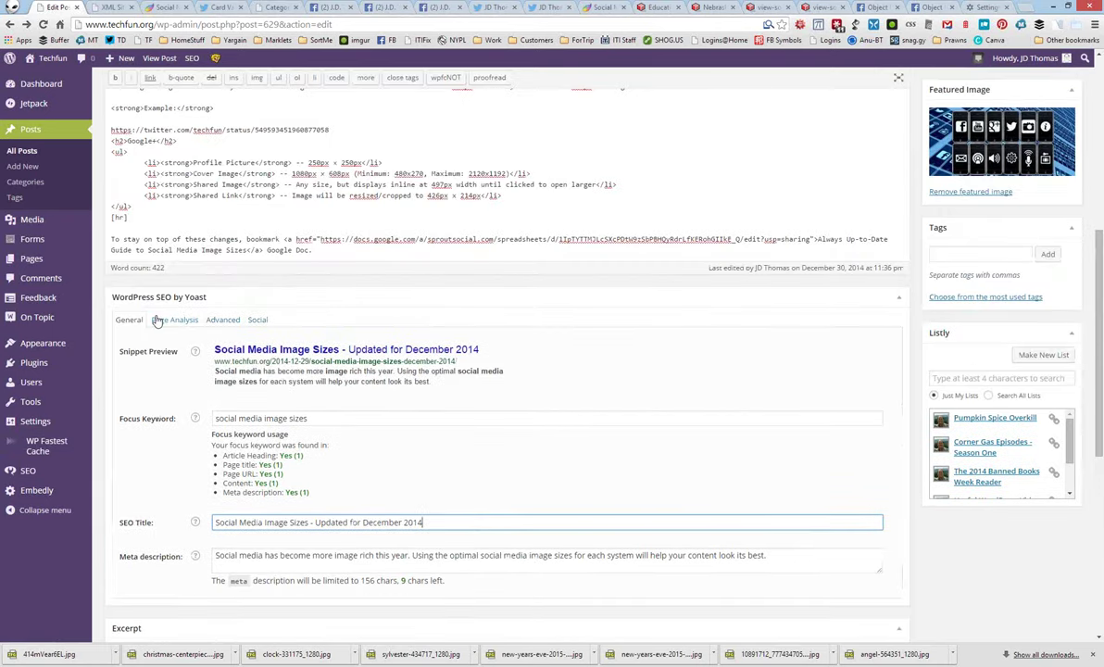
pyautogui.scroll(5, 287, 266)
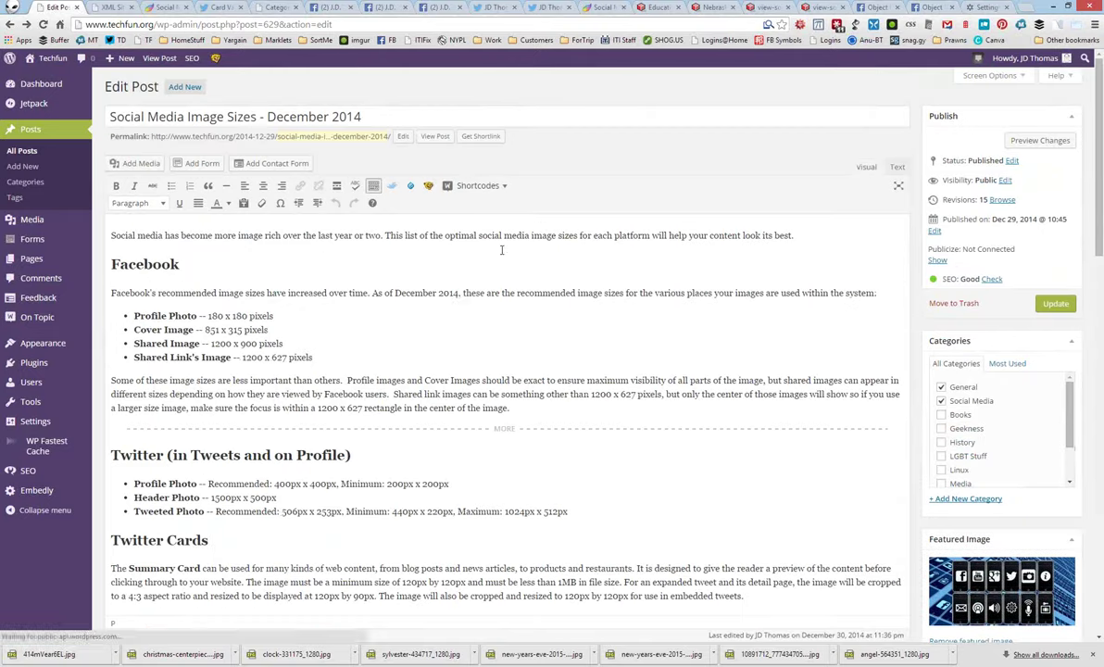
pyautogui.scroll(-3, 424, 302)
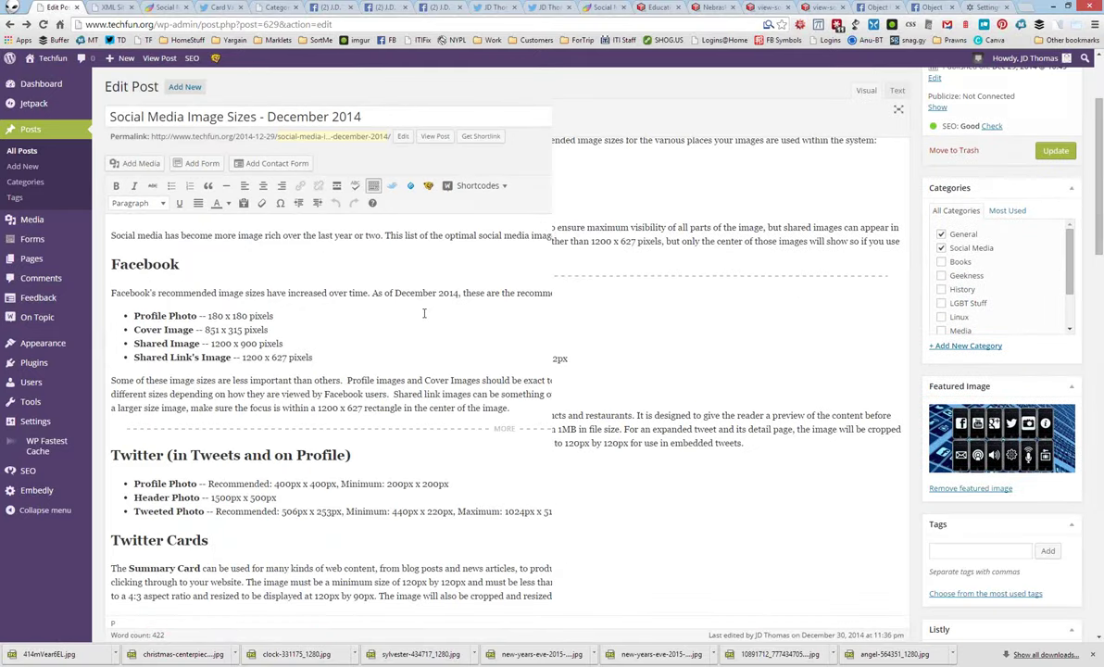
pyautogui.scroll(-10, 422, 319)
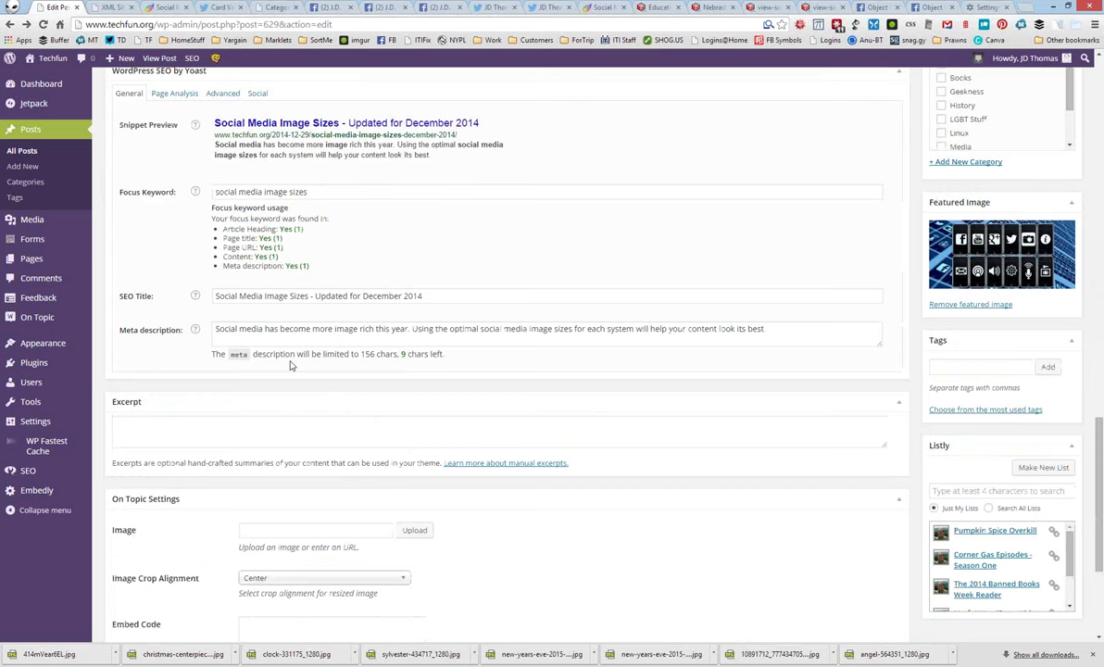
pyautogui.write('.')
pyautogui.scroll(2, 244, 354)
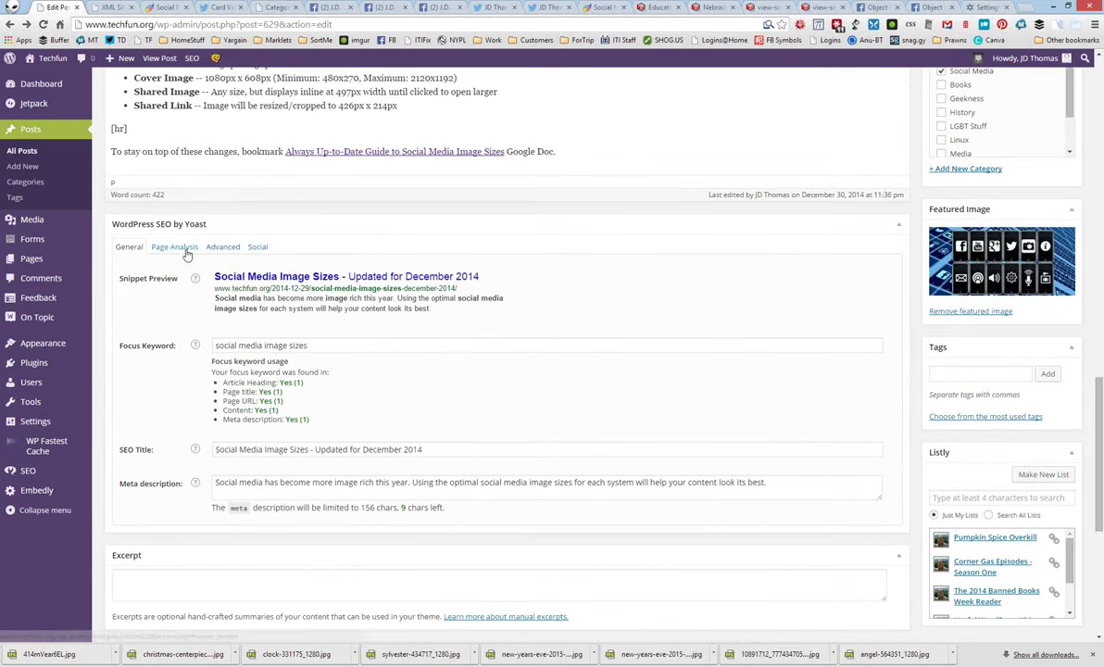
# Examine the post's Page Analysis results, including the keyword subheading item, and compare them with the general SEO fields
pyautogui.click(185, 251)
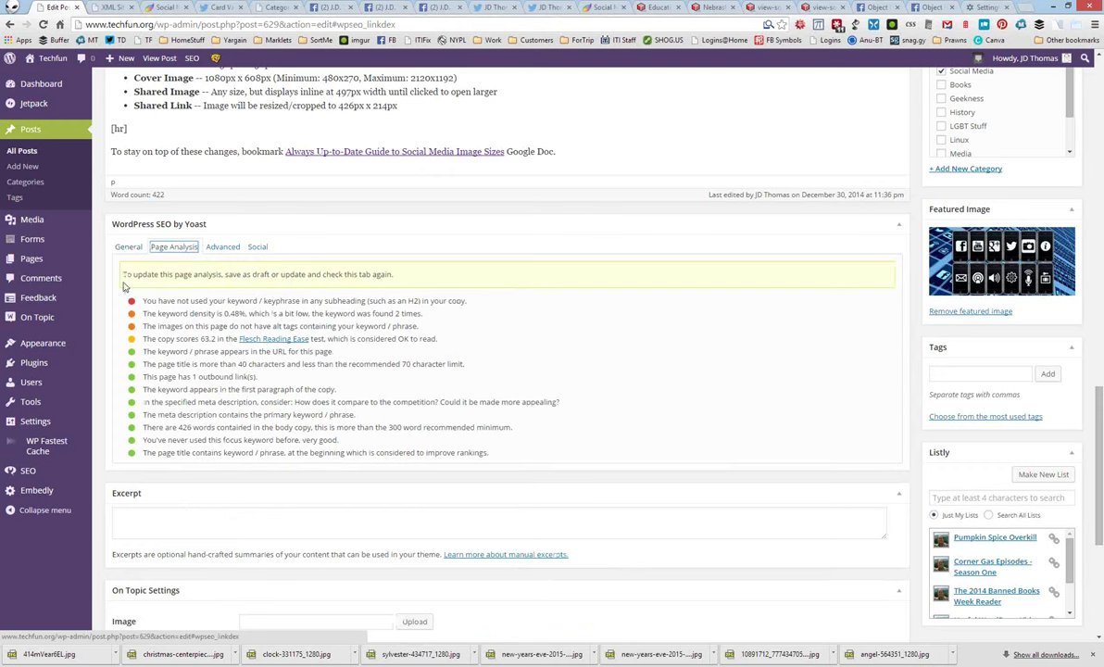
pyautogui.moveTo(139, 302); pyautogui.dragTo(336, 302)
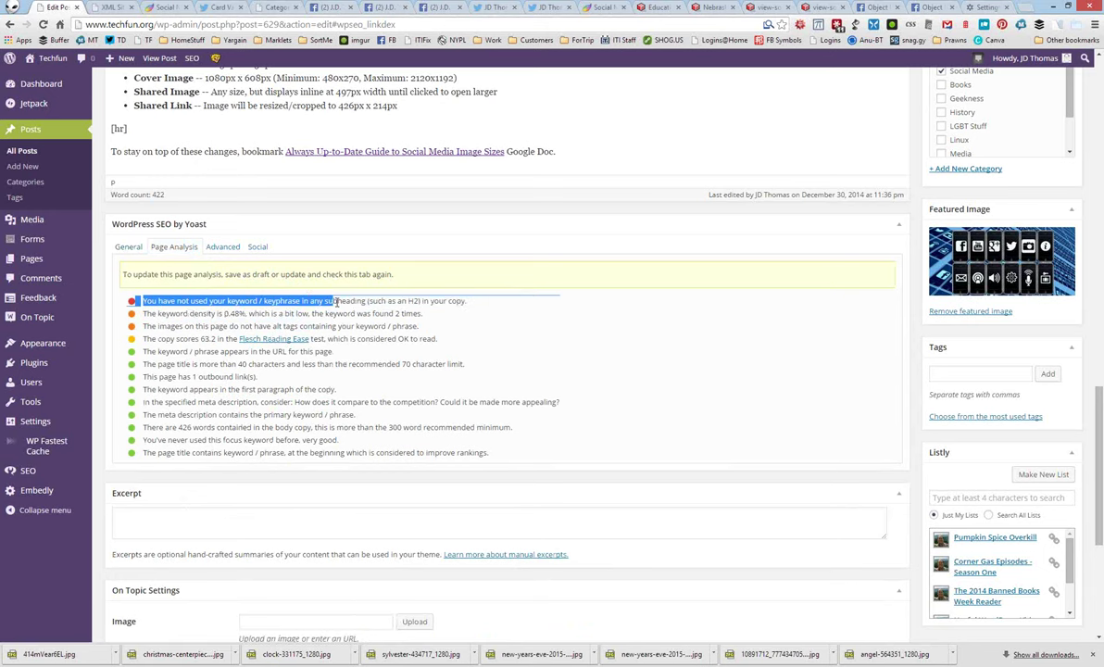
pyautogui.moveTo(336, 301); pyautogui.dragTo(370, 302)
pyautogui.click(163, 306)
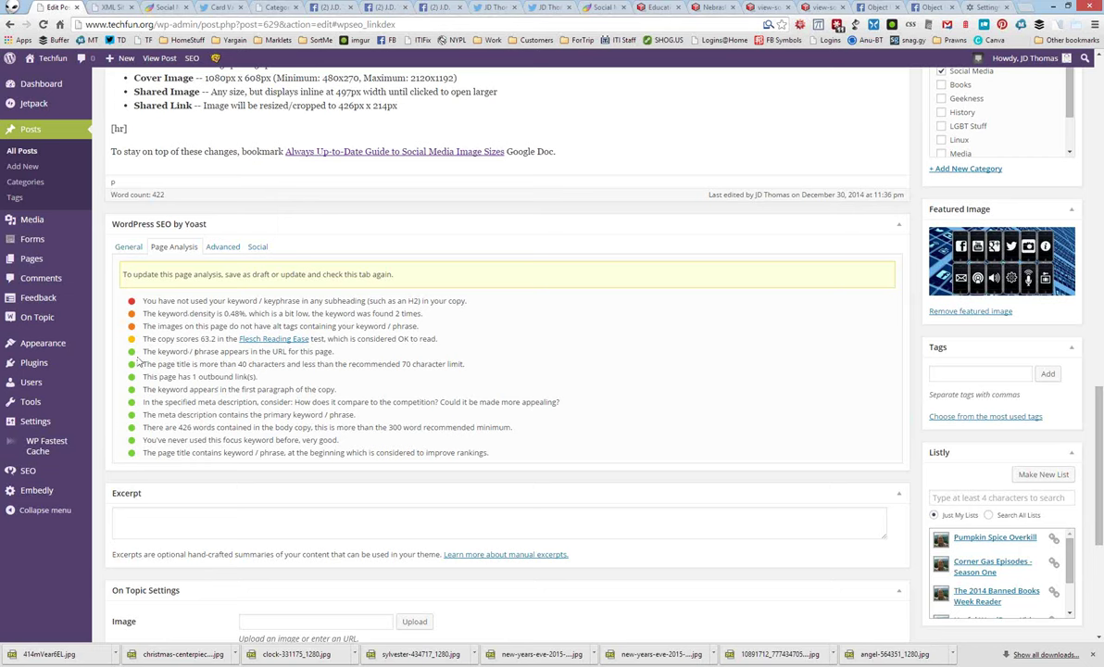
pyautogui.click(117, 247)
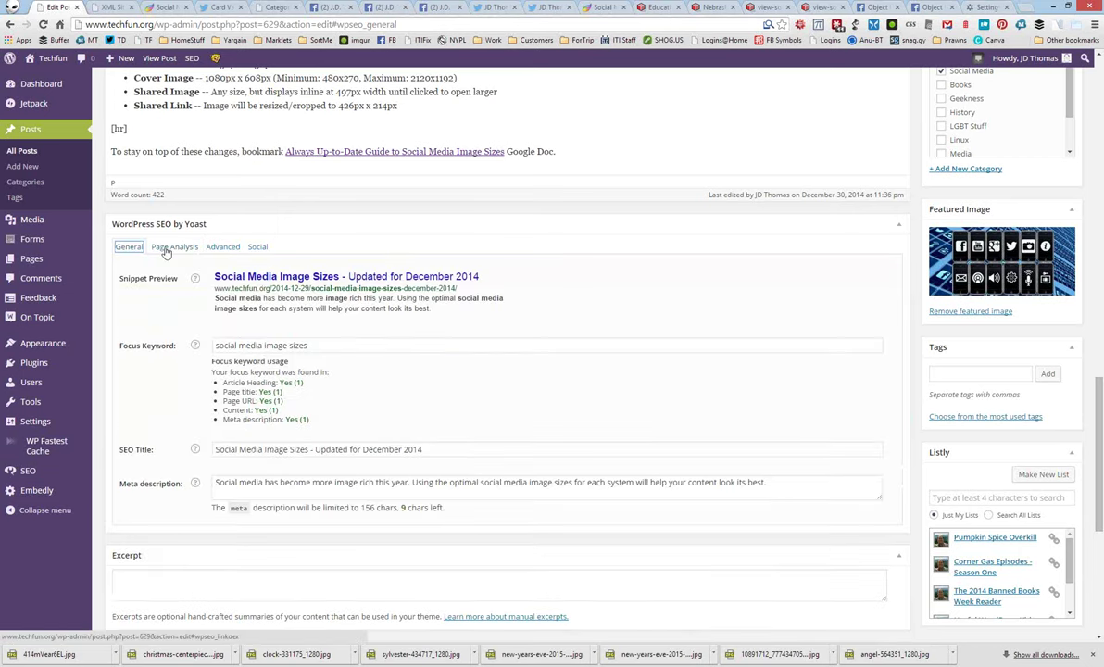
pyautogui.click(171, 247)
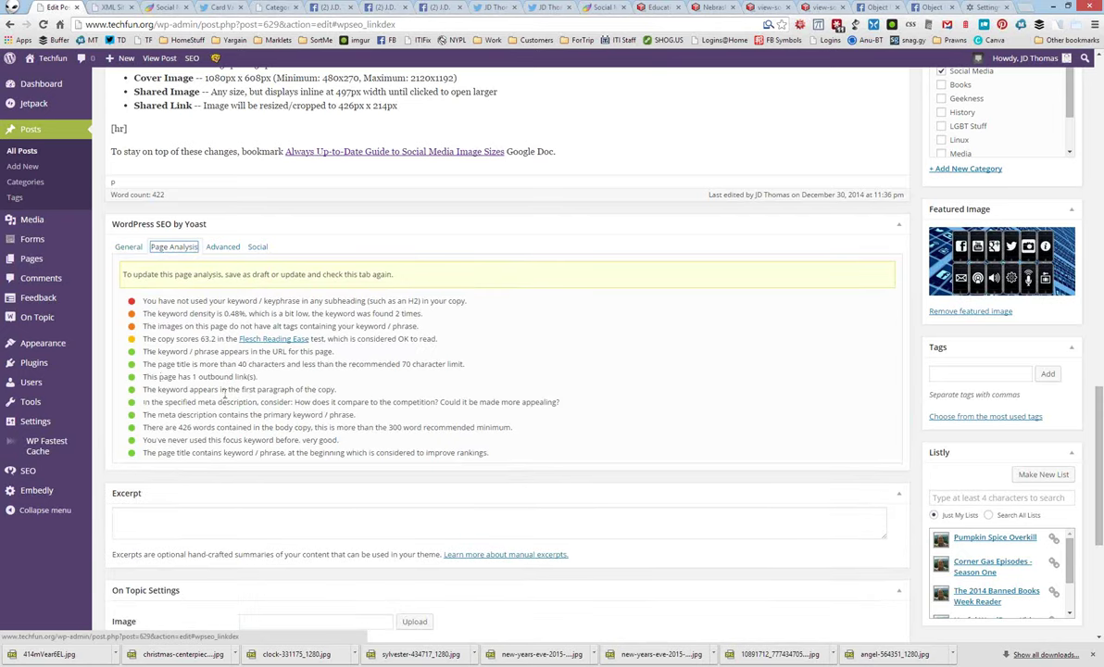
# Examine the post's advanced SEO settings and the Meta Robots Index choices, keeping "Default for post type, currently: index"
pyautogui.click(222, 249)
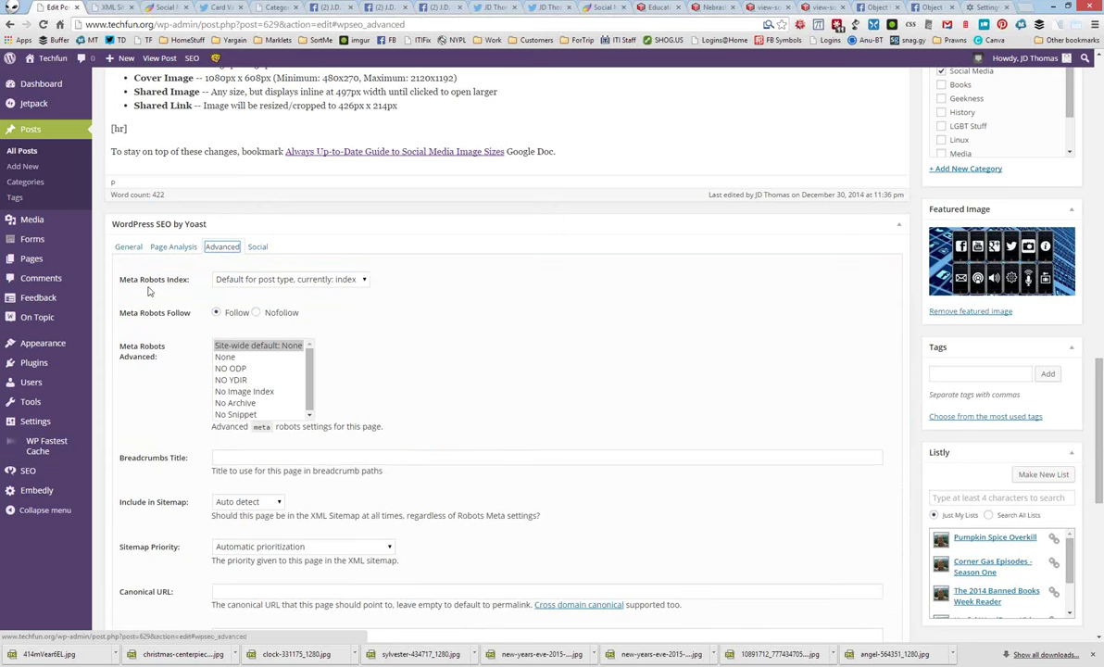
pyautogui.scroll(-2, 153, 278)
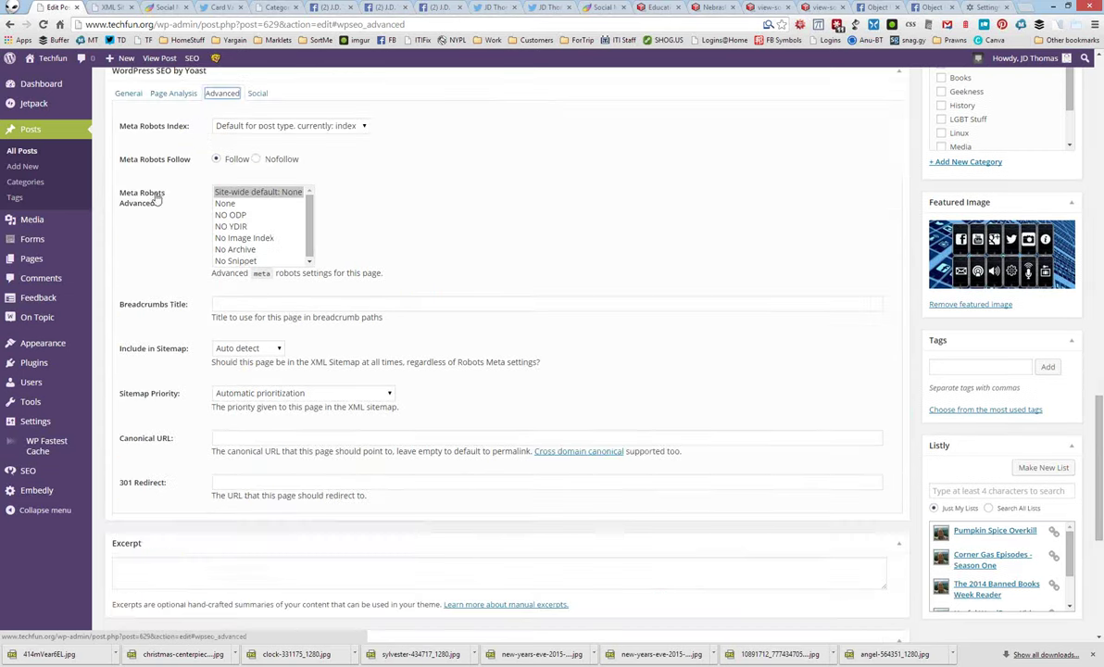
pyautogui.click(243, 125)
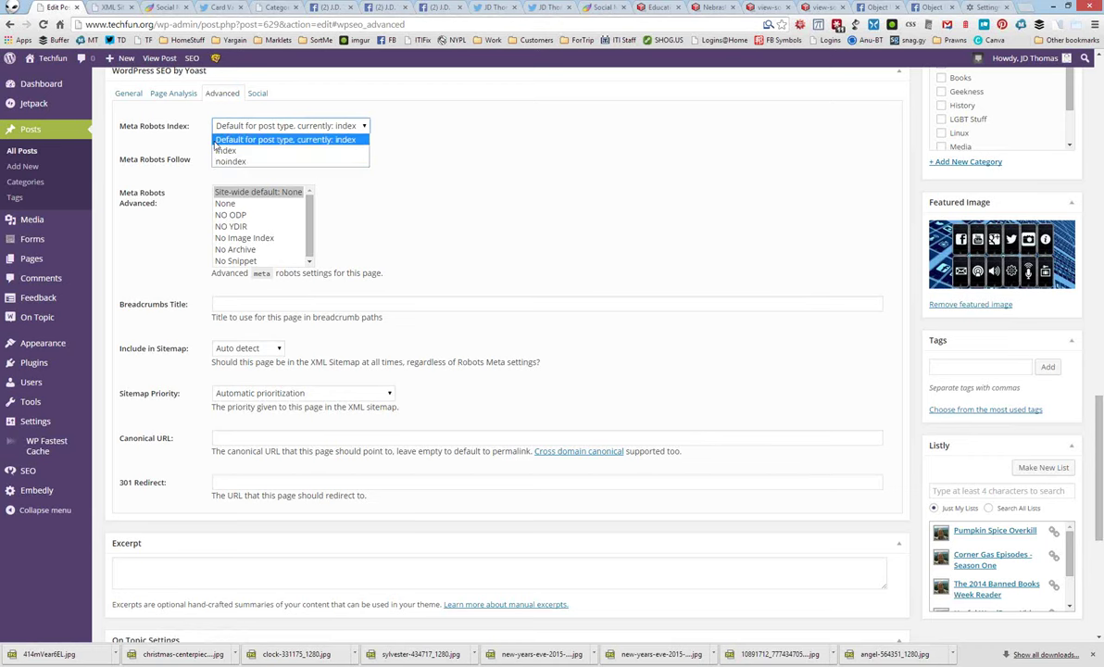
pyautogui.click(215, 140)
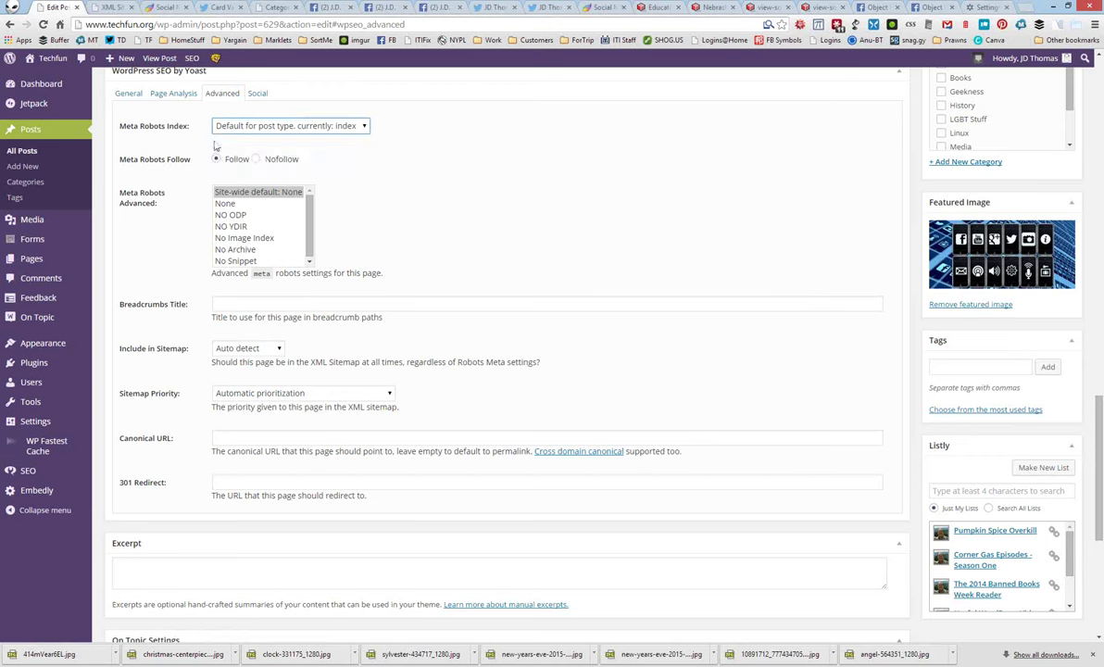
pyautogui.click(363, 193)
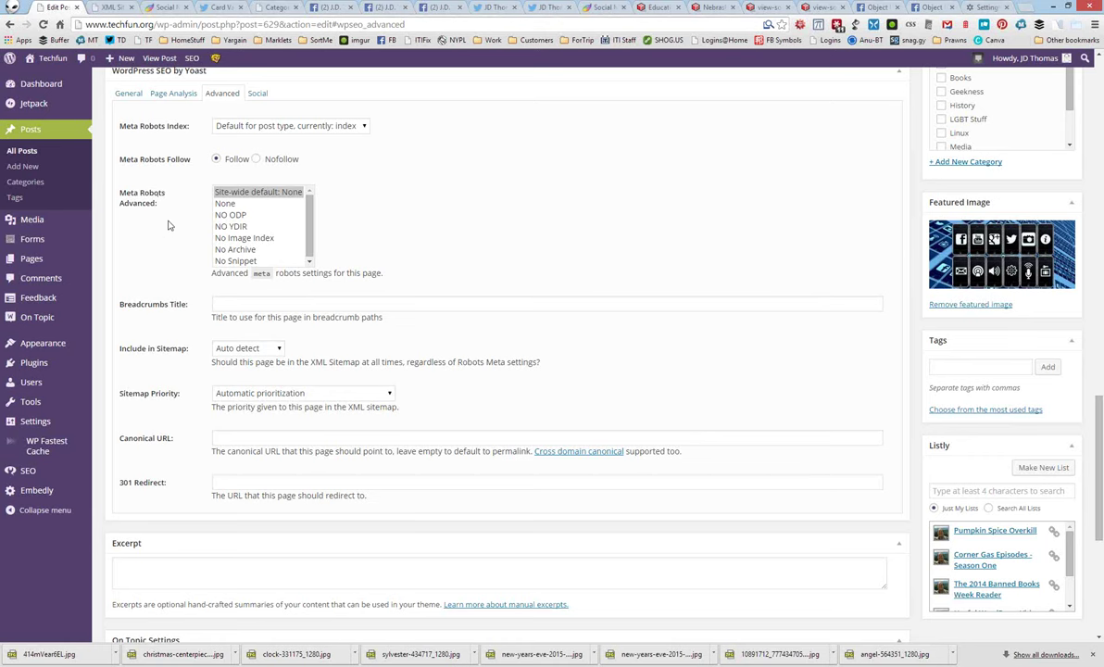
# Select NO ODP as the post's Meta Robots Advanced setting
pyautogui.click(311, 215)
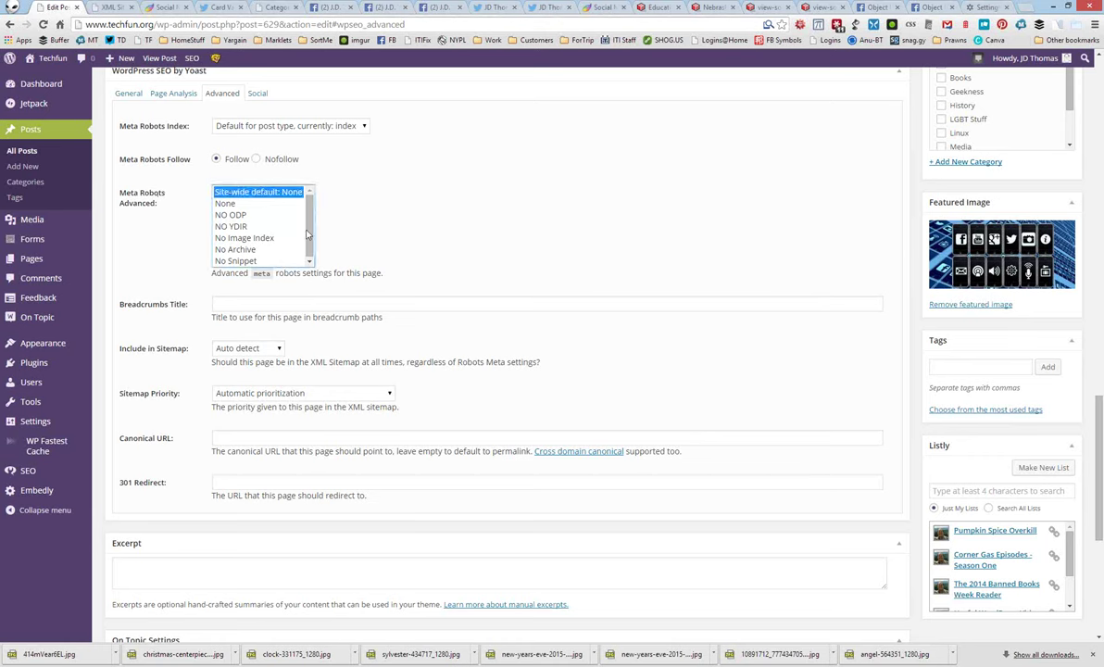
pyautogui.click(230, 226)
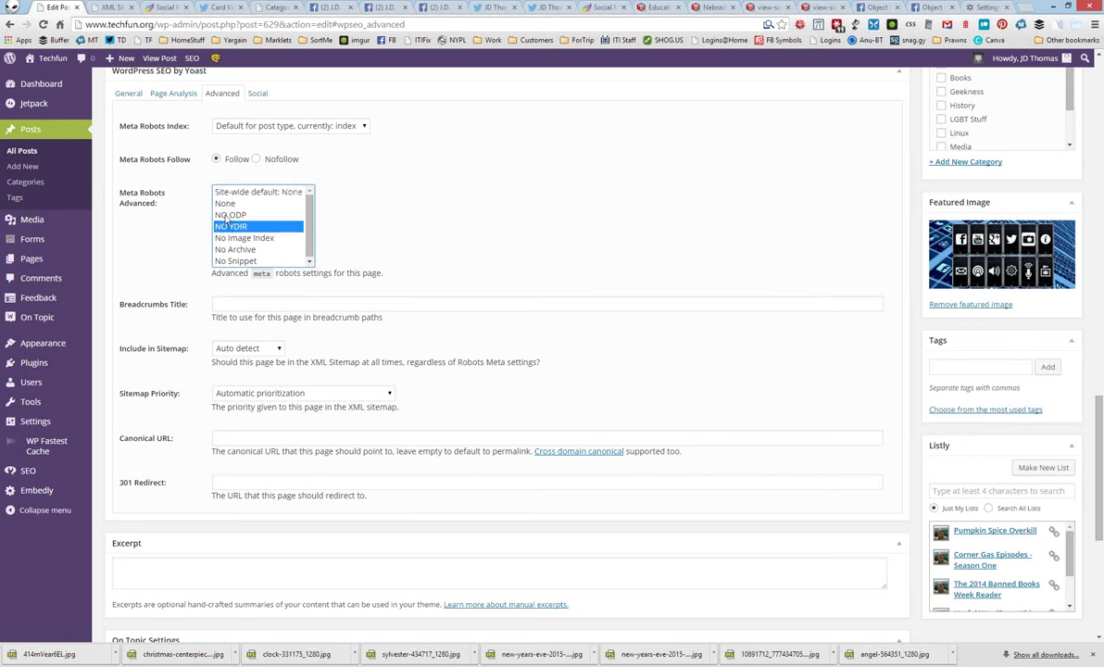
pyautogui.click(218, 215)
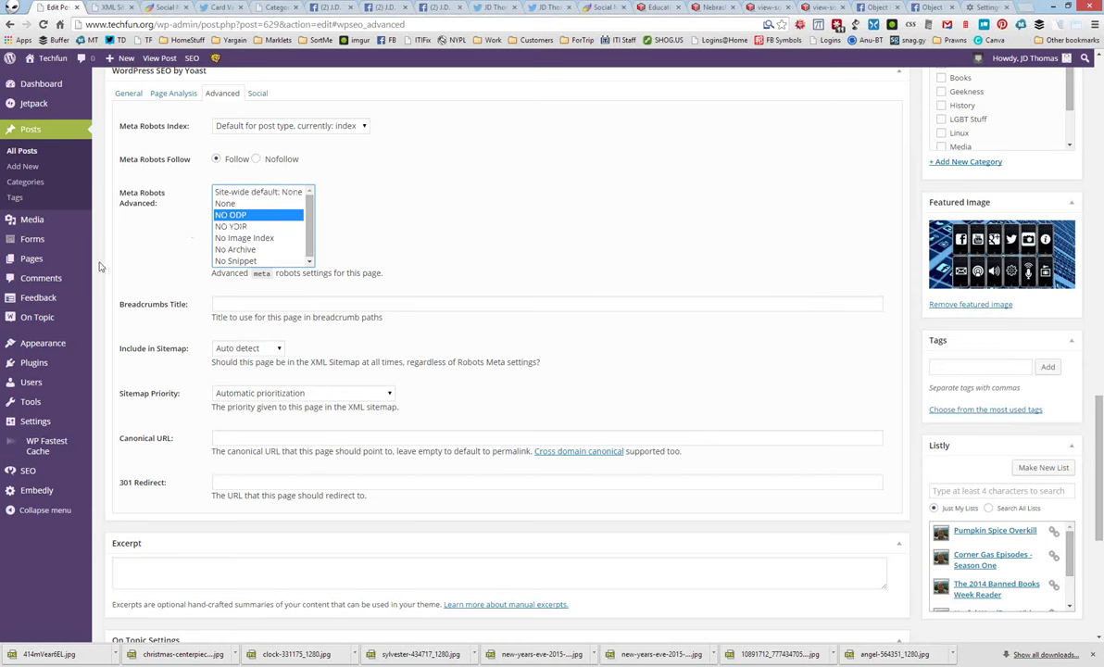
# Add NO YDIR to the Meta Robots Advanced selection and reset the setting to "Site-wide default: None"
pyautogui.keyDown('ctrl'); pyautogui.click(222, 226); pyautogui.keyUp('ctrl')
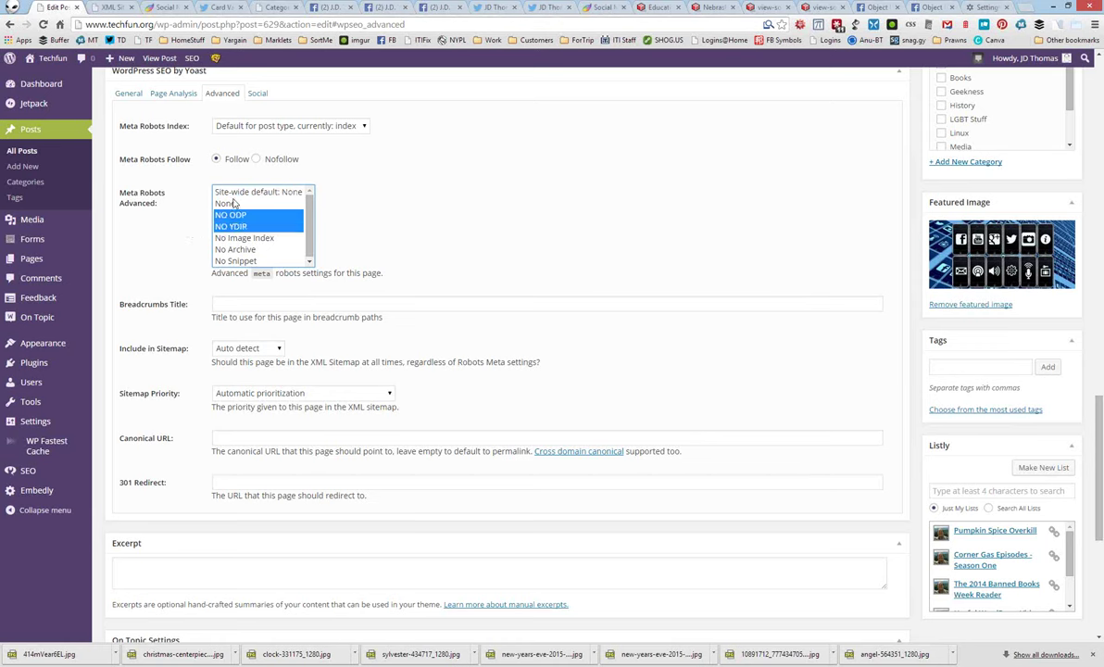
pyautogui.click(219, 192)
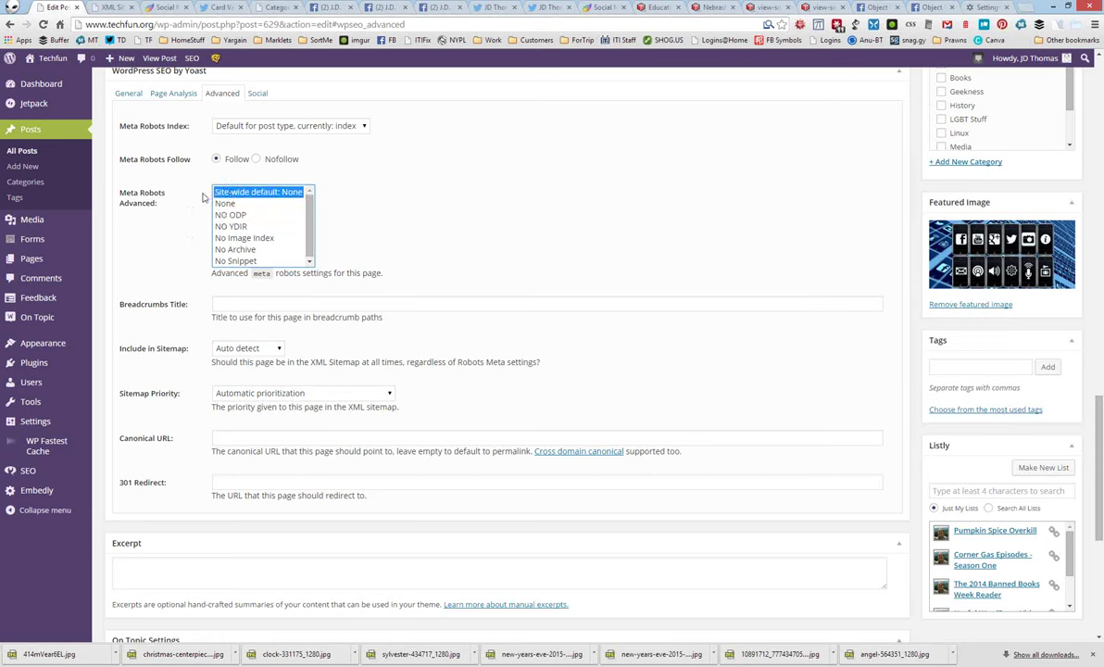
pyautogui.click(160, 234)
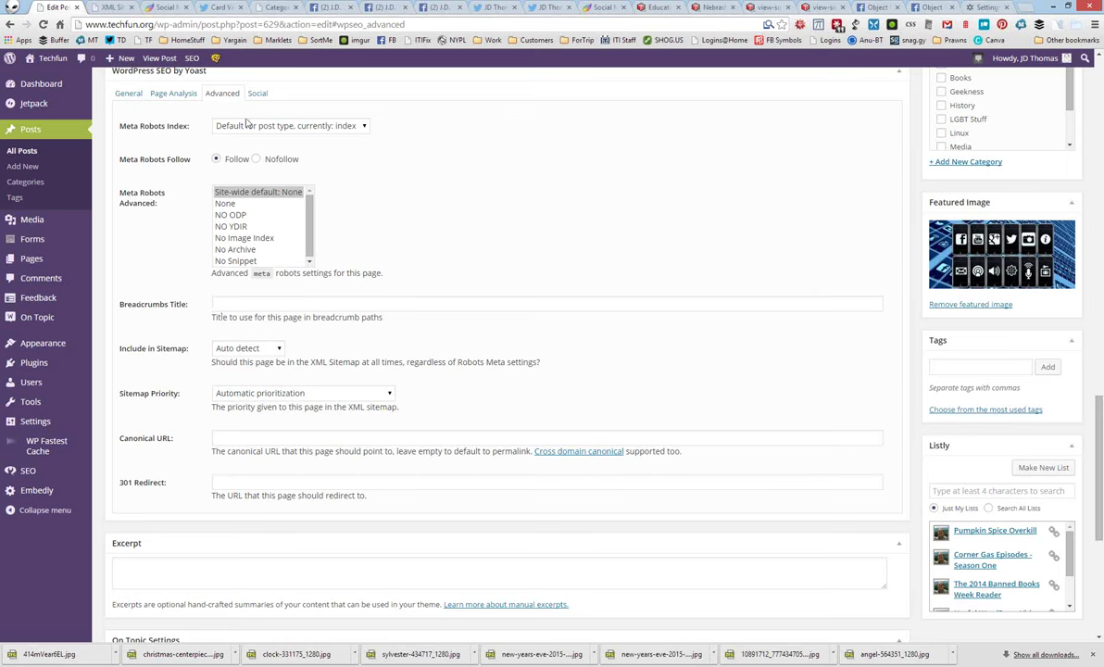
# Examine the post title in the published post's breadcrumb path and return to its advanced SEO settings
pyautogui.click(164, 7)
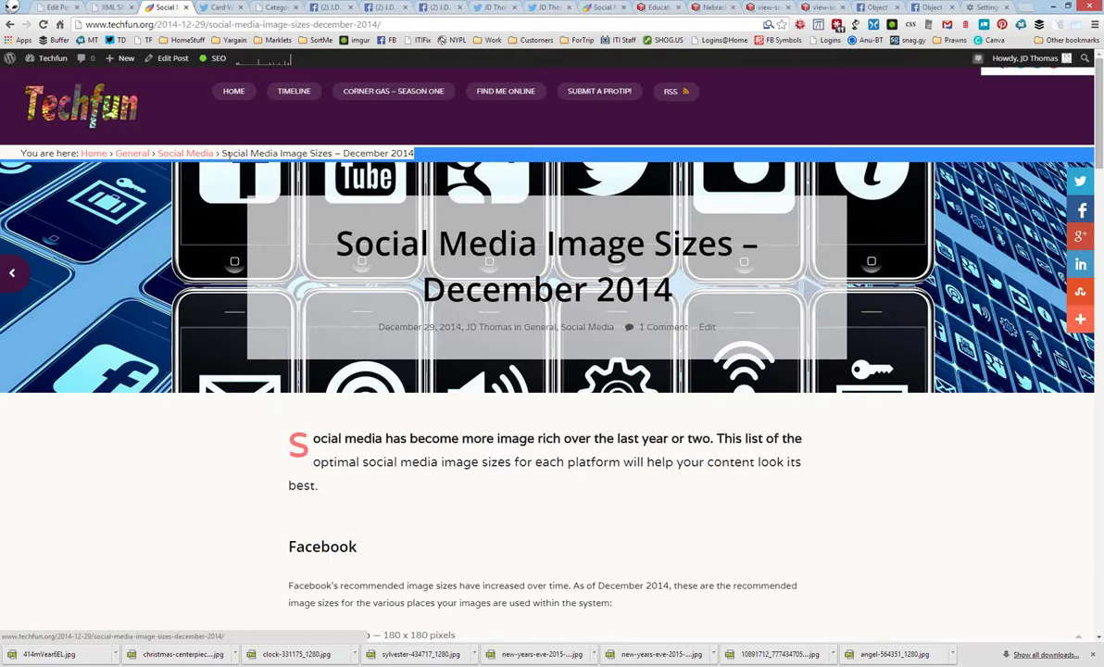
pyautogui.moveTo(220, 153); pyautogui.dragTo(414, 152)
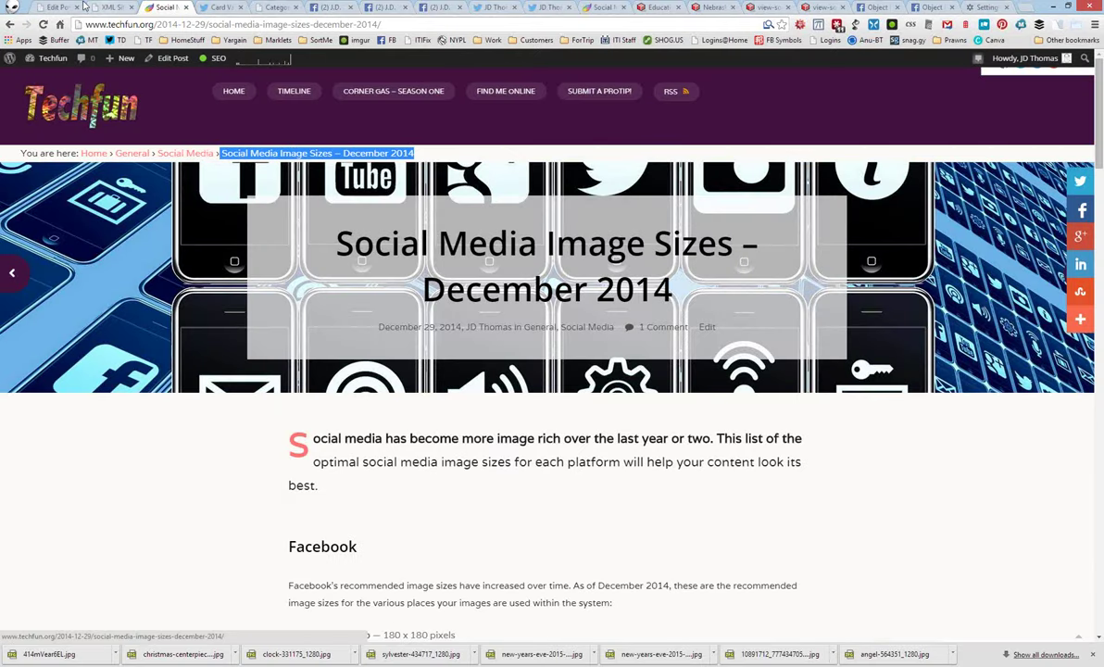
pyautogui.click(53, 8)
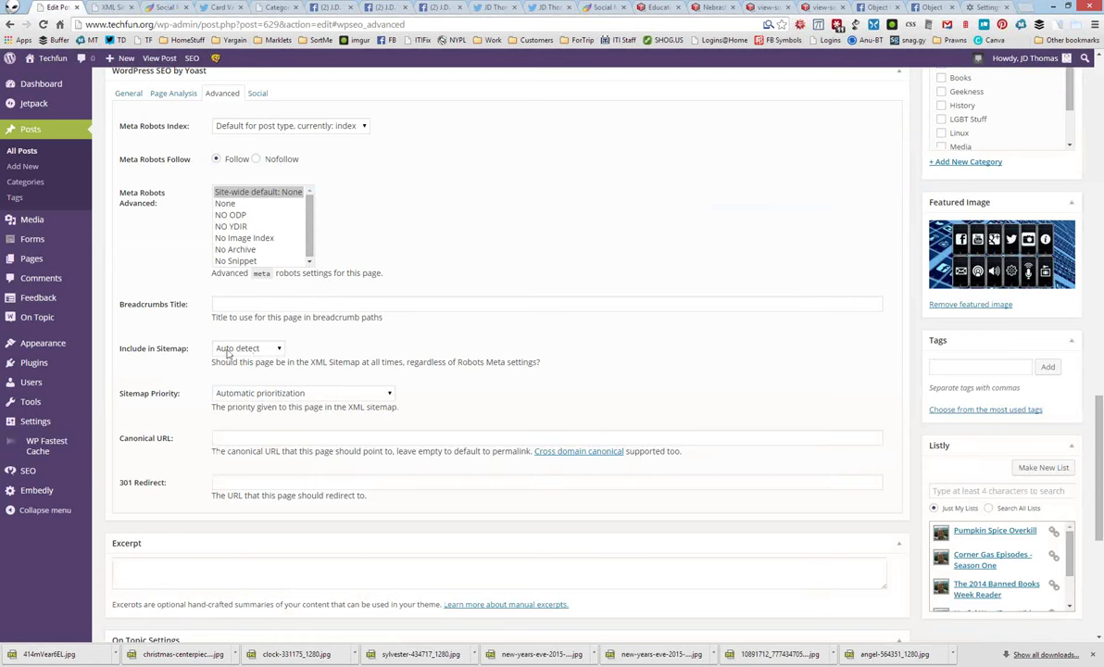
# Examine the post's Sitemap Priority choices, keeping "Automatic prioritization"
pyautogui.moveTo(104, 422)
pyautogui.click(326, 391)
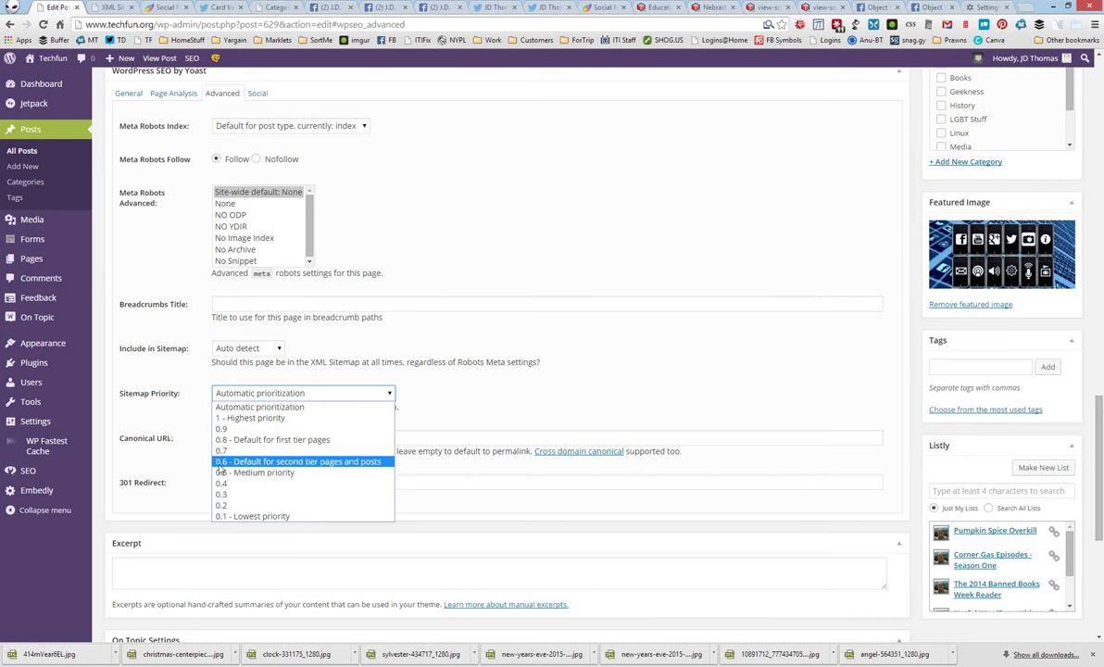
pyautogui.click(160, 432)
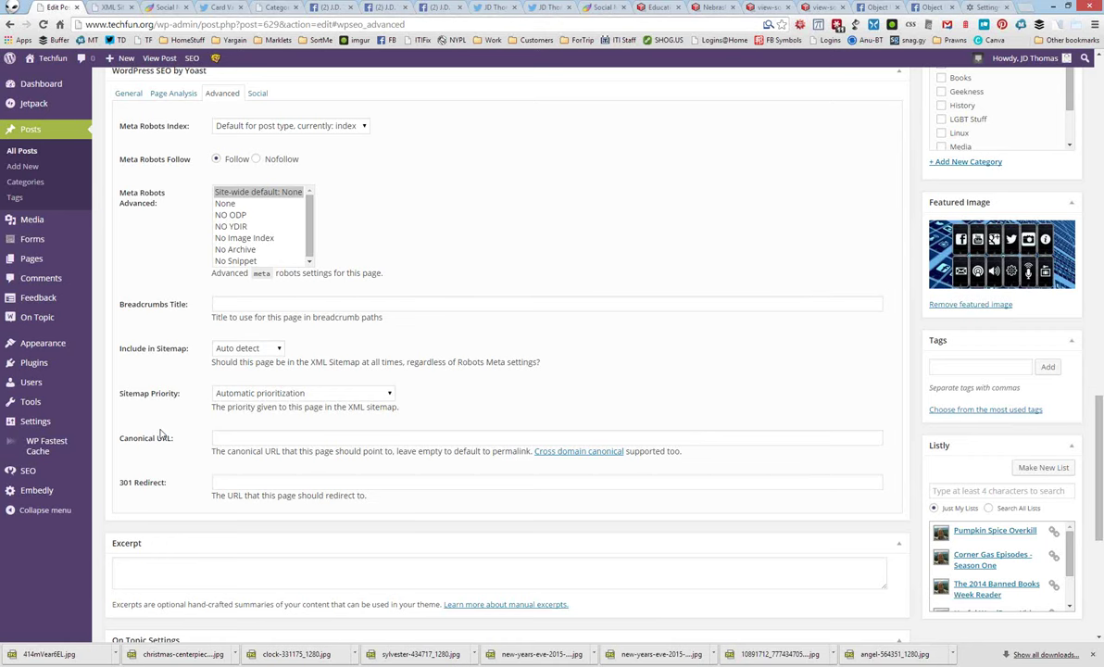
# Try the NCompass Live Tech Talk article's address from the Nebraska Library Commission blog as the post's Canonical URL, and clear the field again
pyautogui.click(261, 442)
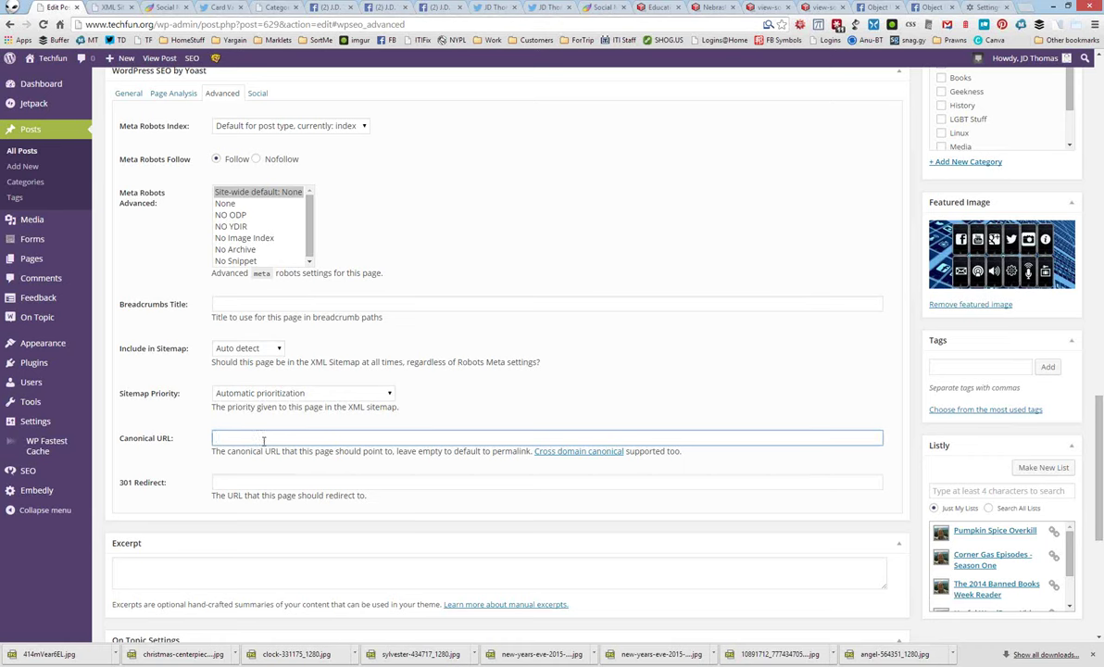
pyautogui.click(653, 7)
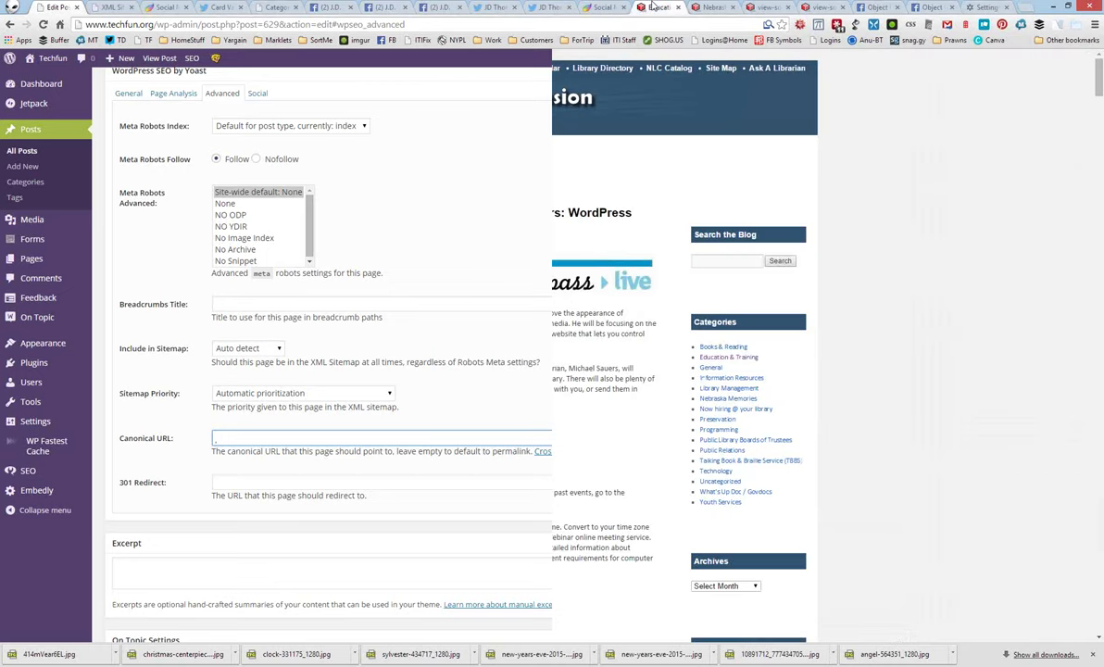
pyautogui.moveTo(289, 256); pyautogui.dragTo(421, 447)
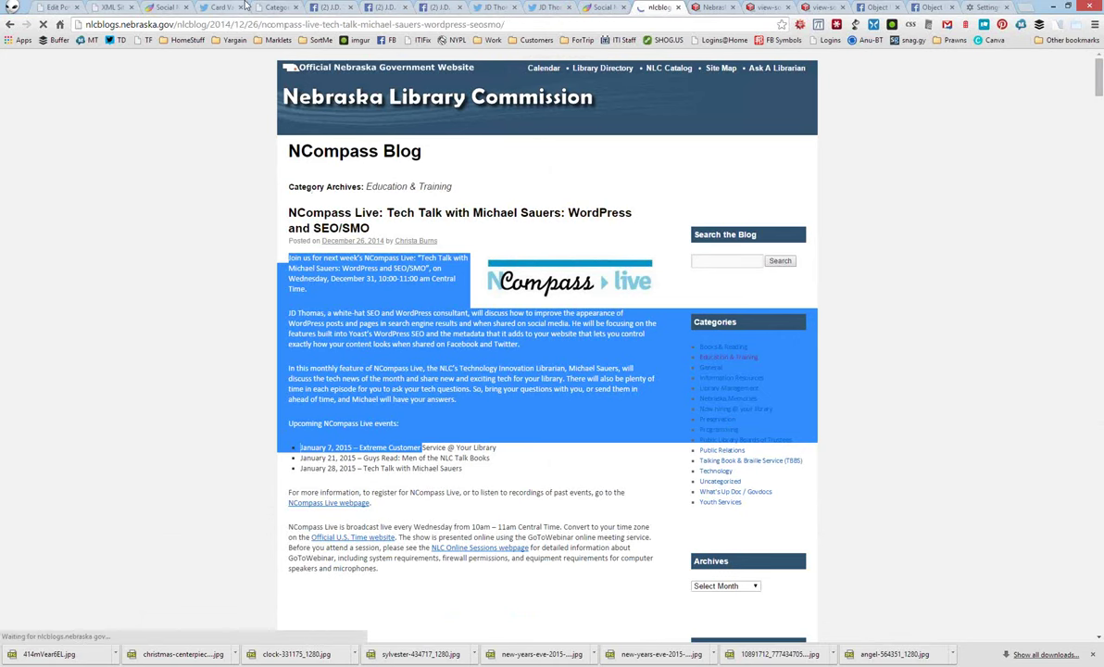
pyautogui.click(51, 6)
pyautogui.click(274, 438)
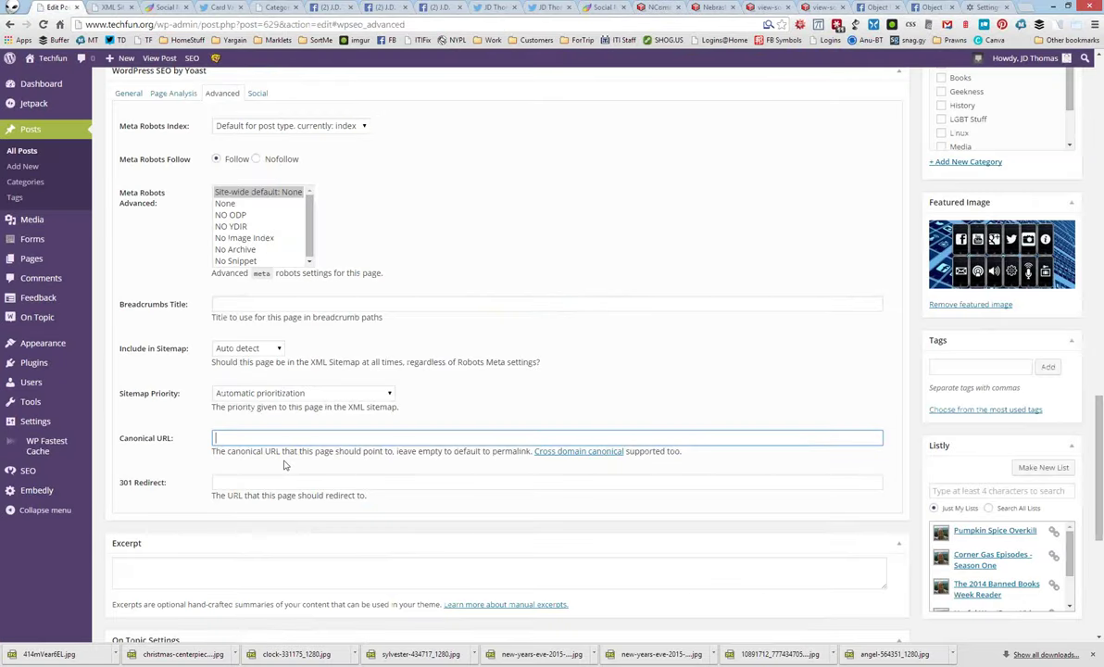
pyautogui.write('http://nlcblogs.nebraska.gov/nlcblog/2014/12/26/ncompass-live-tech-talk-michael-sauers-wordpress-seosmo/')
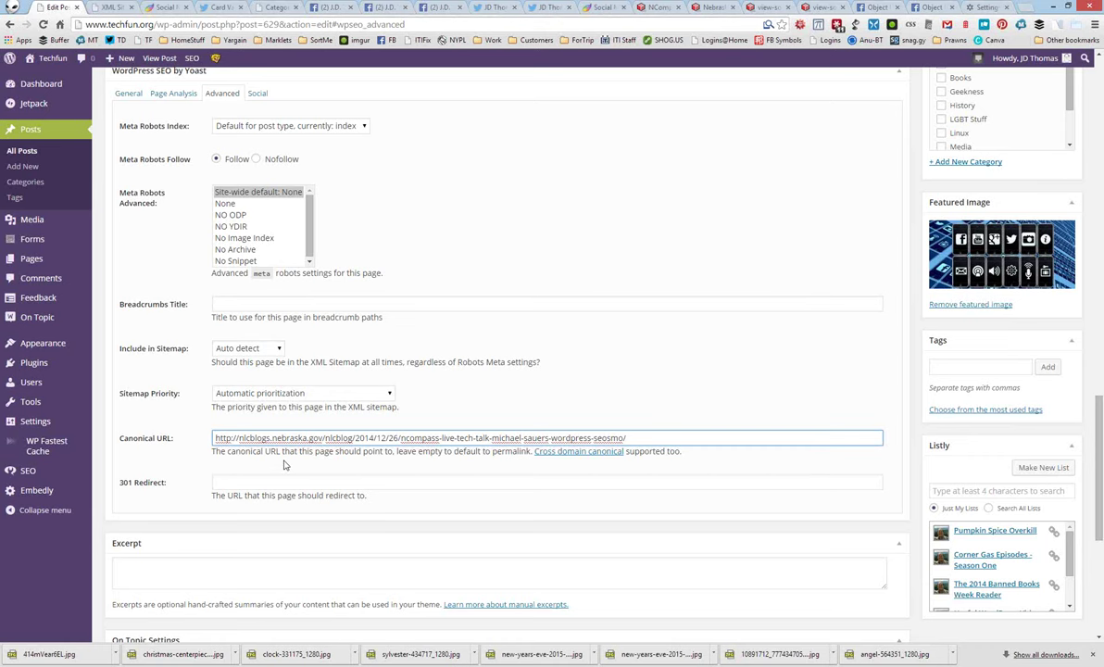
pyautogui.hotkey('ctrl', 'a')
pyautogui.press('BackSpace')
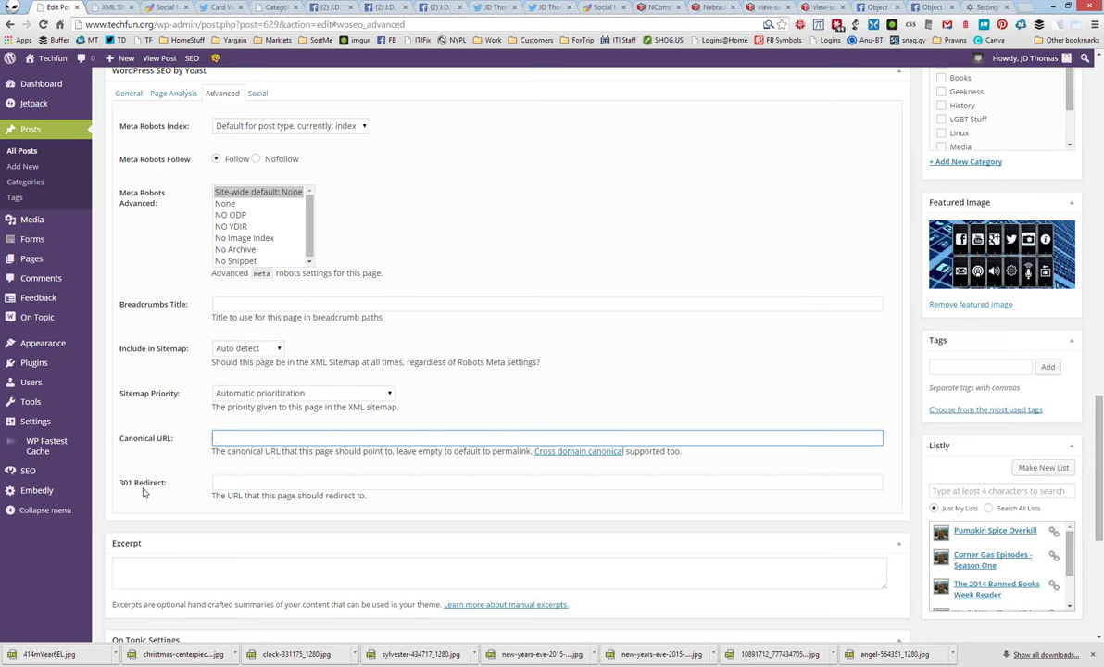
# Copy the address of the NCompass Live Tech Talk article on the Nebraska Library Commission blog
pyautogui.click(241, 491)
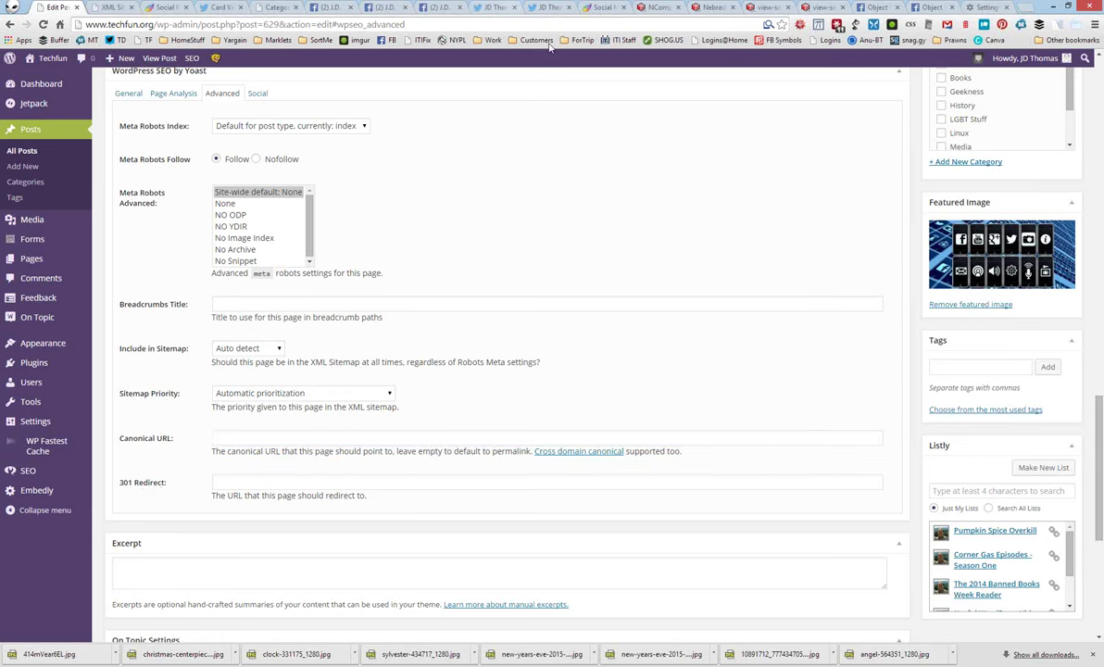
pyautogui.click(657, 8)
pyautogui.click(375, 25)
pyautogui.hotkey('ctrl', 'c')
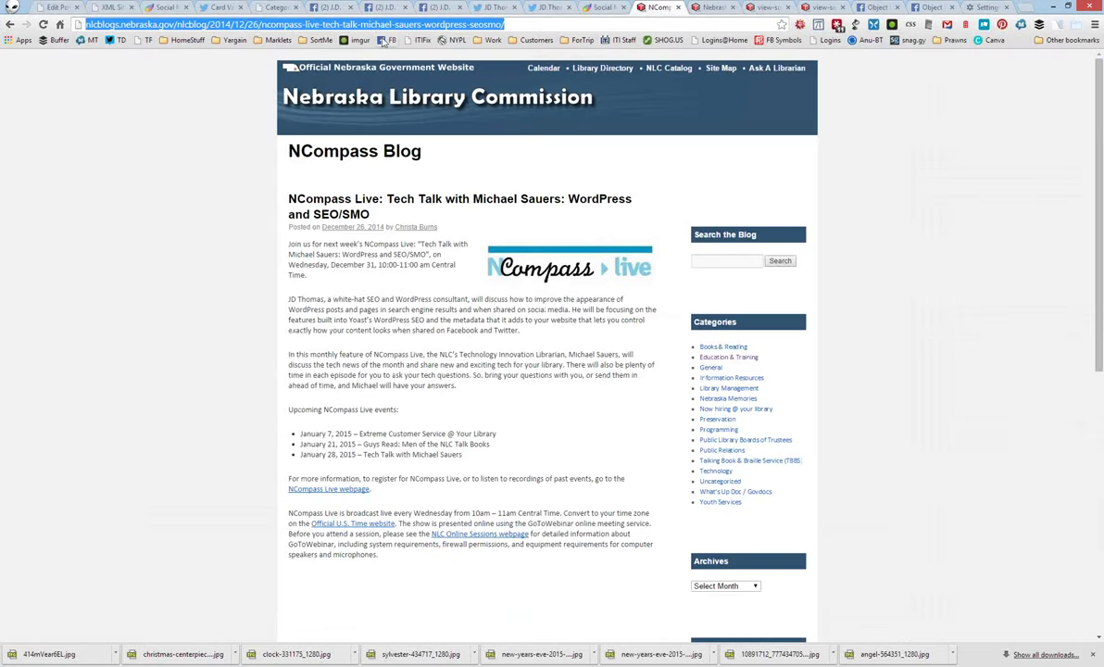
pyautogui.rightClick(352, 24)
pyautogui.click(375, 59)
# Set the post's 301 Redirect to the copied NCompass Live article address and update the post
pyautogui.click(139, 7)
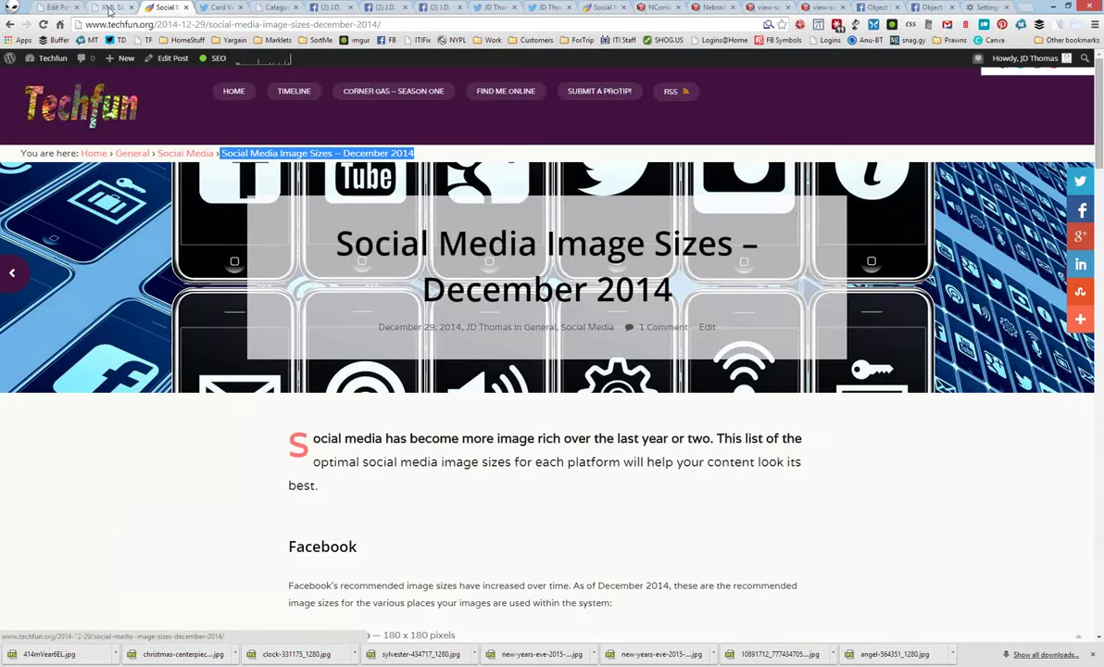
pyautogui.click(108, 9)
pyautogui.click(56, 7)
pyautogui.click(259, 480)
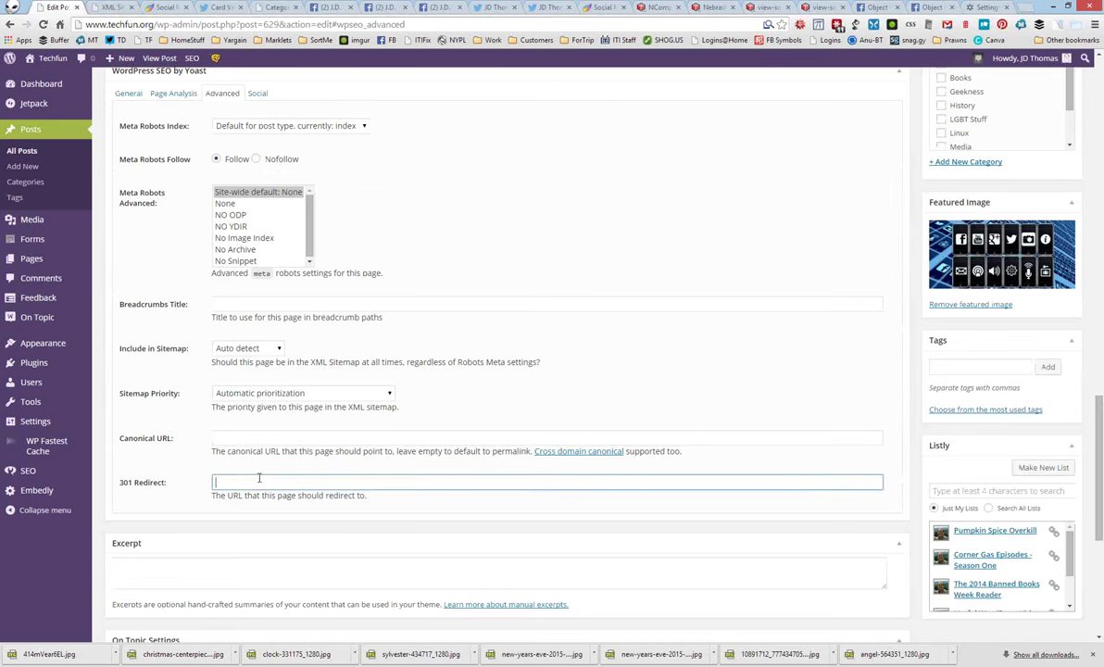
pyautogui.hotkey('ctrl', 'v')
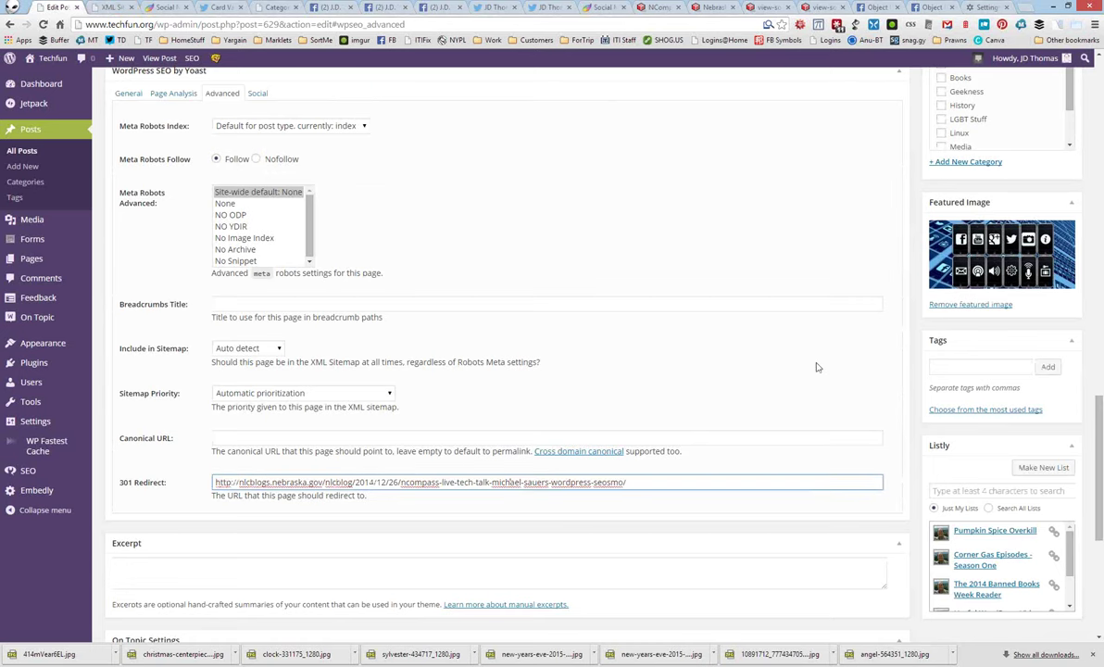
pyautogui.scroll(5, 993, 446)
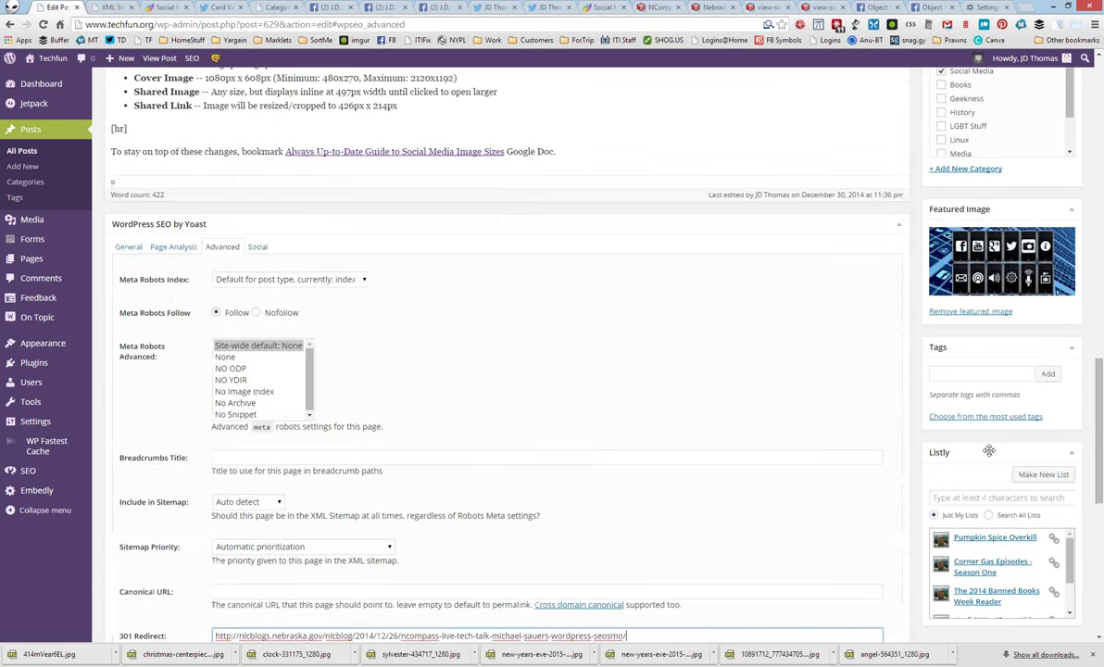
pyautogui.click(1051, 280)
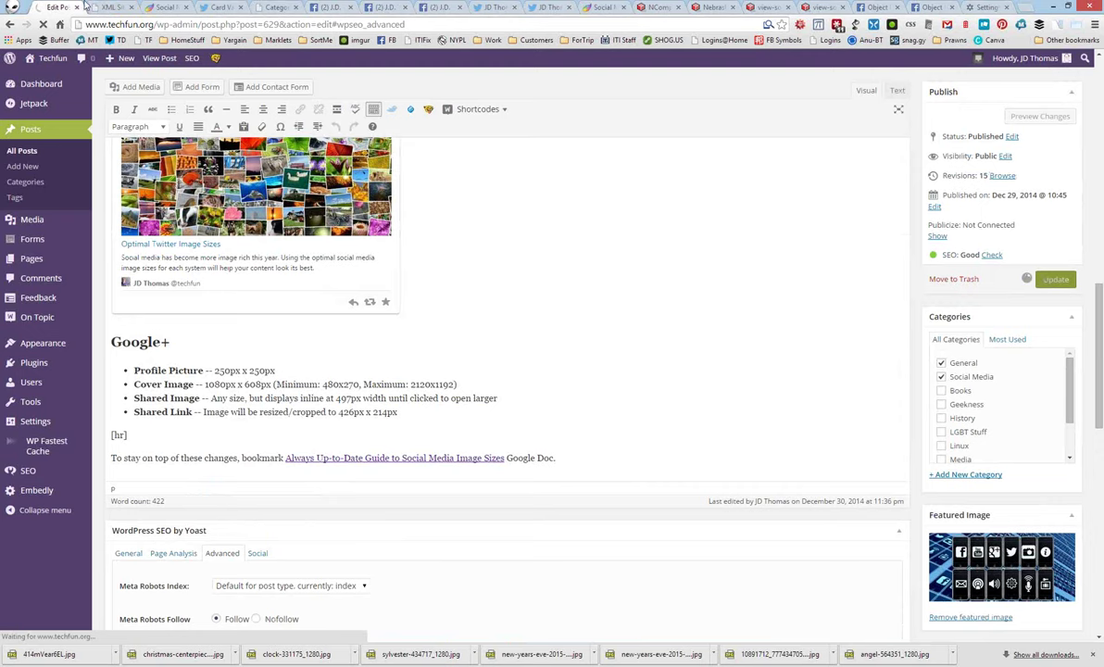
# Test the 301 redirect by visiting the Techfun home page and the "Social Media Image Sizes – December 2014" post
pyautogui.click(168, 8)
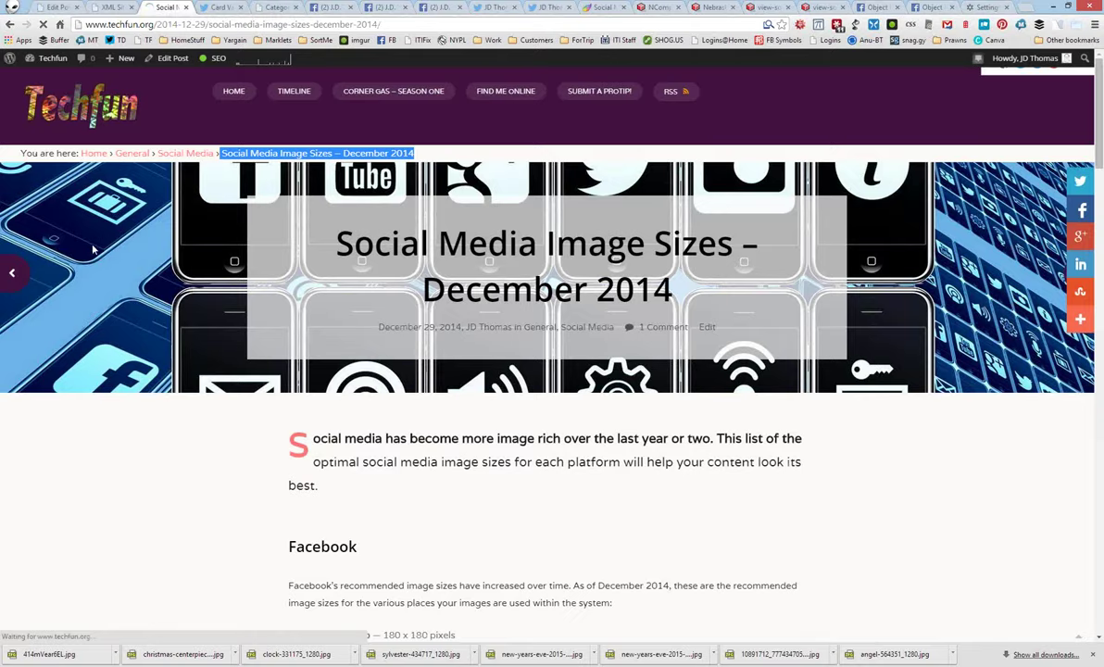
pyautogui.click(234, 92)
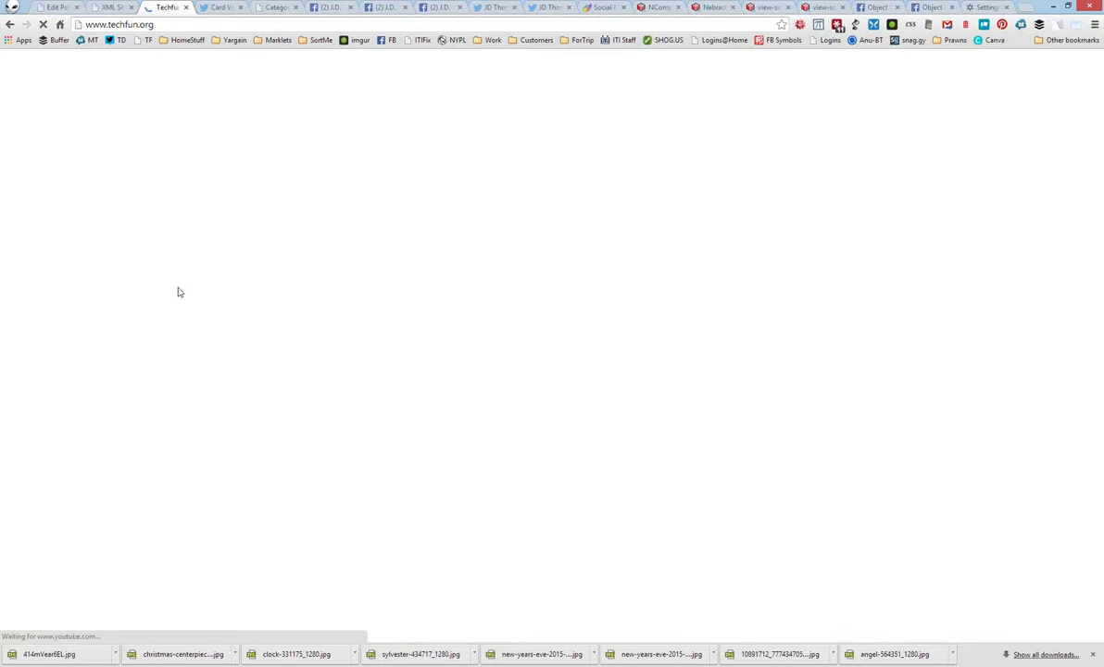
pyautogui.scroll(-10, 365, 299)
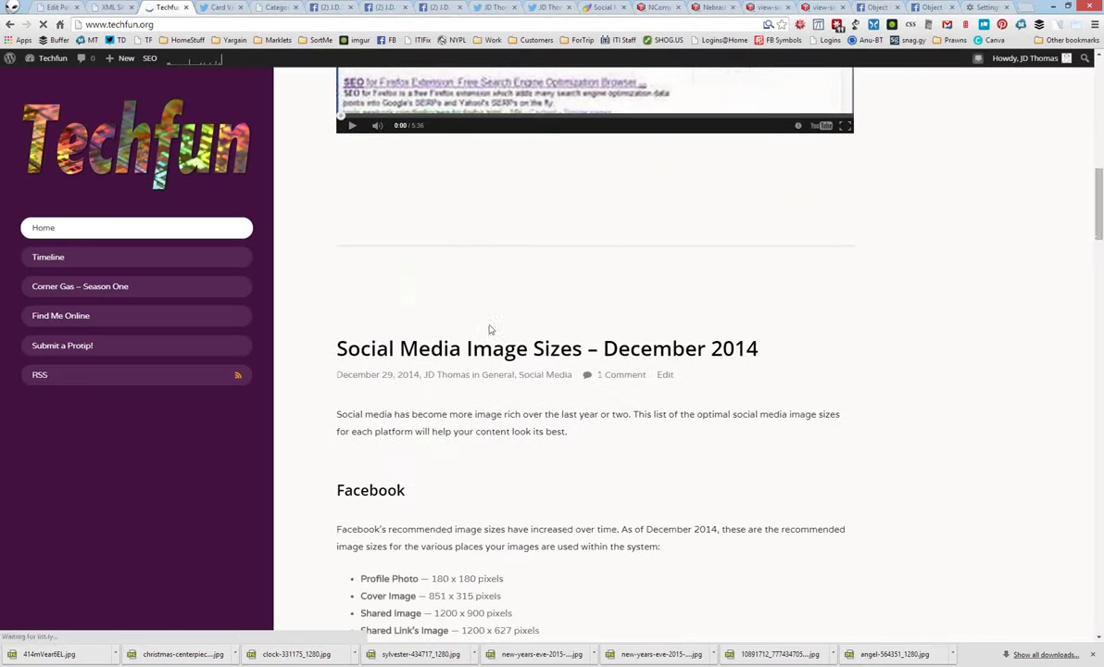
pyautogui.hotkey('alt', 'Left')
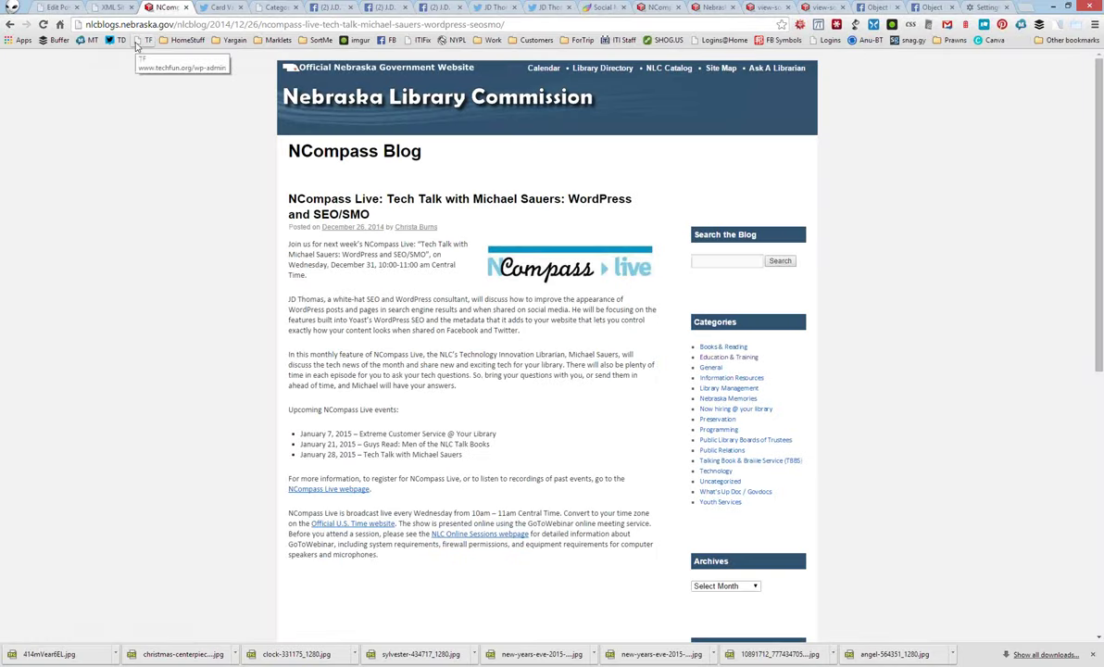
# Clear the post's 301 Redirect in its advanced SEO settings and update the post
pyautogui.click(54, 7)
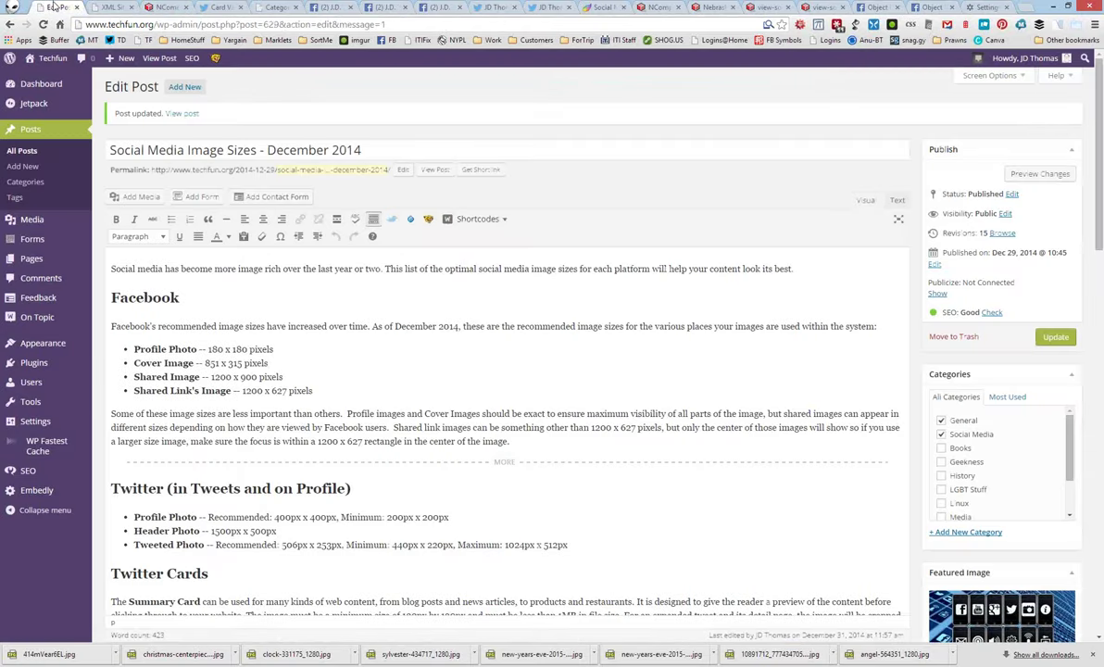
pyautogui.scroll(-5, 292, 313)
pyautogui.scroll(2, 292, 313)
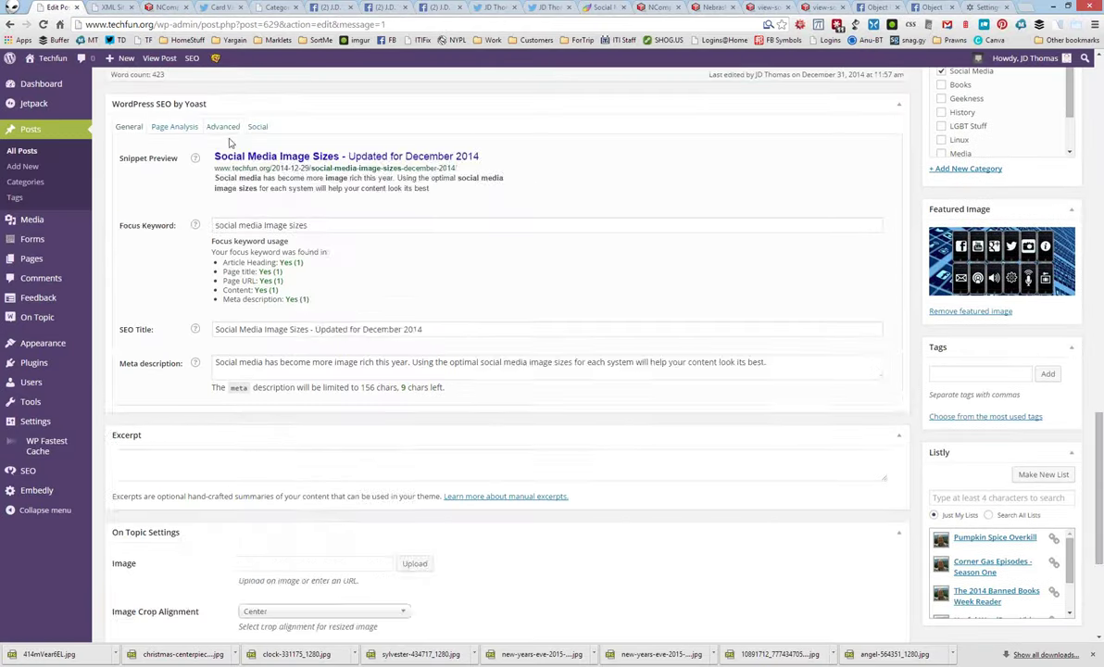
pyautogui.click(223, 126)
pyautogui.click(129, 516)
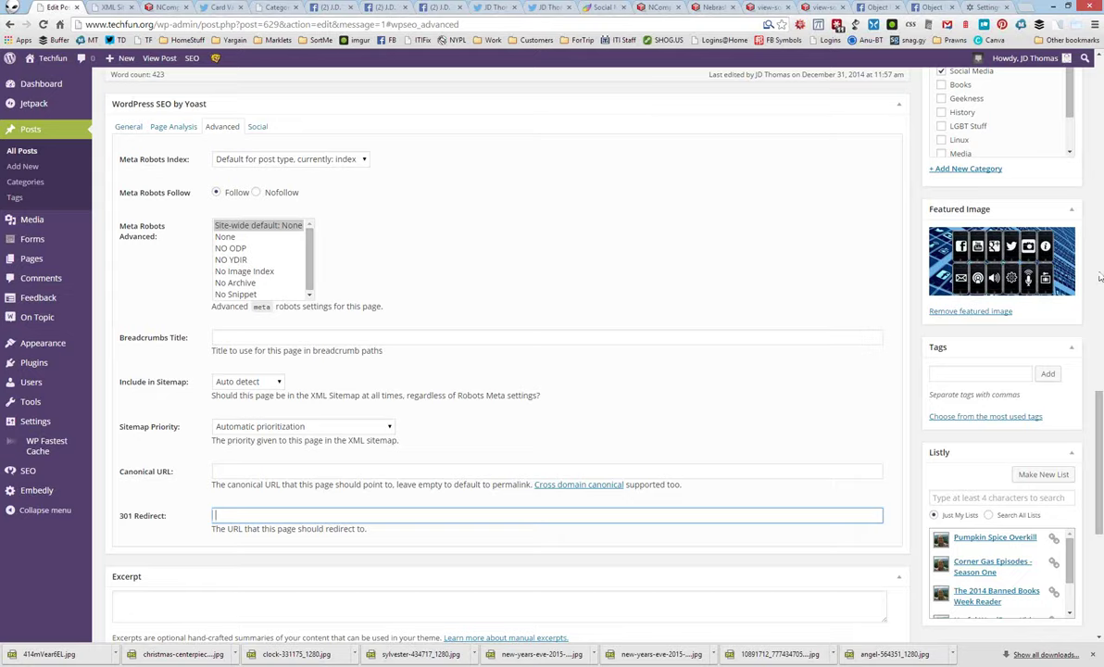
pyautogui.scroll(3, 1100, 276)
pyautogui.click(1056, 279)
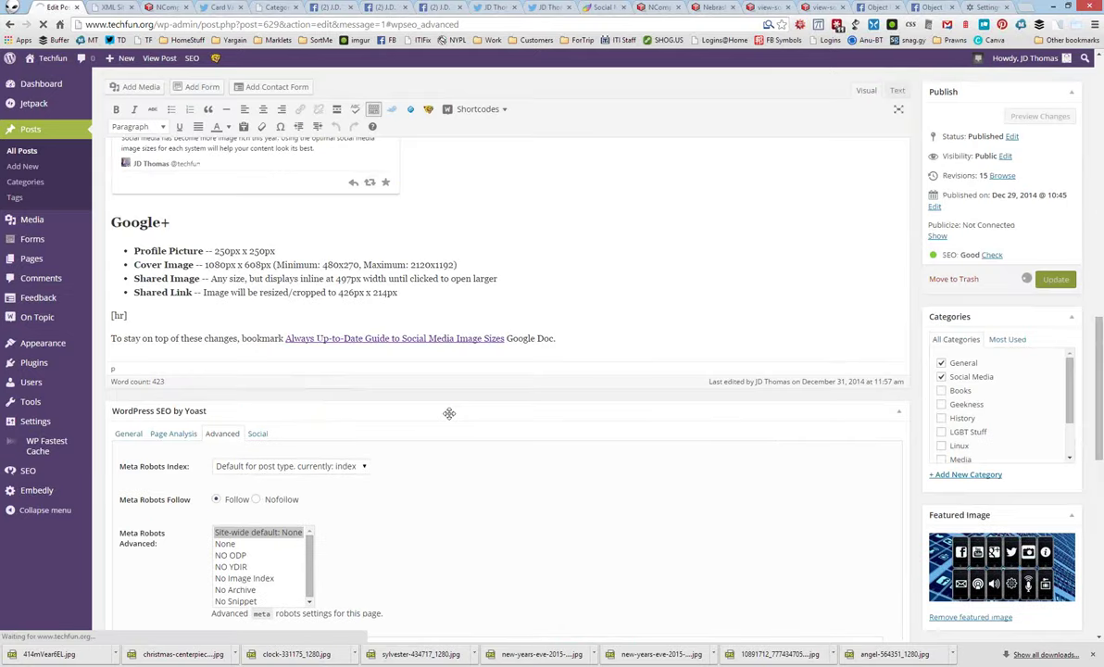
# Recheck the 301 Redirect field in the updated post's advanced SEO settings
pyautogui.scroll(-3, 485, 454)
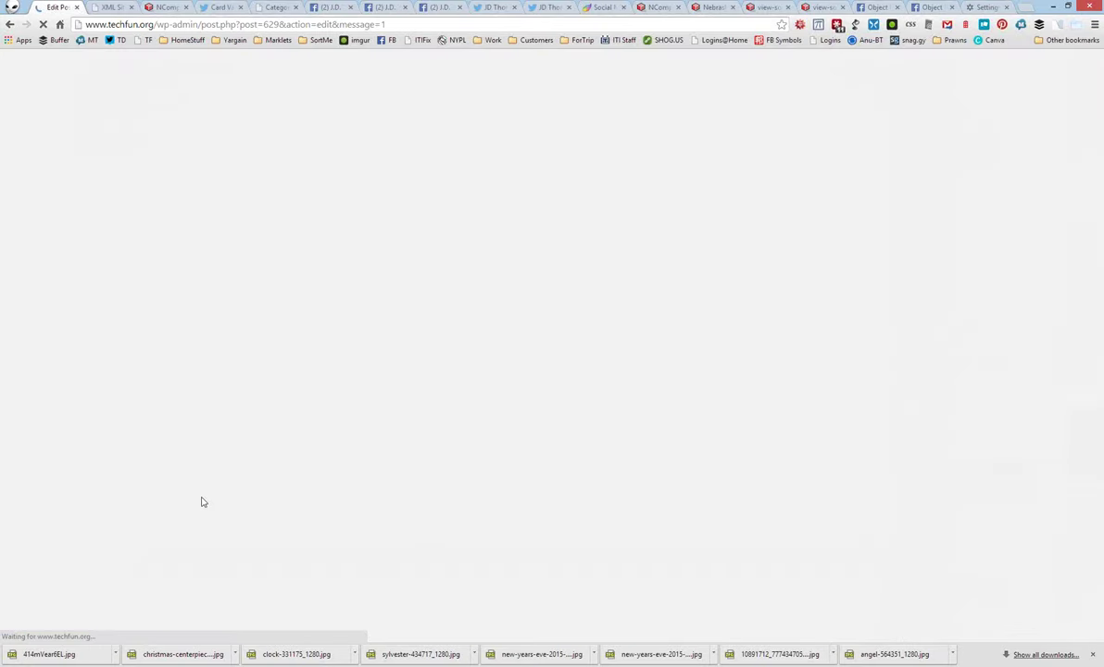
pyautogui.scroll(-3, 190, 484)
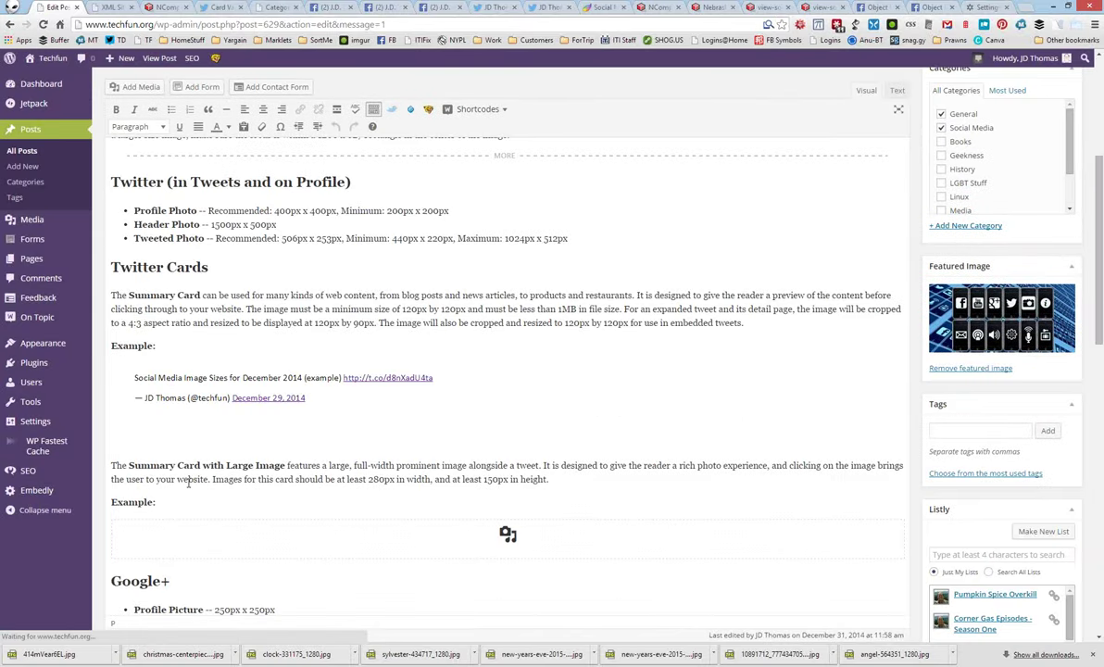
pyautogui.scroll(-3, 195, 482)
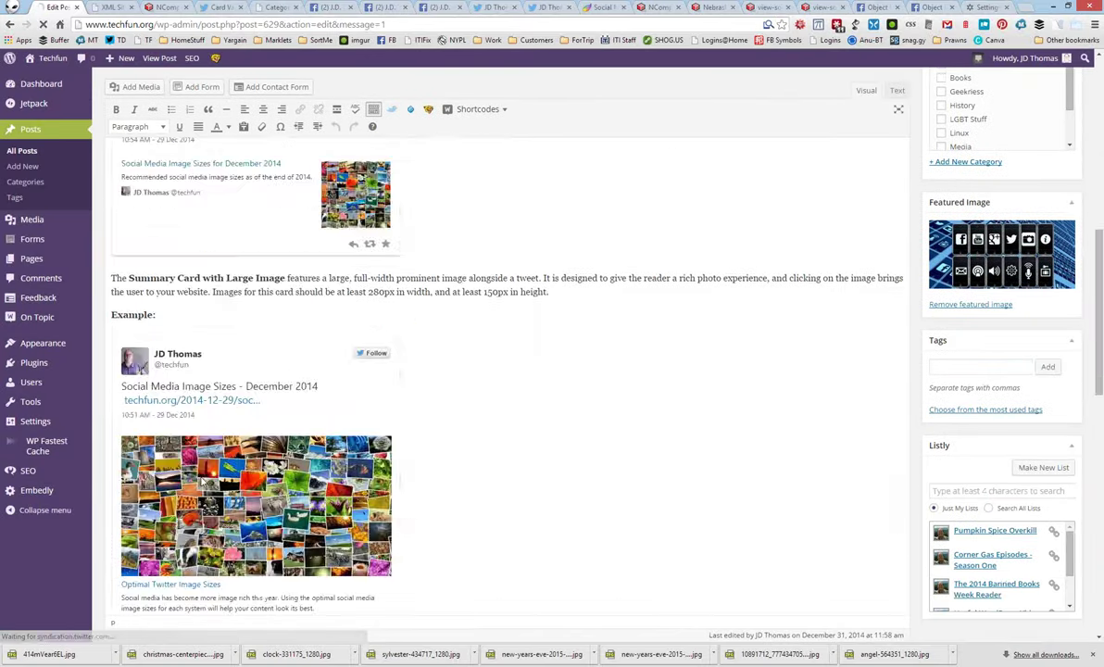
pyautogui.scroll(-10, 205, 481)
pyautogui.click(220, 280)
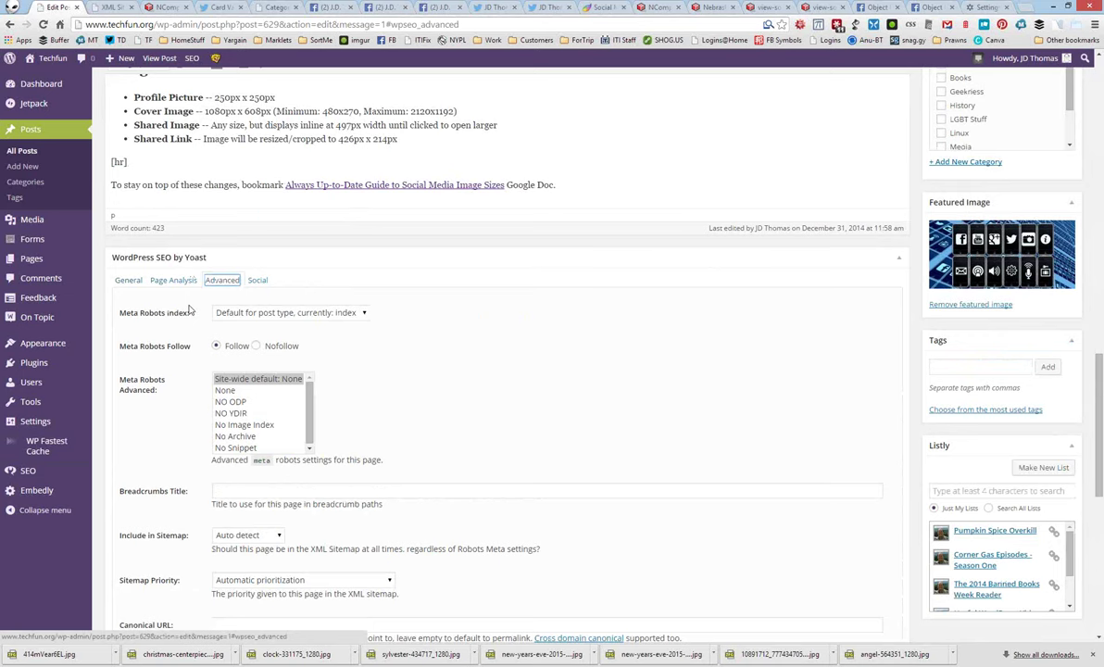
pyautogui.scroll(-2, 181, 315)
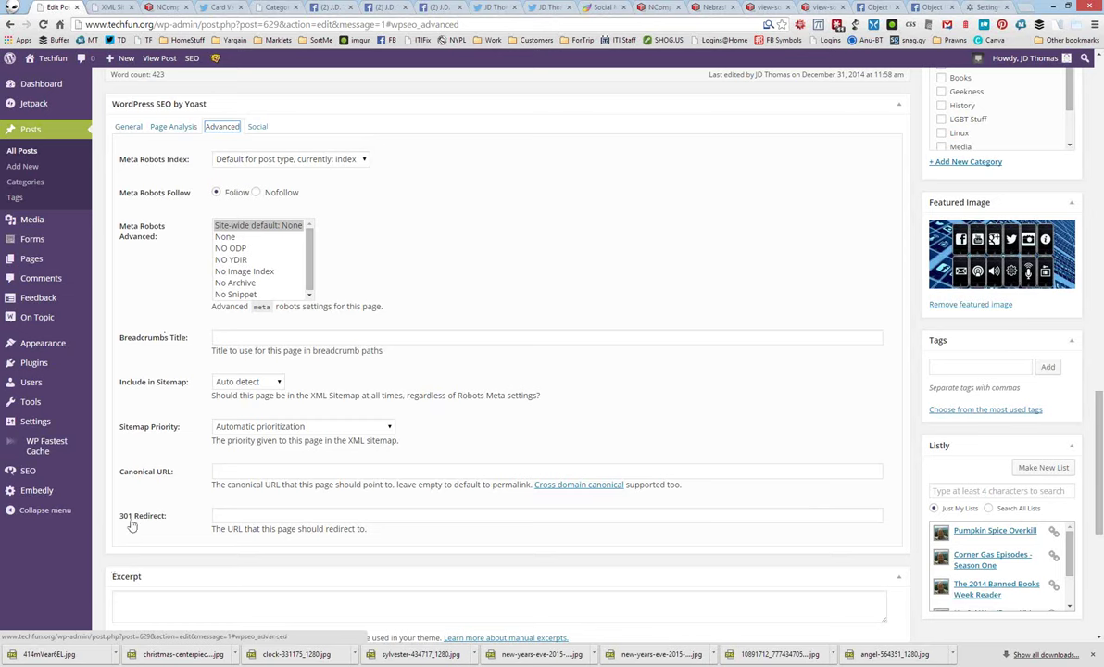
# Open the post's social SEO settings for the Facebook, Twitter and Google+ titles, descriptions and images
pyautogui.click(264, 131)
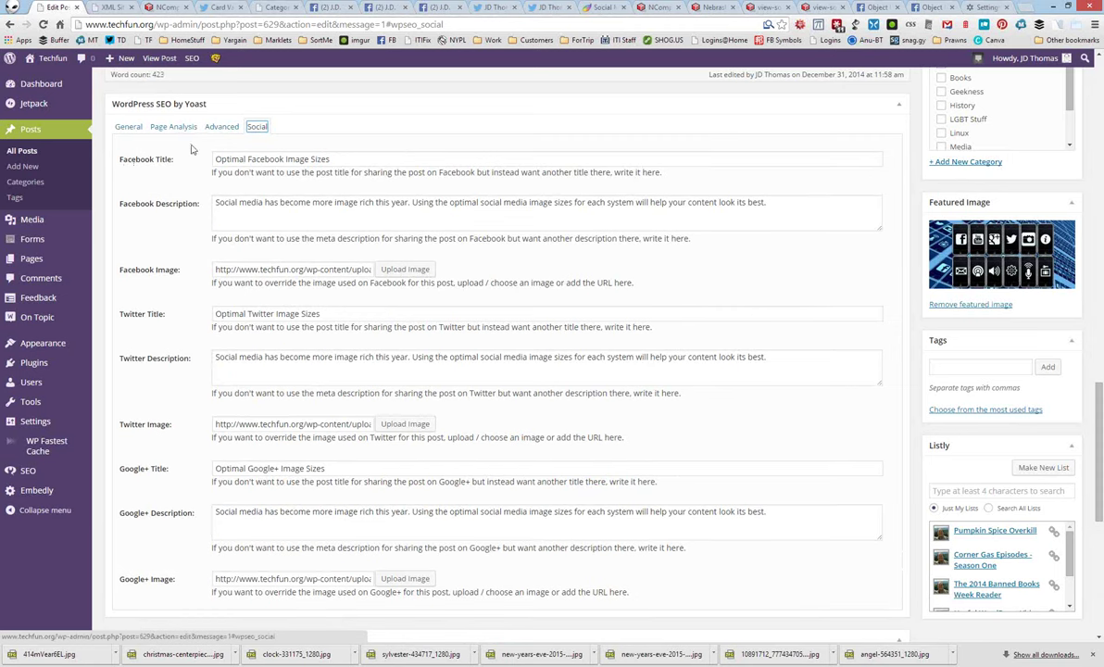
# Review the post's Facebook title and description, and open the media library for the Facebook image without choosing one
pyautogui.click(352, 157)
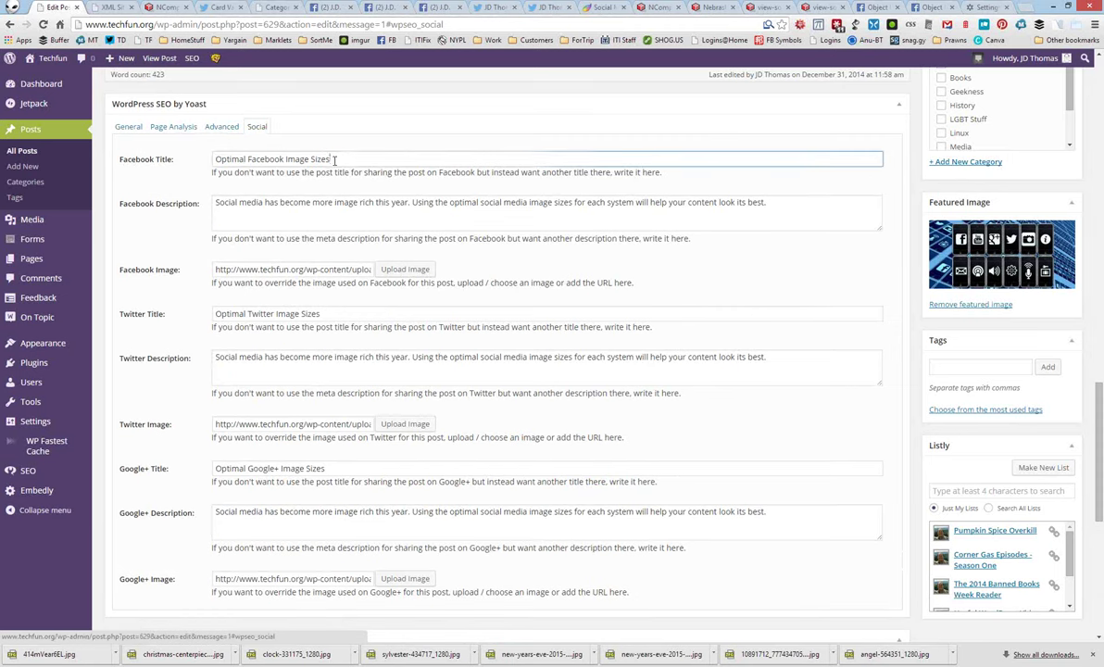
pyautogui.hotkey('ctrl', 'a')
pyautogui.click(781, 209)
pyautogui.hotkey('ctrl', 'a')
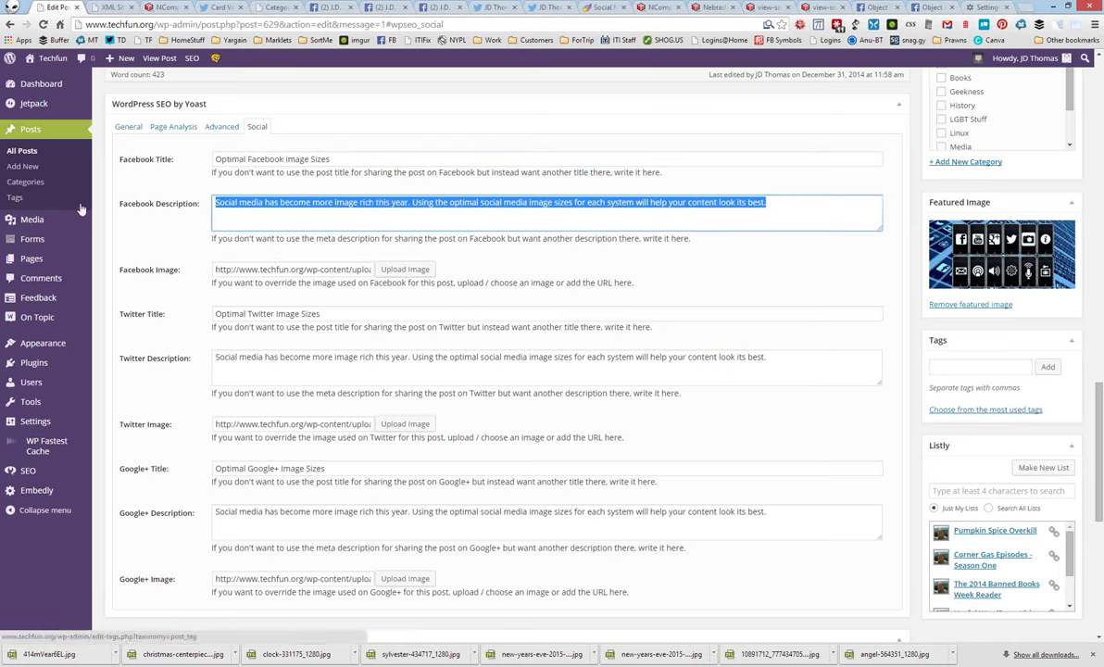
pyautogui.click(429, 271)
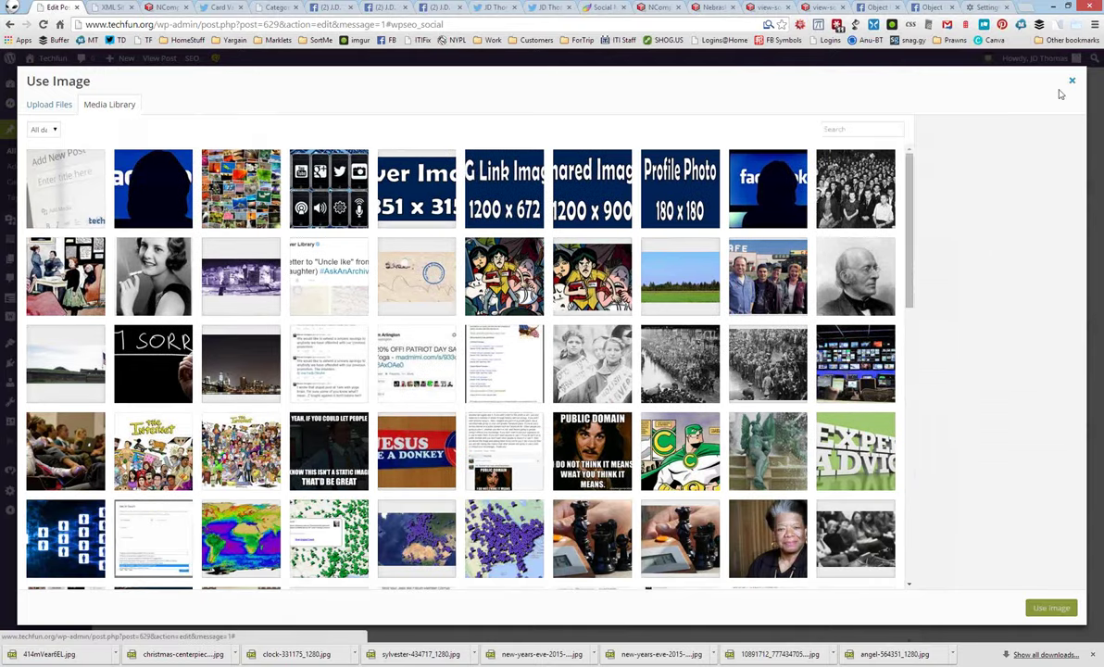
pyautogui.click(1072, 81)
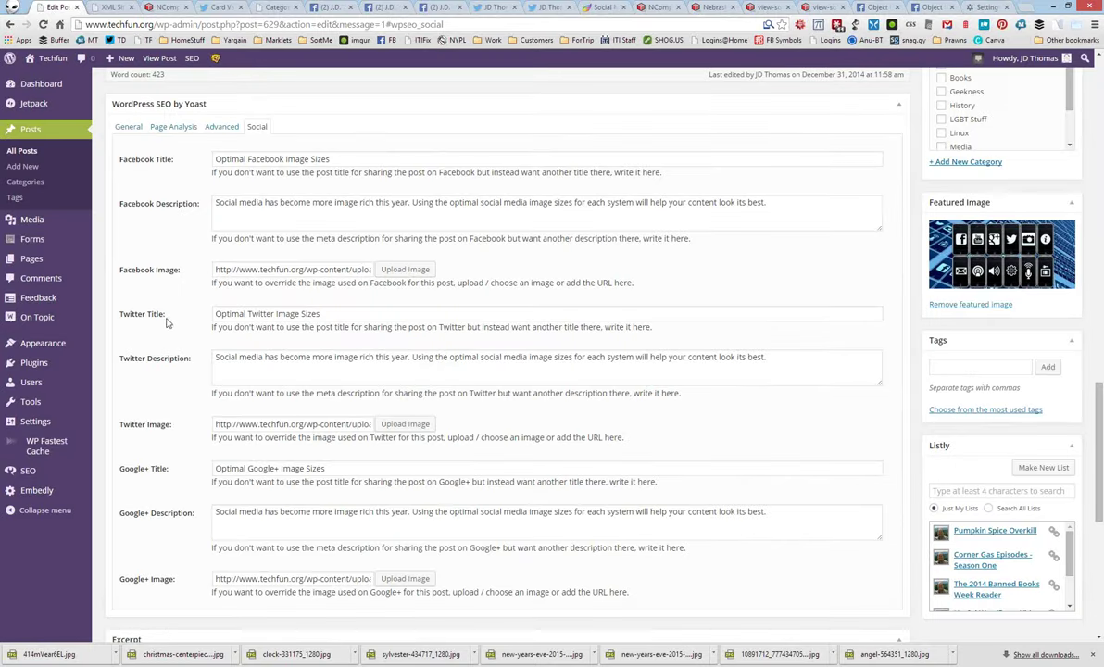
# Review the post's Twitter title and description, and preview the og-social-images2 image for the Twitter image without applying it
pyautogui.moveTo(337, 312); pyautogui.dragTo(172, 290)
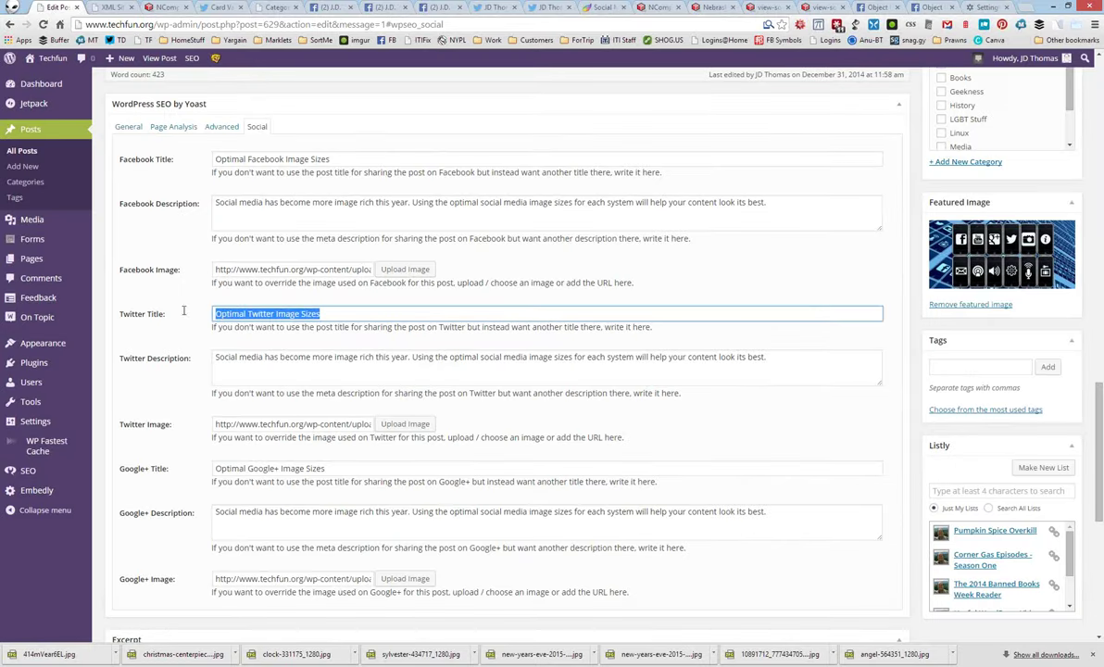
pyautogui.click(778, 369)
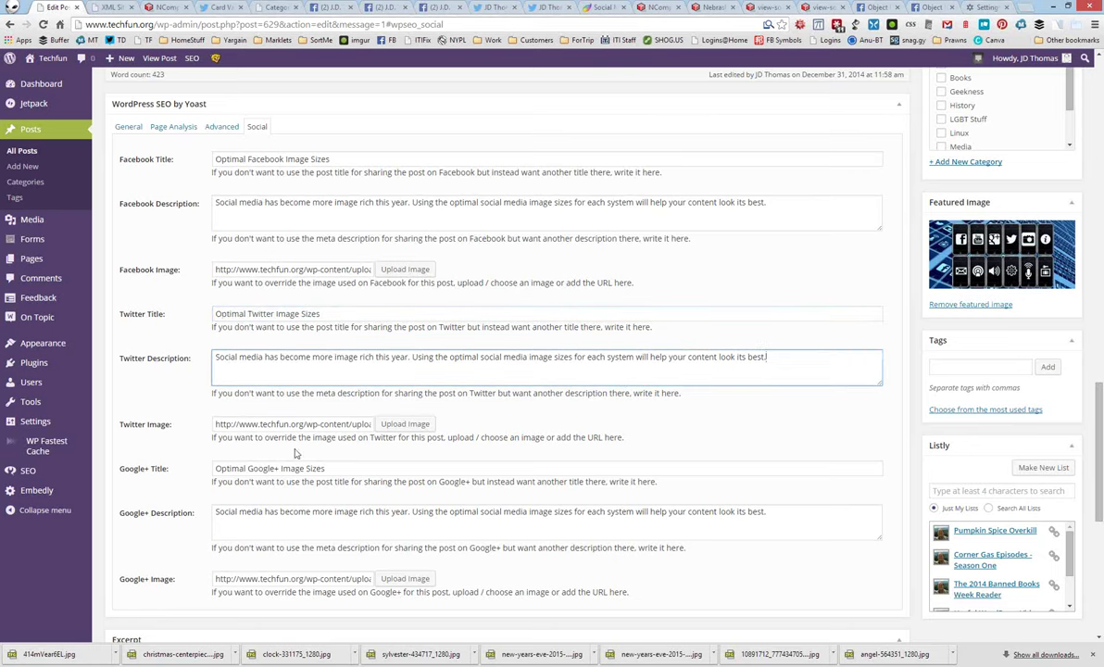
pyautogui.click(396, 423)
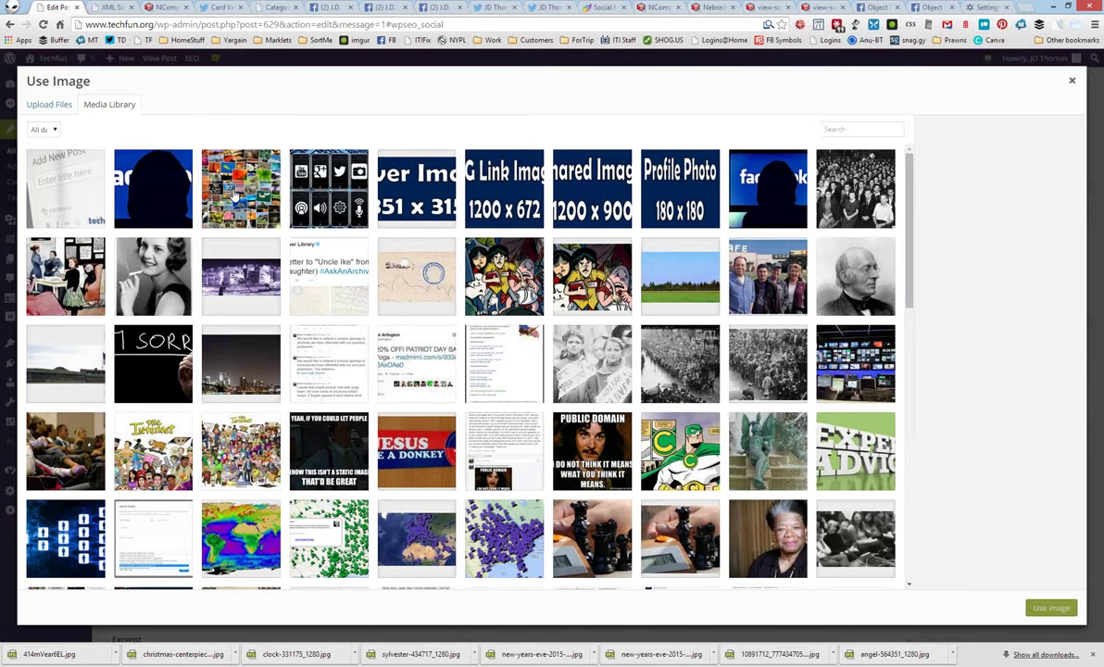
pyautogui.click(218, 182)
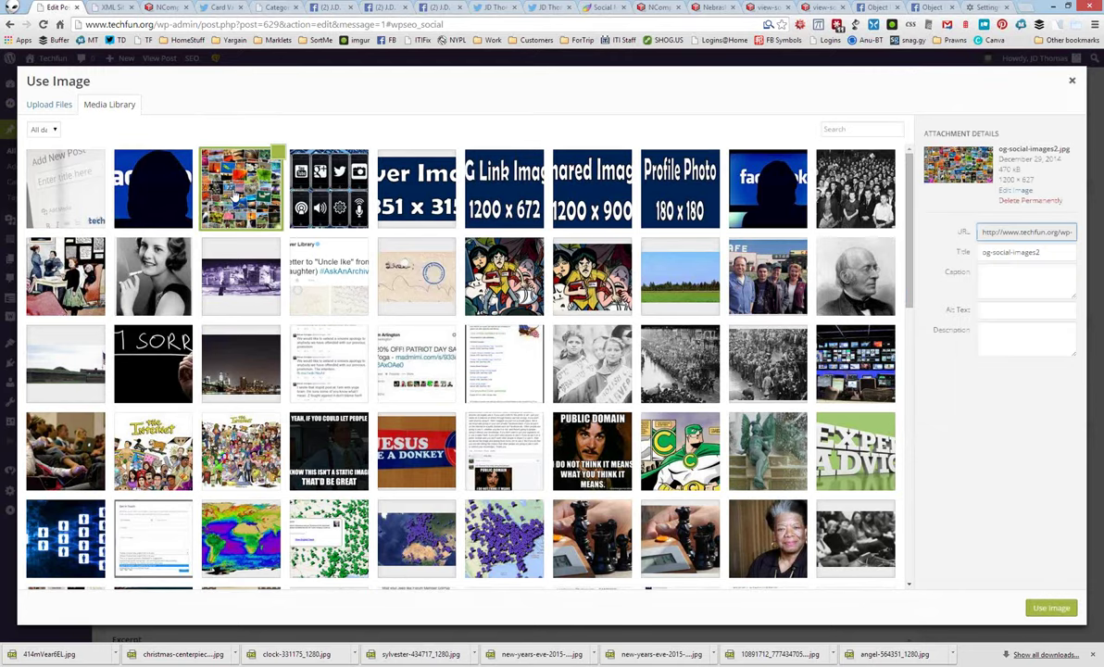
pyautogui.click(1072, 81)
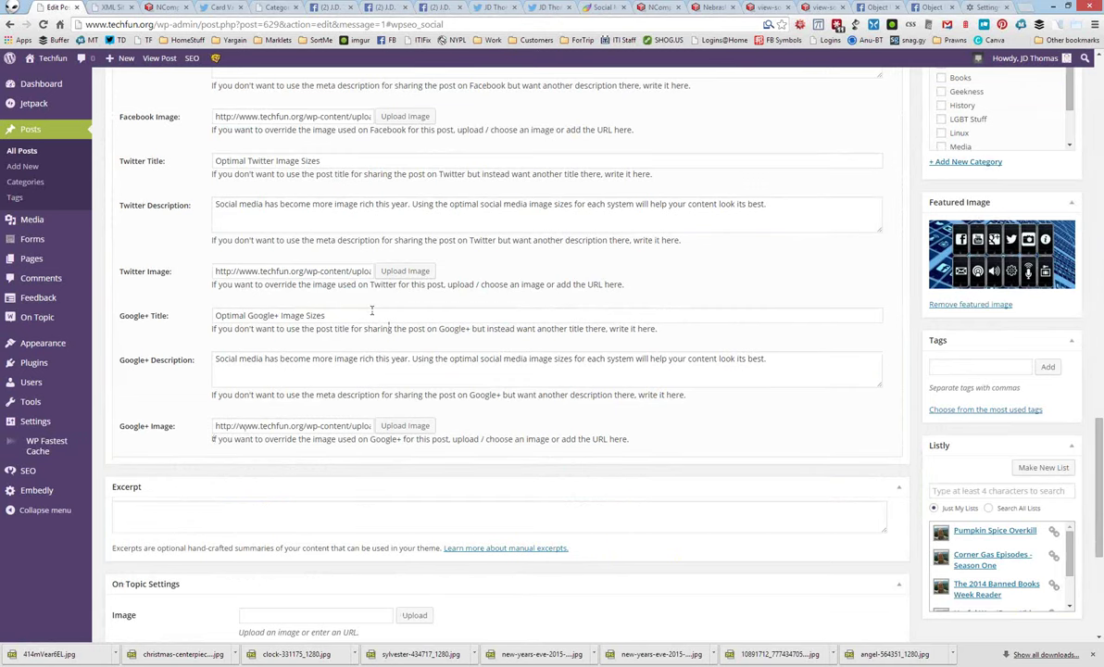
# Compare the post's Google+ title with its Facebook title in the social SEO settings
pyautogui.click(263, 317)
pyautogui.hotkey('ctrl', 'a')
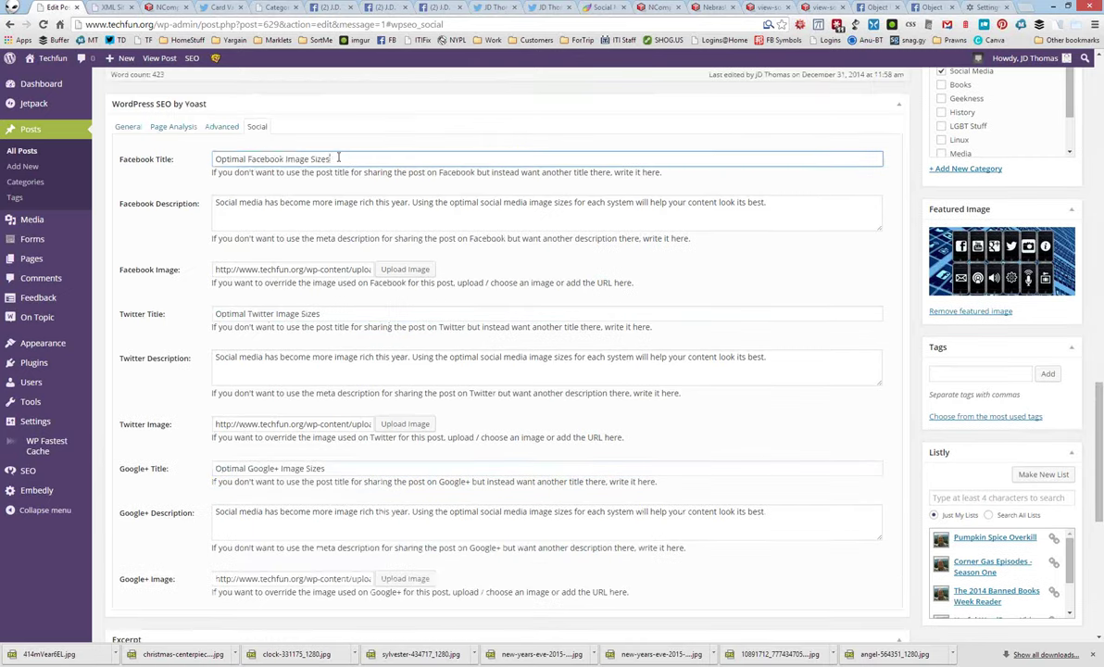
pyautogui.hotkey('ctrl', 'a')
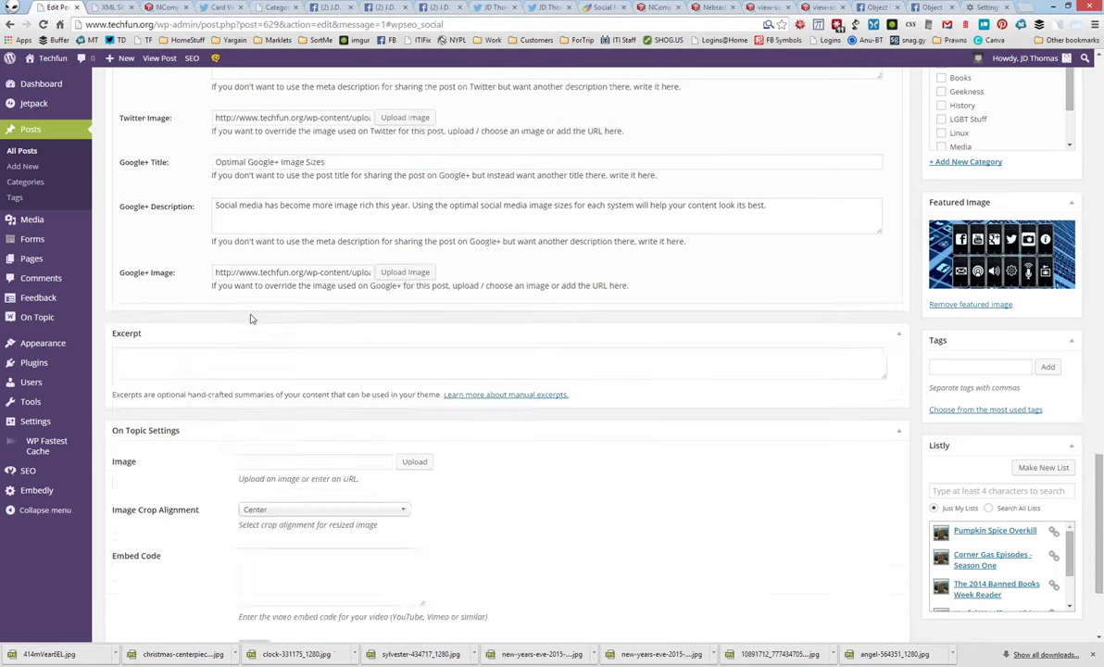
pyautogui.scroll(2, 268, 345)
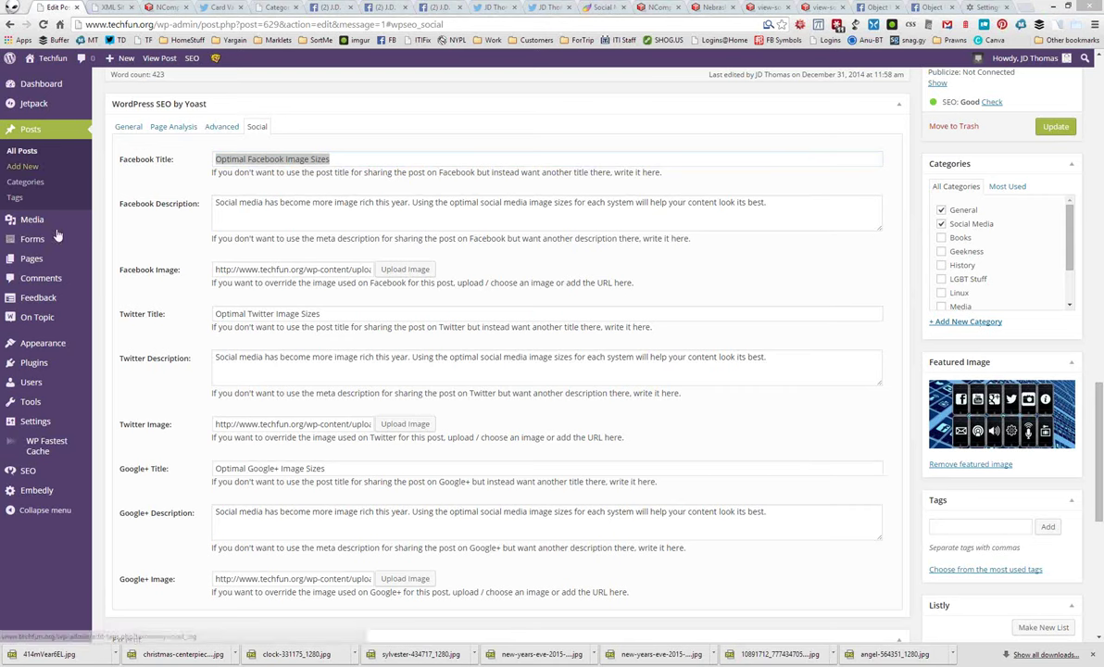
# View the plugin's general SEO settings, and reopen the social SEO settings of the "Social Media Image Sizes – December 2014" post
pyautogui.click(58, 474)
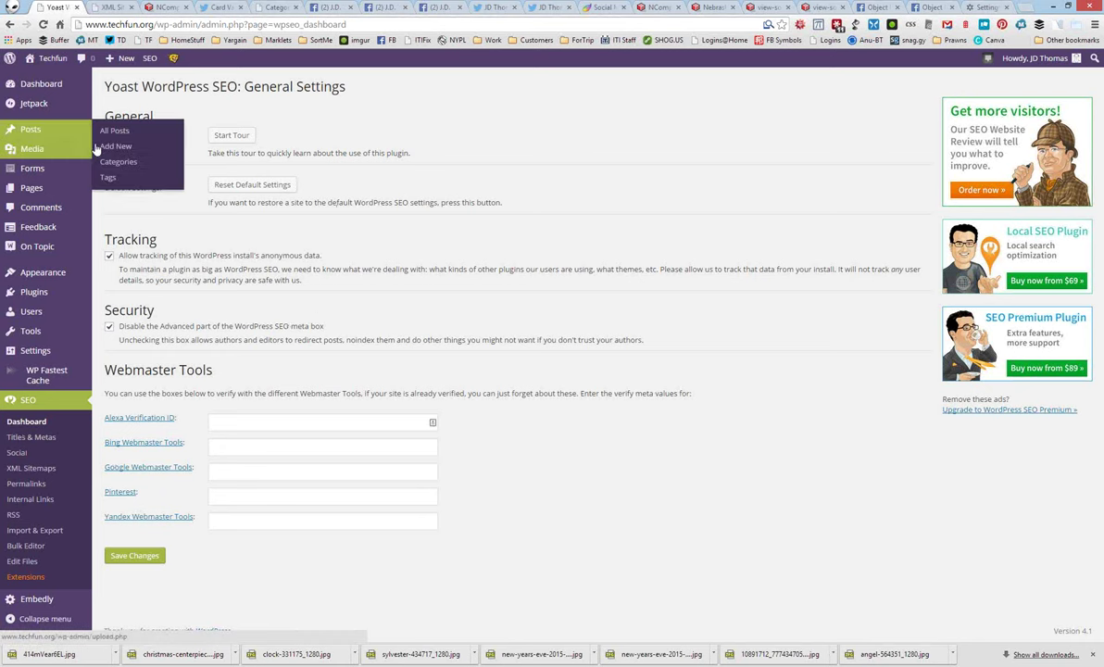
pyautogui.click(102, 135)
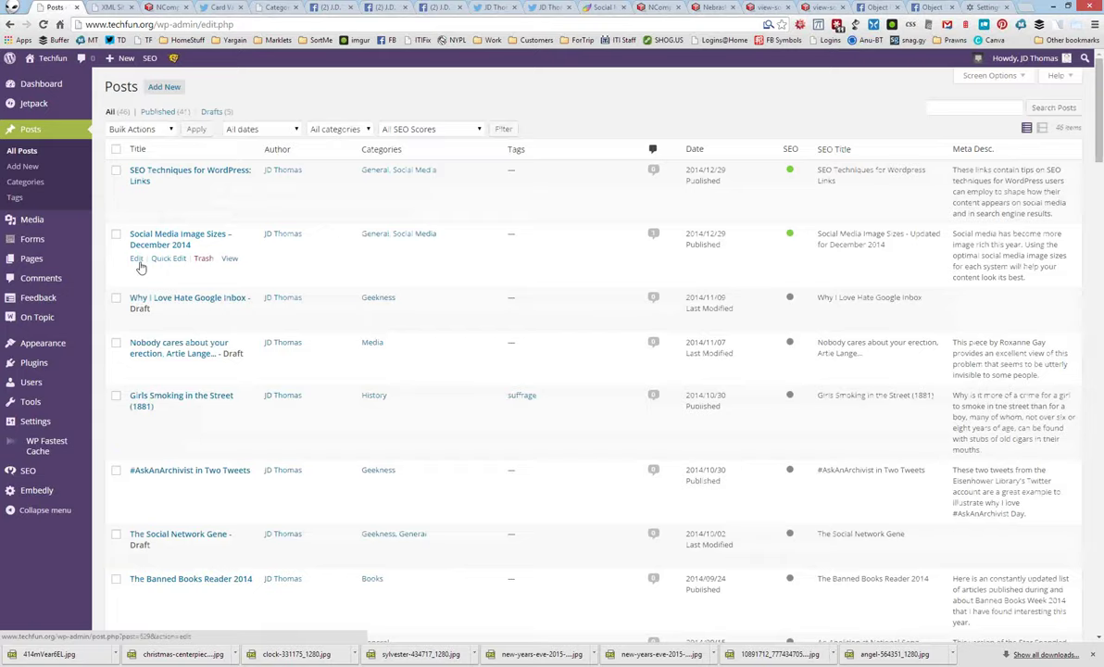
pyautogui.click(138, 259)
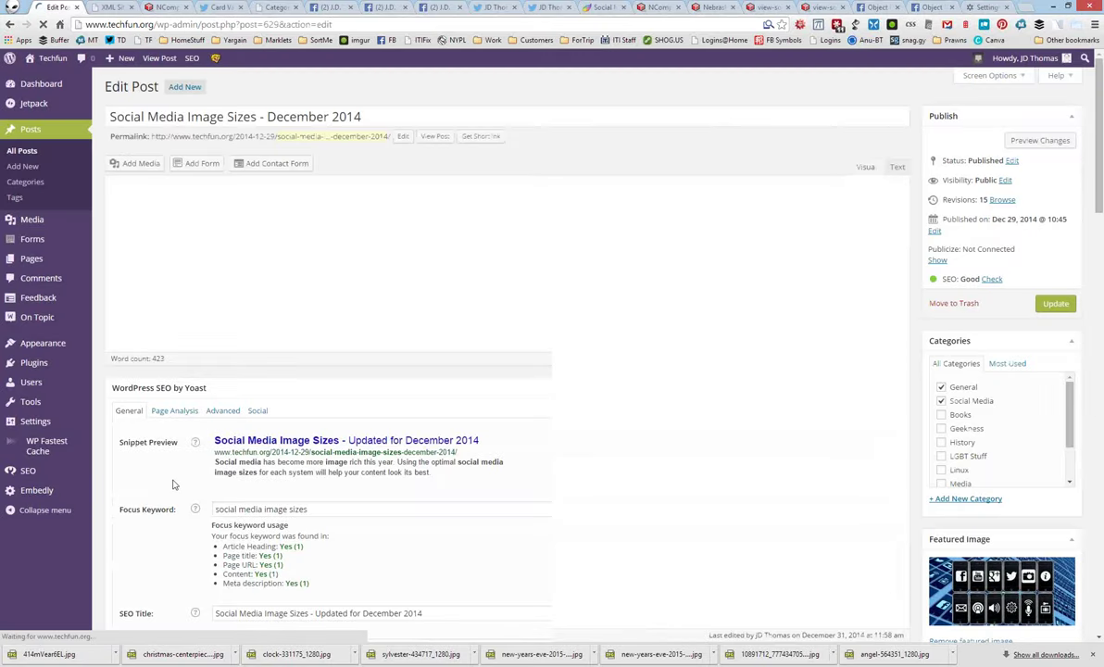
pyautogui.scroll(-4, 173, 484)
pyautogui.scroll(-2, 195, 419)
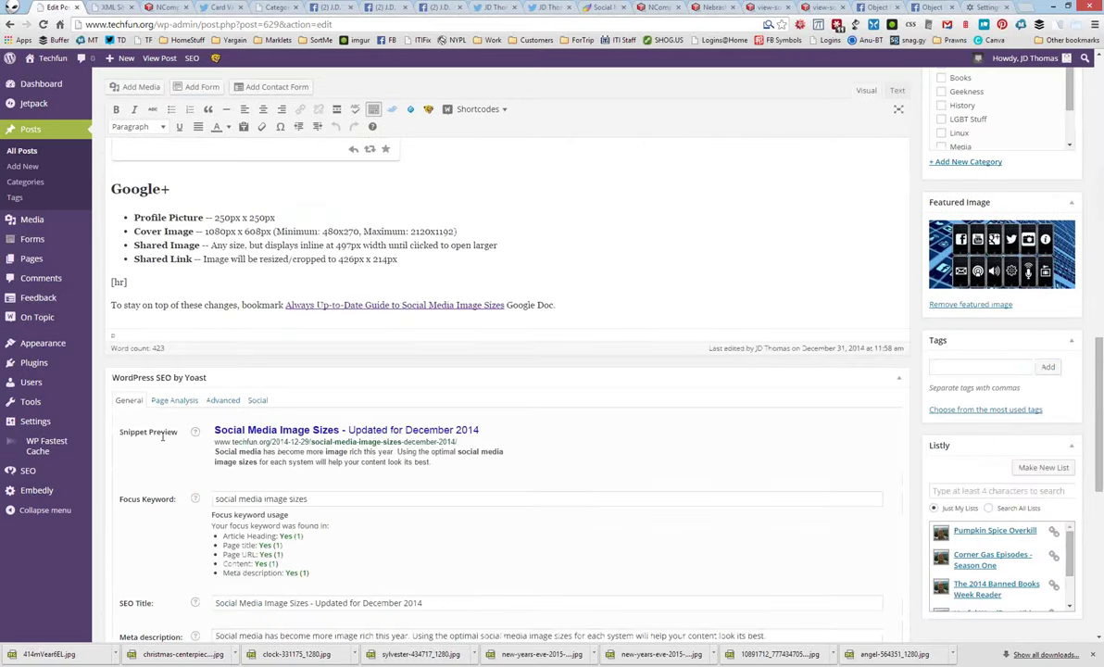
pyautogui.click(258, 401)
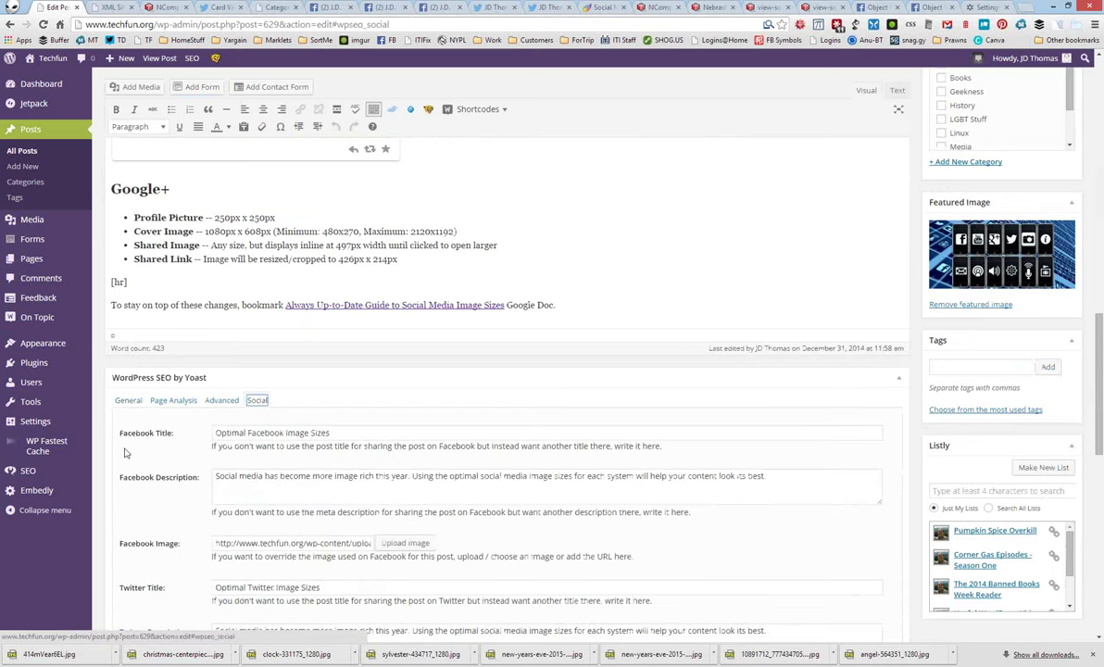
pyautogui.scroll(-3, 126, 453)
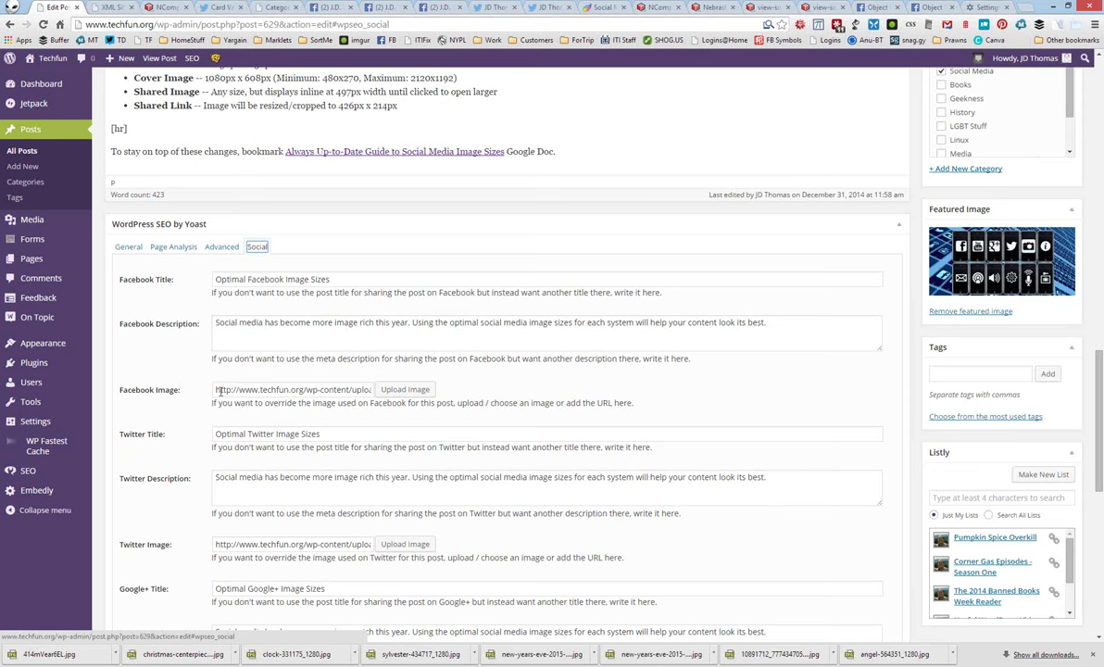
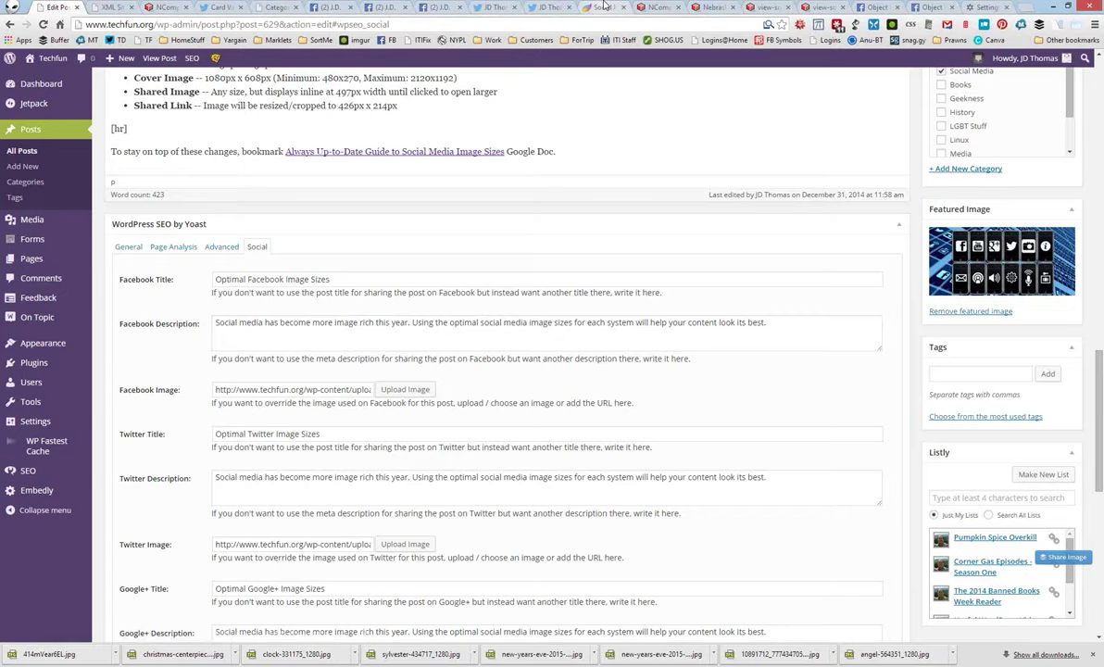
# View the published "Social Media Image Sizes" post and return to its social SEO settings in the editor
pyautogui.click(603, 6)
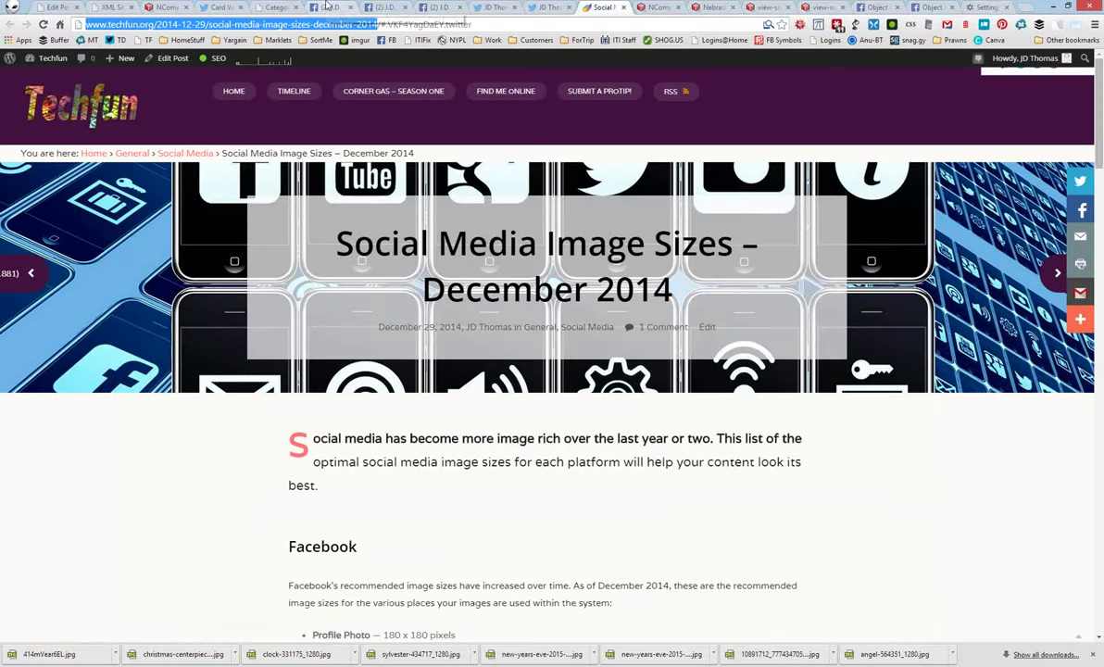
pyautogui.click(57, 7)
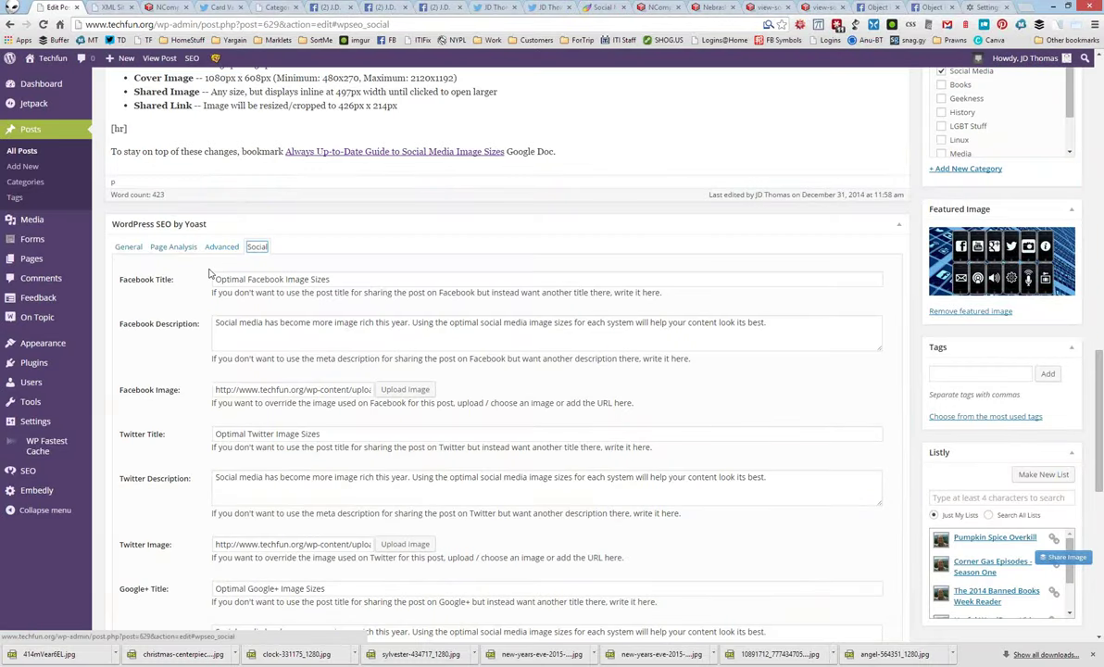
pyautogui.scroll(-3, 209, 274)
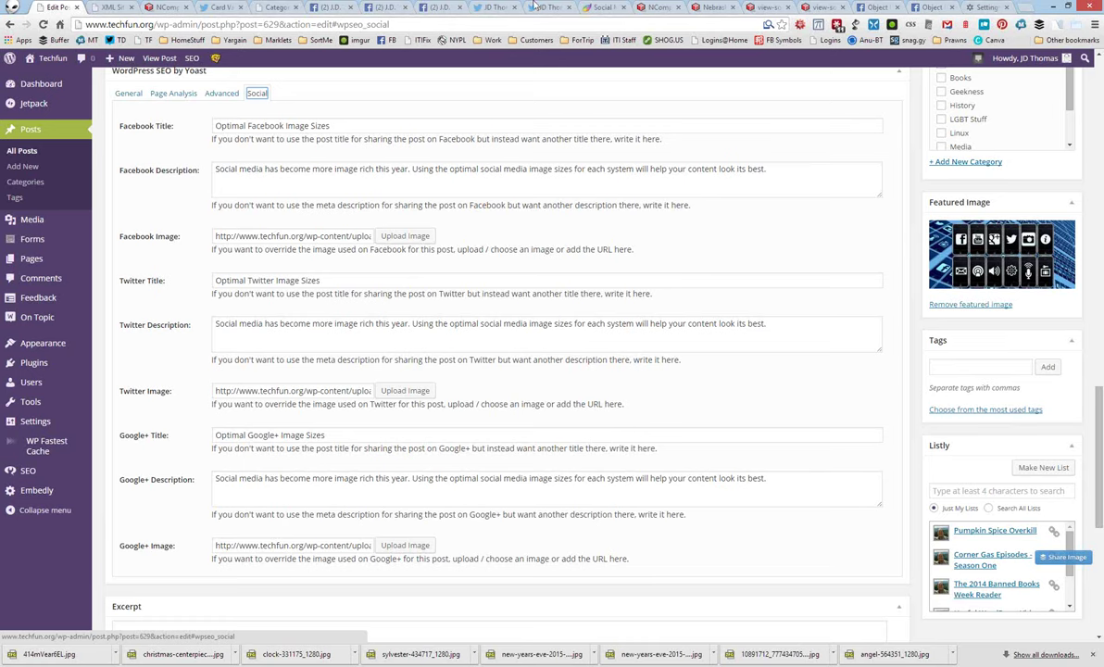
# Check which boxes the editor's Screen Options show, including WordPress SEO by Yoast, and return to the social SEO settings
pyautogui.scroll(3, 707, 119)
pyautogui.scroll(5, 805, 176)
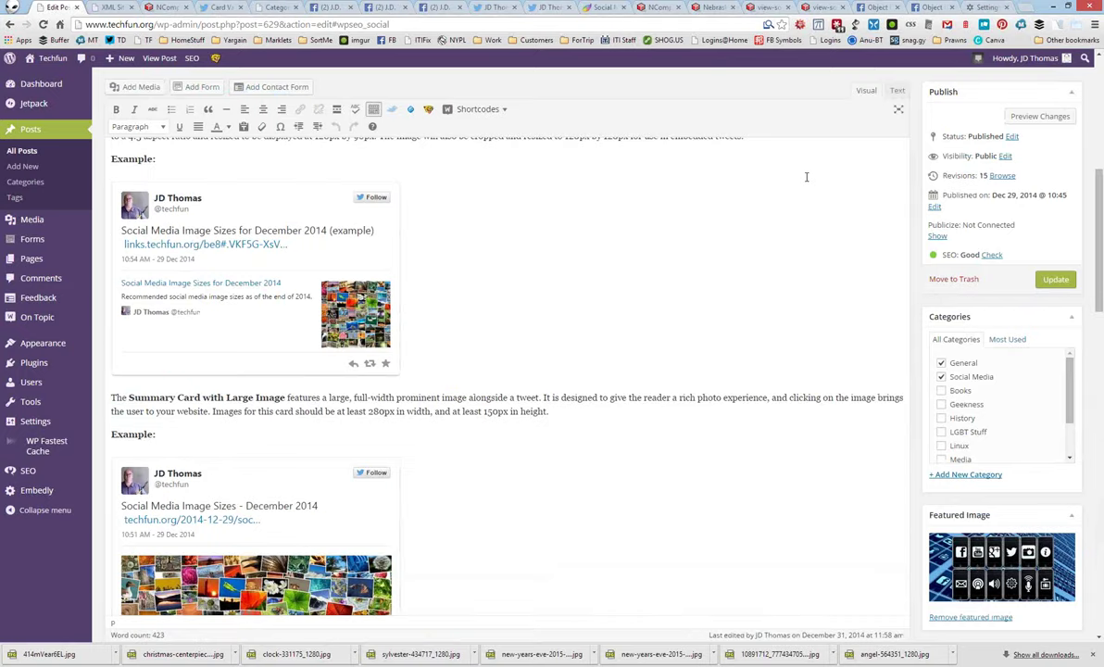
pyautogui.scroll(5, 806, 176)
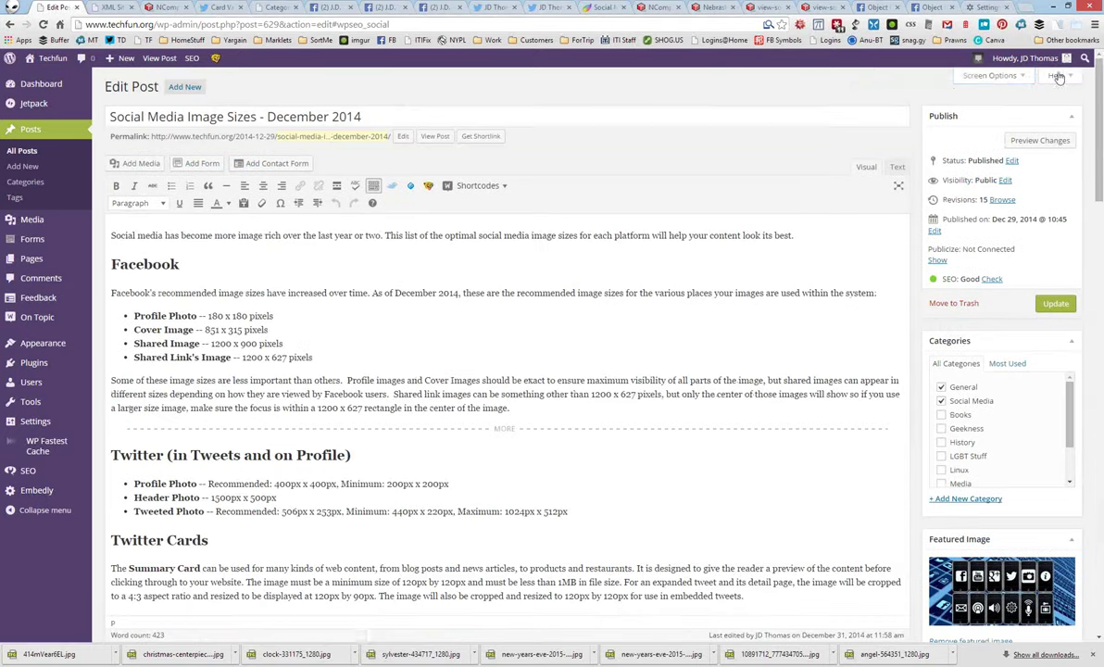
pyautogui.click(991, 77)
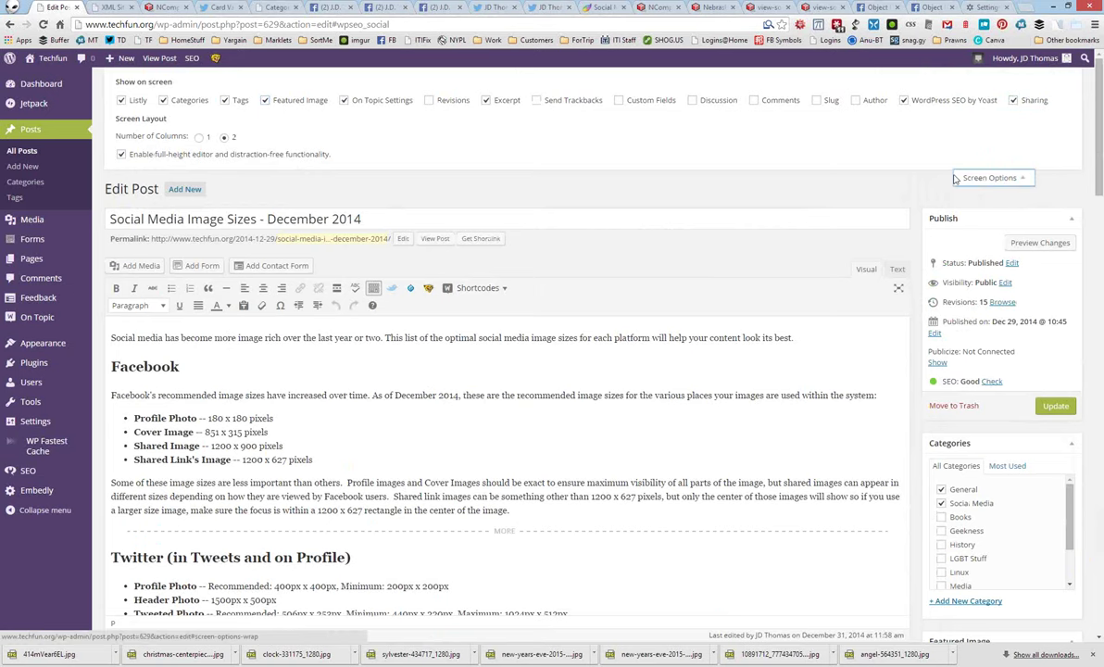
pyautogui.click(957, 178)
pyautogui.scroll(-15, 713, 373)
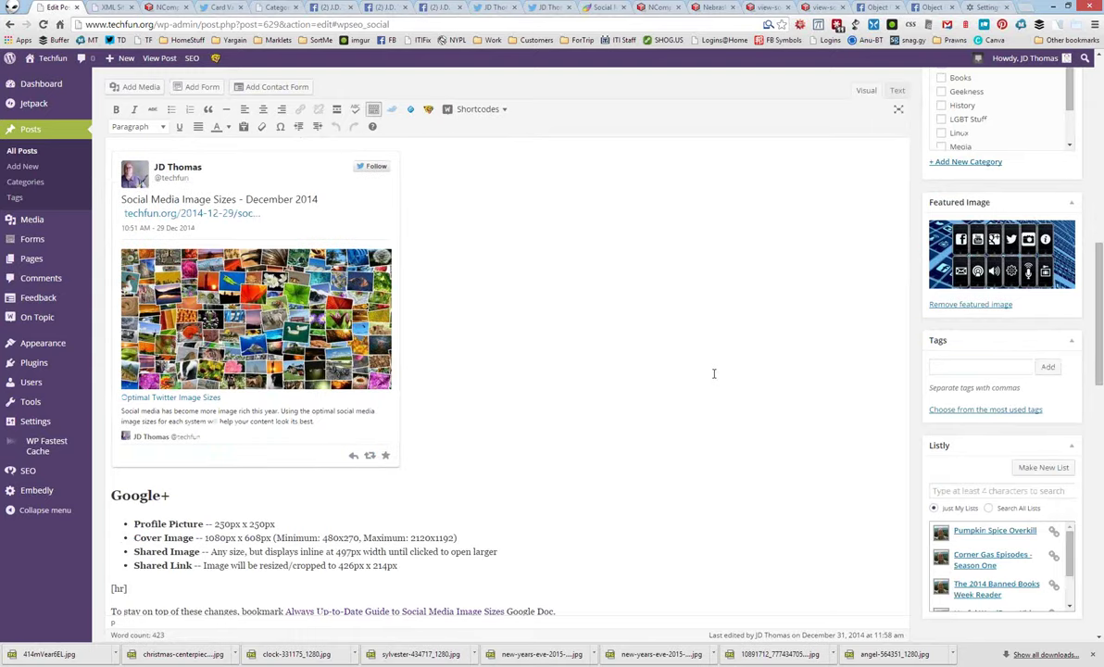
pyautogui.scroll(-10, 714, 374)
pyautogui.scroll(3, 715, 381)
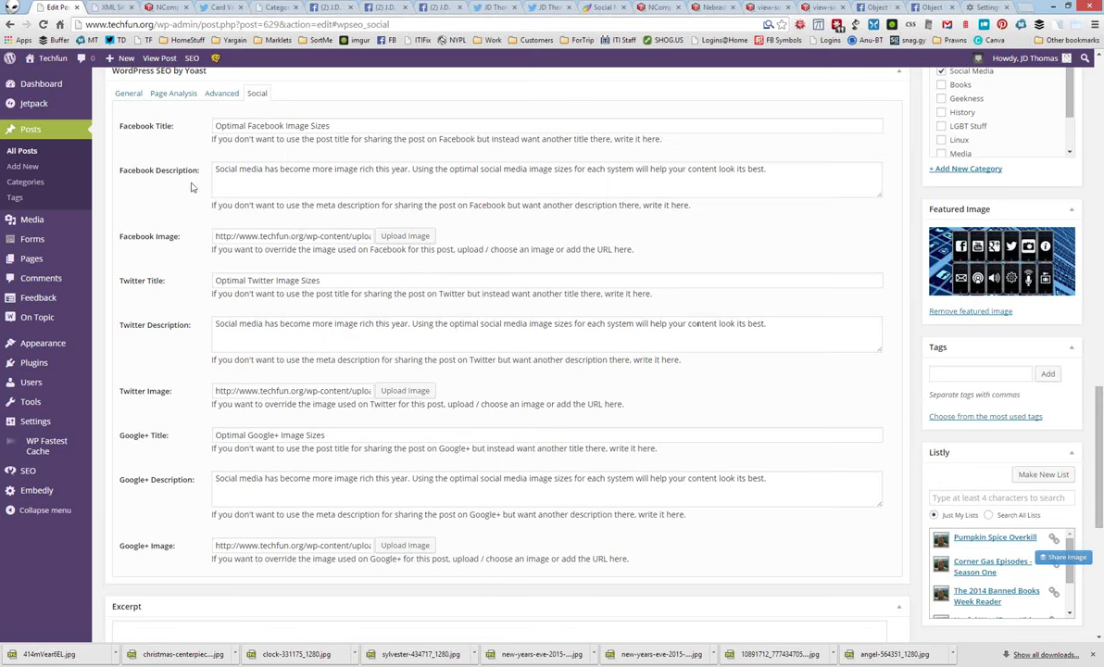
# Open the "Girls Smoking in the Street (1881)" post for editing and show its social SEO settings
pyautogui.scroll(5, 189, 185)
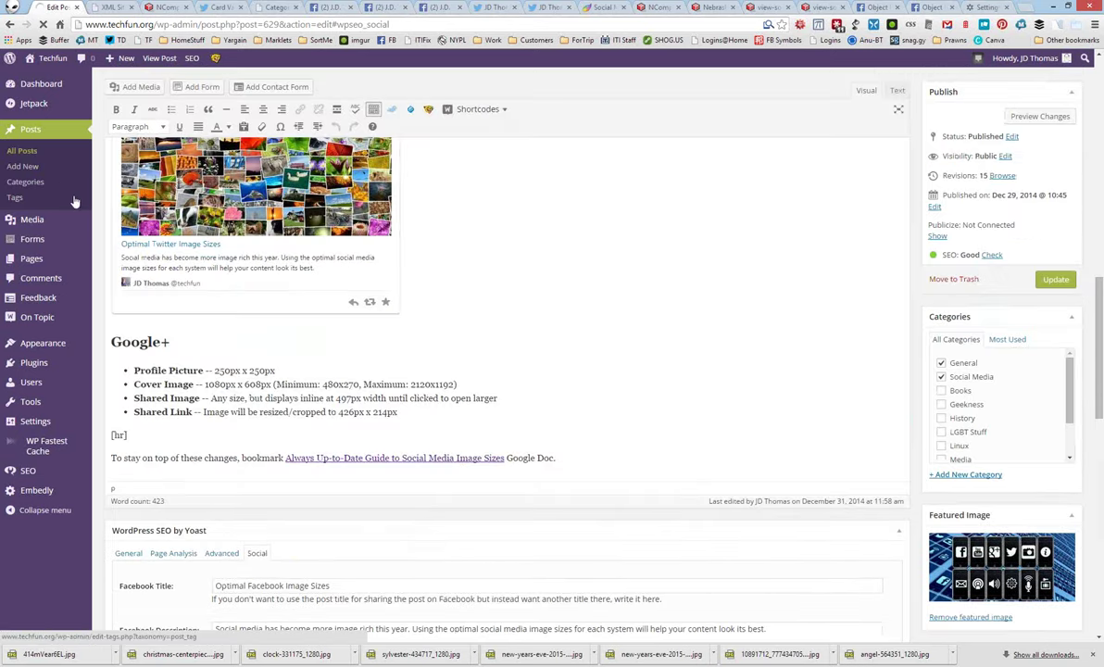
pyautogui.click(20, 151)
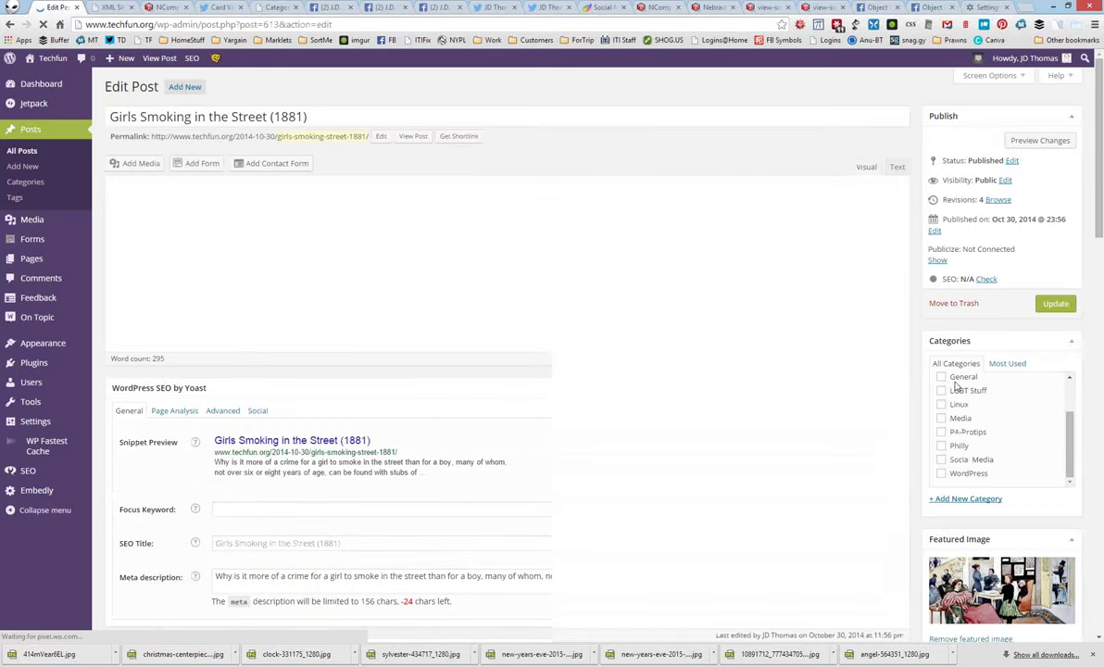
pyautogui.scroll(-3, 262, 219)
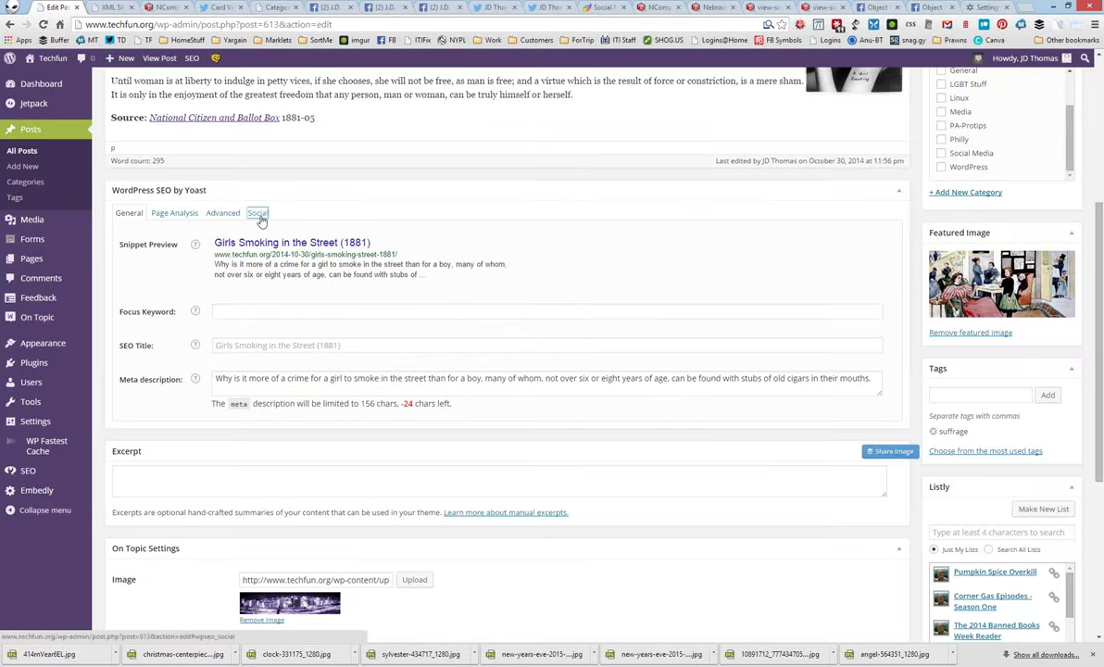
pyautogui.click(258, 213)
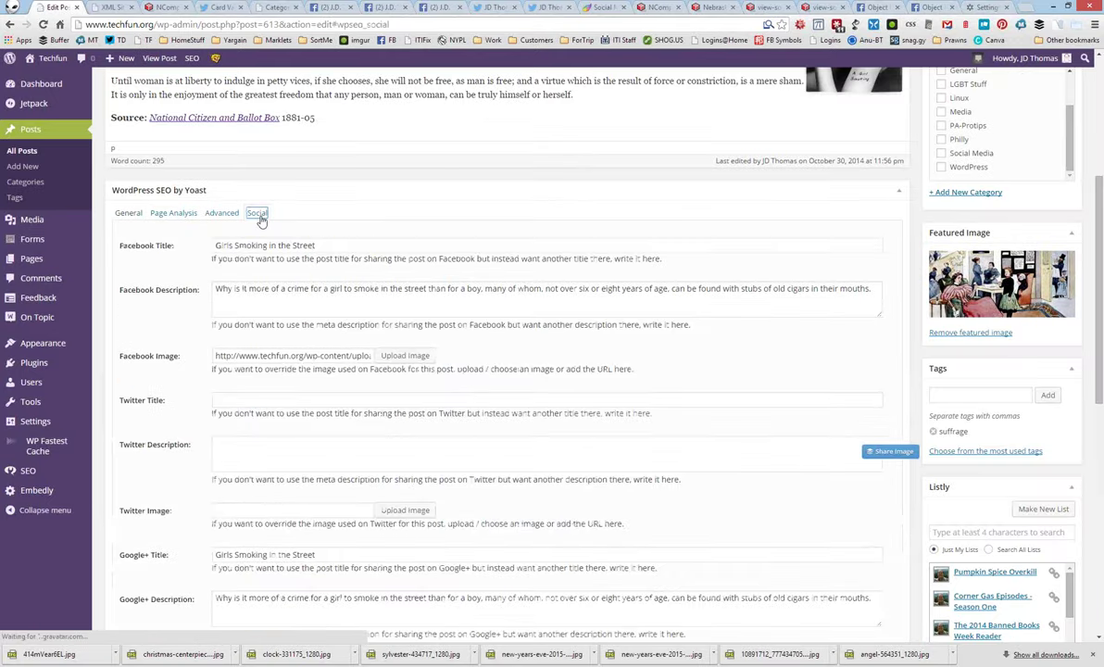
# View the image behind the post's Facebook Image URL in a separate tab and return to the post editor
pyautogui.doubleClick(274, 356)
pyautogui.tripleClick(274, 355)
pyautogui.rightClick(275, 356)
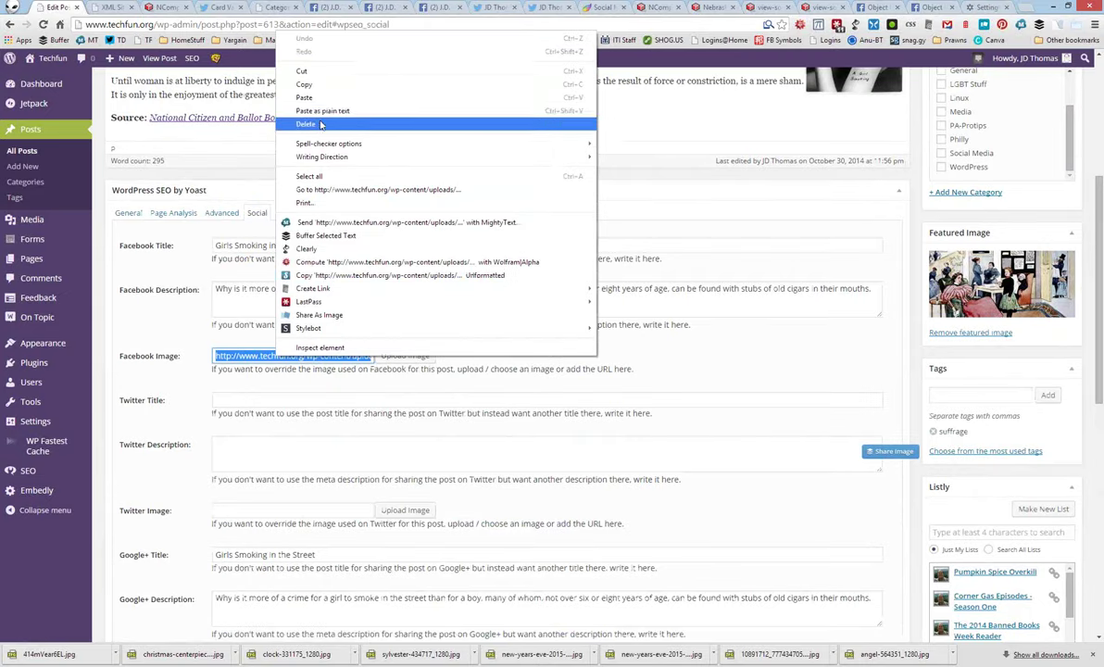
pyautogui.click(371, 188)
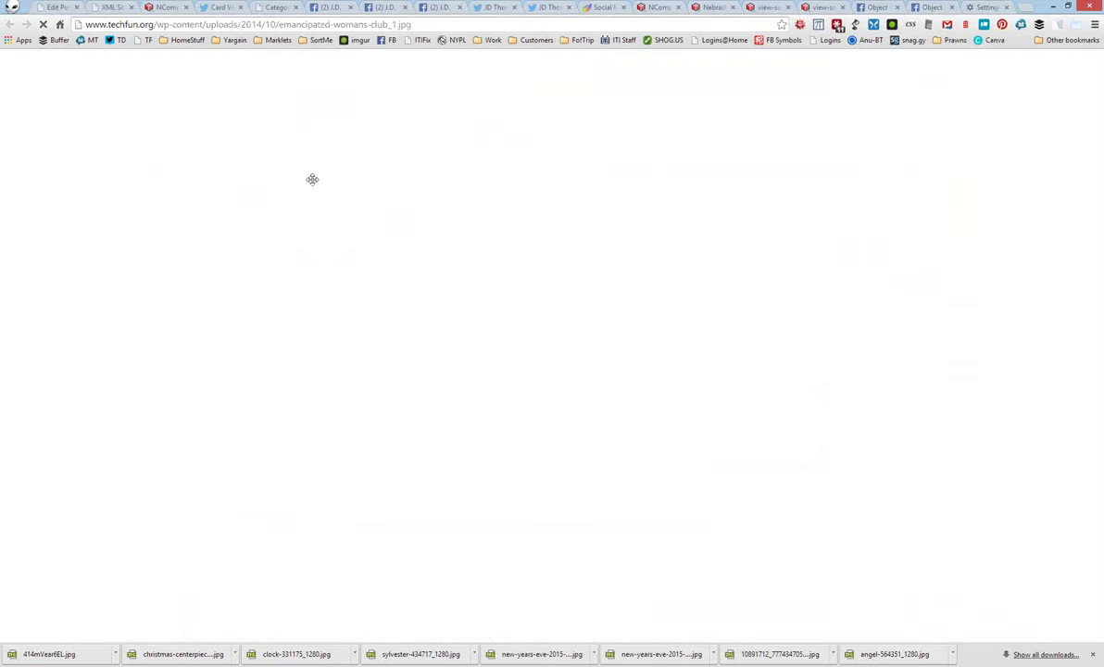
pyautogui.click(57, 7)
pyautogui.click(114, 6)
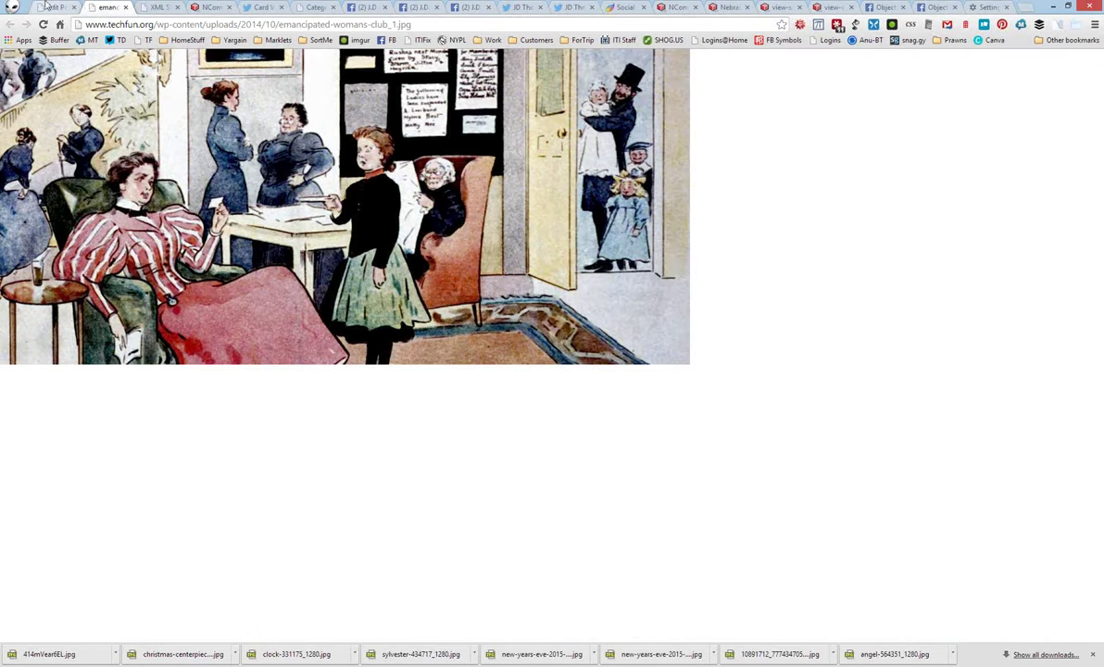
pyautogui.click(47, 5)
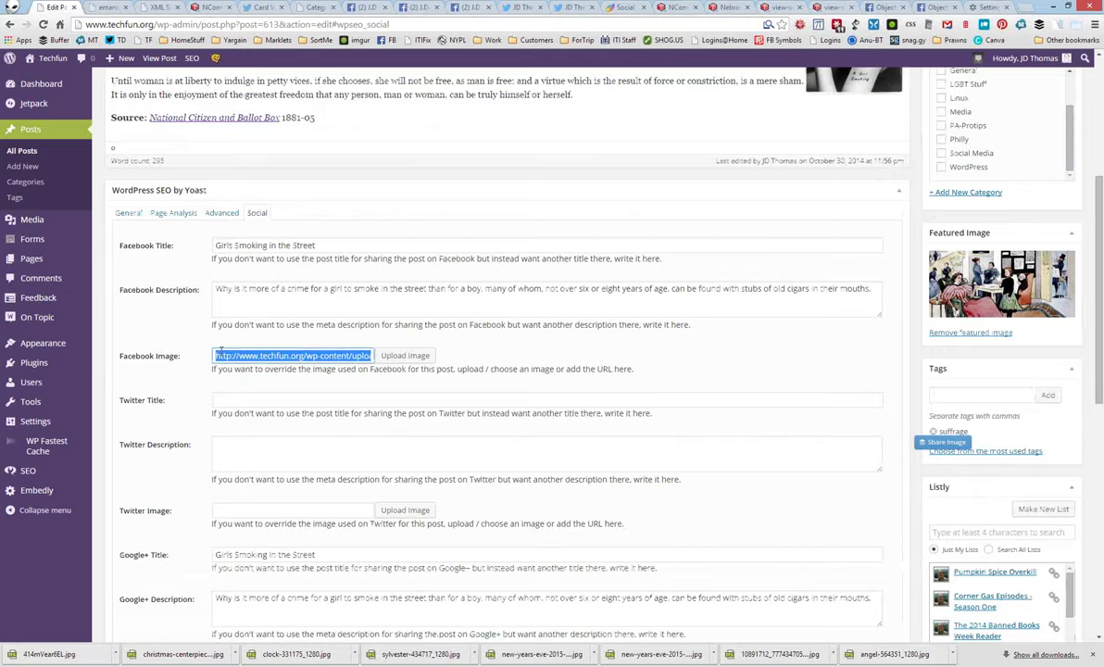
# Show the post's general WordPress SEO settings and examine its Snippet Preview, Featured Image and On Topic Settings
pyautogui.scroll(2, 221, 350)
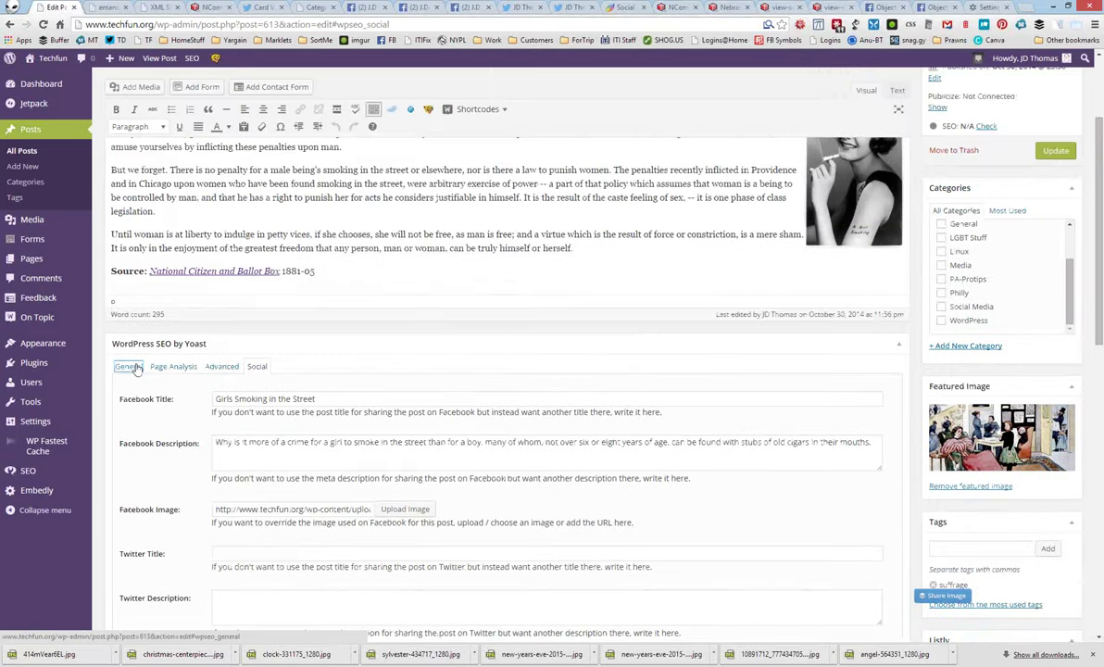
pyautogui.click(128, 213)
pyautogui.scroll(-2, 227, 435)
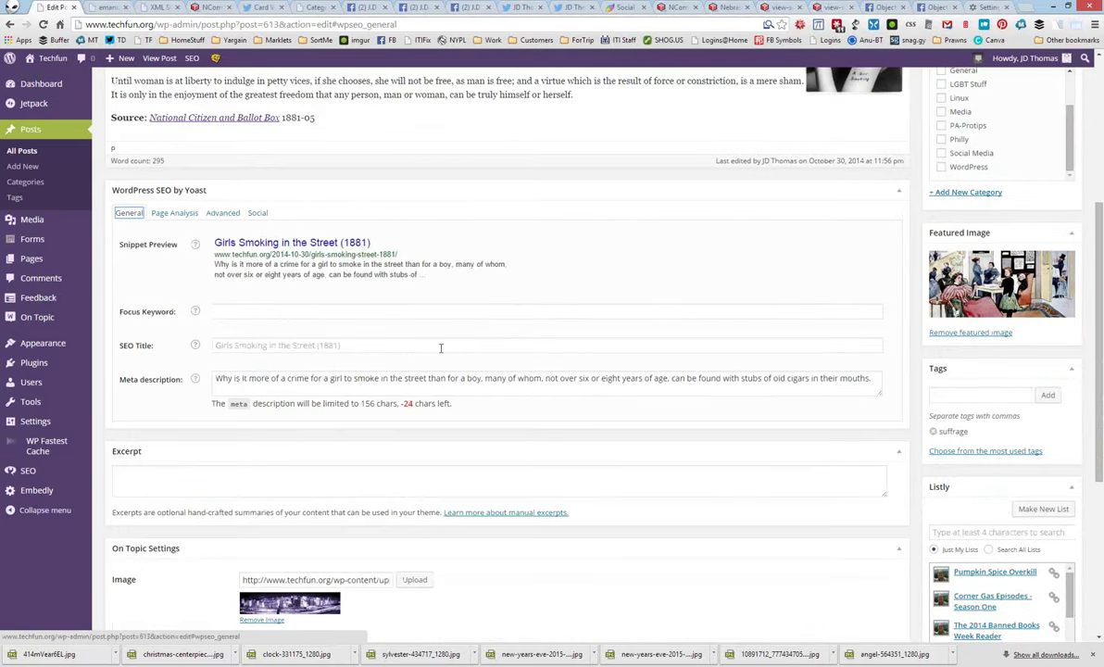
pyautogui.moveTo(1031, 287)
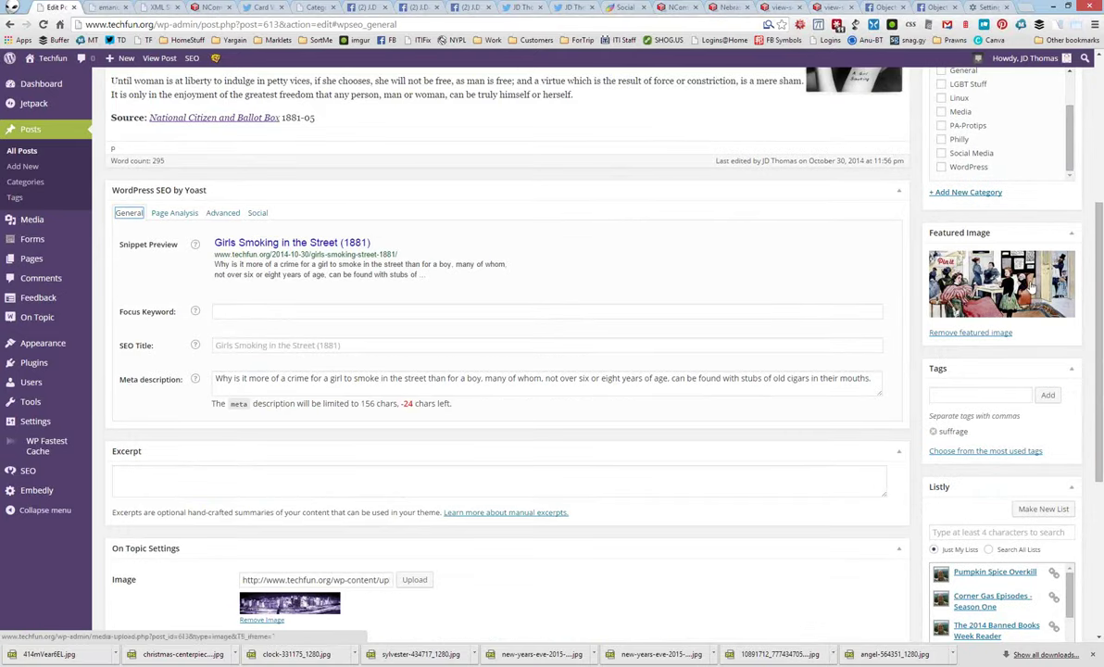
pyautogui.click(200, 242)
pyautogui.tripleClick(222, 243)
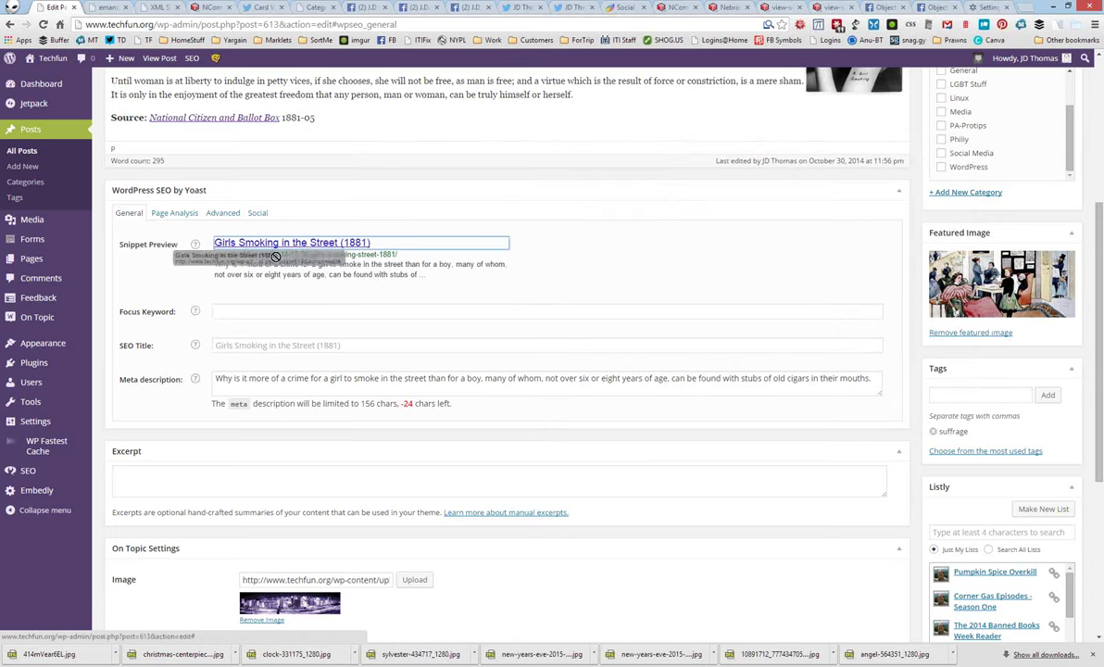
pyautogui.moveTo(246, 243); pyautogui.dragTo(217, 275)
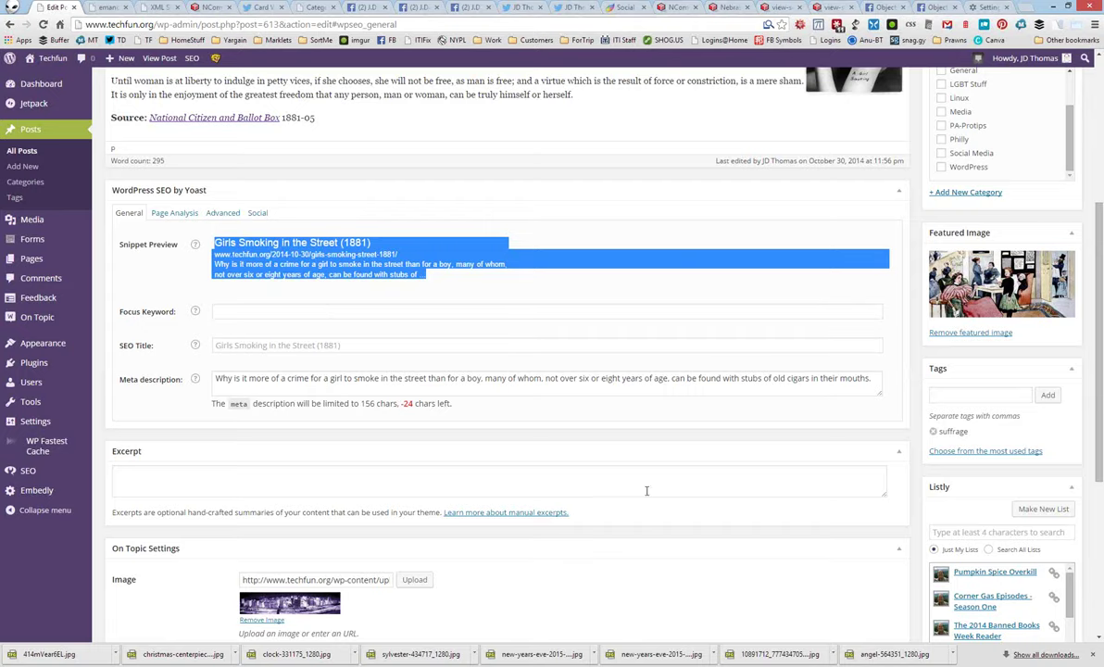
pyautogui.scroll(-2, 655, 520)
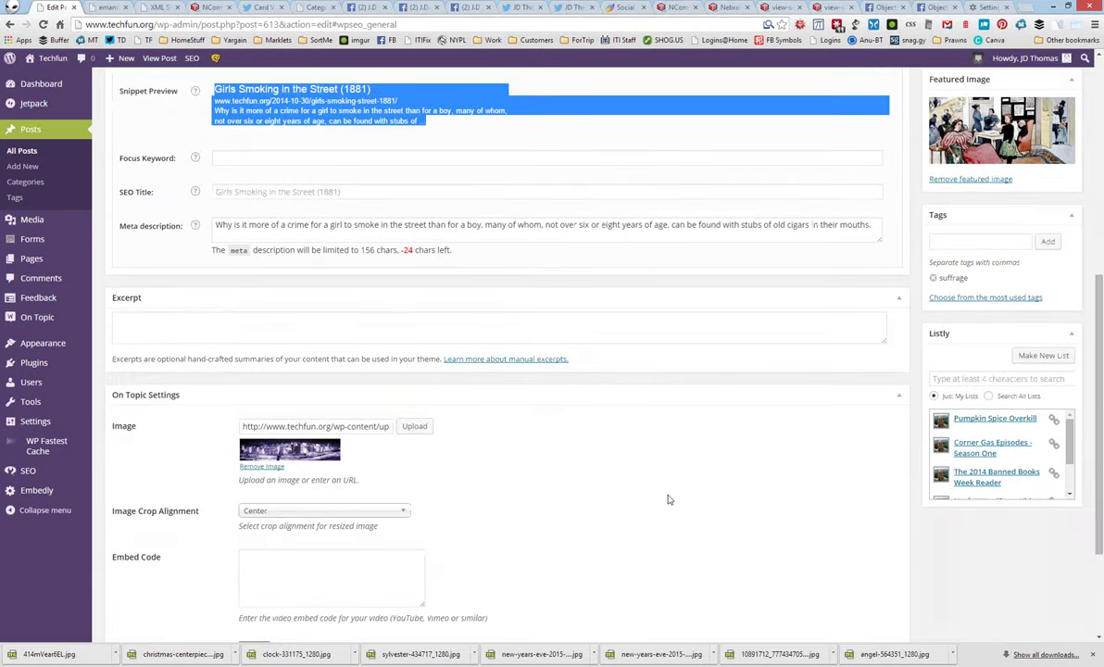
pyautogui.scroll(4, 646, 485)
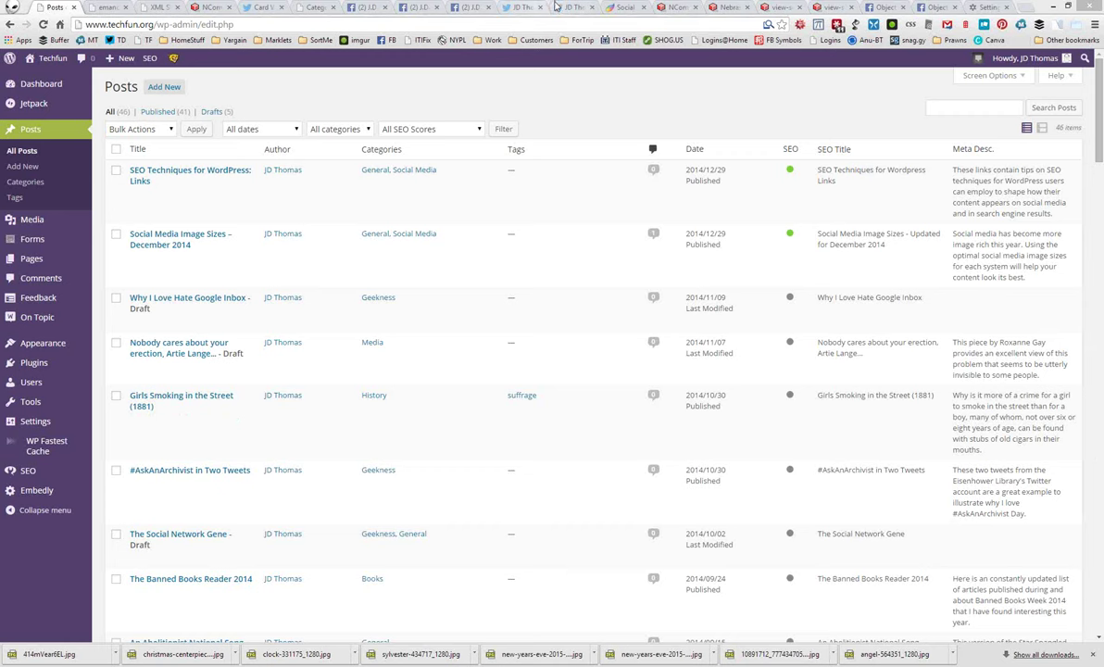
# Switch to Facebook, open the "WordPress and Librarians" group and look through its recent posts
pyautogui.click(366, 12)
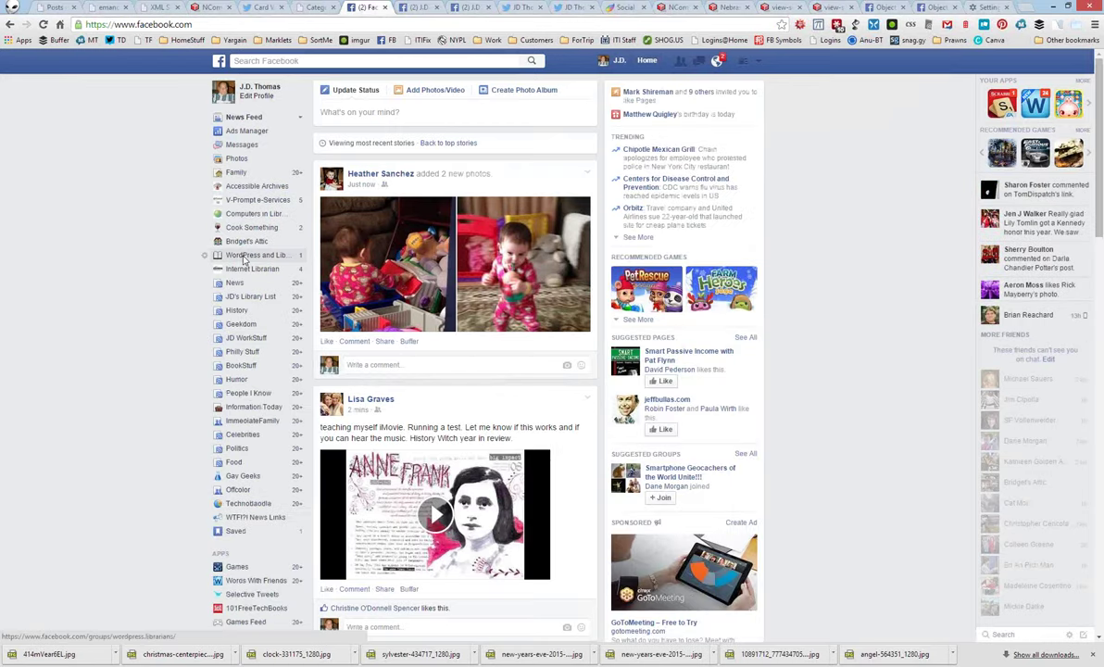
pyautogui.click(243, 258)
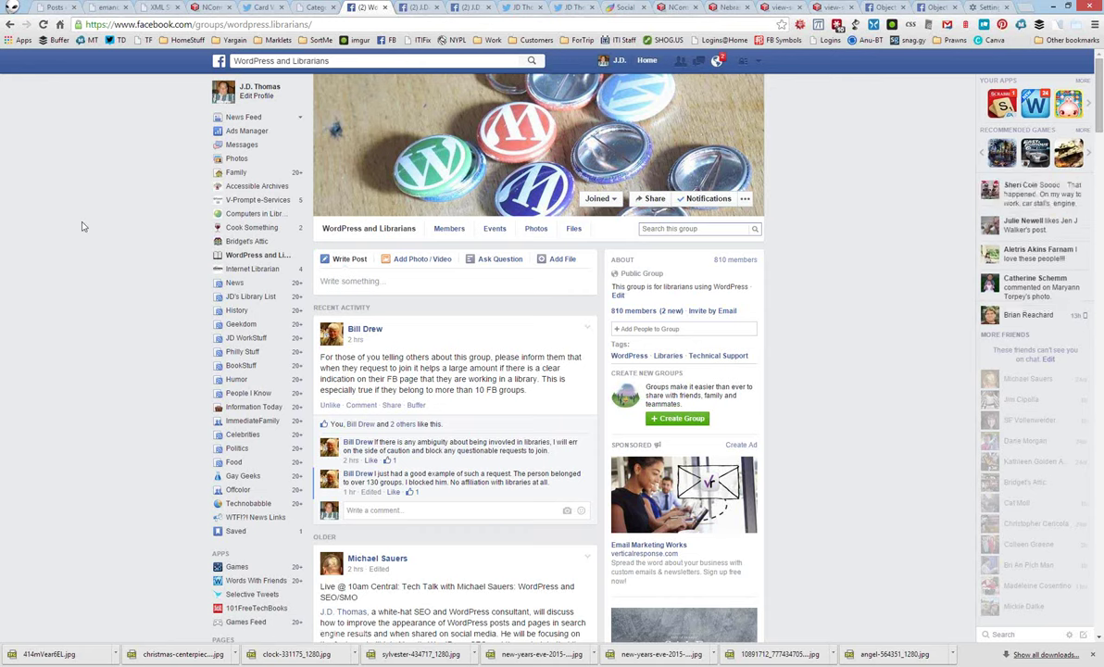
pyautogui.scroll(-2, 80, 226)
pyautogui.scroll(-10, 80, 226)
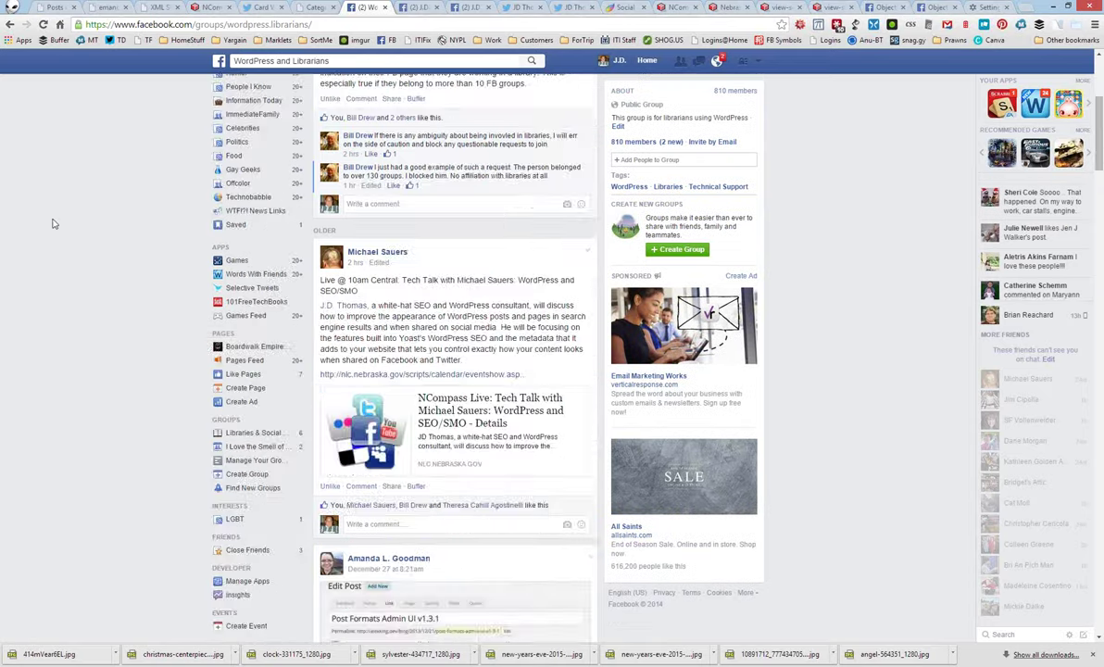
pyautogui.scroll(-2, 74, 193)
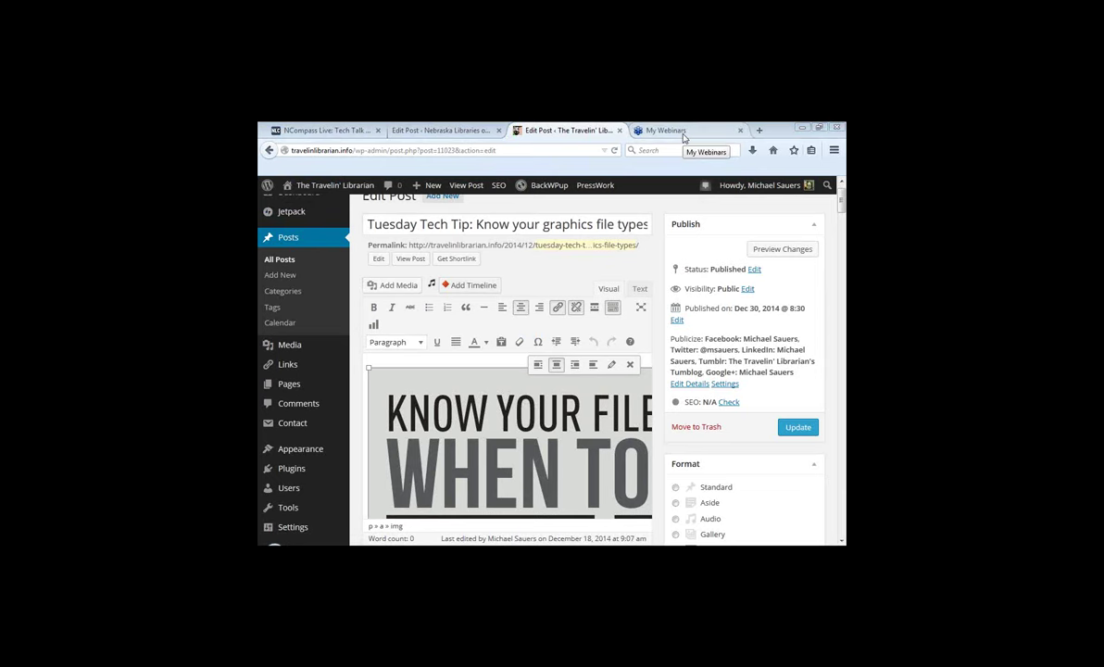
# In the "Closing out 2014 with three new sites!" post editor, view the Three Rivers banner's image details and close them without changes
pyautogui.click(453, 130)
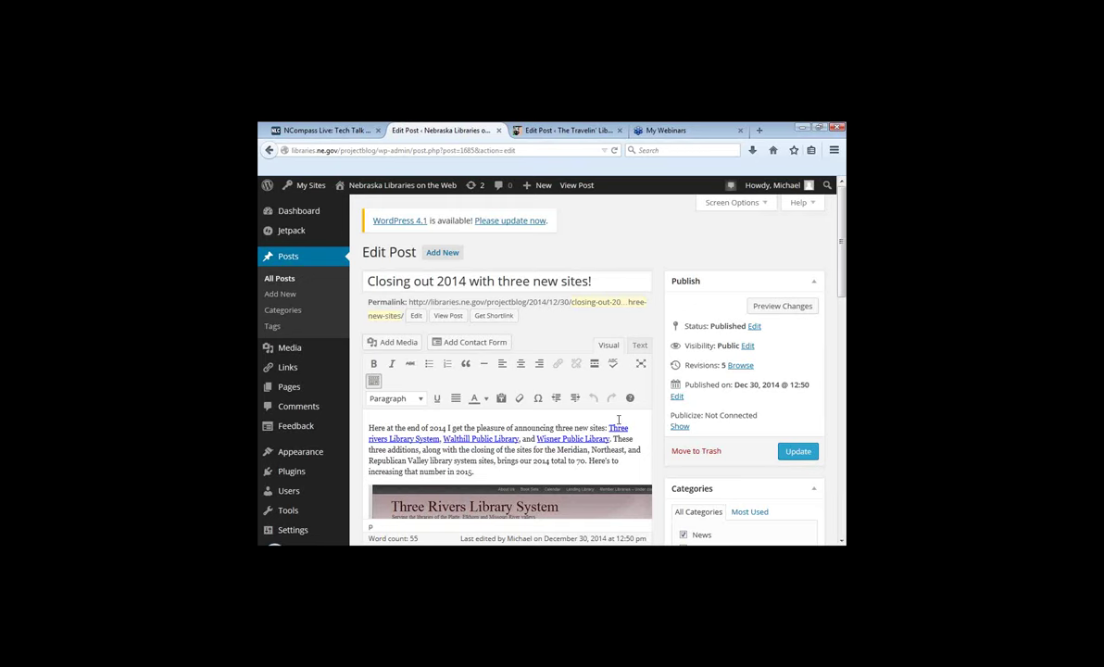
pyautogui.scroll(-2, 463, 443)
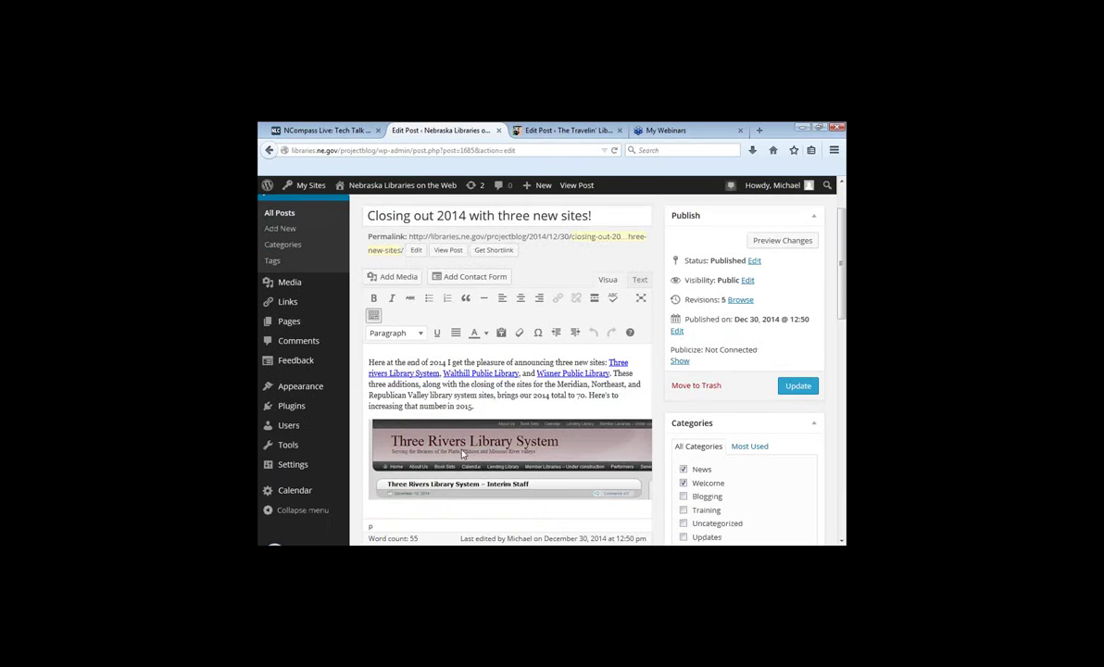
pyautogui.click(462, 453)
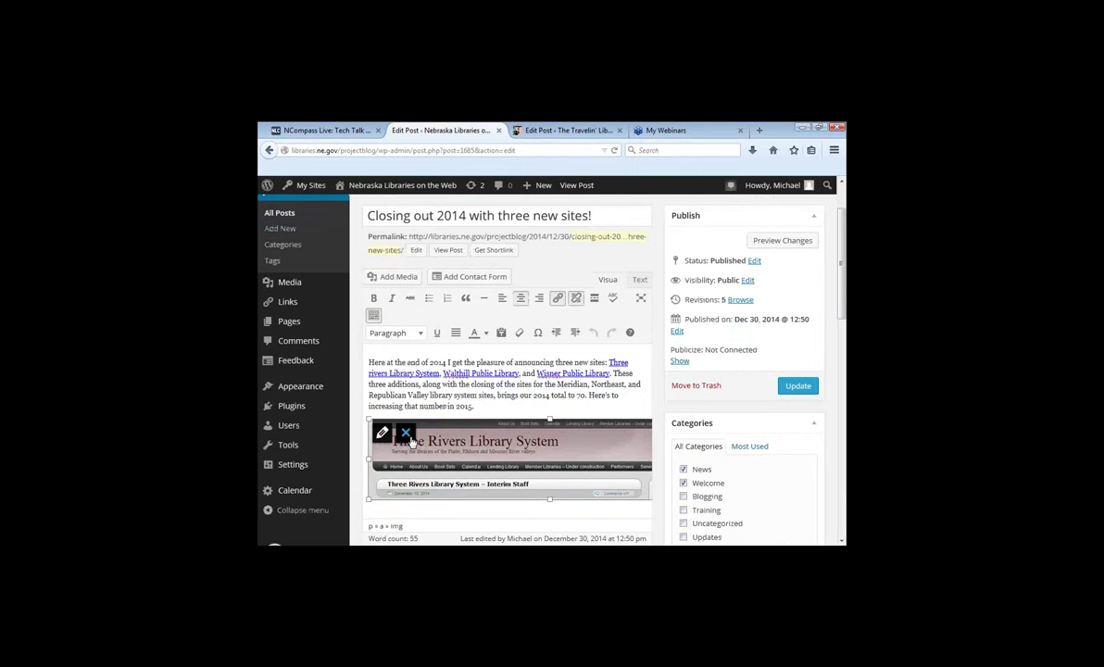
pyautogui.click(381, 432)
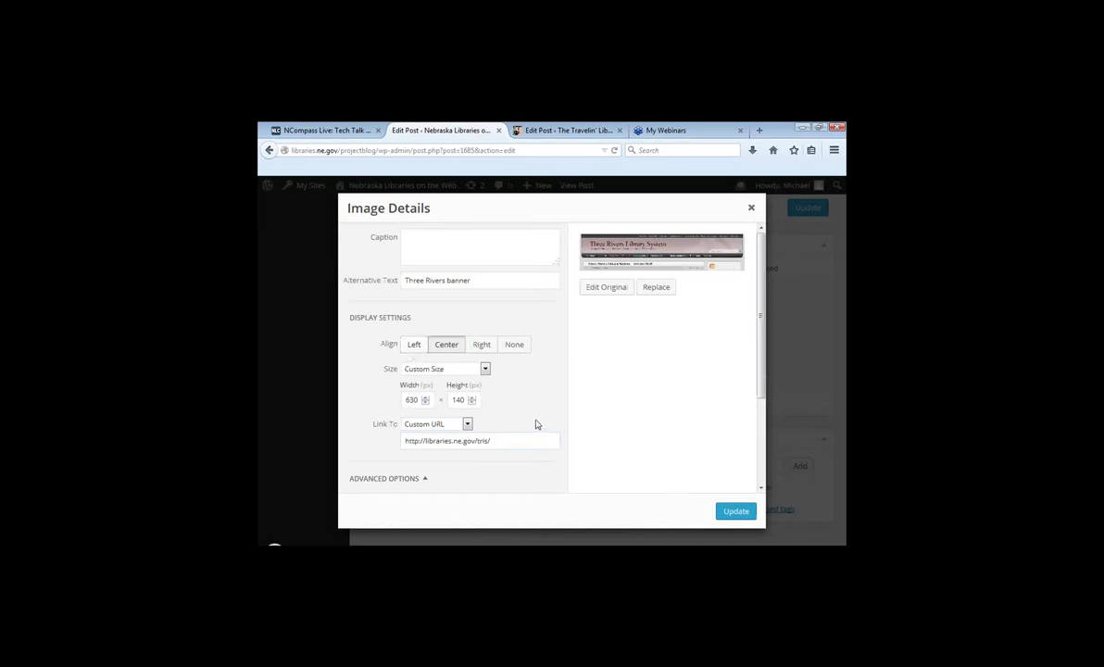
pyautogui.click(753, 210)
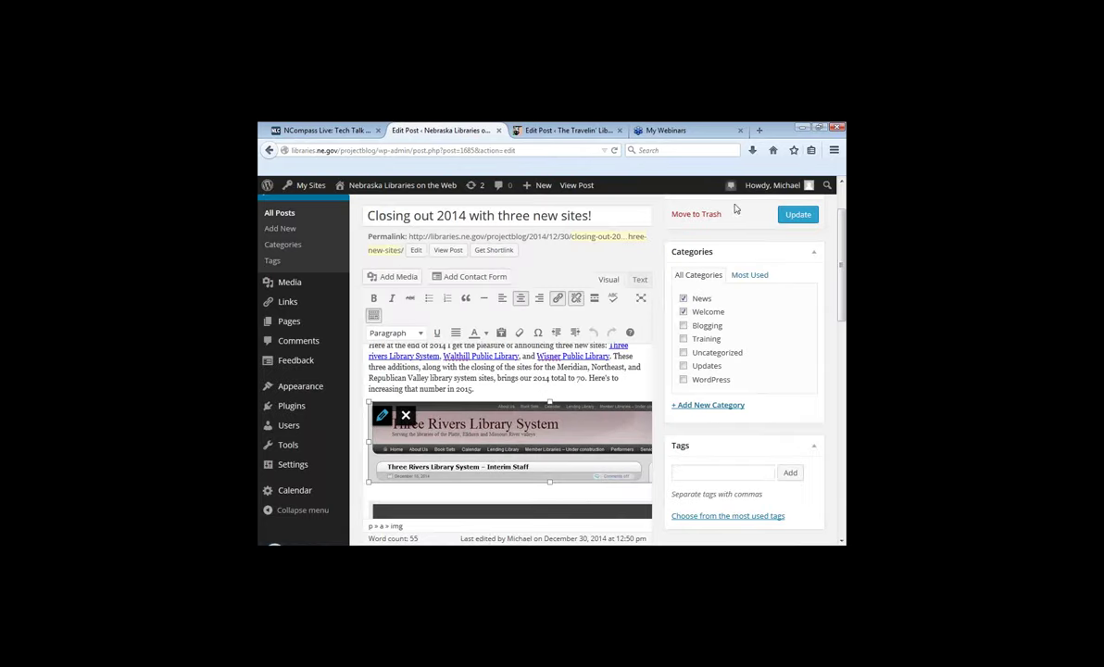
# In the "Tuesday Tech Tip: Know your graphics file types" post editor, view the infographic's image details and close them without changes
pyautogui.click(547, 129)
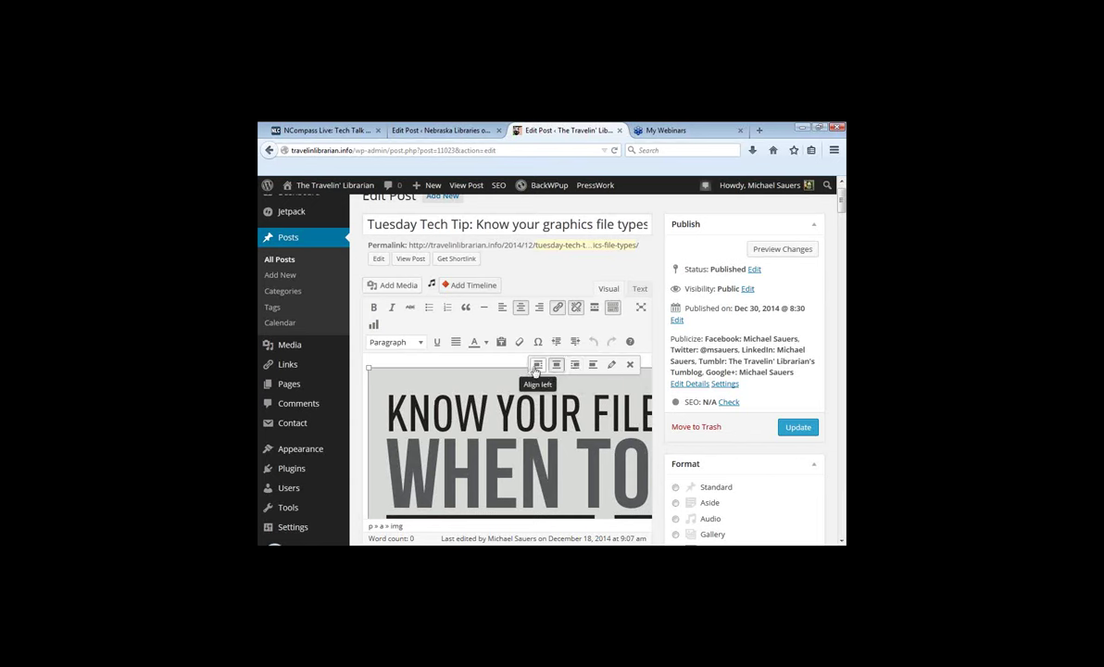
pyautogui.click(613, 367)
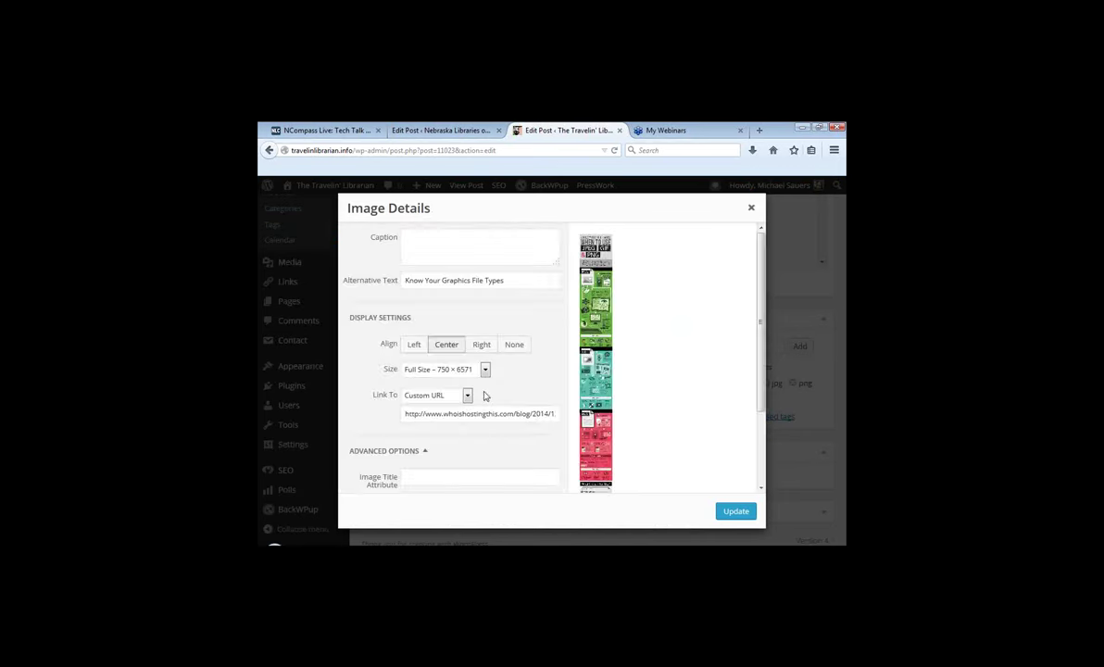
pyautogui.click(752, 207)
pyautogui.click(518, 380)
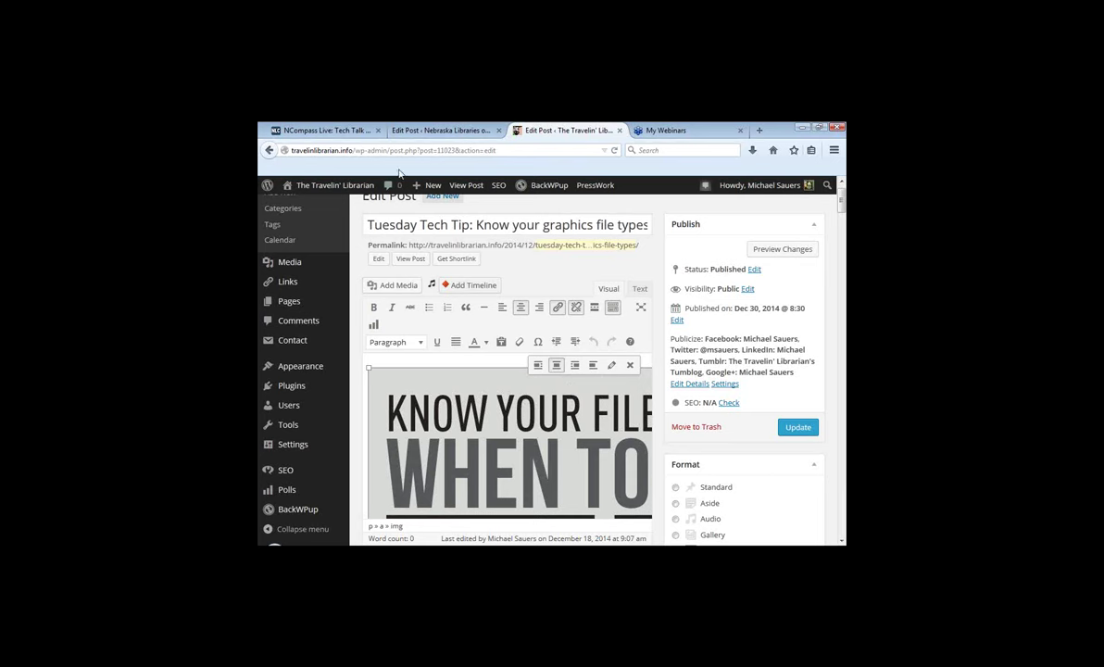
# Go from the Tech Talk event page to the NCompass Live page and open the upcoming "Extreme Customer Service @ Your Library" session
pyautogui.click(331, 131)
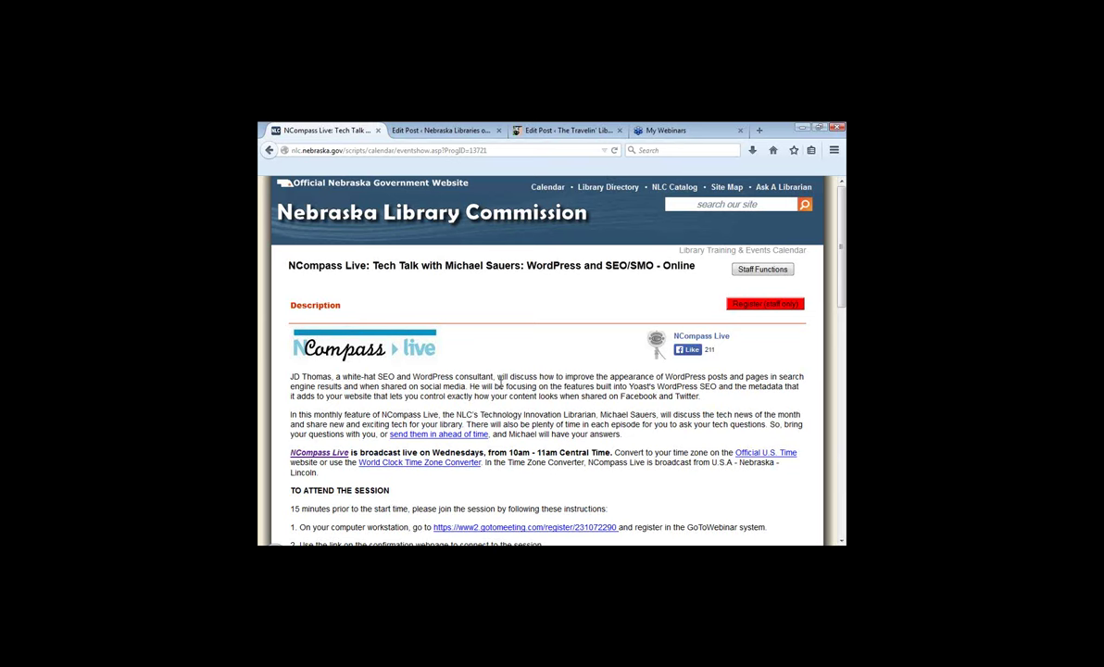
pyautogui.click(312, 455)
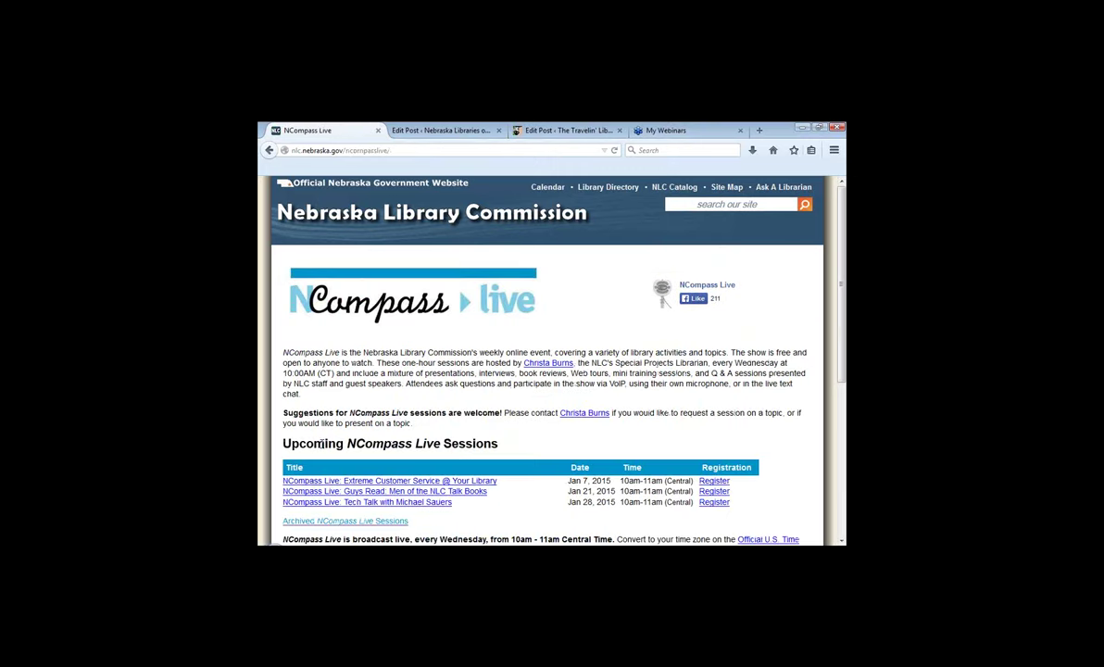
pyautogui.scroll(-2, 320, 444)
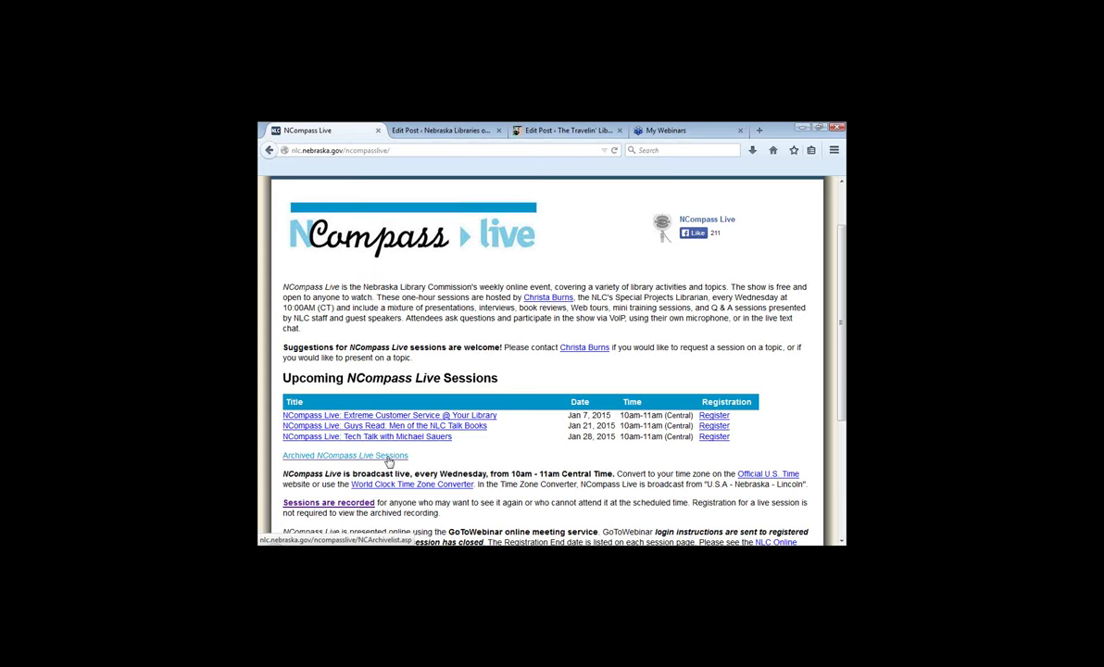
pyautogui.click(492, 419)
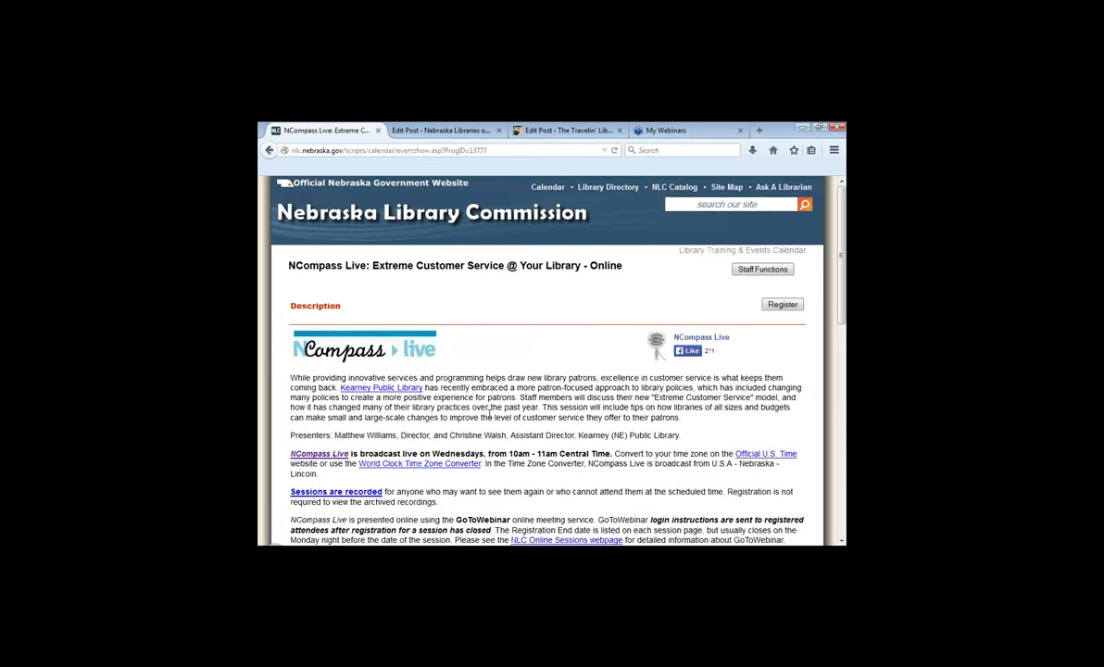